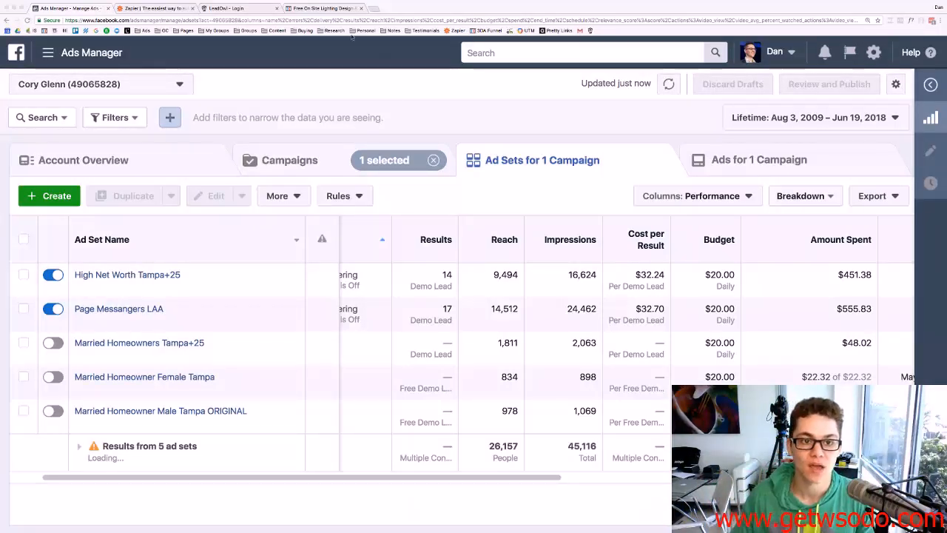
Compare the lighting design landing page editor with the ad sets report, then clear the stray text selection.
{"action": "left_click", "coordinate": [342, 8]}
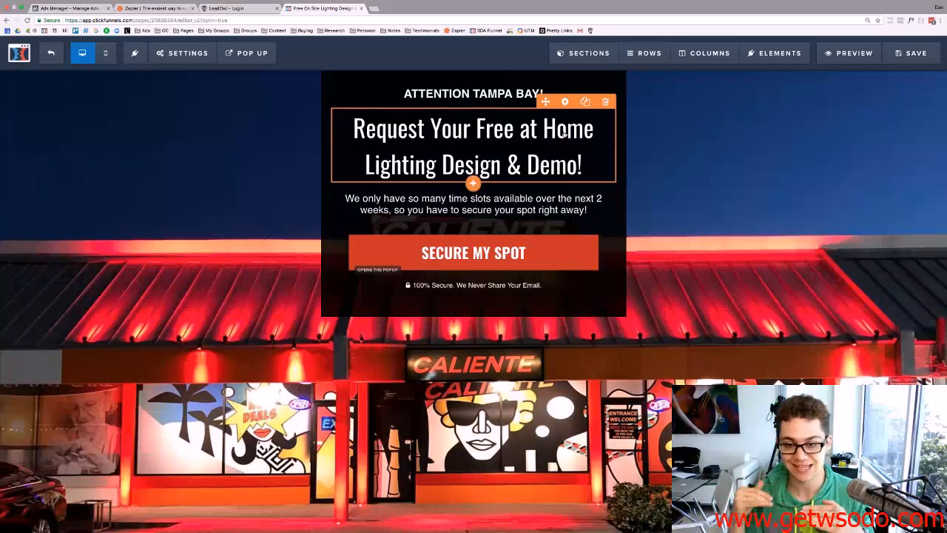
{"action": "left_click", "coordinate": [71, 7]}
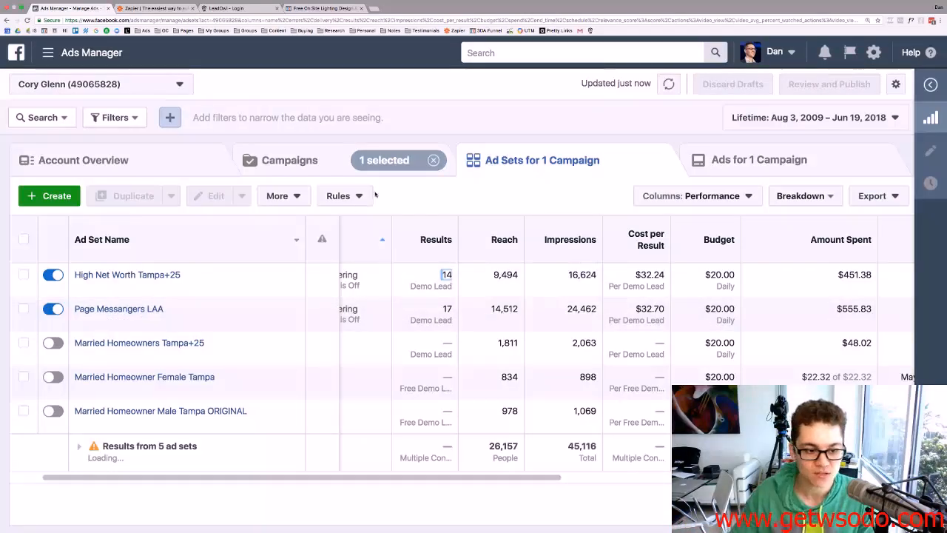
{"action": "scroll", "coordinate": [245, 284], "scroll_direction": "left", "scroll_amount": 2}
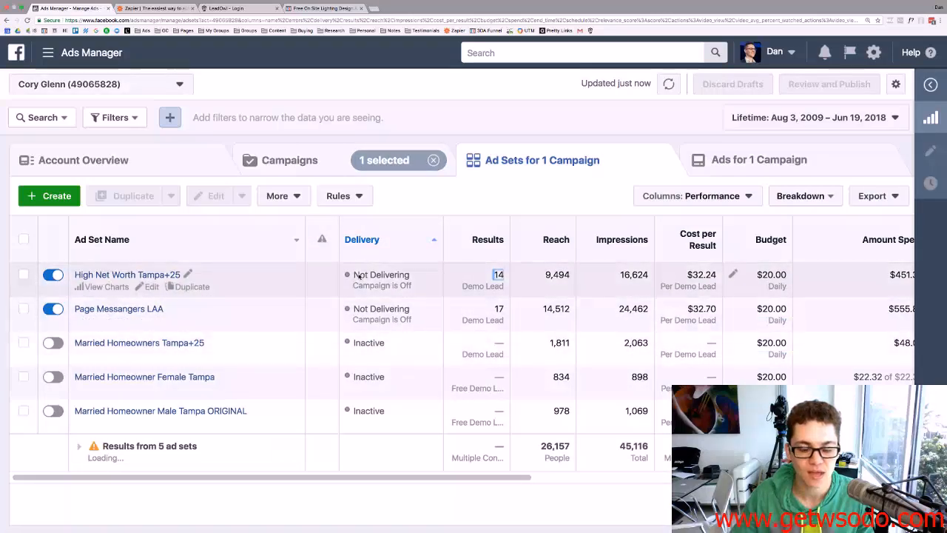
{"action": "scroll", "coordinate": [609, 284], "scroll_direction": "right", "scroll_amount": 1}
{"action": "left_click", "coordinate": [302, 8]}
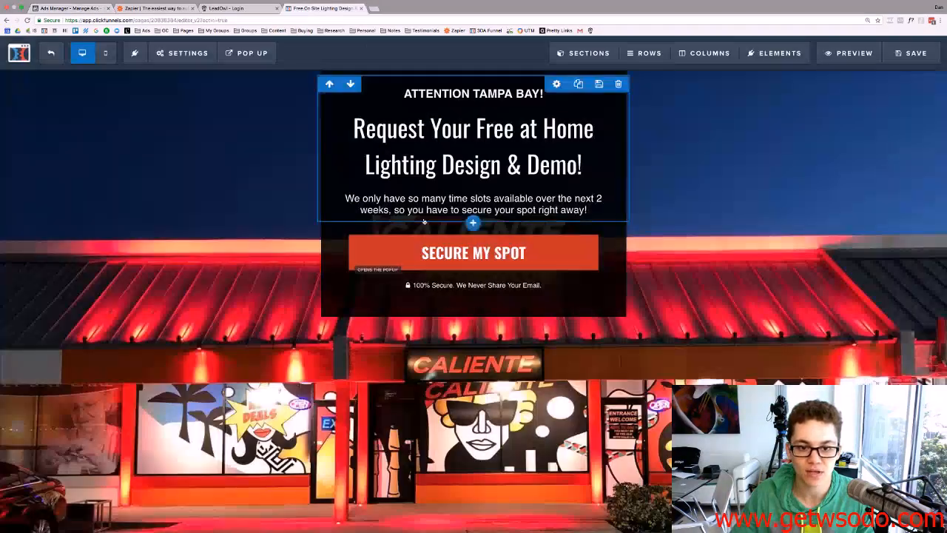
{"action": "left_click", "coordinate": [78, 9]}
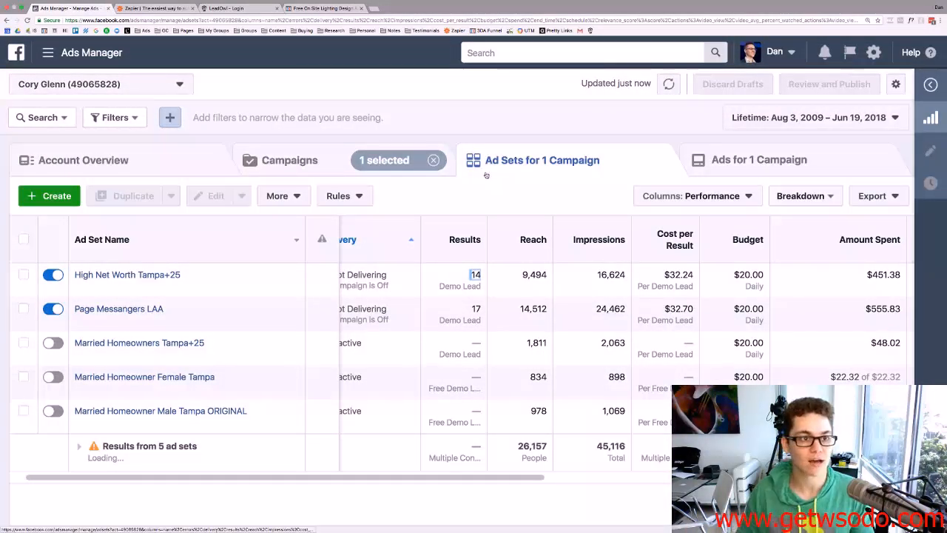
{"action": "scroll", "coordinate": [516, 314], "scroll_direction": "left", "scroll_amount": 1}
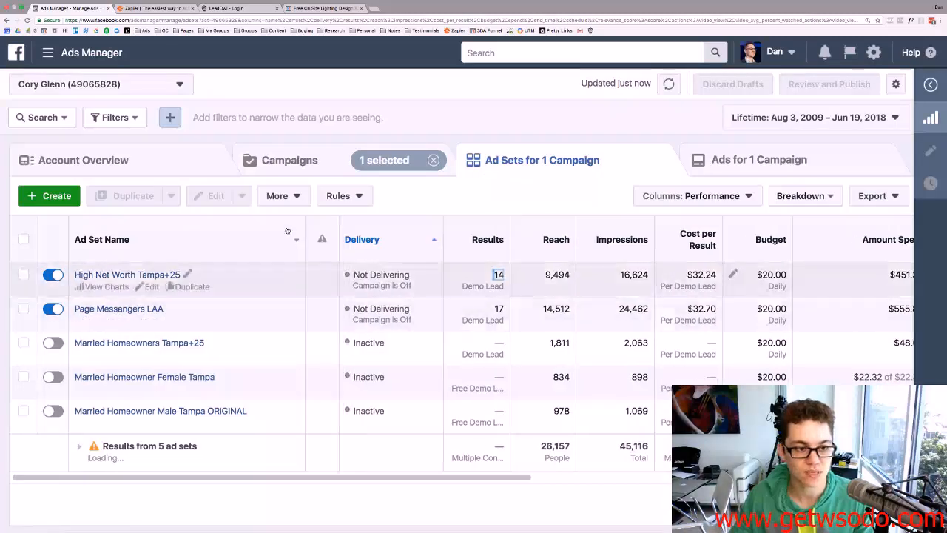
{"action": "double_click", "coordinate": [313, 162]}
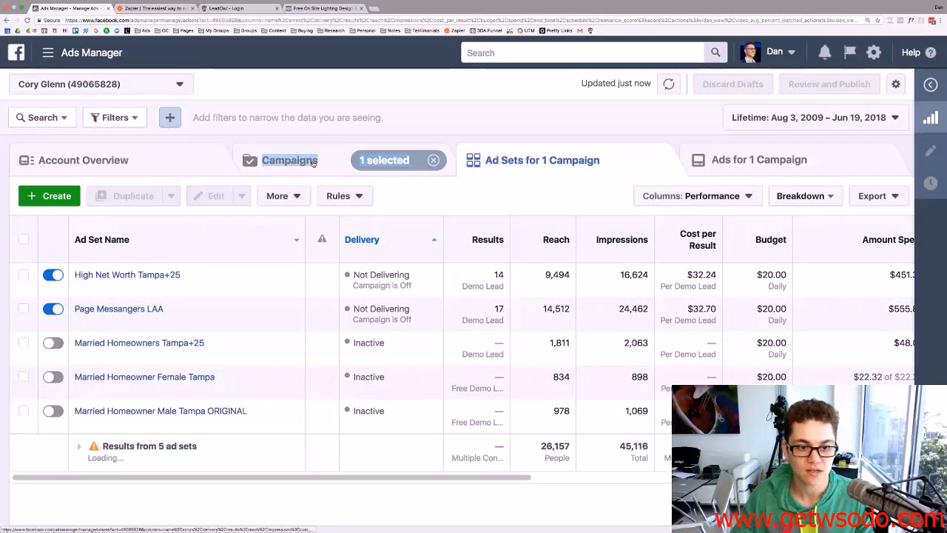
{"action": "left_click", "coordinate": [438, 130]}
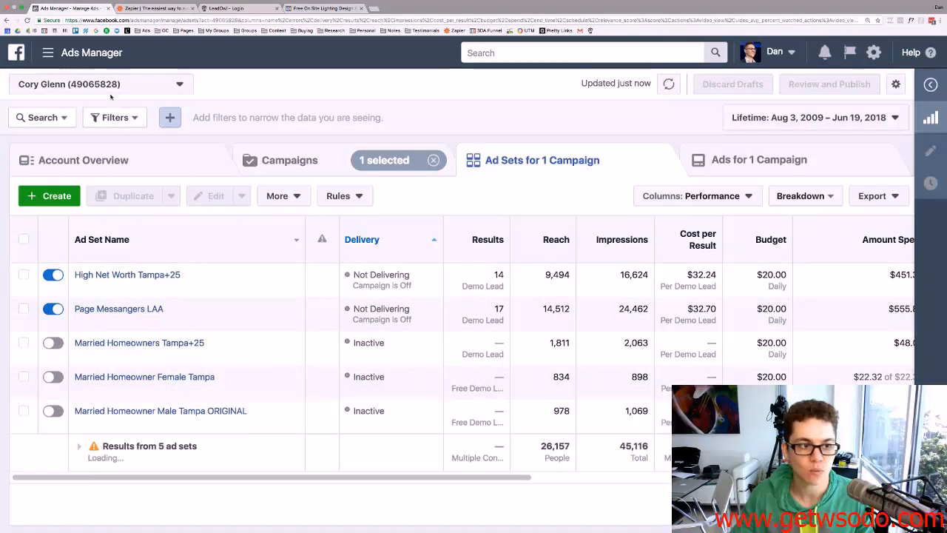
Open Ads Manager from the navigation panel in a new tab and switch to it.
{"action": "left_click", "coordinate": [48, 53]}
{"action": "right_click", "coordinate": [45, 133]}
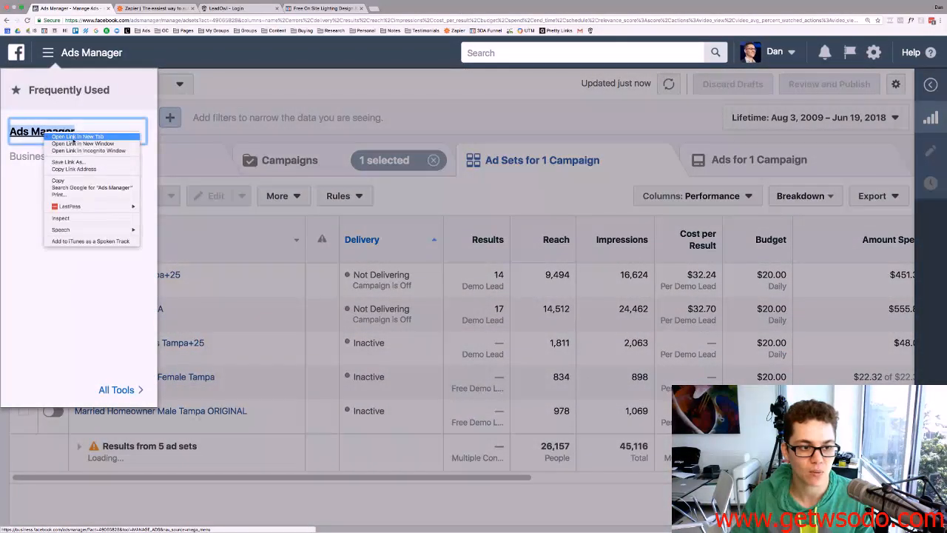
{"action": "left_click", "coordinate": [72, 137]}
{"action": "left_click", "coordinate": [146, 12]}
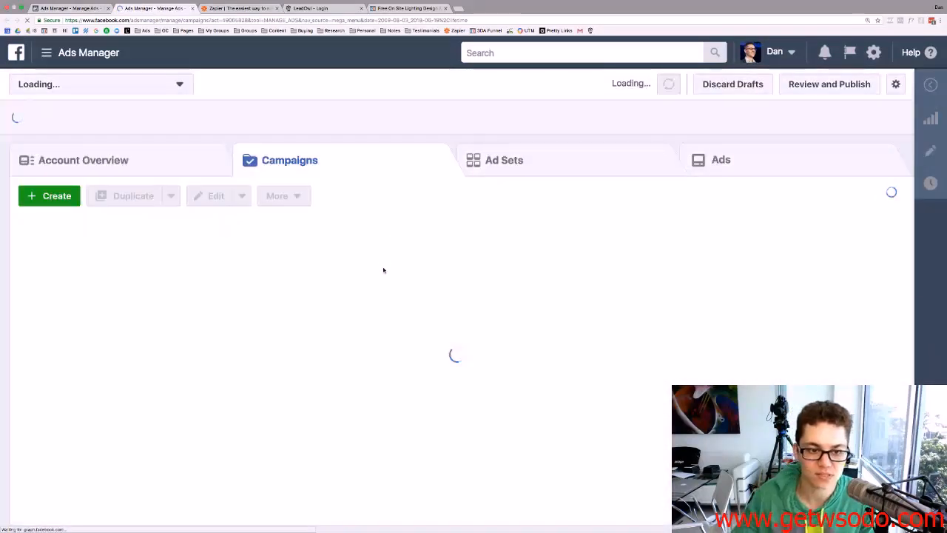
Create a Lead generation campaign named Free Demo and continue to the ad set setup.
{"action": "left_click", "coordinate": [73, 204]}
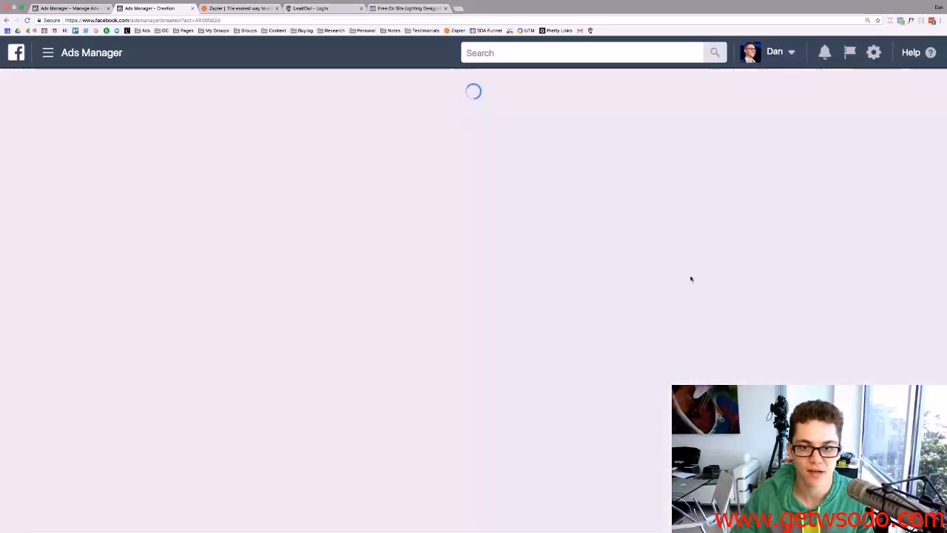
{"action": "scroll", "coordinate": [478, 200], "scroll_direction": "down", "scroll_amount": 3}
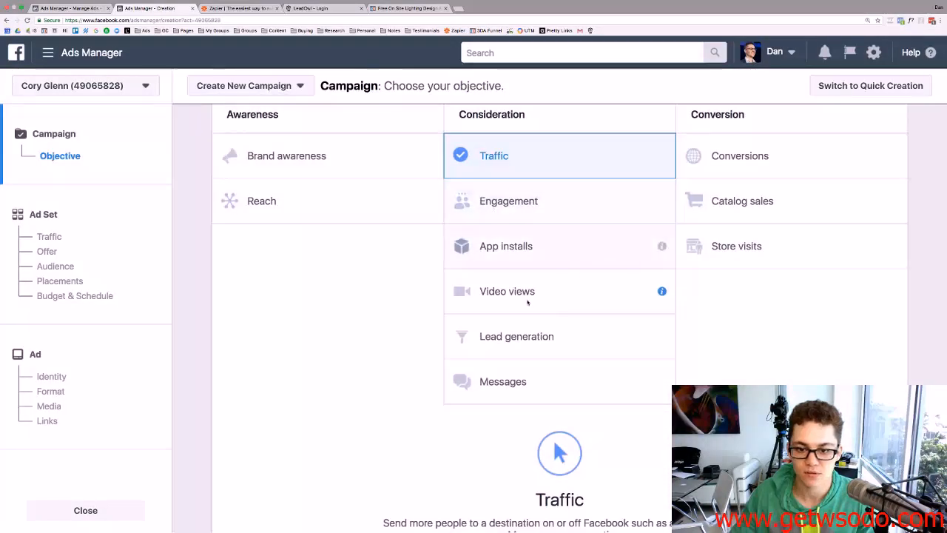
{"action": "left_click", "coordinate": [509, 335]}
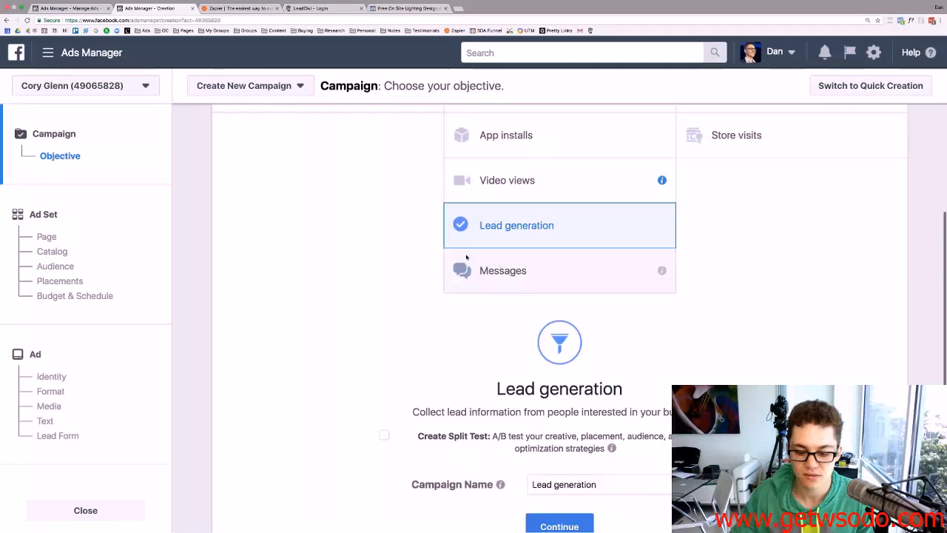
{"action": "scroll", "coordinate": [466, 257], "scroll_direction": "down", "scroll_amount": 3}
{"action": "left_click_drag", "start_coordinate": [611, 375], "coordinate": [482, 368]}
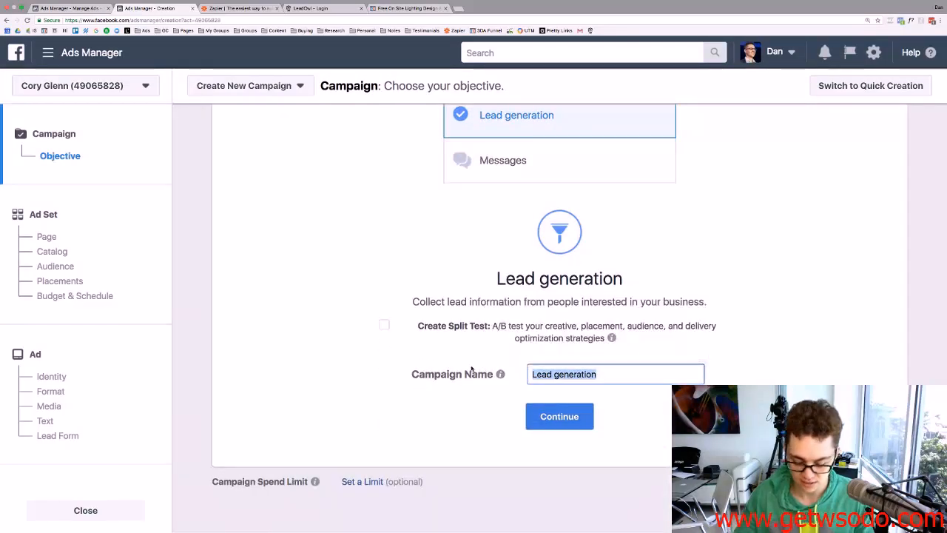
{"action": "type", "text": "Fe"}
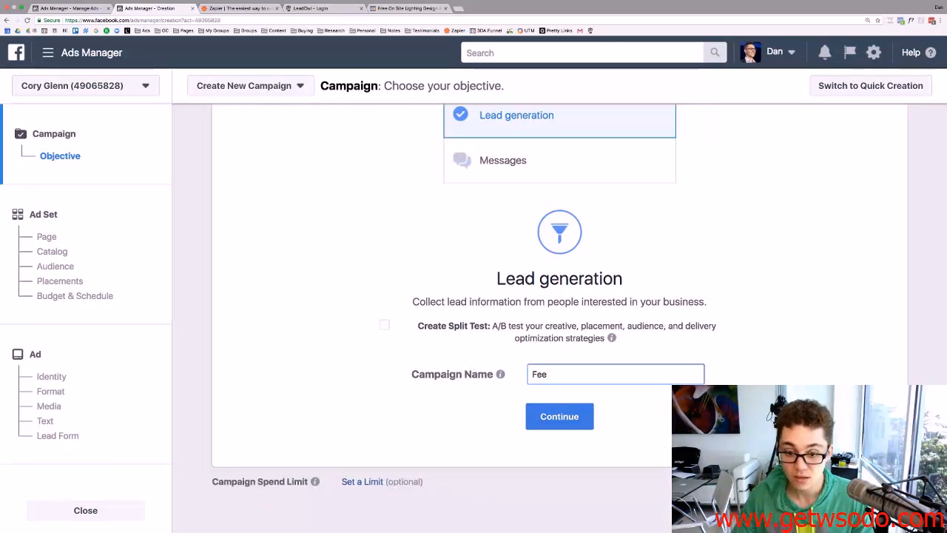
{"action": "type", "text": "e"}
{"action": "key", "text": "BackSpace"}
{"action": "key", "text": "BackSpace"}
{"action": "key", "text": "BackSpace"}
{"action": "type", "text": "ree "}
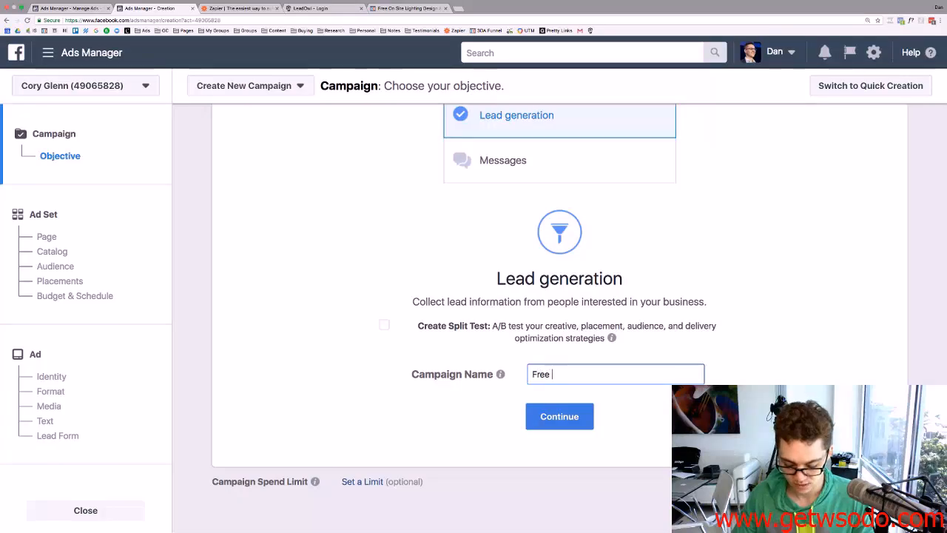
{"action": "type", "text": "Demo Lead Ads"}
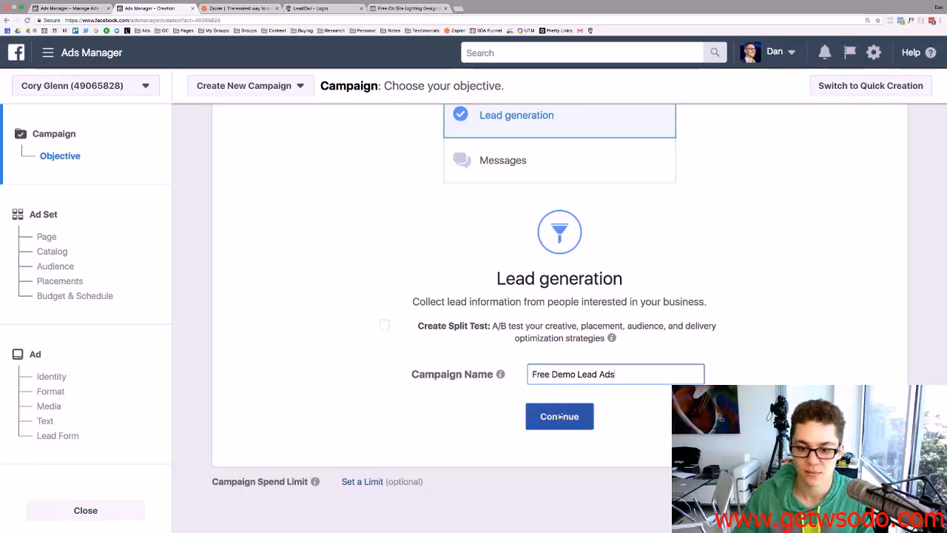
{"action": "left_click", "coordinate": [561, 417]}
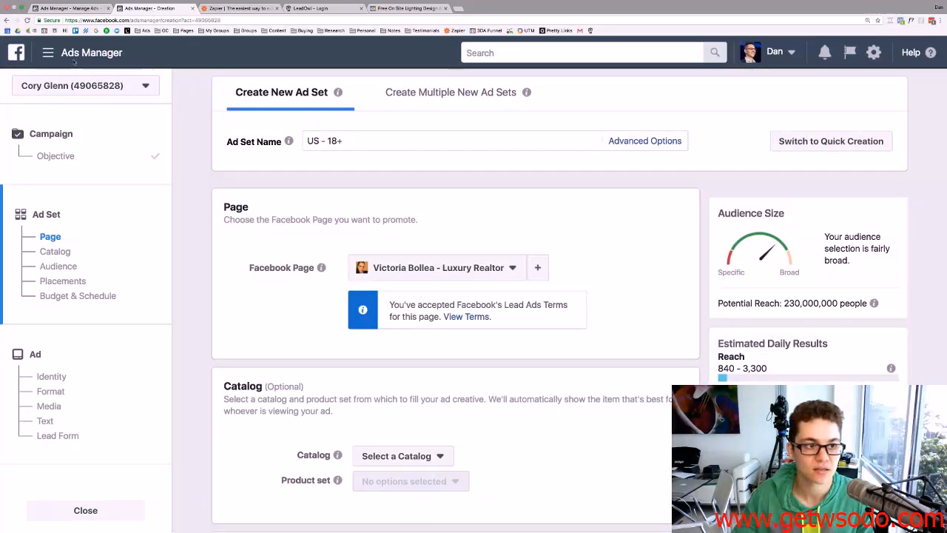
Review the existing Page Messangers LAA ad set's edit details, then return to the new ad set.
{"action": "left_click", "coordinate": [70, 8]}
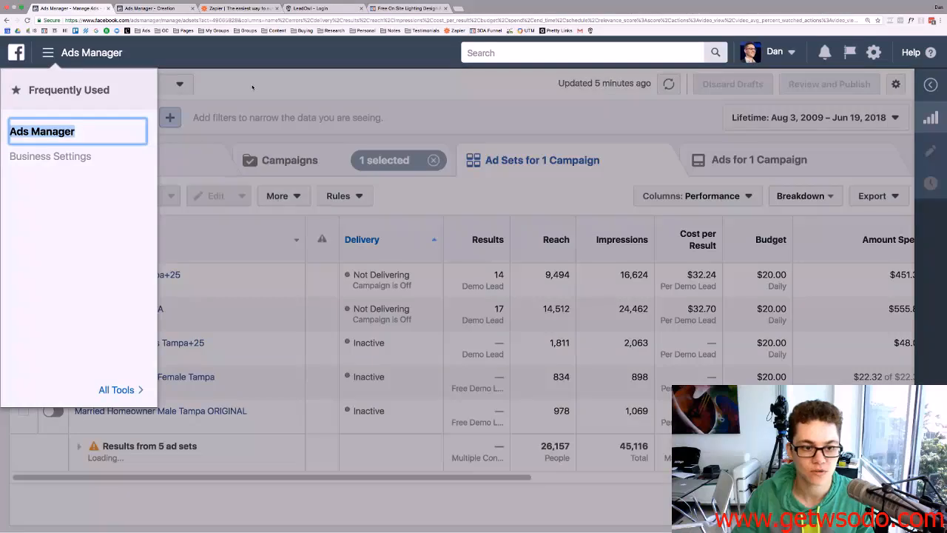
{"action": "left_click", "coordinate": [252, 88]}
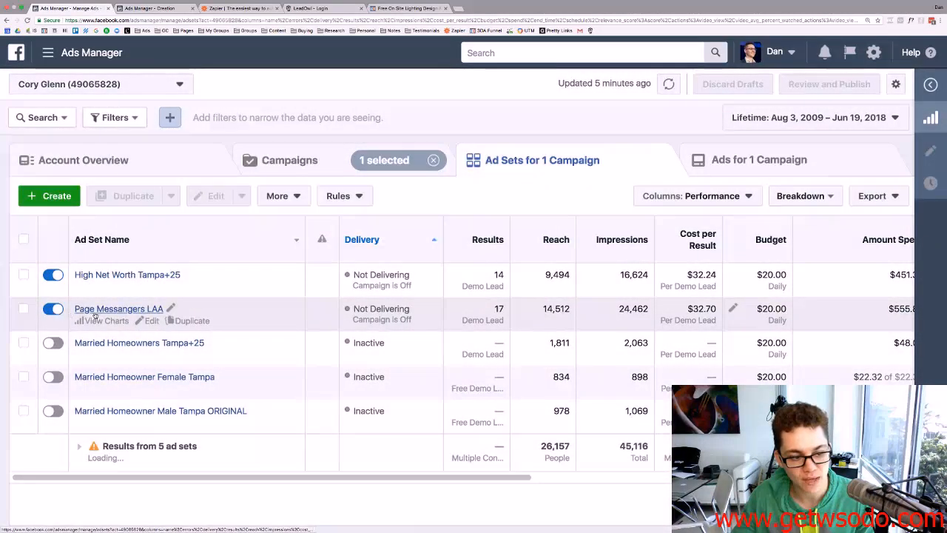
{"action": "left_click", "coordinate": [24, 310]}
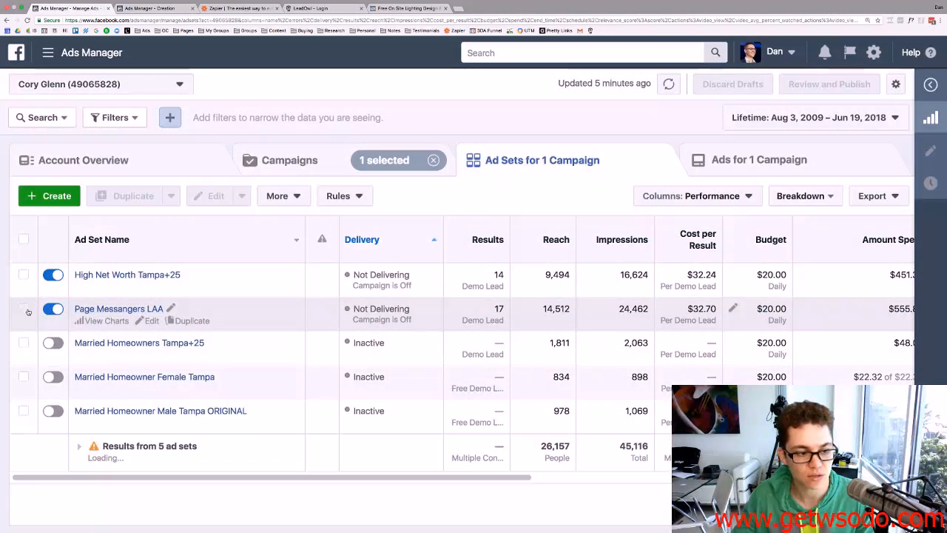
{"action": "left_click", "coordinate": [928, 149]}
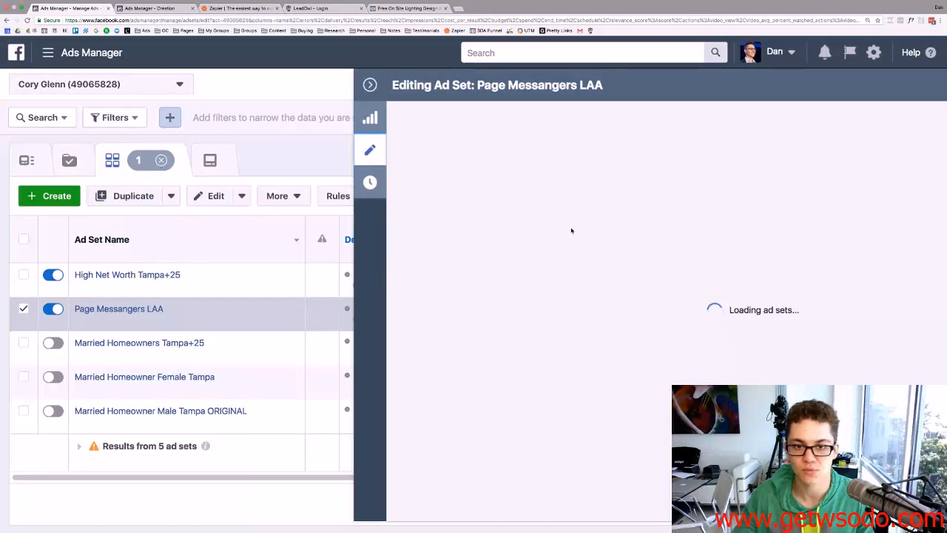
{"action": "scroll", "coordinate": [570, 231], "scroll_direction": "down", "scroll_amount": 4}
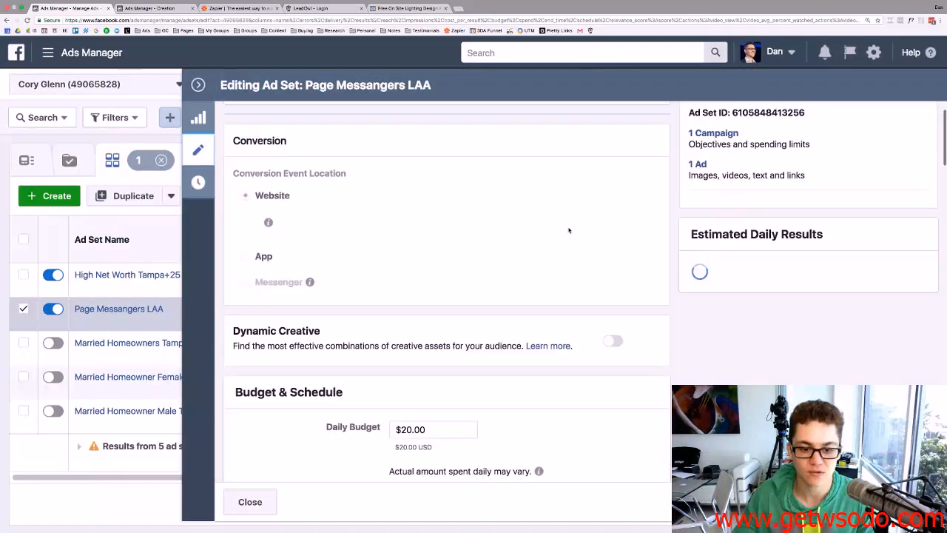
{"action": "left_click", "coordinate": [150, 8]}
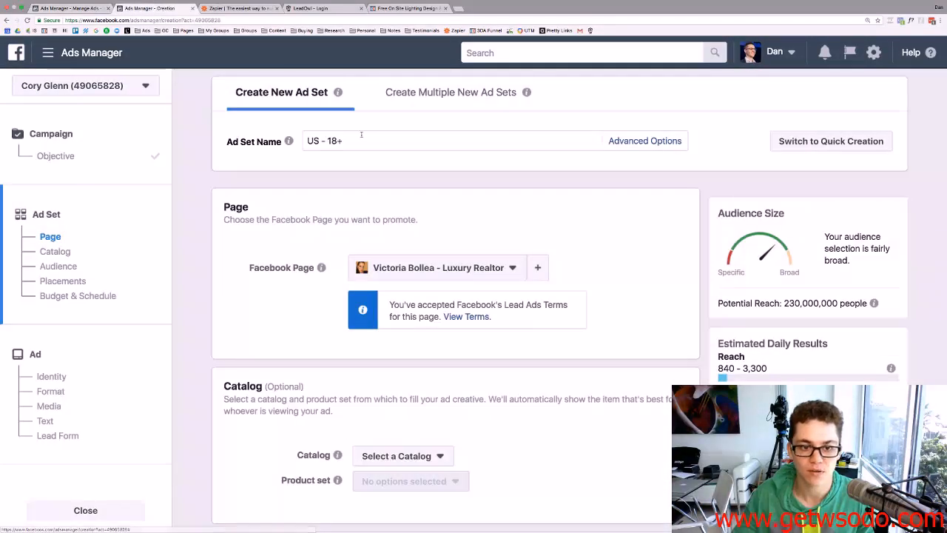
{"action": "mouse_move", "coordinate": [290, 139]}
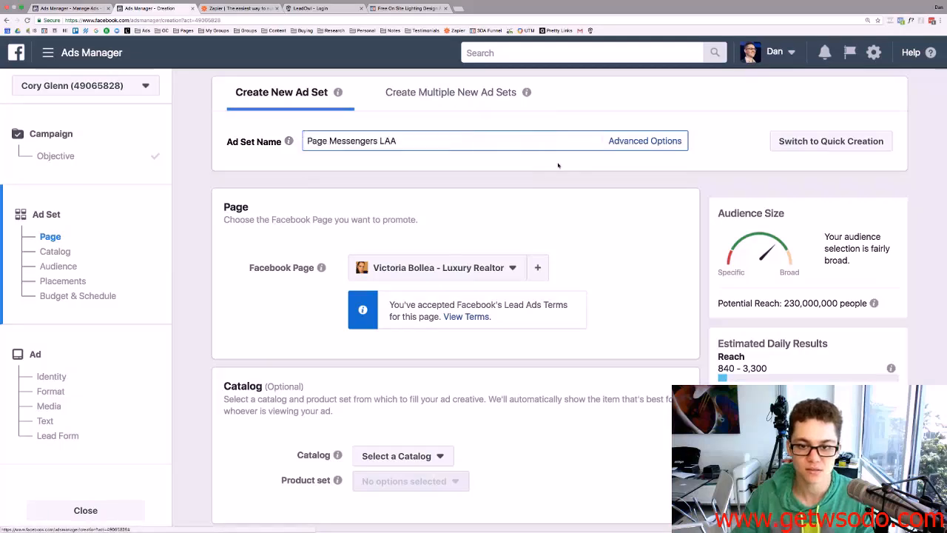
Choose the LED Artistry page as the Facebook Page this ad set promotes.
{"action": "scroll", "coordinate": [425, 140], "scroll_direction": "down", "scroll_amount": 2}
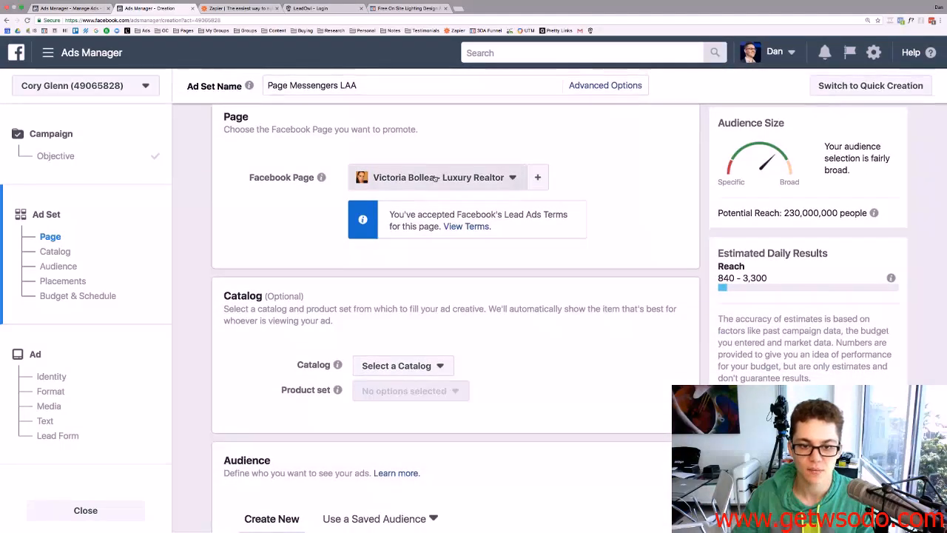
{"action": "left_click", "coordinate": [438, 178]}
{"action": "scroll", "coordinate": [405, 250], "scroll_direction": "down", "scroll_amount": 1}
{"action": "scroll", "coordinate": [406, 250], "scroll_direction": "down", "scroll_amount": 1}
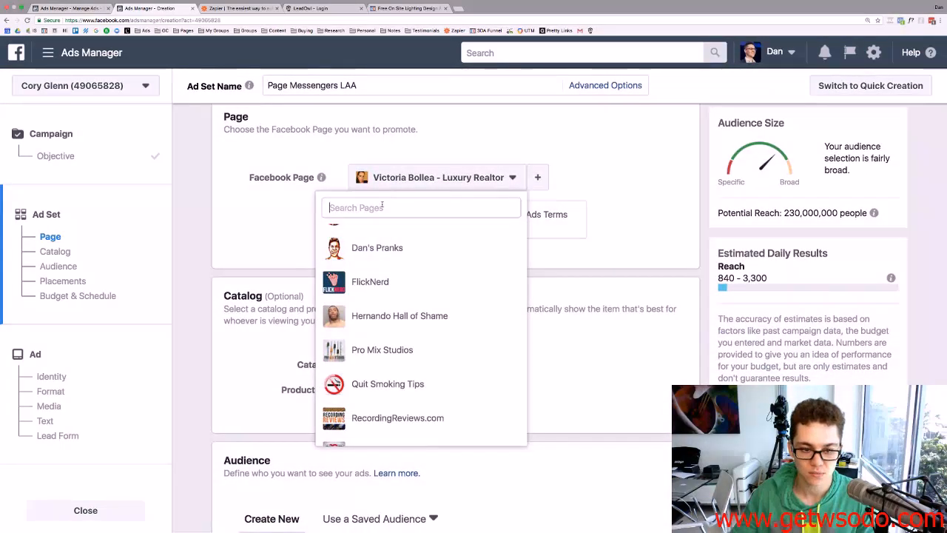
{"action": "type", "text": "led"}
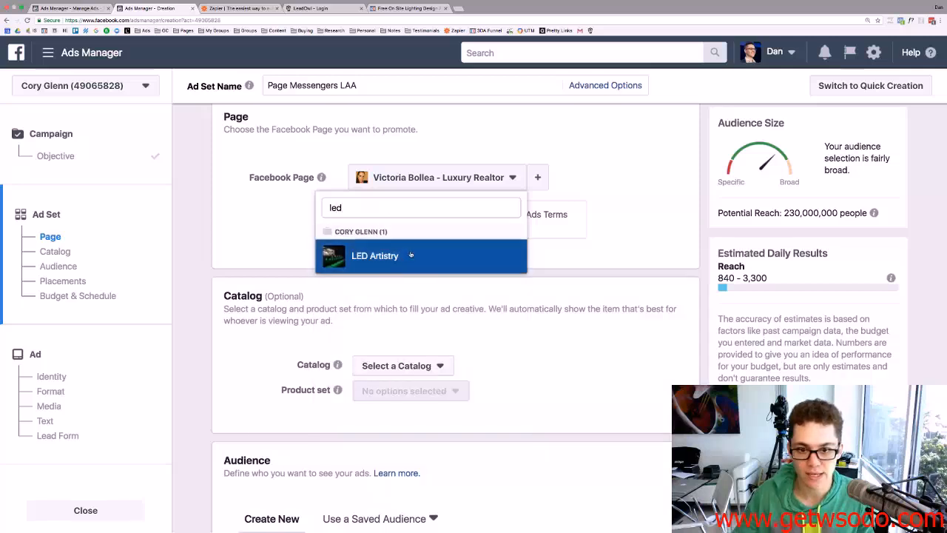
{"action": "left_click", "coordinate": [410, 255]}
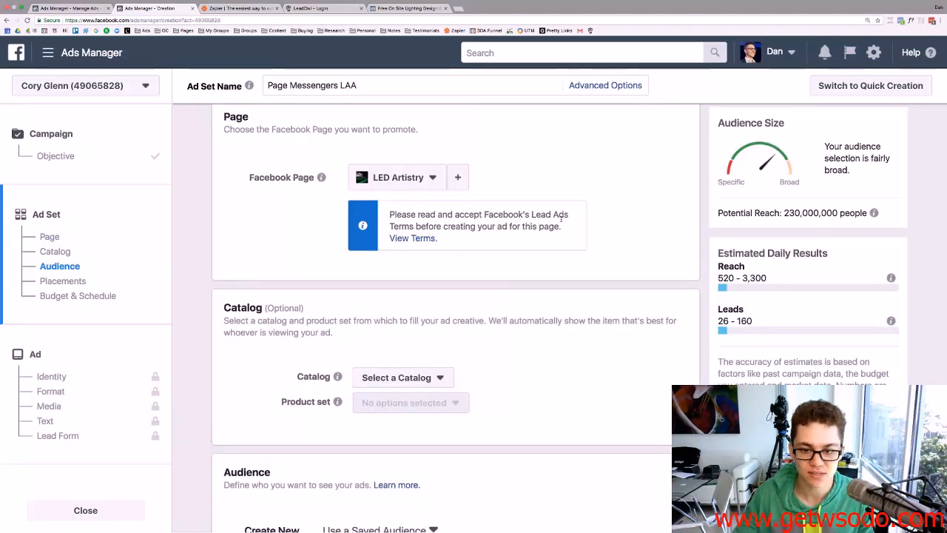
Read and accept Facebook's Lead Ads Terms for the LED Artistry page.
{"action": "scroll", "coordinate": [425, 208], "scroll_direction": "down", "scroll_amount": 1}
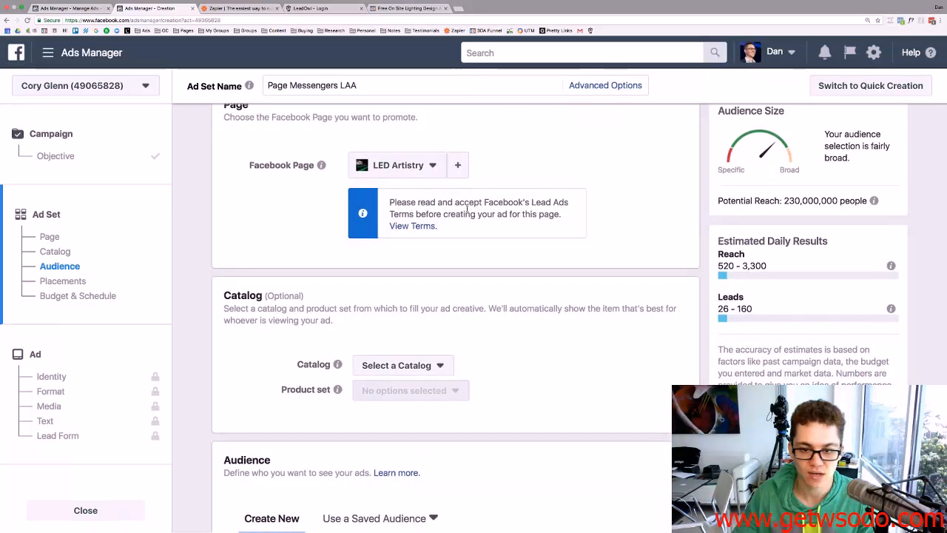
{"action": "left_click", "coordinate": [420, 226]}
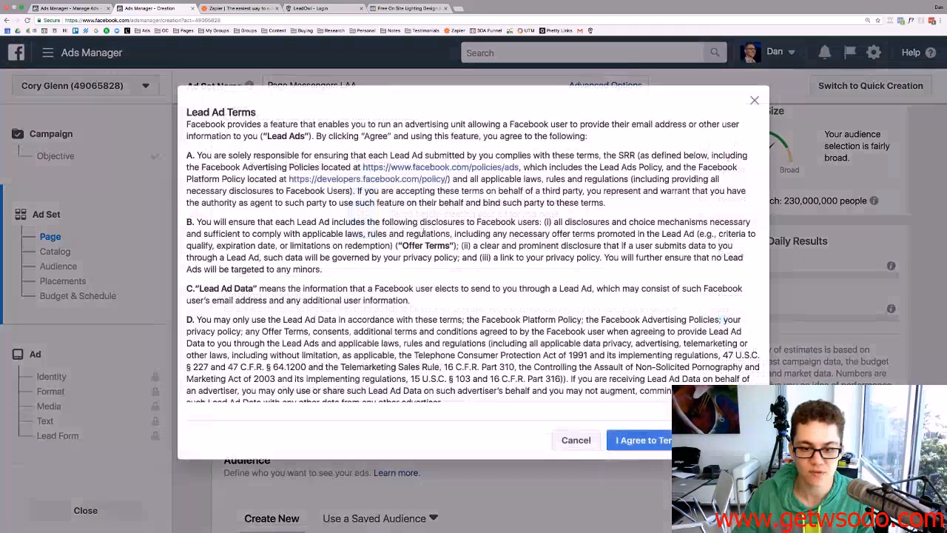
{"action": "left_click", "coordinate": [637, 444]}
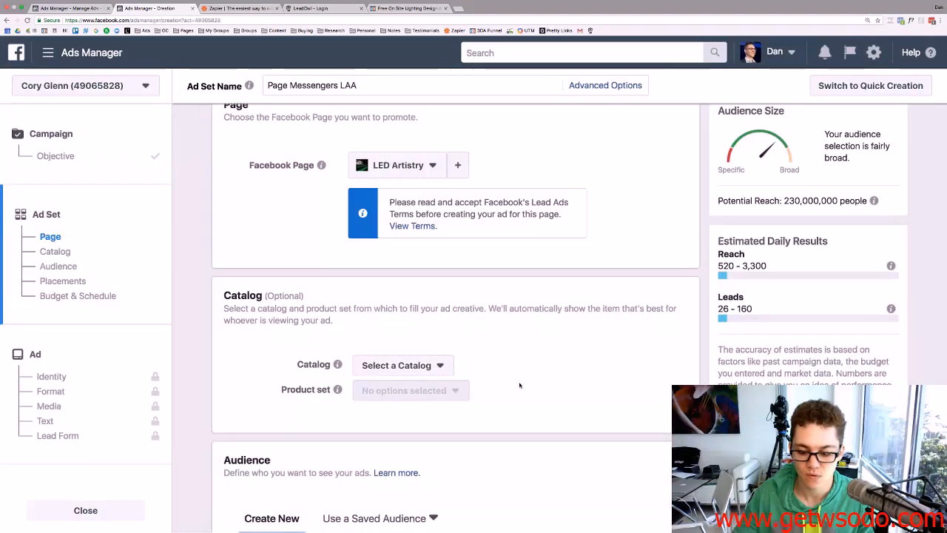
{"action": "scroll", "coordinate": [443, 319], "scroll_direction": "down", "scroll_amount": 5}
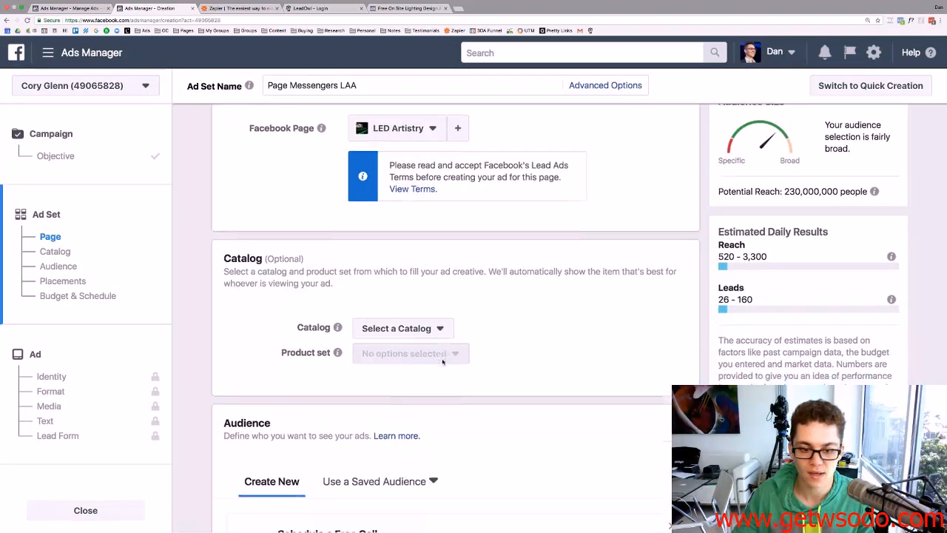
{"action": "scroll", "coordinate": [428, 328], "scroll_direction": "up", "scroll_amount": 6}
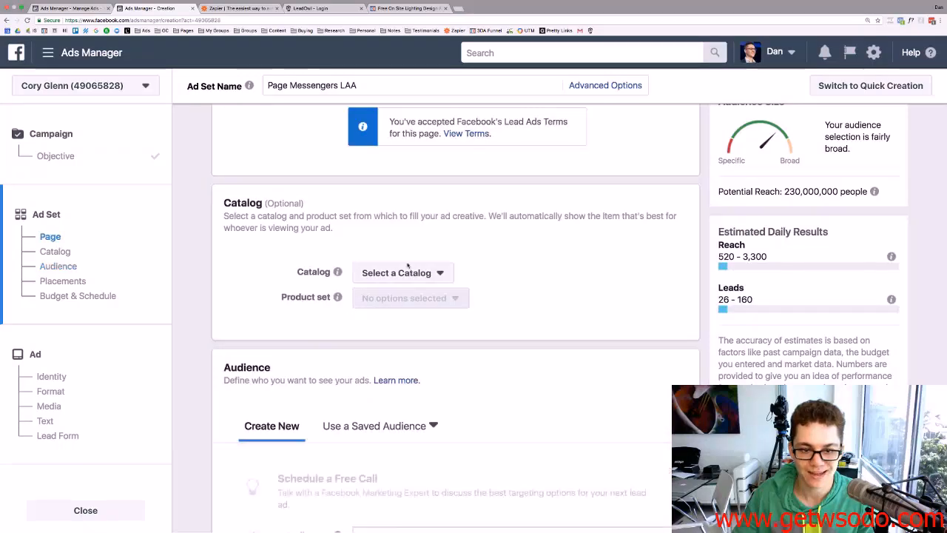
Dismiss the Schedule a Free Call suggestion banner.
{"action": "scroll", "coordinate": [414, 262], "scroll_direction": "down", "scroll_amount": 3}
{"action": "scroll", "coordinate": [449, 307], "scroll_direction": "down", "scroll_amount": 3}
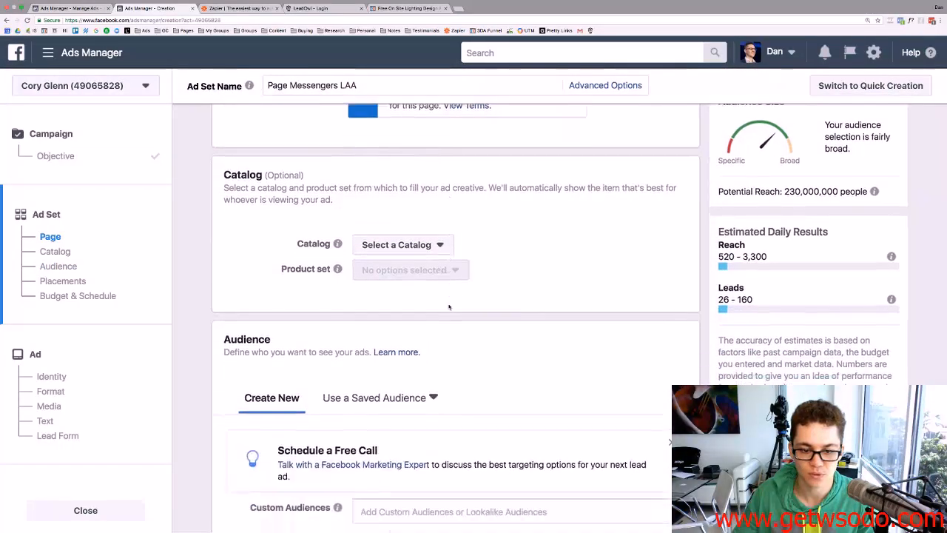
{"action": "scroll", "coordinate": [448, 306], "scroll_direction": "up", "scroll_amount": 1}
{"action": "scroll", "coordinate": [449, 306], "scroll_direction": "down", "scroll_amount": 5}
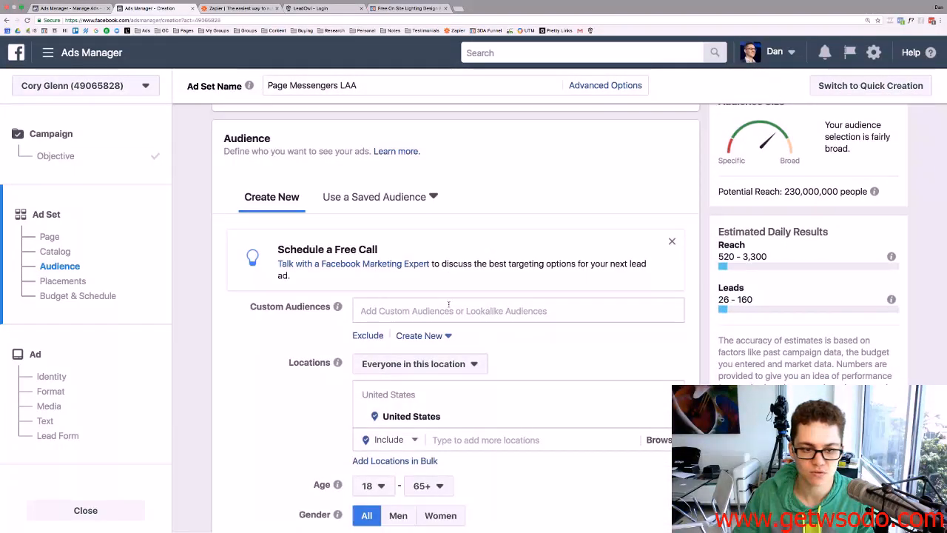
{"action": "scroll", "coordinate": [448, 304], "scroll_direction": "down", "scroll_amount": 2}
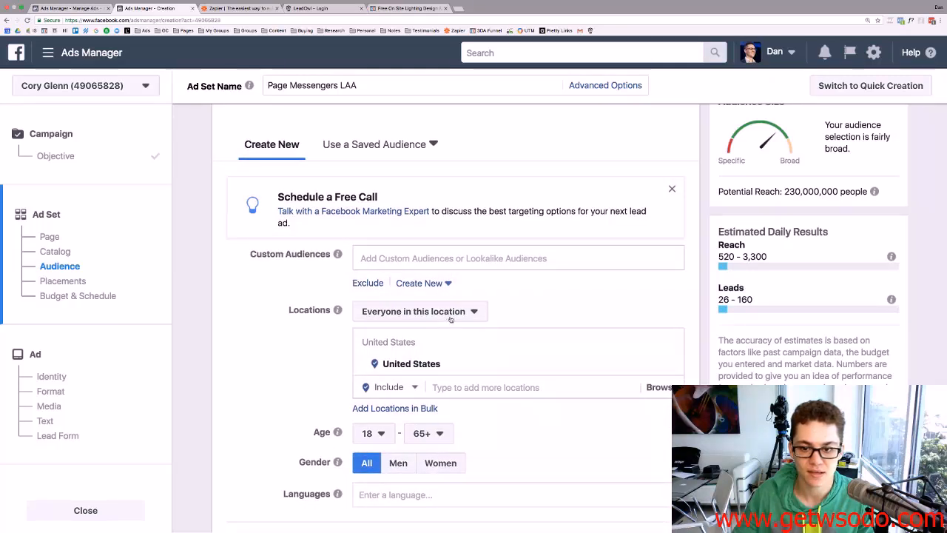
{"action": "scroll", "coordinate": [451, 319], "scroll_direction": "down", "scroll_amount": 1}
{"action": "left_click", "coordinate": [673, 171]}
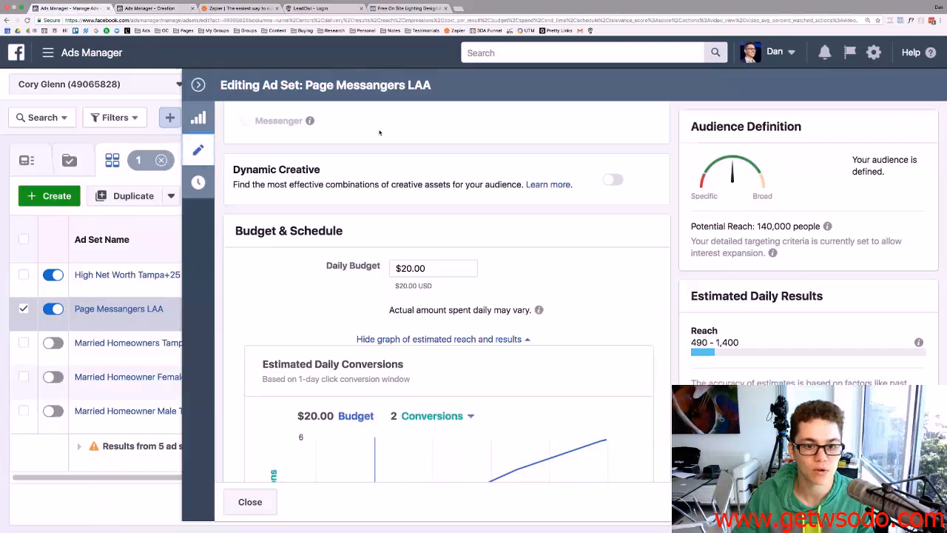
{"action": "scroll", "coordinate": [489, 207], "scroll_direction": "down", "scroll_amount": 3}
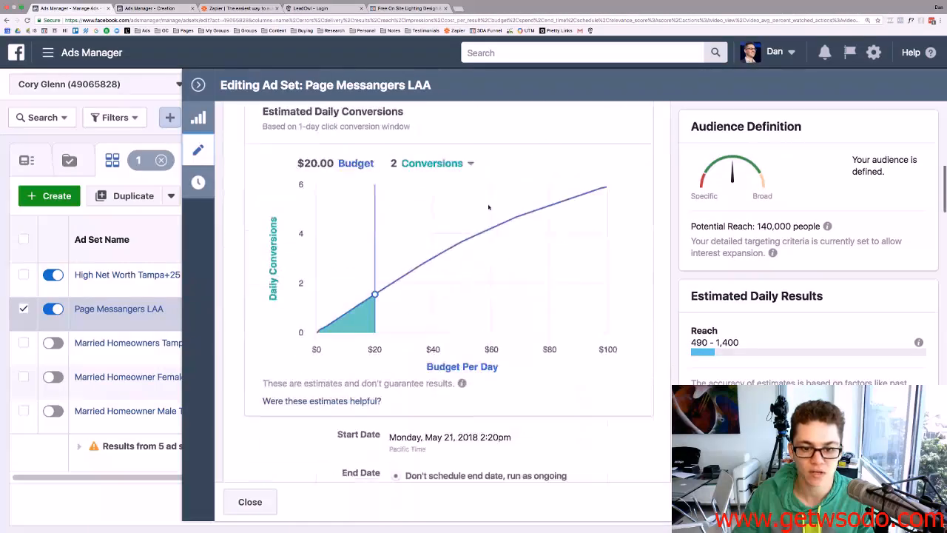
{"action": "scroll", "coordinate": [488, 207], "scroll_direction": "down", "scroll_amount": 10}
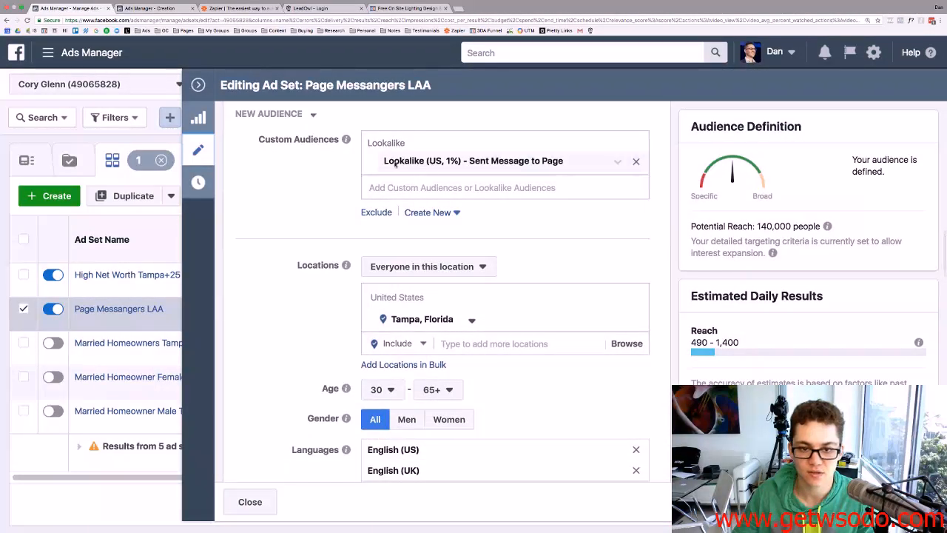
Add the Lookalike (US, 1%) - Sent Message to Page audience as the ad set's custom audience.
{"action": "left_click", "coordinate": [155, 9]}
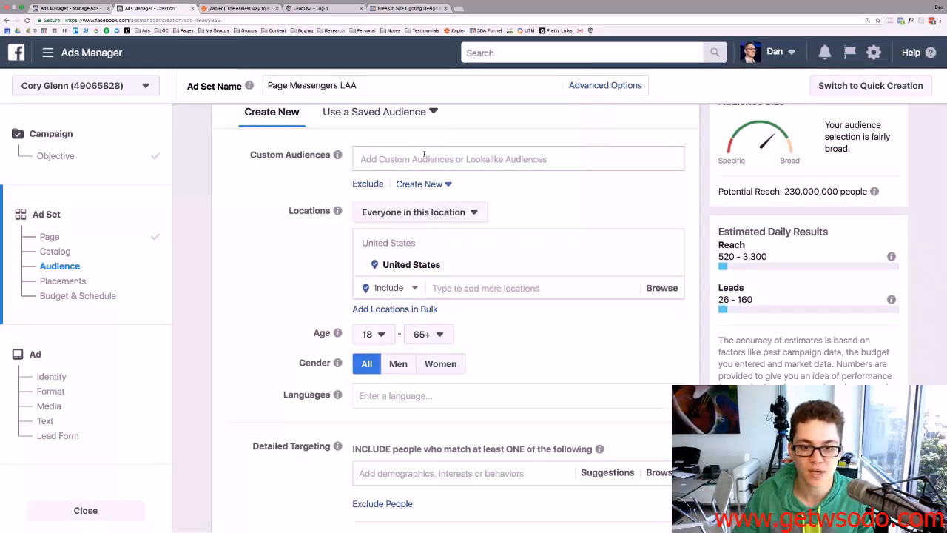
{"action": "left_click", "coordinate": [419, 158]}
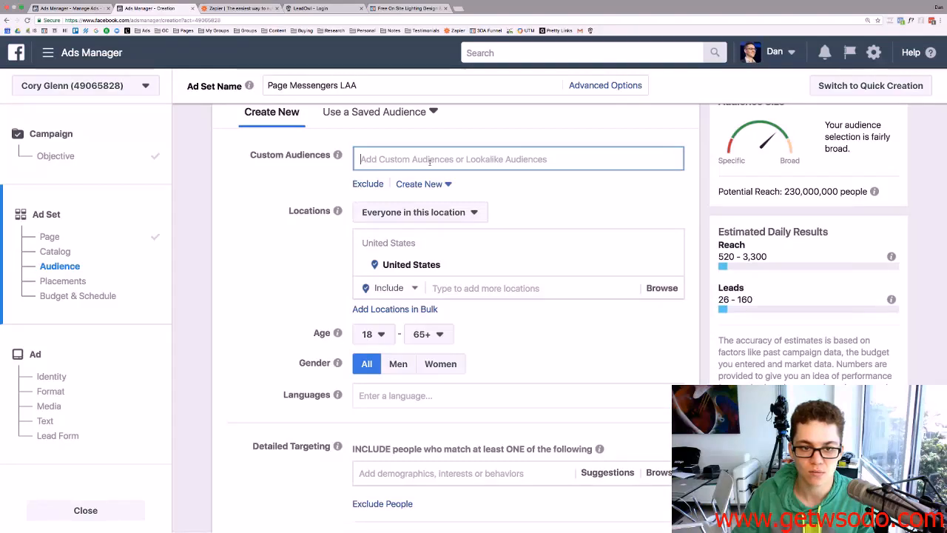
{"action": "left_click", "coordinate": [291, 189]}
{"action": "scroll", "coordinate": [291, 191], "scroll_direction": "down", "scroll_amount": 1}
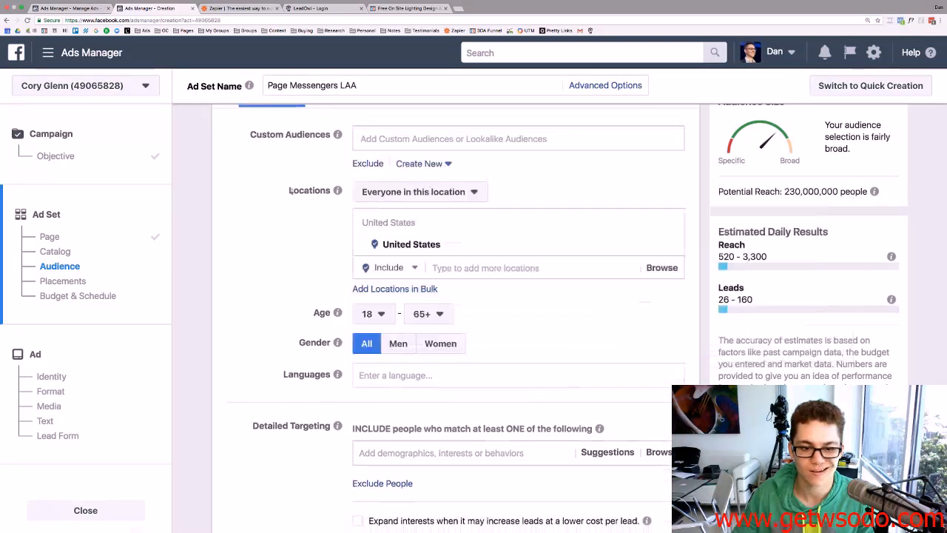
{"action": "scroll", "coordinate": [311, 190], "scroll_direction": "up", "scroll_amount": 1}
{"action": "left_click", "coordinate": [434, 166]}
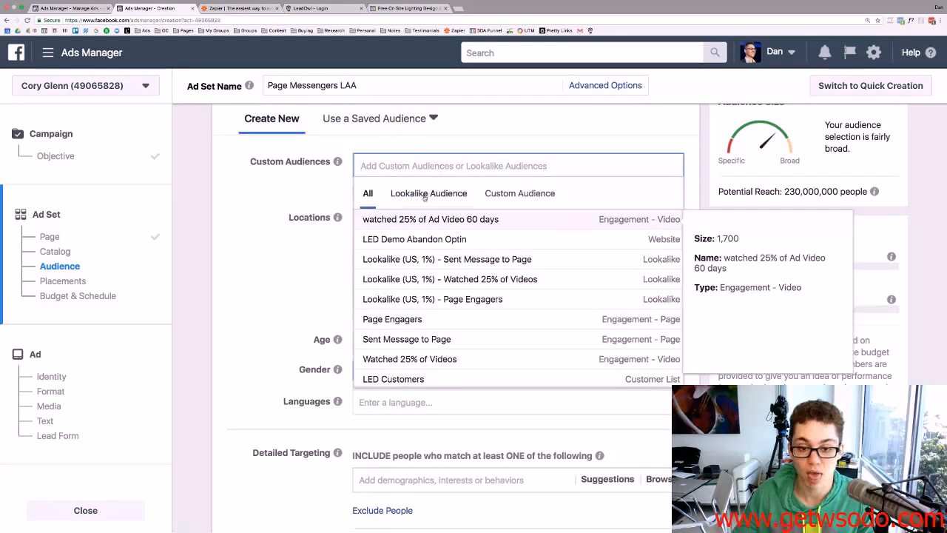
{"action": "left_click", "coordinate": [396, 191]}
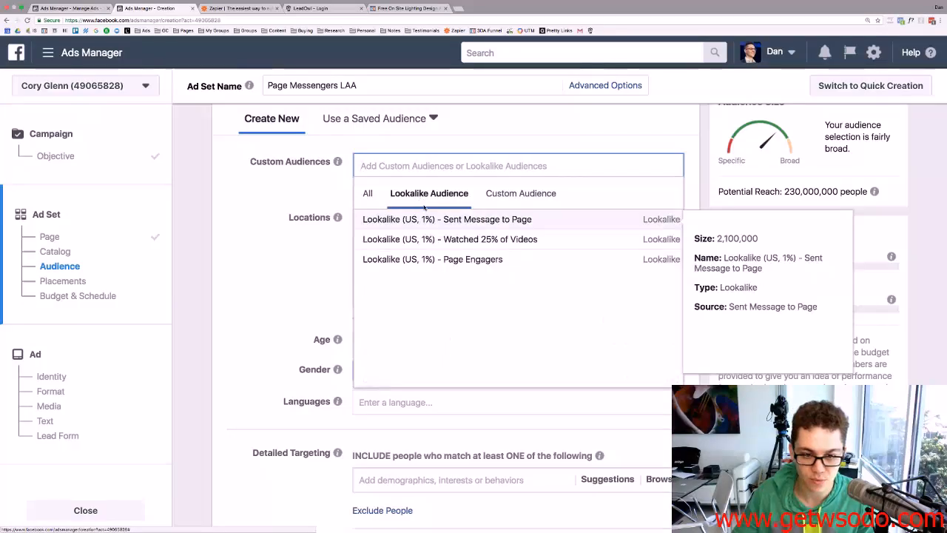
{"action": "left_click", "coordinate": [601, 227]}
{"action": "left_click", "coordinate": [254, 192]}
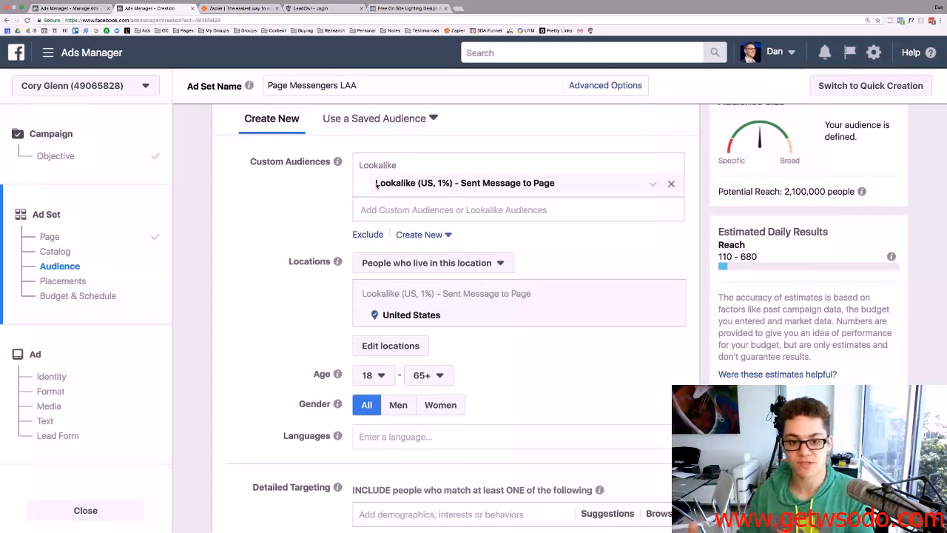
{"action": "scroll", "coordinate": [392, 203], "scroll_direction": "down", "scroll_amount": 1}
Check the radius the existing ad set uses around Tampa, Florida.
{"action": "scroll", "coordinate": [392, 203], "scroll_direction": "down", "scroll_amount": 2}
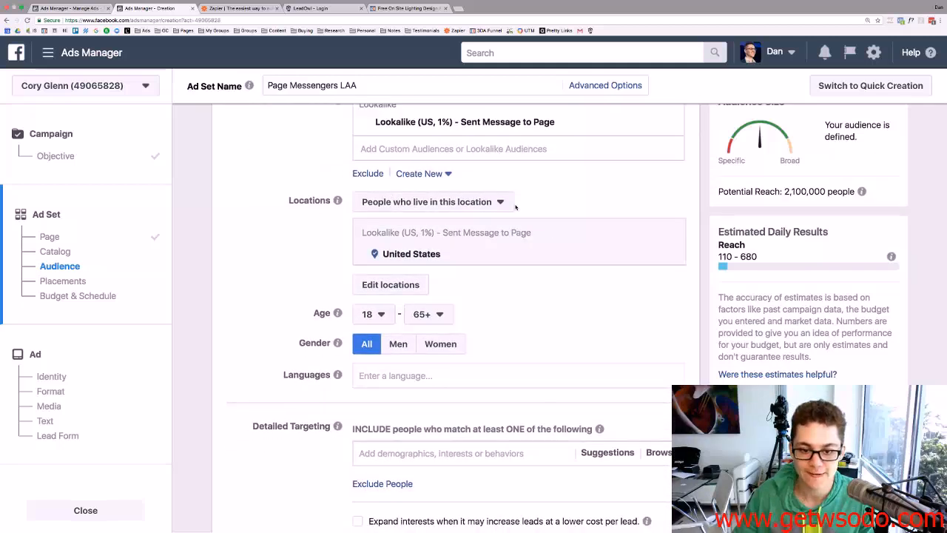
{"action": "left_click", "coordinate": [70, 7]}
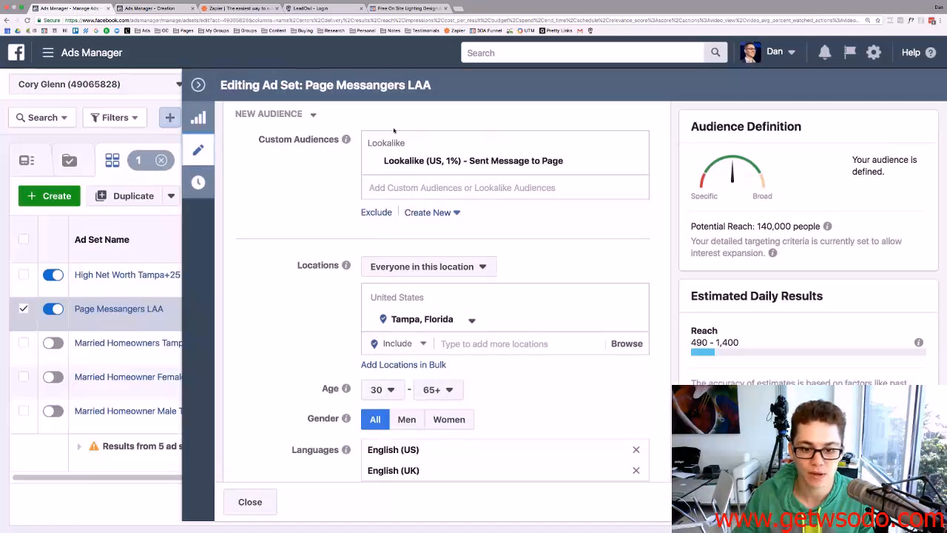
{"action": "scroll", "coordinate": [457, 232], "scroll_direction": "down", "scroll_amount": 1}
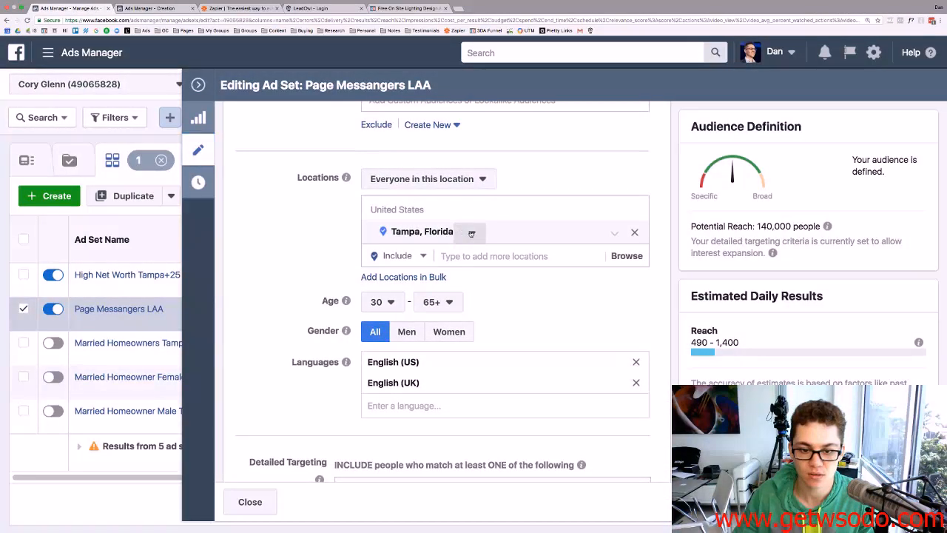
{"action": "left_click", "coordinate": [472, 233]}
{"action": "left_click", "coordinate": [471, 233]}
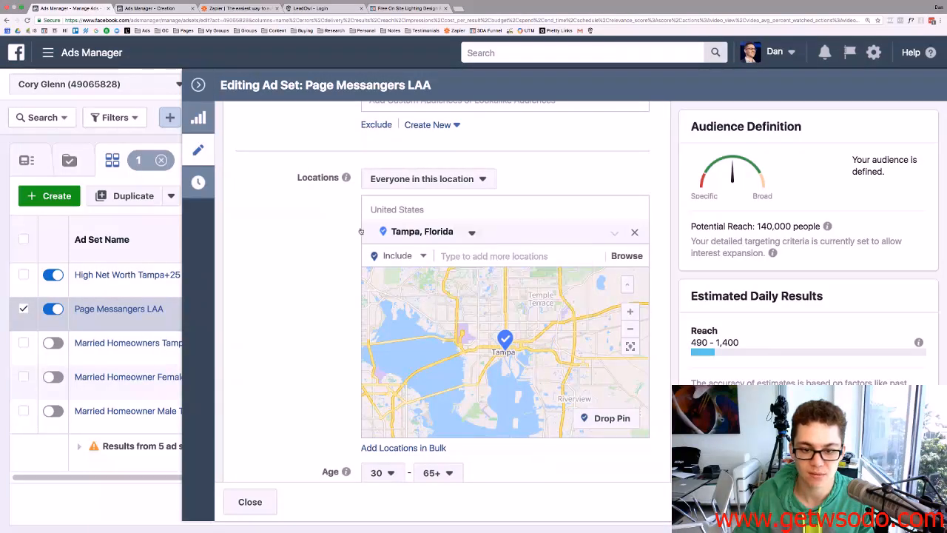
{"action": "left_click", "coordinate": [126, 5]}
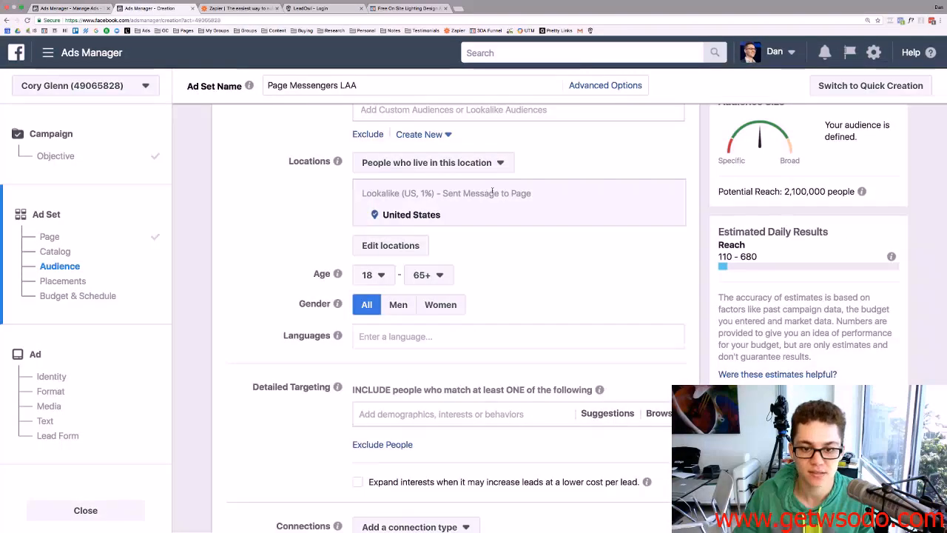
Keep targeting people who live in the location and make the location list editable.
{"action": "left_click", "coordinate": [468, 163]}
{"action": "left_click", "coordinate": [411, 202]}
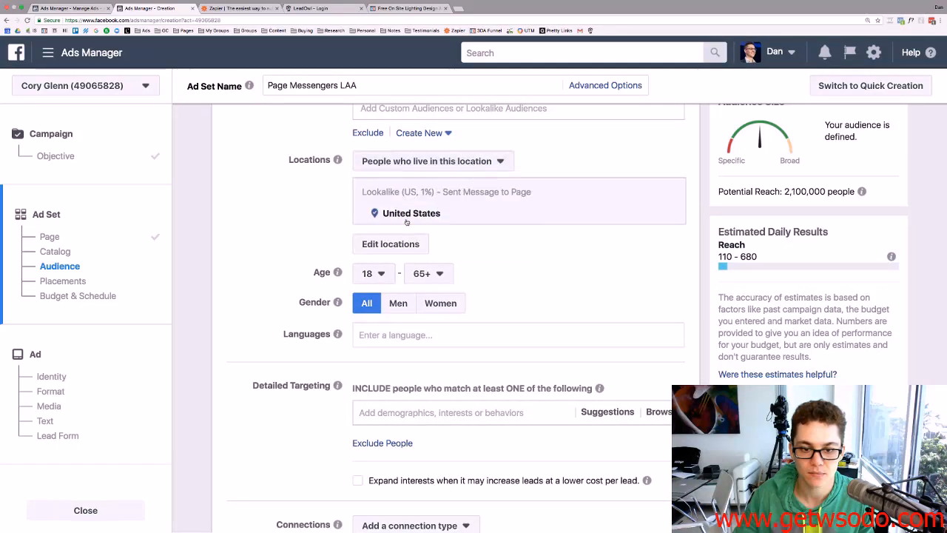
{"action": "scroll", "coordinate": [422, 211], "scroll_direction": "up", "scroll_amount": 2}
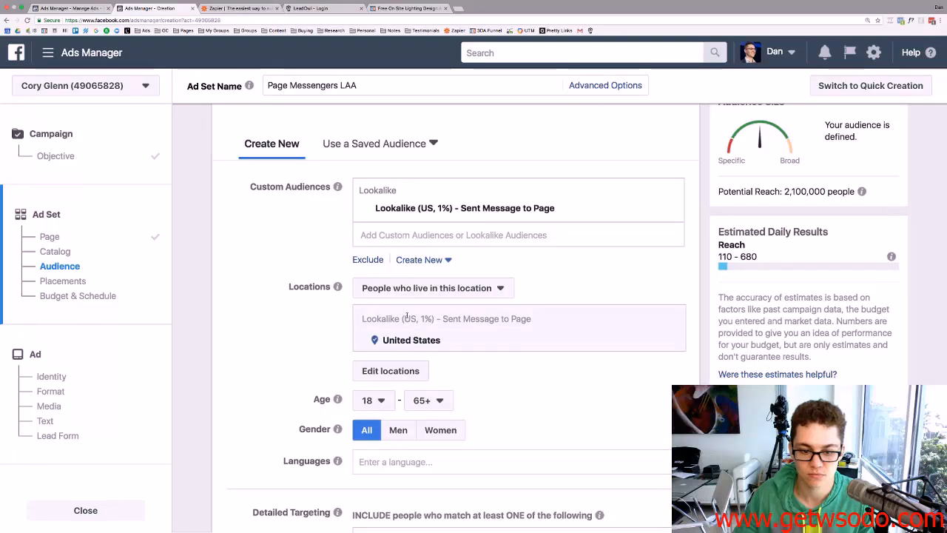
{"action": "scroll", "coordinate": [413, 333], "scroll_direction": "down", "scroll_amount": 1}
{"action": "left_click", "coordinate": [404, 340]}
{"action": "scroll", "coordinate": [470, 257], "scroll_direction": "down", "scroll_amount": 3}
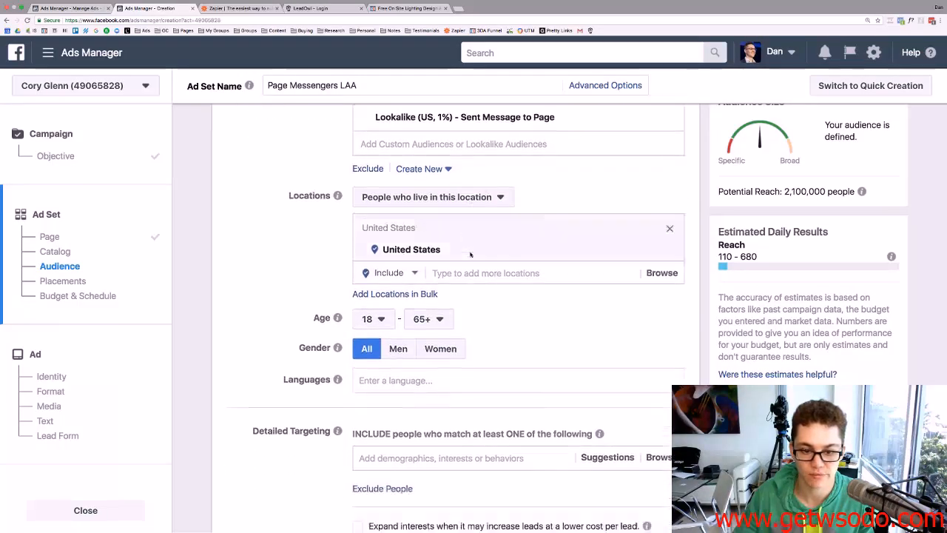
Add Tampa, Florida with a 25-mile radius and dismiss the location-changed notice.
{"action": "left_click", "coordinate": [472, 237]}
{"action": "type", "text": "Tampa"}
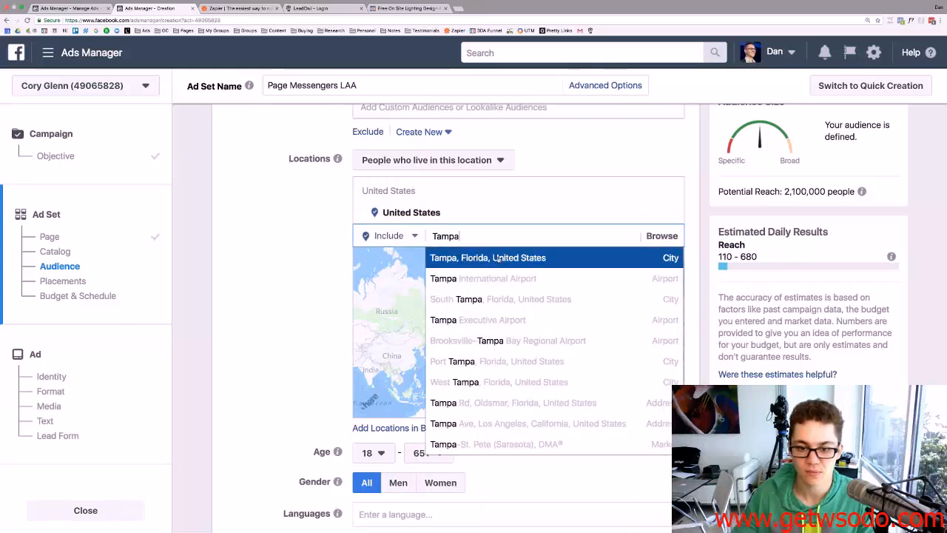
{"action": "key", "text": "Return"}
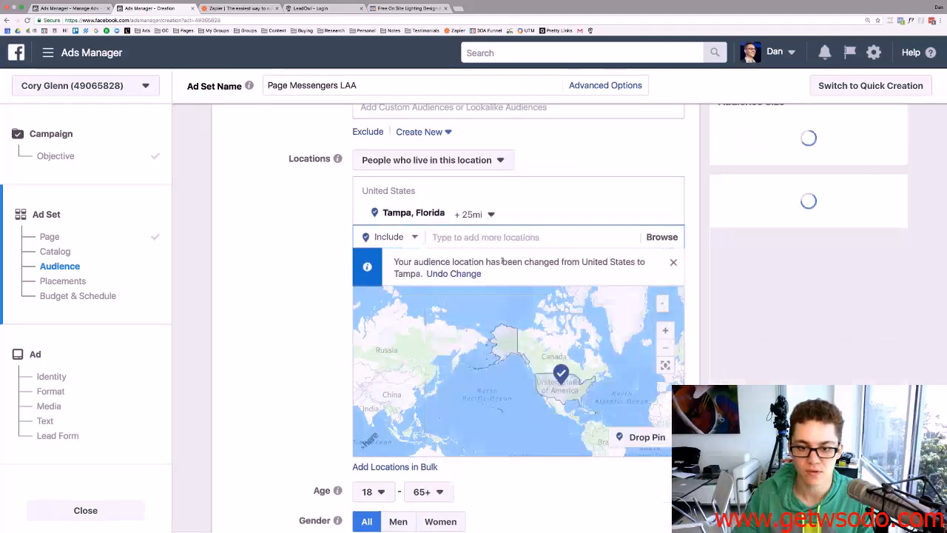
{"action": "left_click", "coordinate": [490, 215]}
{"action": "left_click_drag", "start_coordinate": [511, 284], "coordinate": [513, 284]}
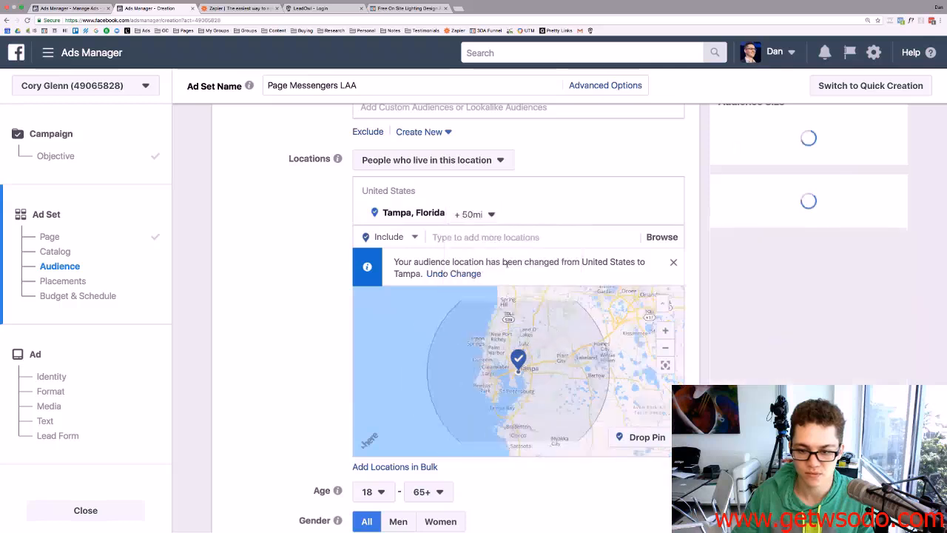
{"action": "left_click", "coordinate": [490, 214]}
{"action": "double_click", "coordinate": [540, 285]}
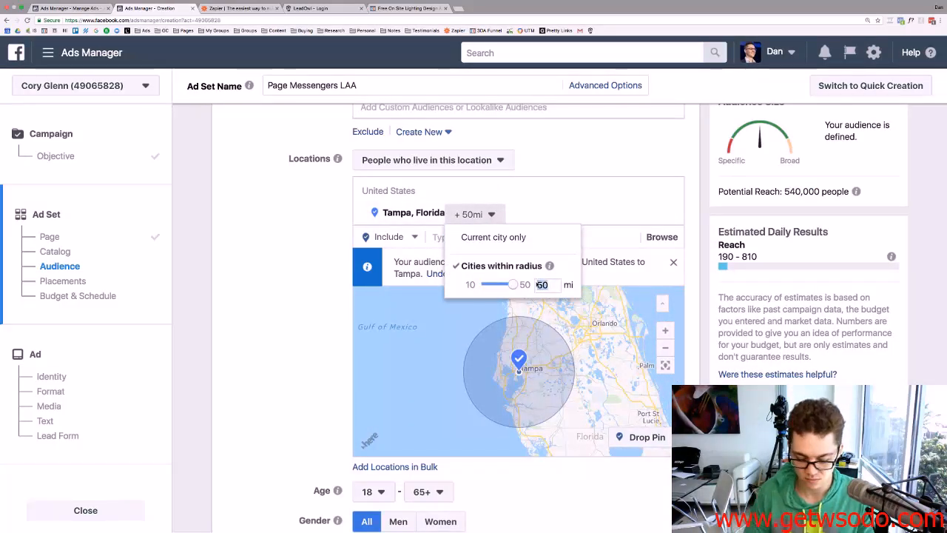
{"action": "key", "text": "Return"}
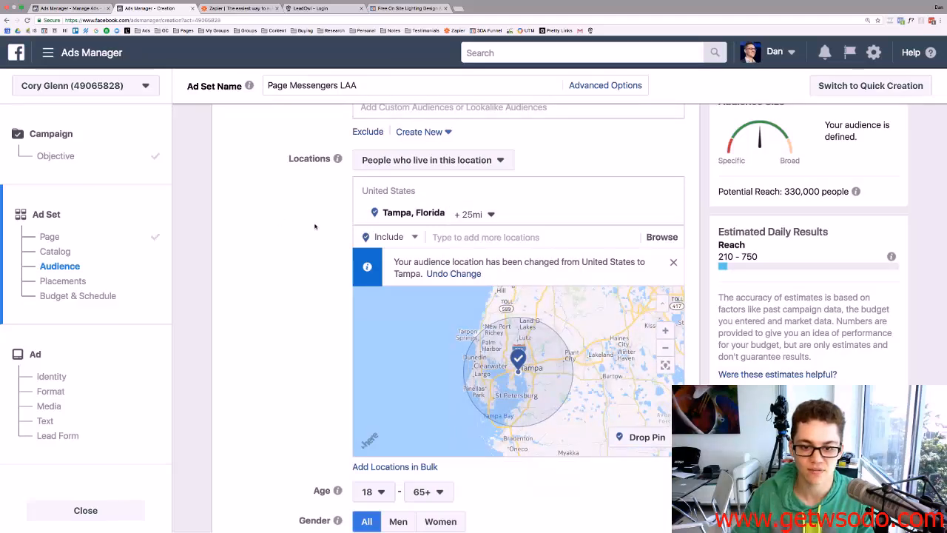
{"action": "left_click", "coordinate": [673, 264]}
{"action": "scroll", "coordinate": [518, 333], "scroll_direction": "down", "scroll_amount": 5}
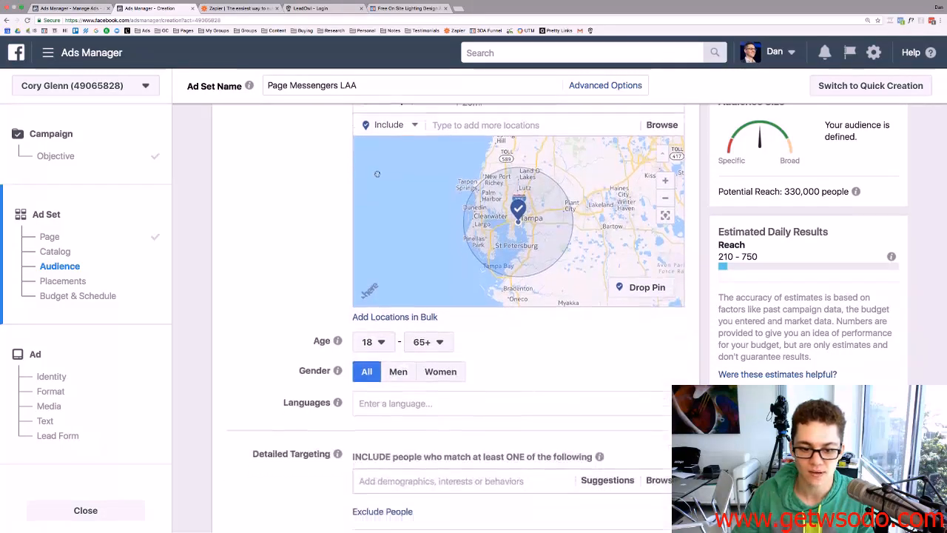
Set the audience's minimum age to 30.
{"action": "left_click", "coordinate": [74, 8]}
{"action": "scroll", "coordinate": [404, 256], "scroll_direction": "down", "scroll_amount": 5}
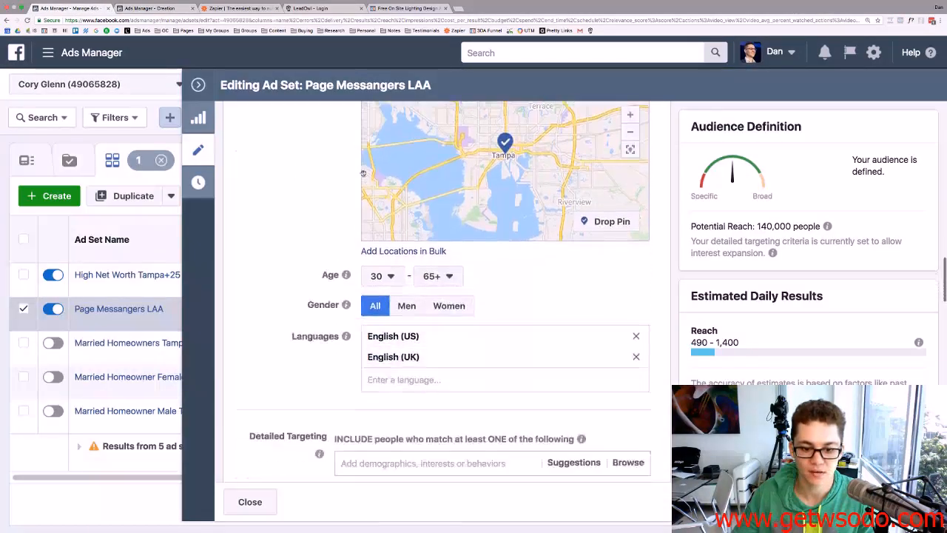
{"action": "left_click", "coordinate": [145, 8]}
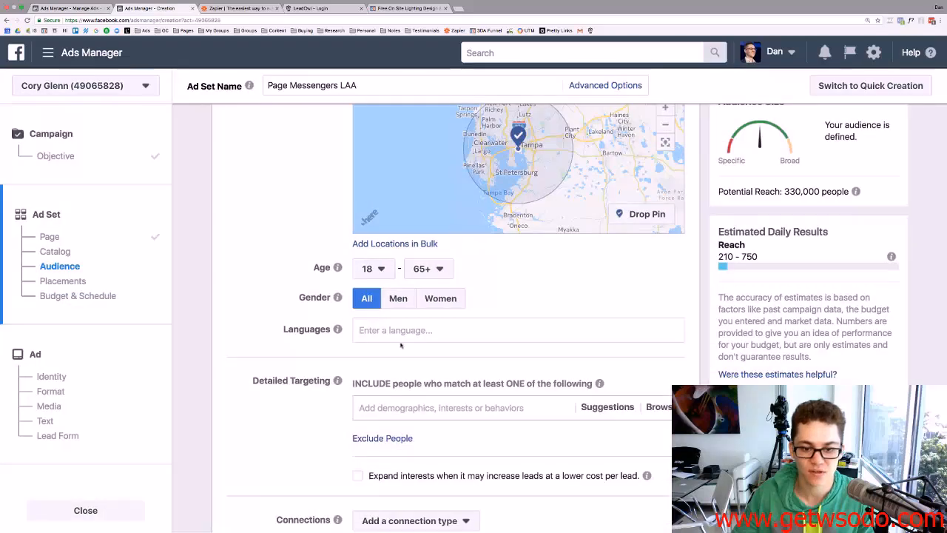
{"action": "left_click", "coordinate": [382, 273]}
{"action": "scroll", "coordinate": [382, 363], "scroll_direction": "down", "scroll_amount": 2}
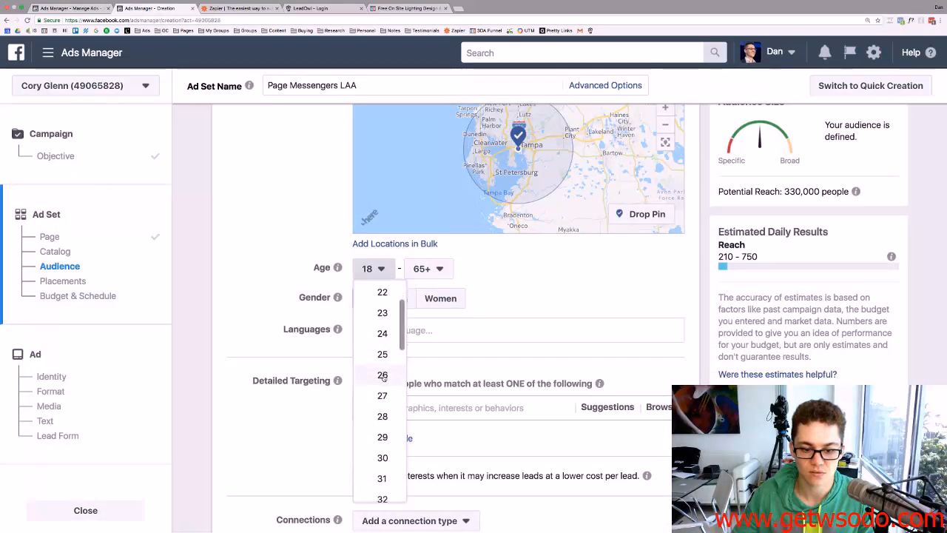
{"action": "left_click", "coordinate": [389, 456]}
Add English (All) as the targeting language.
{"action": "left_click", "coordinate": [86, 9]}
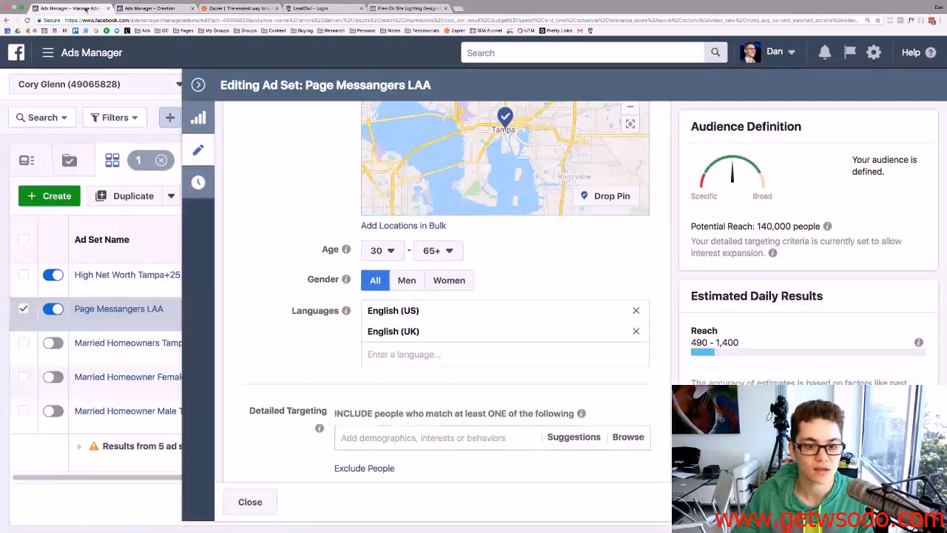
{"action": "left_click", "coordinate": [129, 8]}
{"action": "left_click", "coordinate": [441, 326]}
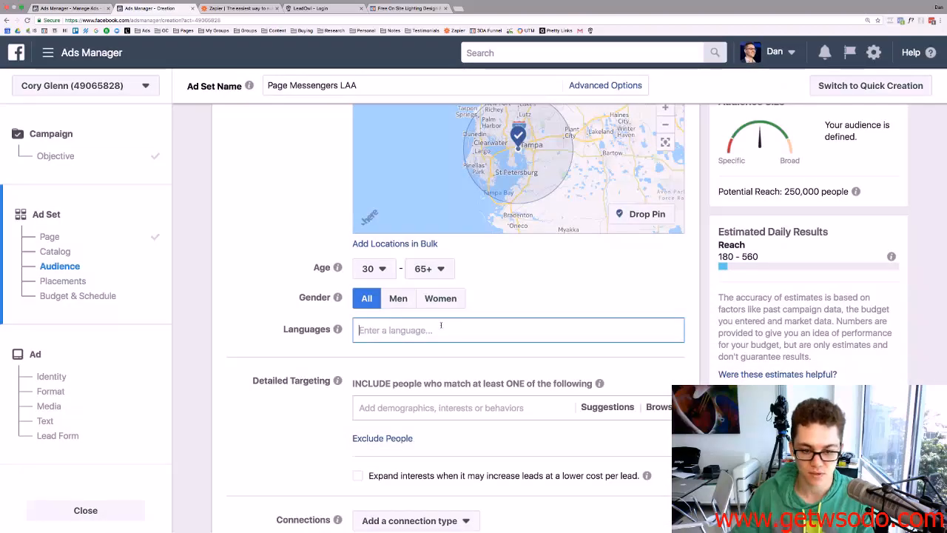
{"action": "type", "text": "Engl"}
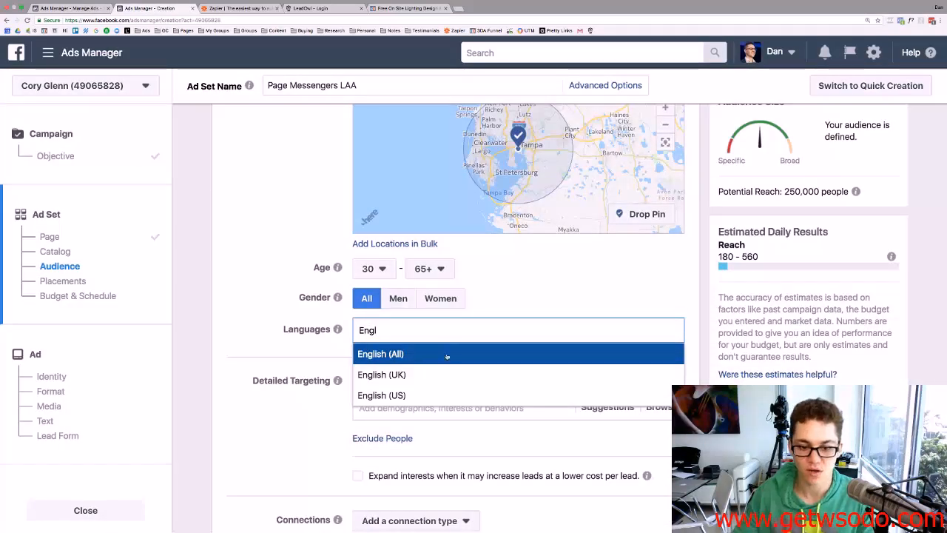
{"action": "left_click", "coordinate": [446, 356]}
Turn on interest expansion to allow cheaper leads.
{"action": "left_click", "coordinate": [88, 11]}
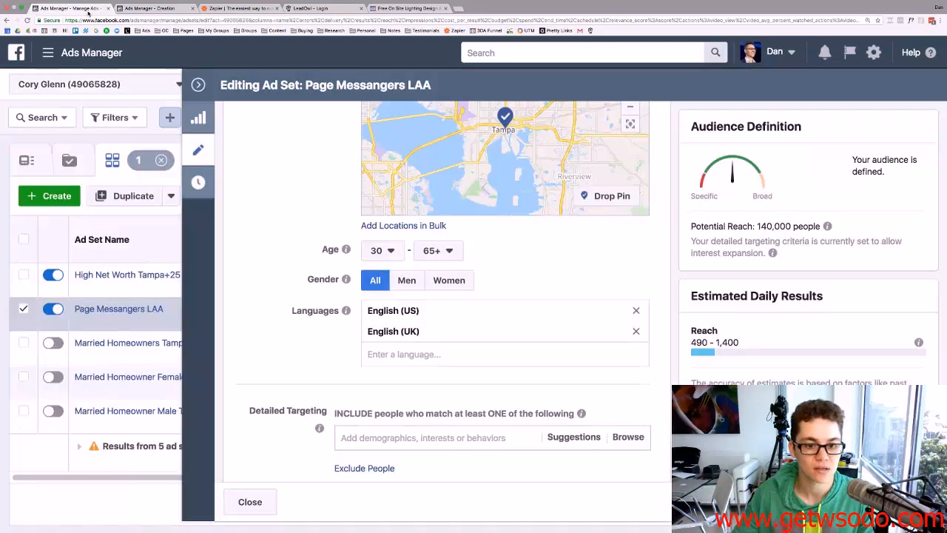
{"action": "left_click", "coordinate": [151, 8]}
{"action": "scroll", "coordinate": [320, 209], "scroll_direction": "down", "scroll_amount": 3}
{"action": "scroll", "coordinate": [320, 209], "scroll_direction": "down", "scroll_amount": 2}
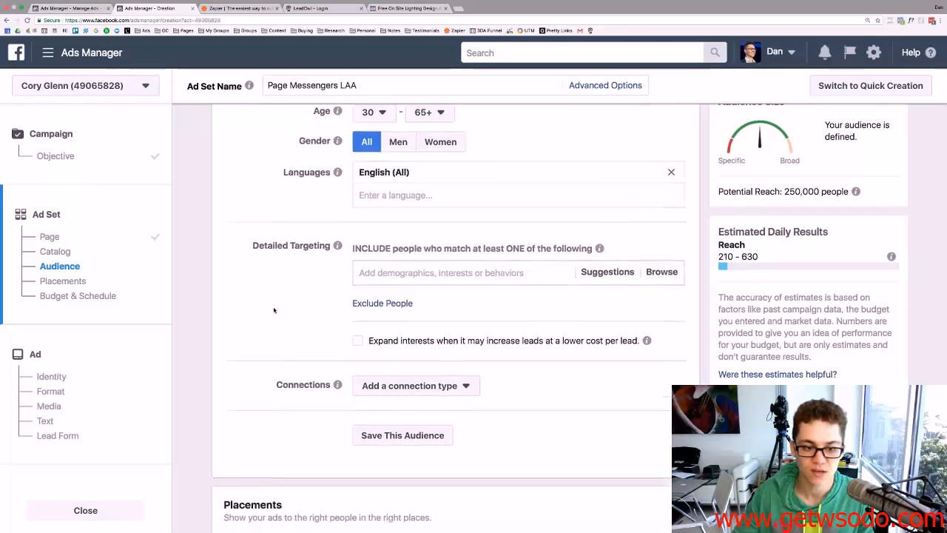
{"action": "left_click", "coordinate": [57, 10]}
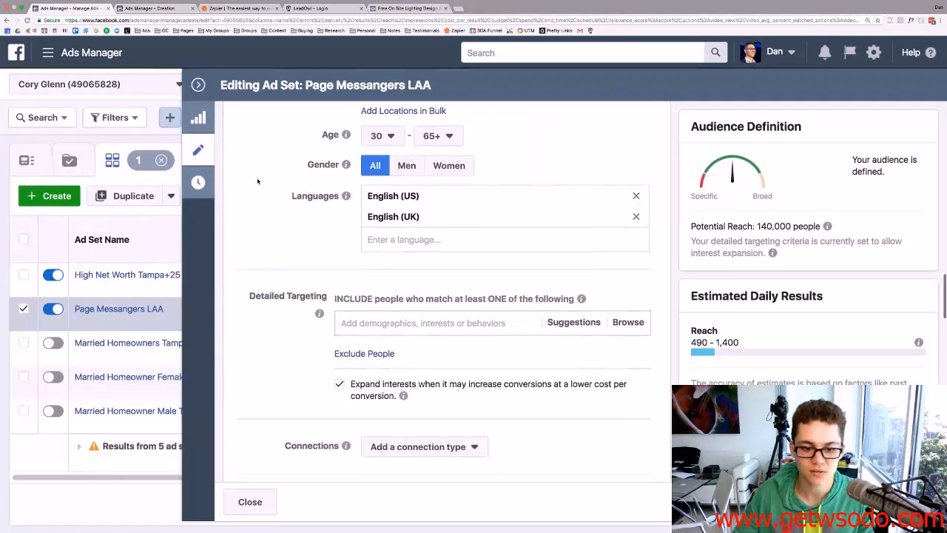
{"action": "left_click", "coordinate": [152, 9]}
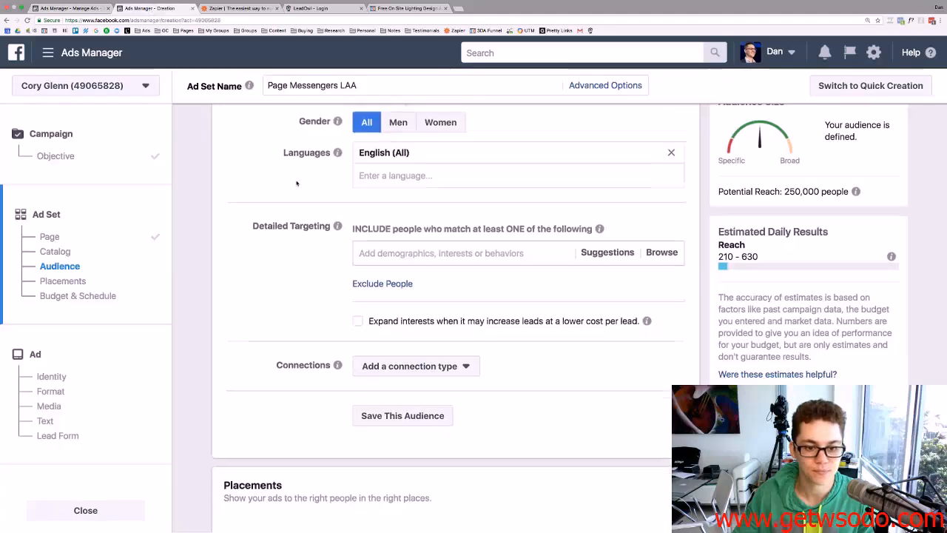
{"action": "left_click", "coordinate": [358, 263]}
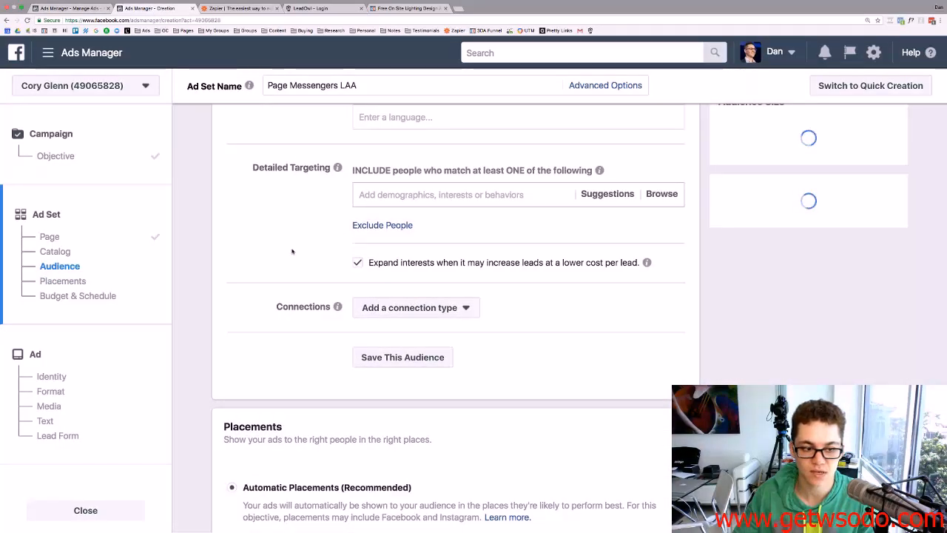
Switch to manual placements and exclude all Instagram placements.
{"action": "scroll", "coordinate": [293, 251], "scroll_direction": "down", "scroll_amount": 3}
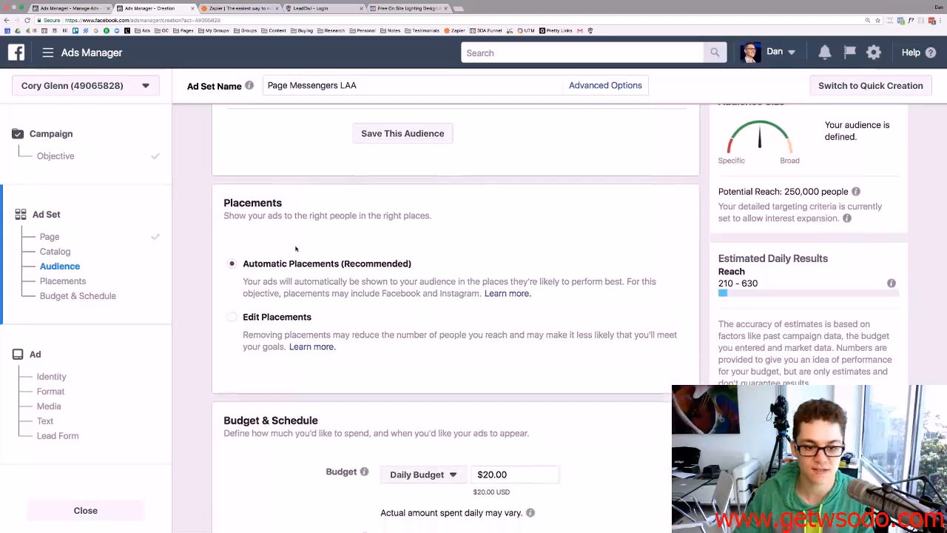
{"action": "scroll", "coordinate": [295, 252], "scroll_direction": "down", "scroll_amount": 2}
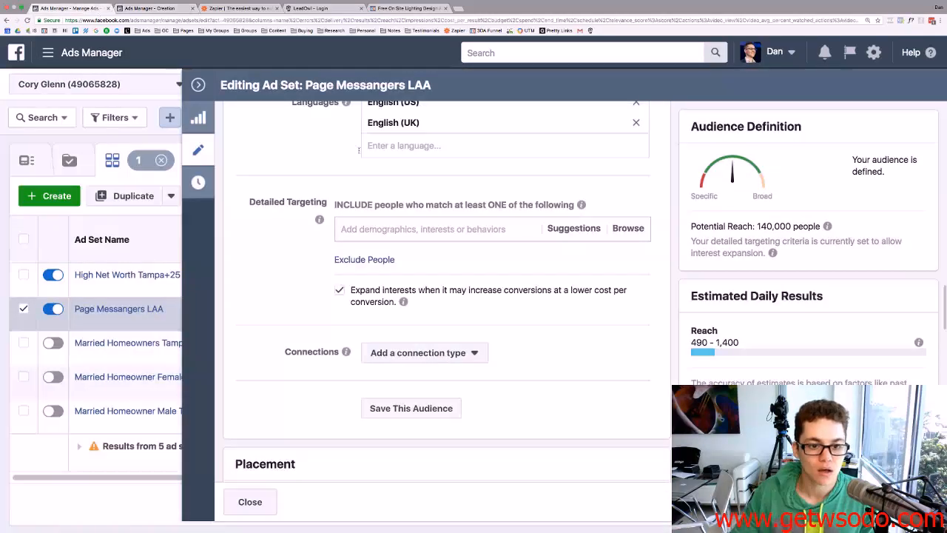
{"action": "scroll", "coordinate": [351, 210], "scroll_direction": "down", "scroll_amount": 5}
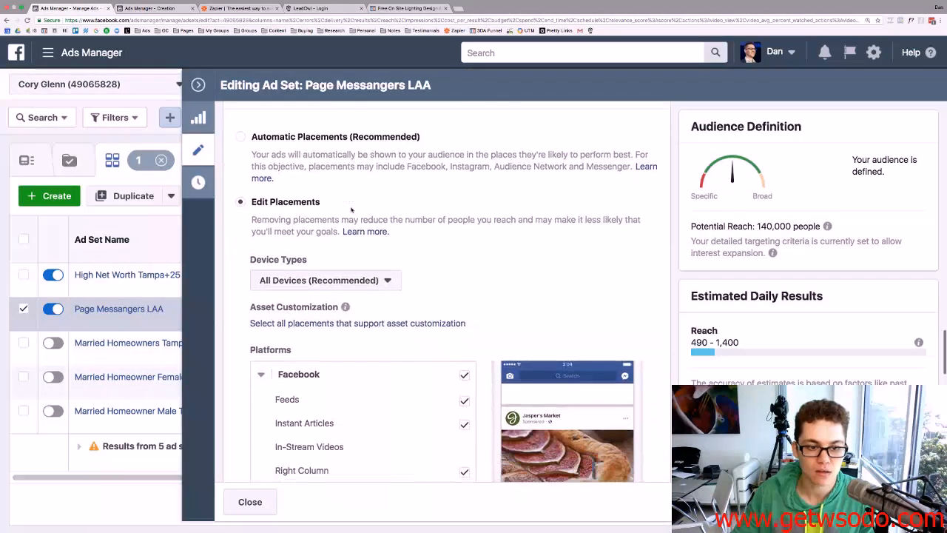
{"action": "scroll", "coordinate": [351, 211], "scroll_direction": "down", "scroll_amount": 2}
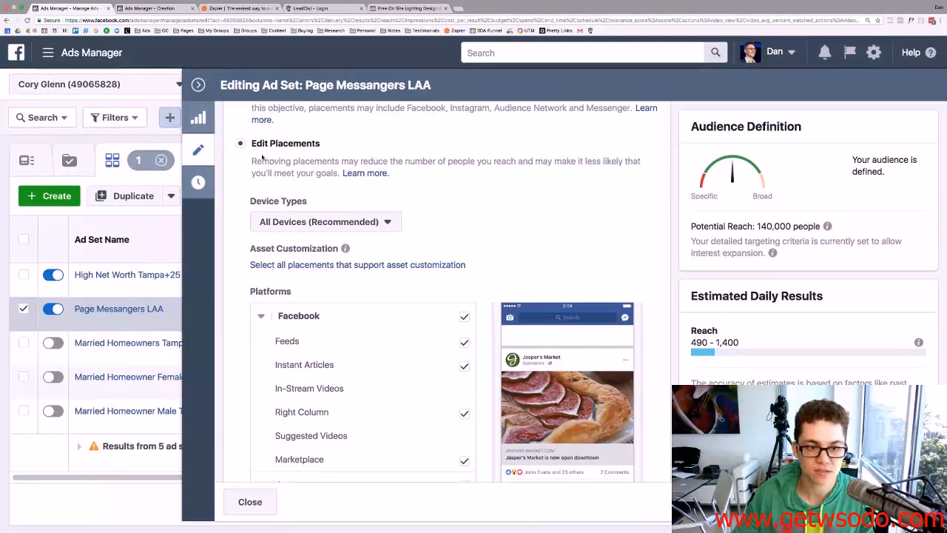
{"action": "scroll", "coordinate": [289, 151], "scroll_direction": "down", "scroll_amount": 6}
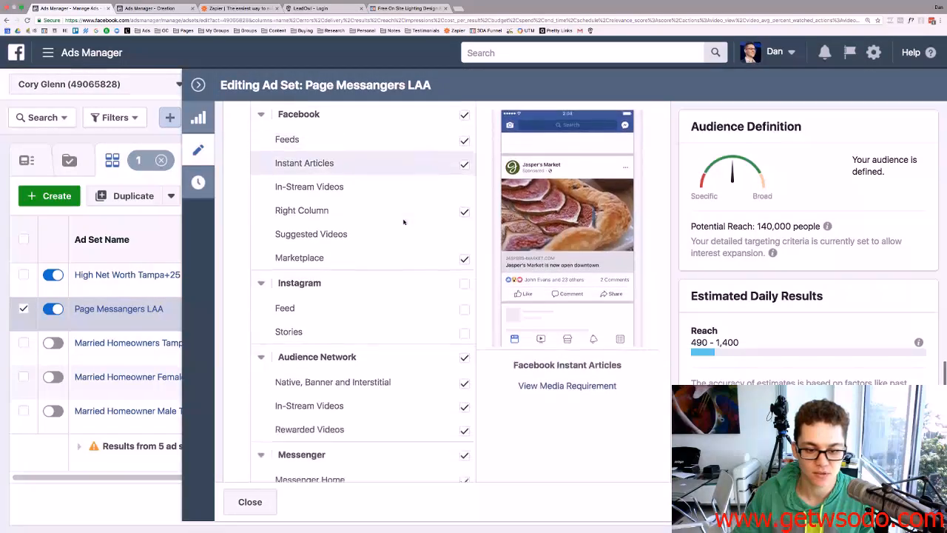
{"action": "left_click", "coordinate": [164, 6]}
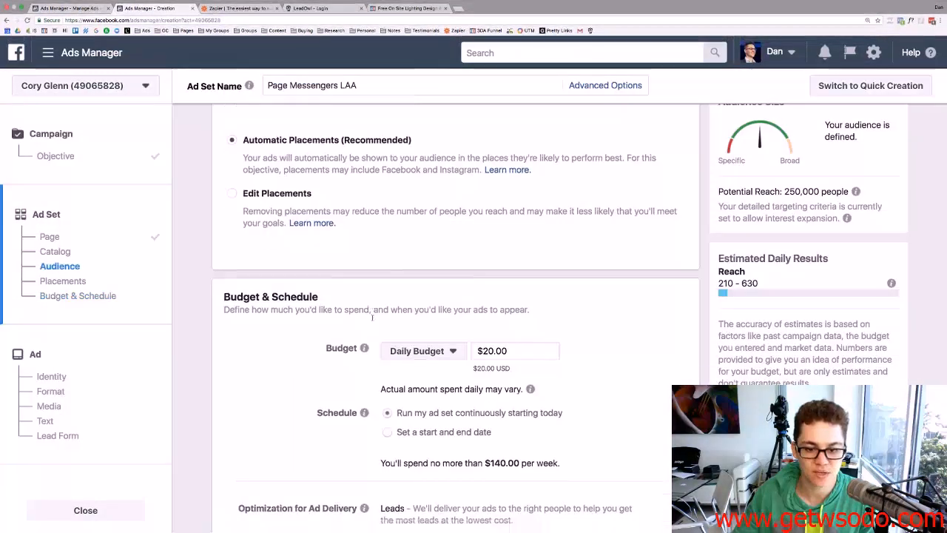
{"action": "scroll", "coordinate": [373, 319], "scroll_direction": "down", "scroll_amount": 3}
{"action": "scroll", "coordinate": [373, 319], "scroll_direction": "down", "scroll_amount": 2}
{"action": "scroll", "coordinate": [254, 302], "scroll_direction": "up", "scroll_amount": 6}
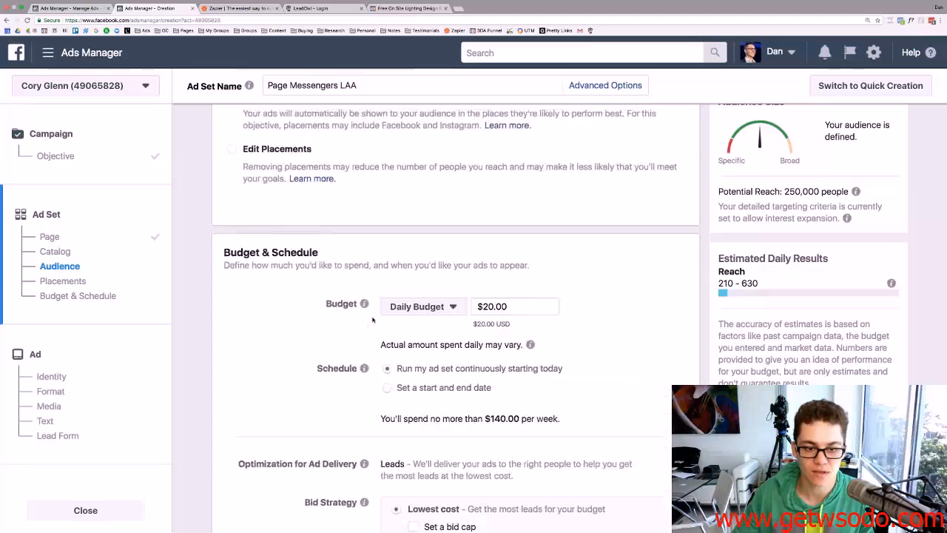
{"action": "left_click", "coordinate": [229, 287]}
{"action": "scroll", "coordinate": [355, 323], "scroll_direction": "down", "scroll_amount": 8}
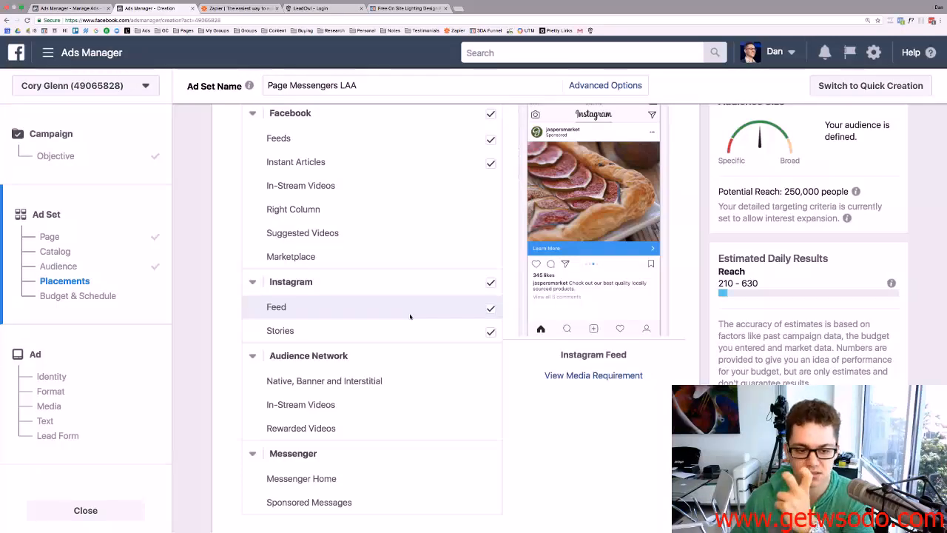
{"action": "left_click", "coordinate": [491, 283]}
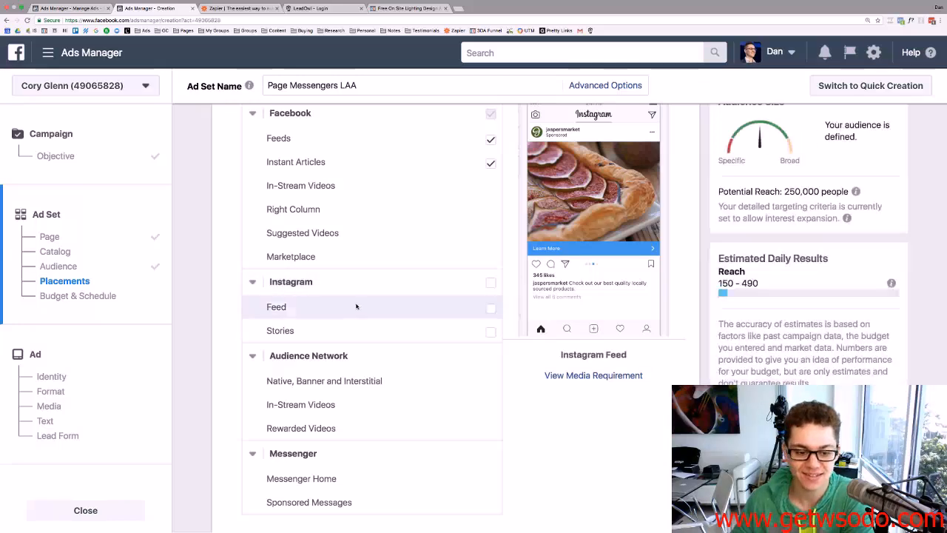
Review the $20.00 daily budget and schedule, then proceed to the ad.
{"action": "scroll", "coordinate": [355, 306], "scroll_direction": "down", "scroll_amount": 6}
{"action": "scroll", "coordinate": [355, 306], "scroll_direction": "down", "scroll_amount": 5}
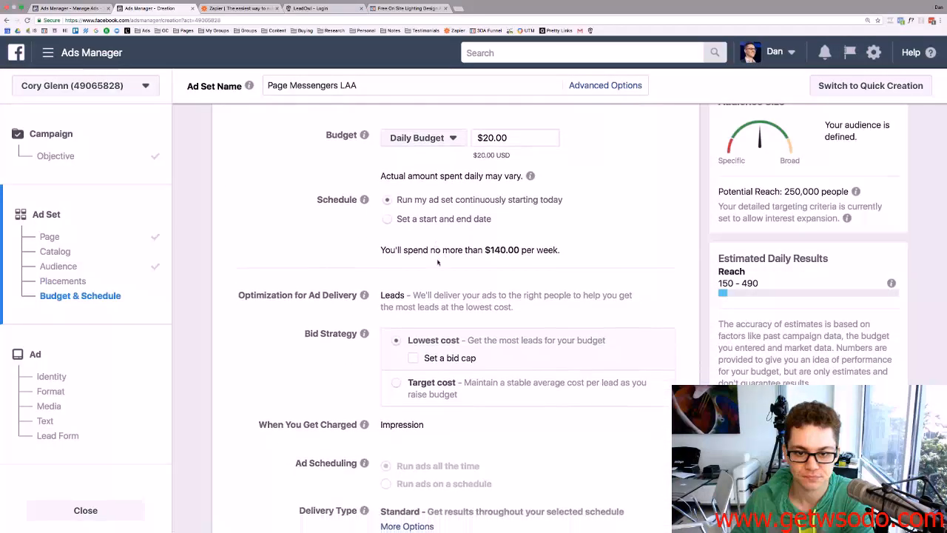
{"action": "scroll", "coordinate": [423, 193], "scroll_direction": "down", "scroll_amount": 3}
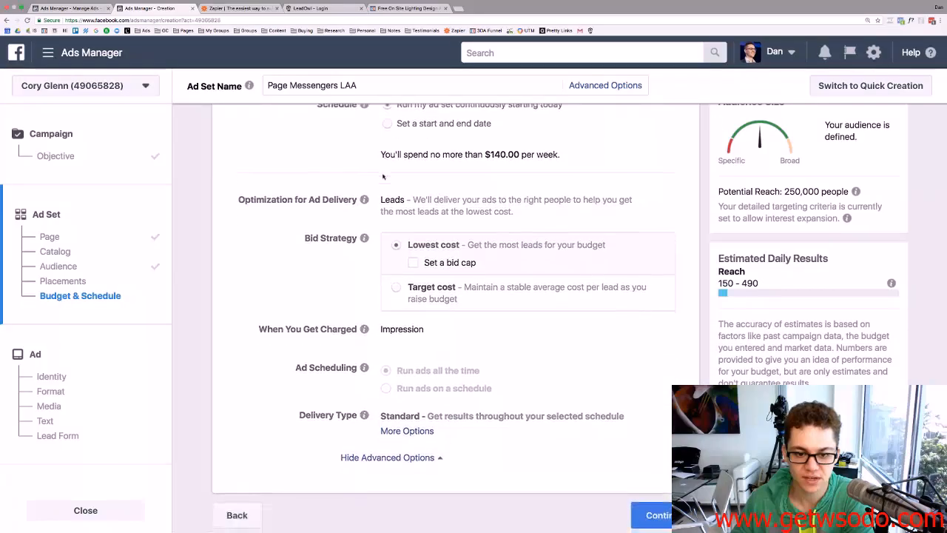
{"action": "scroll", "coordinate": [435, 230], "scroll_direction": "up", "scroll_amount": 2}
{"action": "scroll", "coordinate": [434, 231], "scroll_direction": "up", "scroll_amount": 1}
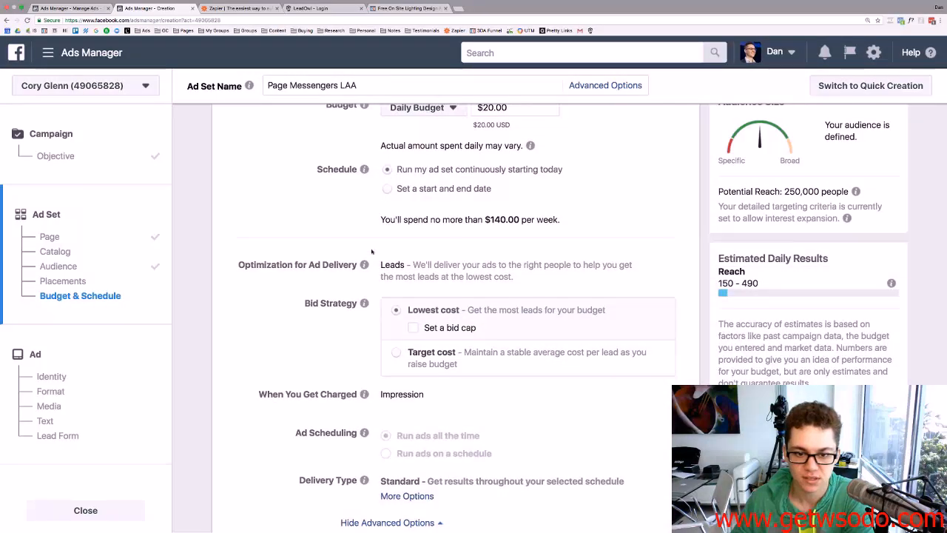
{"action": "scroll", "coordinate": [373, 252], "scroll_direction": "down", "scroll_amount": 2}
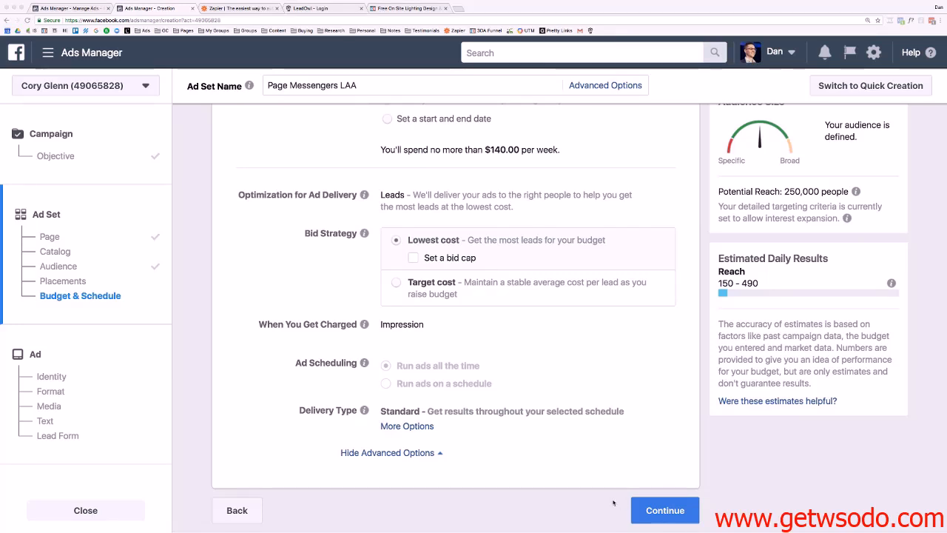
{"action": "left_click", "coordinate": [653, 518]}
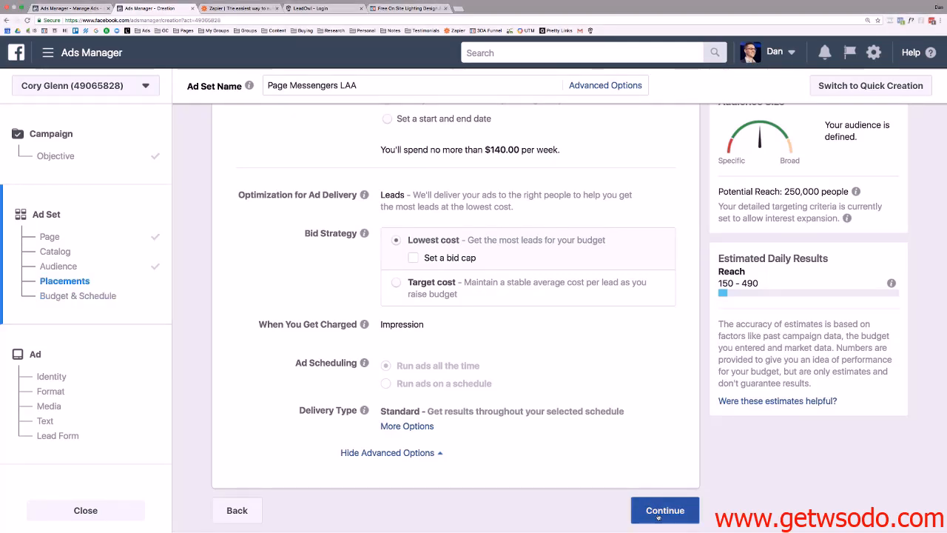
Make the ad a single video using LED Artistry AD.mp4 from the library.
{"action": "left_click", "coordinate": [657, 513]}
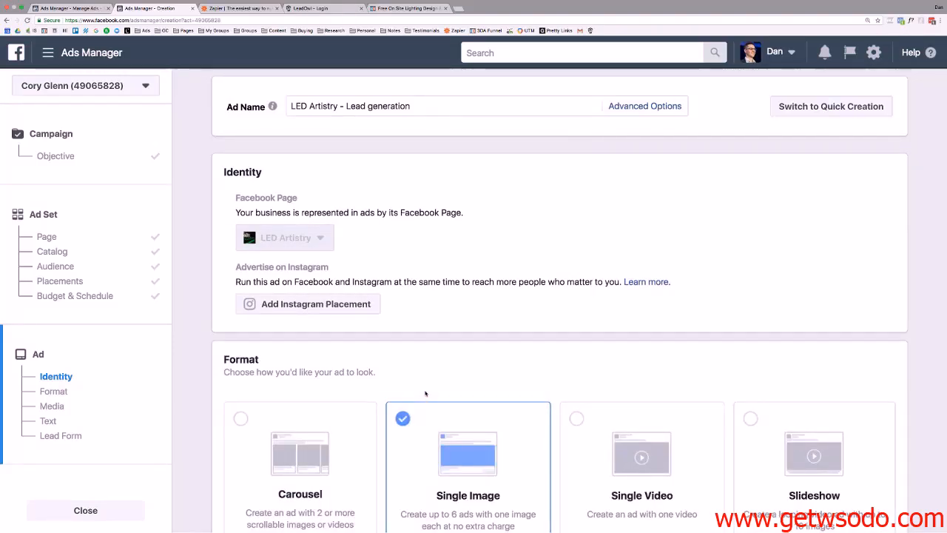
{"action": "scroll", "coordinate": [425, 393], "scroll_direction": "down", "scroll_amount": 3}
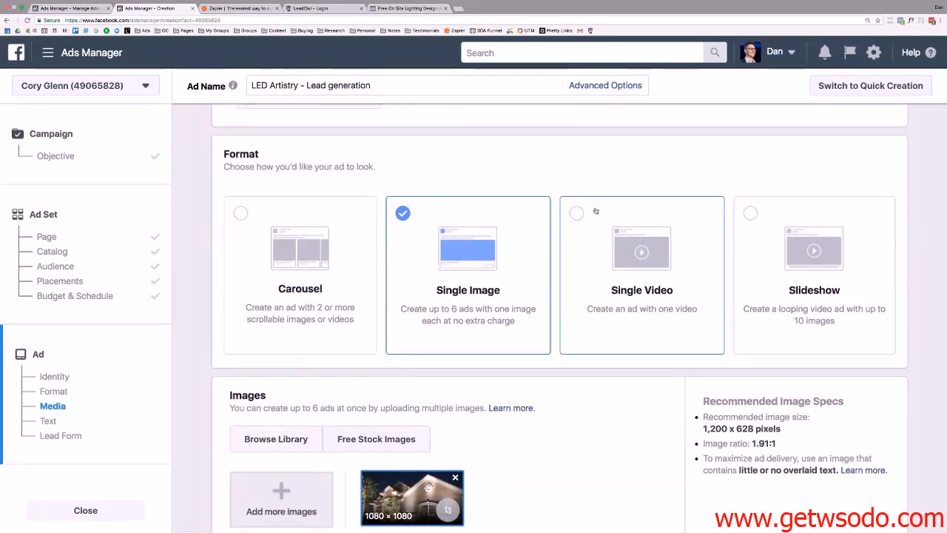
{"action": "left_click", "coordinate": [598, 213]}
{"action": "scroll", "coordinate": [518, 219], "scroll_direction": "down", "scroll_amount": 5}
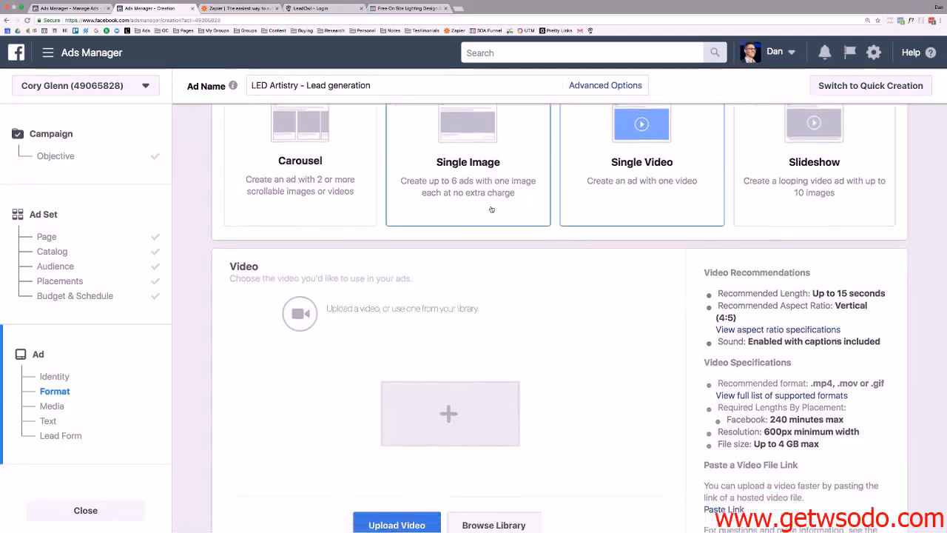
{"action": "left_click", "coordinate": [494, 338]}
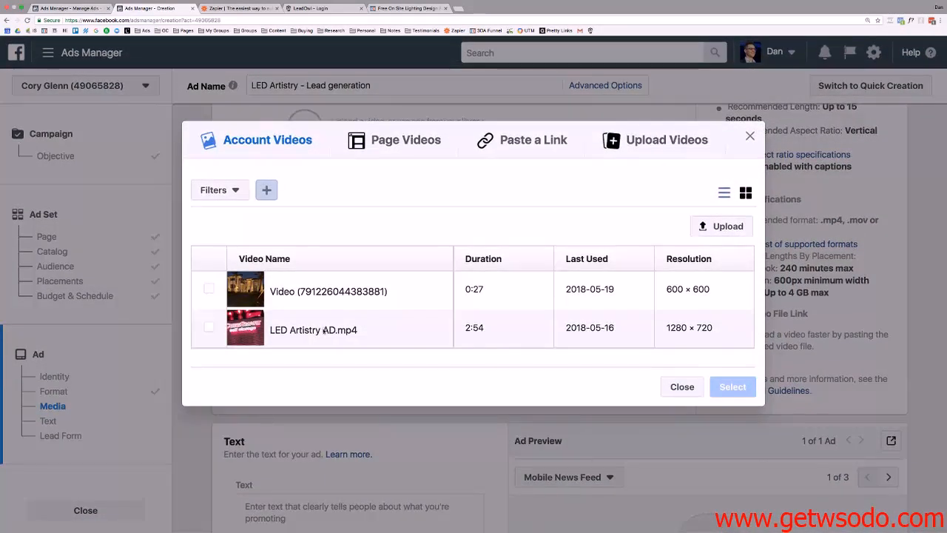
{"action": "mouse_move", "coordinate": [232, 330]}
{"action": "left_click", "coordinate": [208, 329]}
{"action": "left_click", "coordinate": [726, 380]}
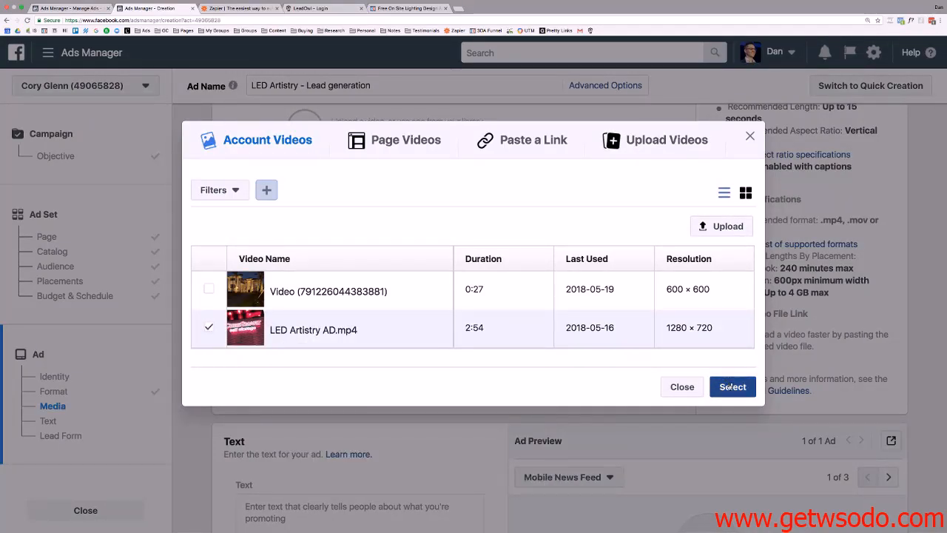
{"action": "scroll", "coordinate": [591, 355], "scroll_direction": "up", "scroll_amount": 1}
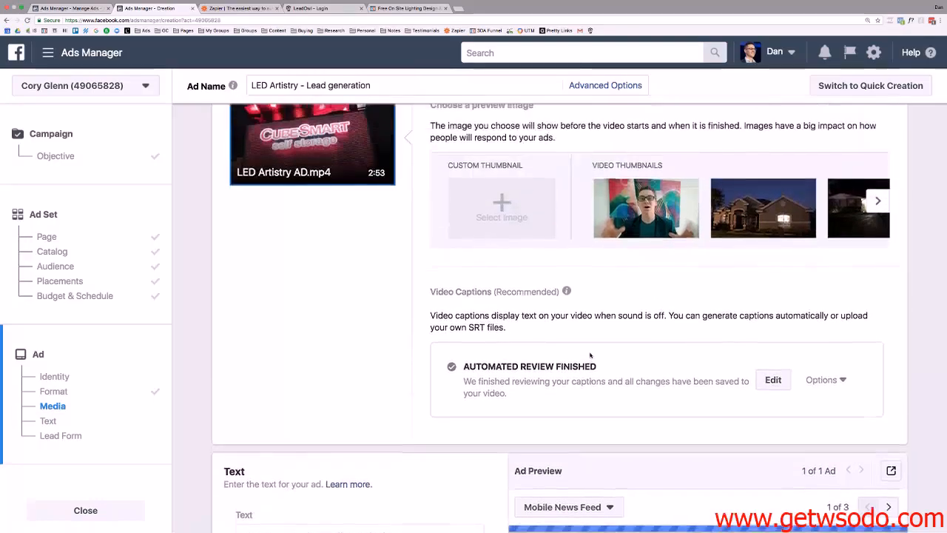
In the existing ads tab, close the ad set editing pane and open Page Messangers LAA's ads.
{"action": "left_click", "coordinate": [75, 12]}
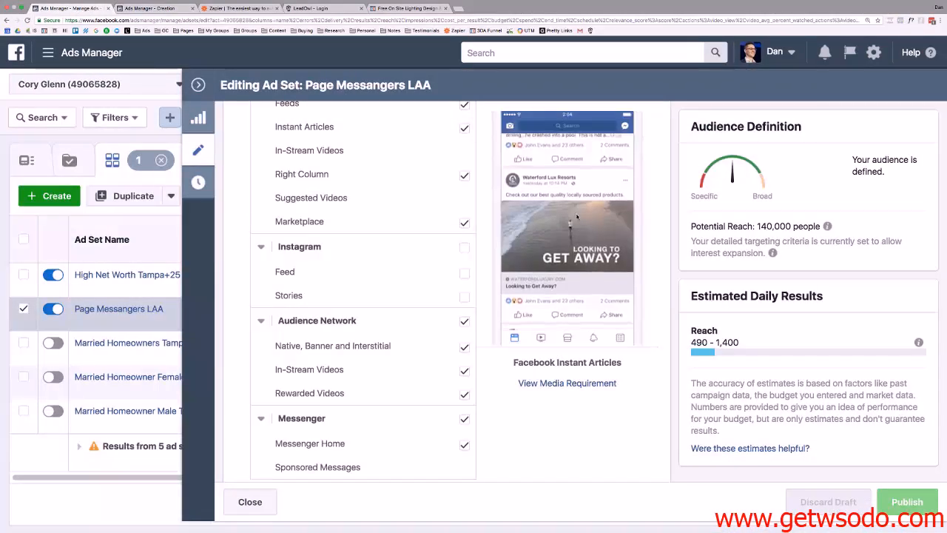
{"action": "left_click", "coordinate": [197, 85]}
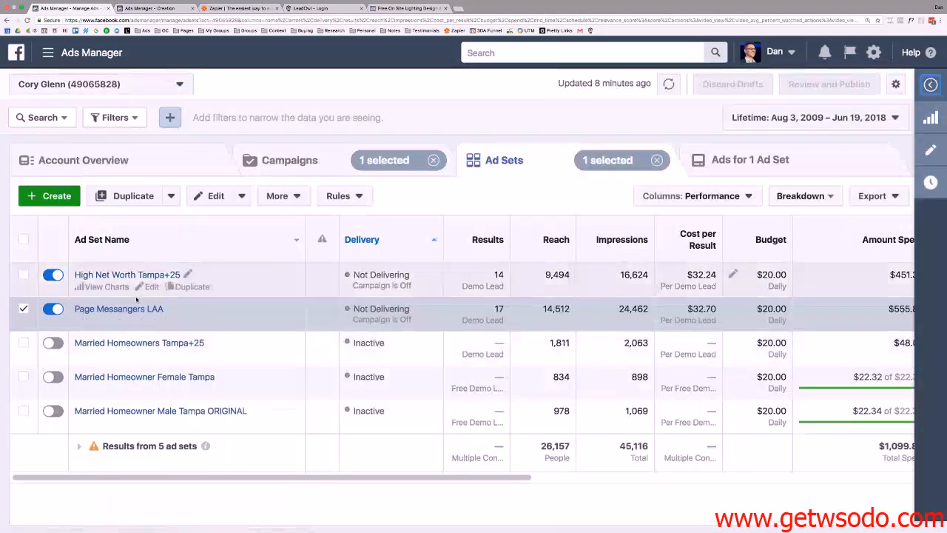
{"action": "left_click", "coordinate": [136, 308]}
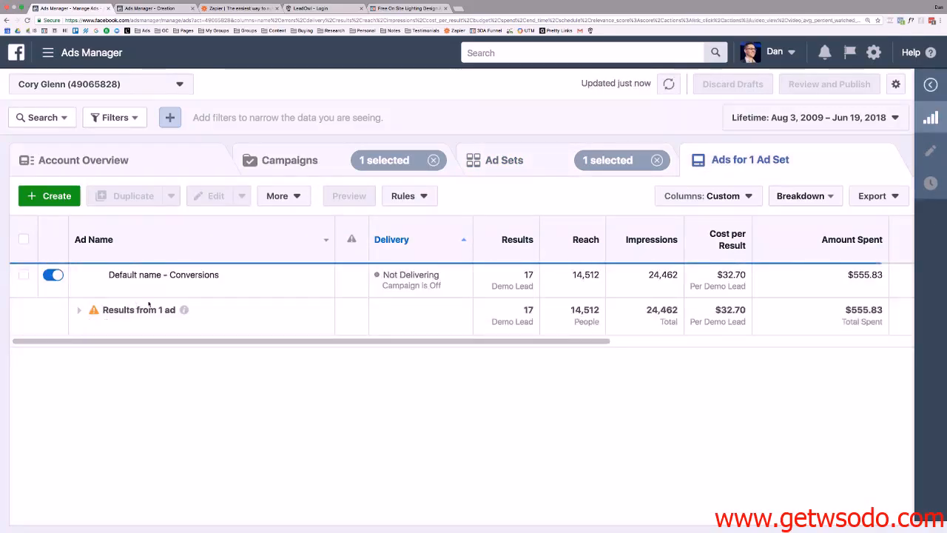
Preview Page Messangers LAA's Default name - Conversions ad in the edit pane, then close it.
{"action": "left_click", "coordinate": [23, 275]}
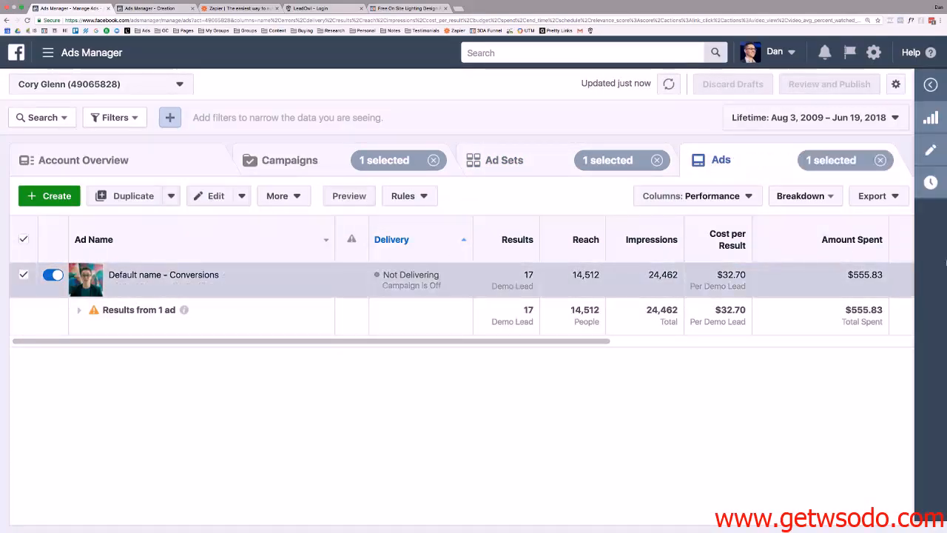
{"action": "left_click", "coordinate": [931, 150]}
{"action": "scroll", "coordinate": [479, 192], "scroll_direction": "down", "scroll_amount": 5}
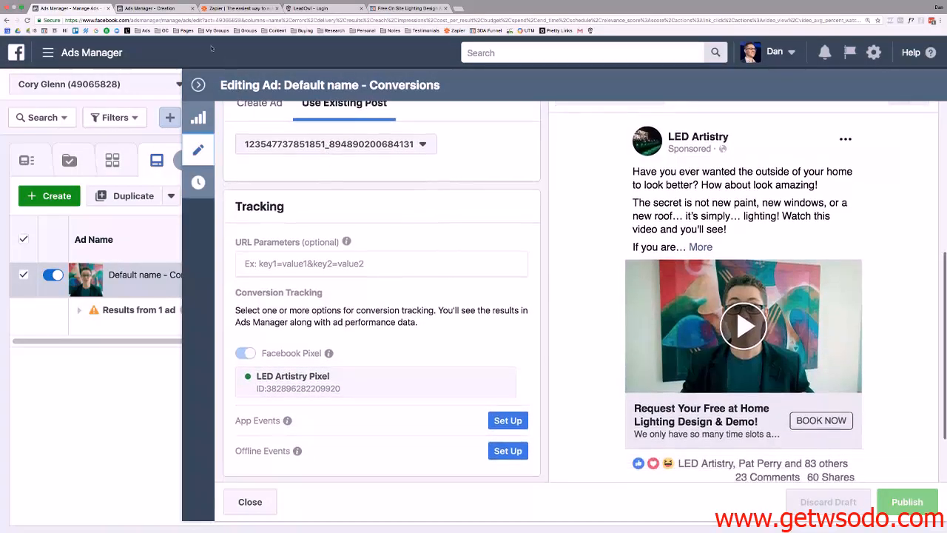
{"action": "scroll", "coordinate": [398, 240], "scroll_direction": "down", "scroll_amount": 2}
{"action": "scroll", "coordinate": [398, 238], "scroll_direction": "up", "scroll_amount": 3}
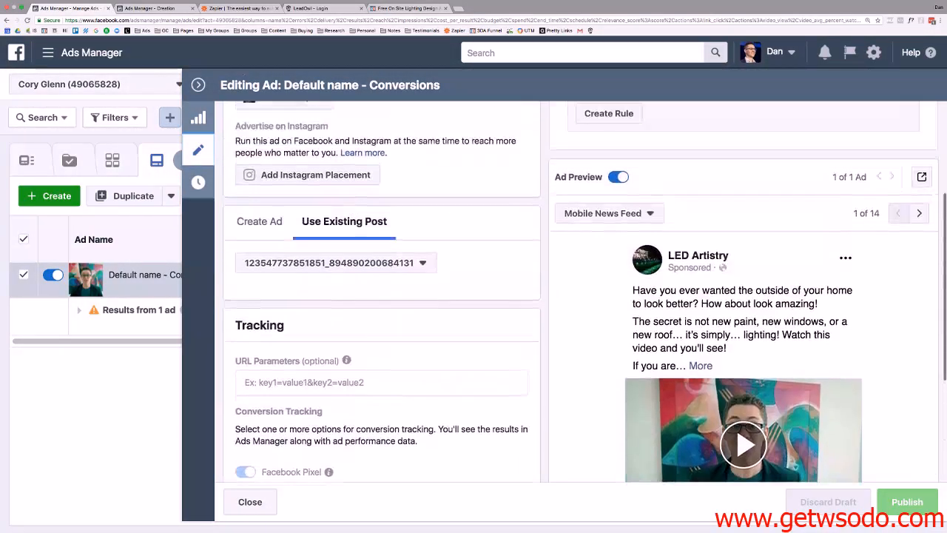
{"action": "left_click", "coordinate": [198, 85]}
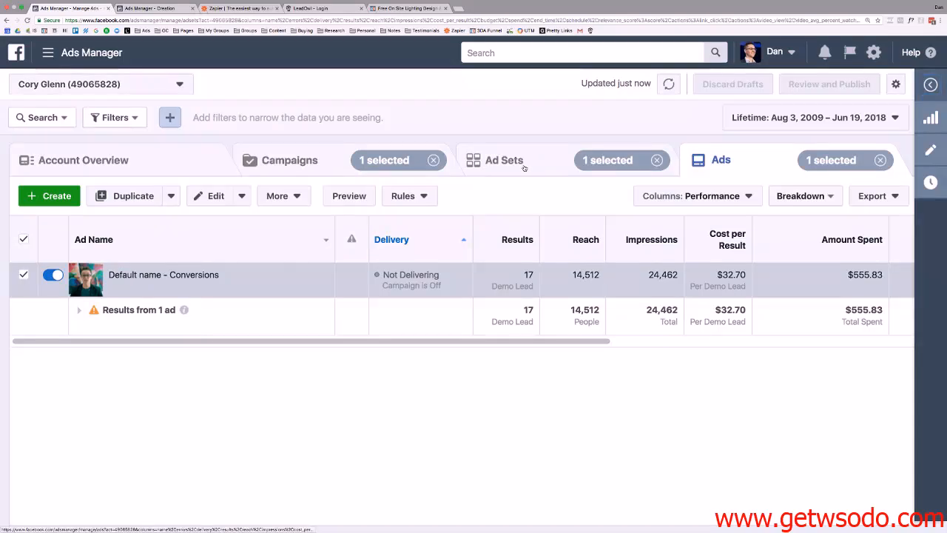
Open Married Homeowner Male Tampa ORIGINAL's ads and select its Default name - Conversions ad.
{"action": "left_click", "coordinate": [510, 163]}
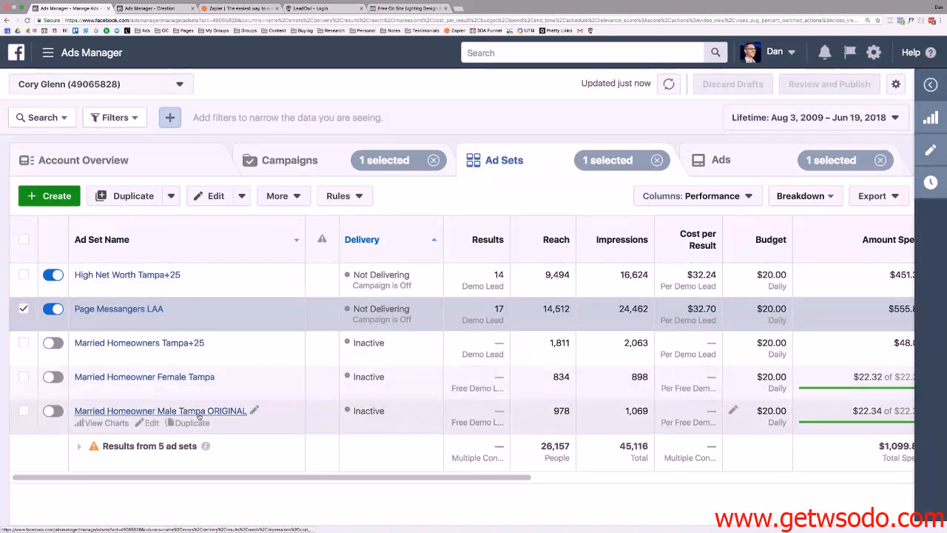
{"action": "left_click", "coordinate": [198, 412]}
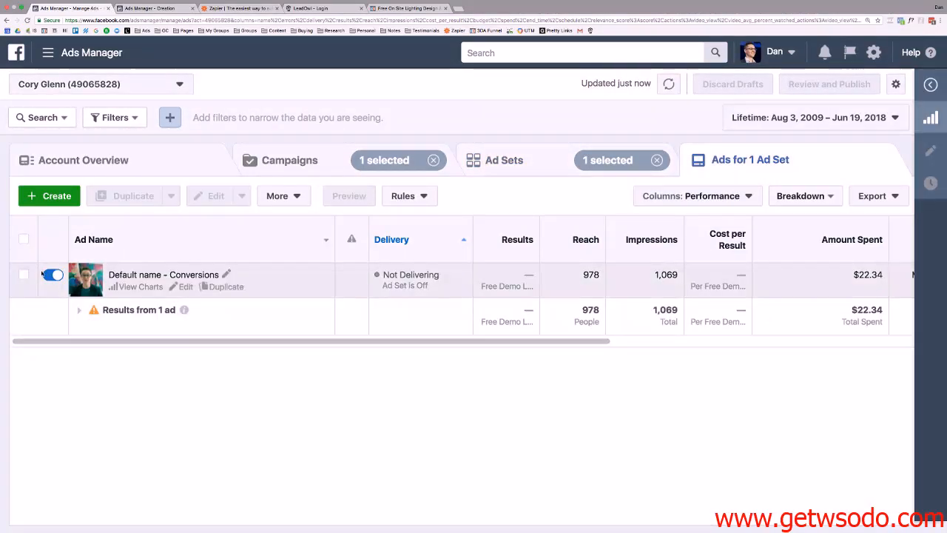
{"action": "left_click", "coordinate": [27, 276]}
Select and copy the existing Tampa ad's entire body text.
{"action": "left_click", "coordinate": [930, 150]}
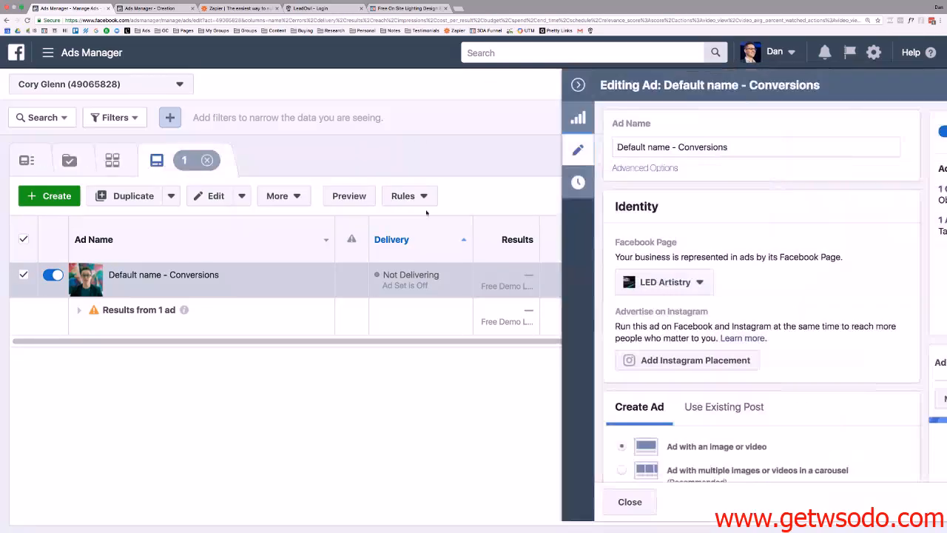
{"action": "scroll", "coordinate": [476, 234], "scroll_direction": "down", "scroll_amount": 8}
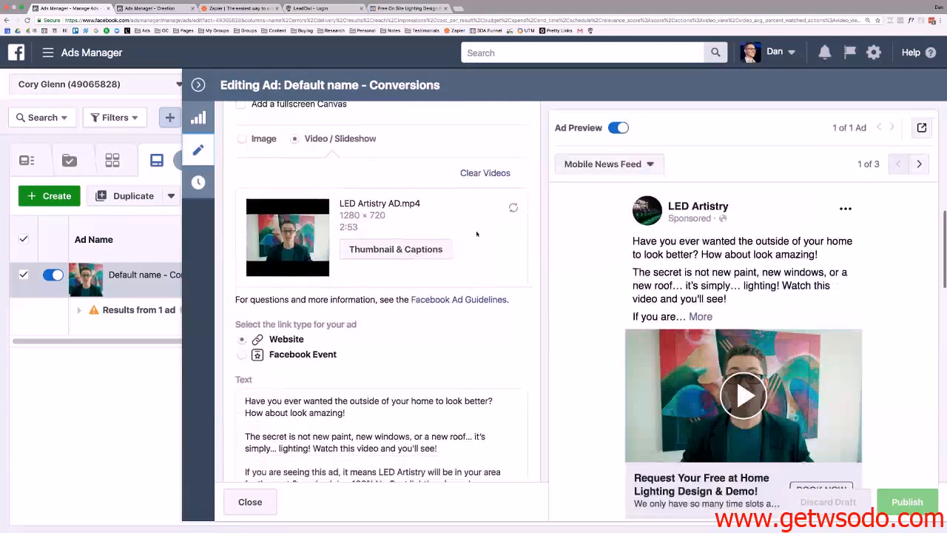
{"action": "scroll", "coordinate": [476, 234], "scroll_direction": "down", "scroll_amount": 5}
{"action": "left_click", "coordinate": [403, 215]}
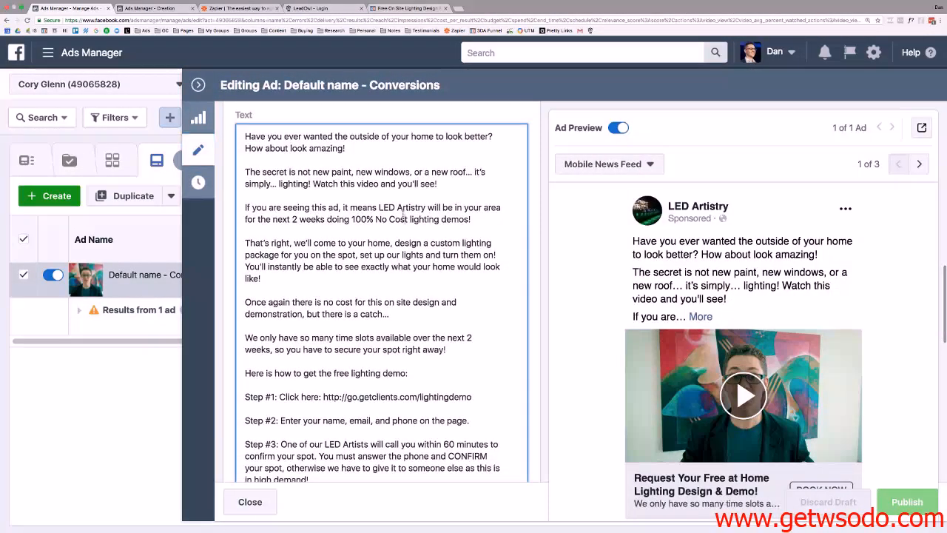
{"action": "key", "text": "super+a"}
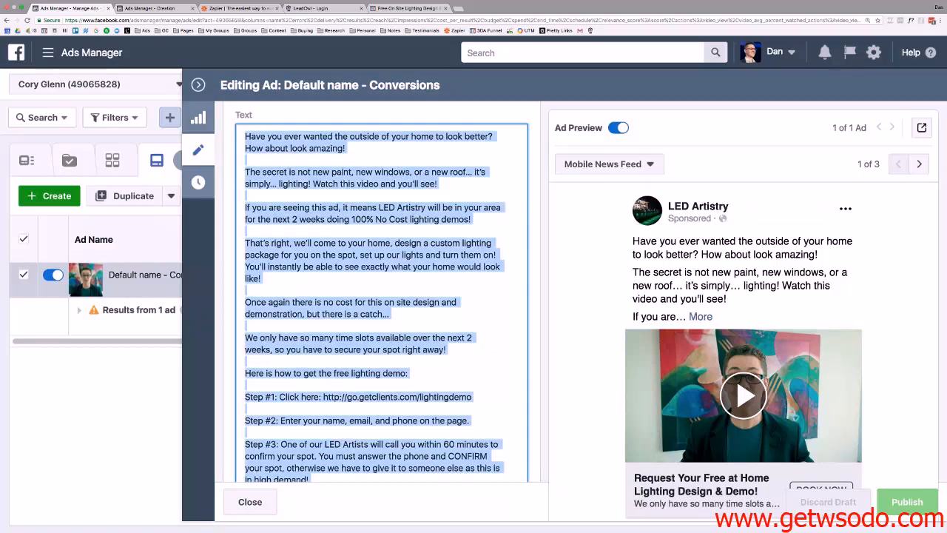
{"action": "right_click", "coordinate": [355, 220]}
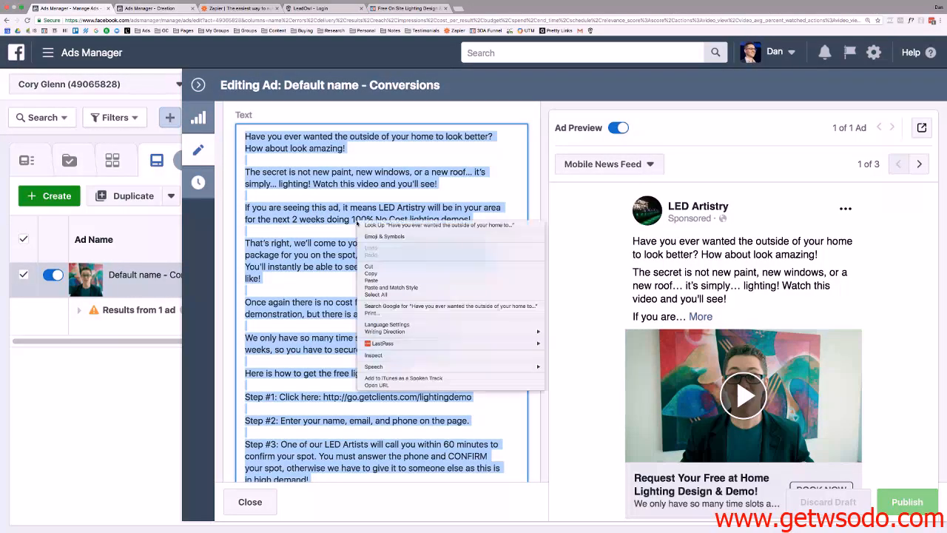
{"action": "left_click", "coordinate": [380, 273]}
Paste the copied body copy into the new lead ad's empty Text field.
{"action": "left_click", "coordinate": [170, 7]}
{"action": "scroll", "coordinate": [400, 230], "scroll_direction": "down", "scroll_amount": 3}
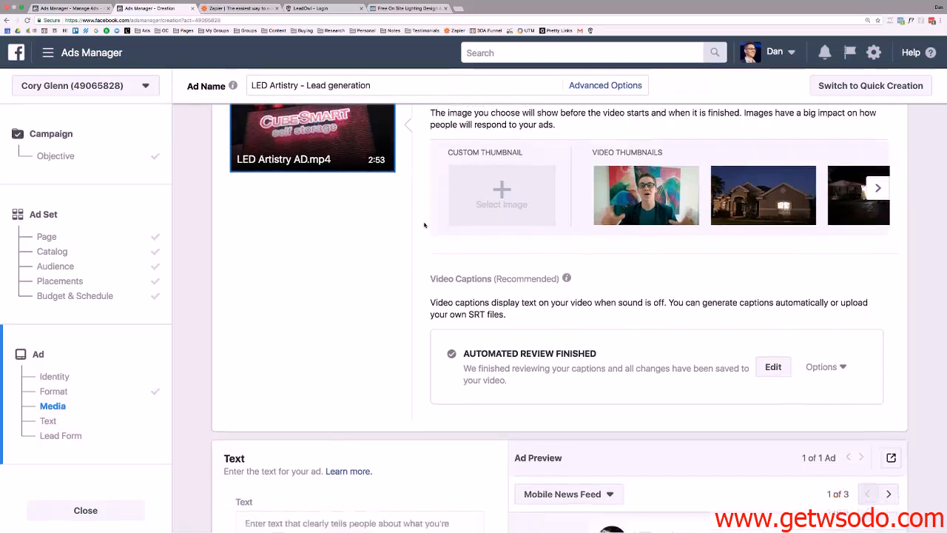
{"action": "scroll", "coordinate": [424, 225], "scroll_direction": "down", "scroll_amount": 3}
{"action": "left_click", "coordinate": [262, 182]}
{"action": "right_click", "coordinate": [265, 182]}
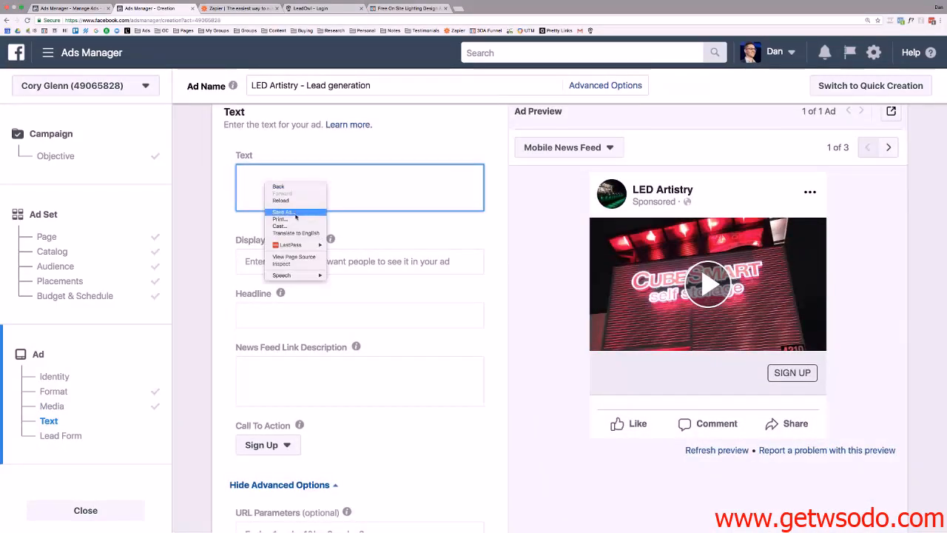
{"action": "left_click", "coordinate": [338, 186]}
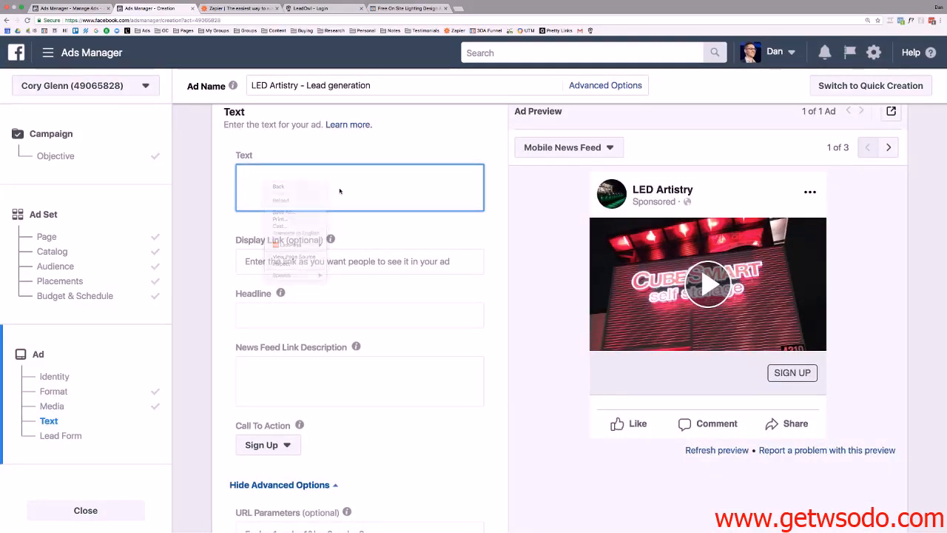
{"action": "key", "text": "ctrl+v"}
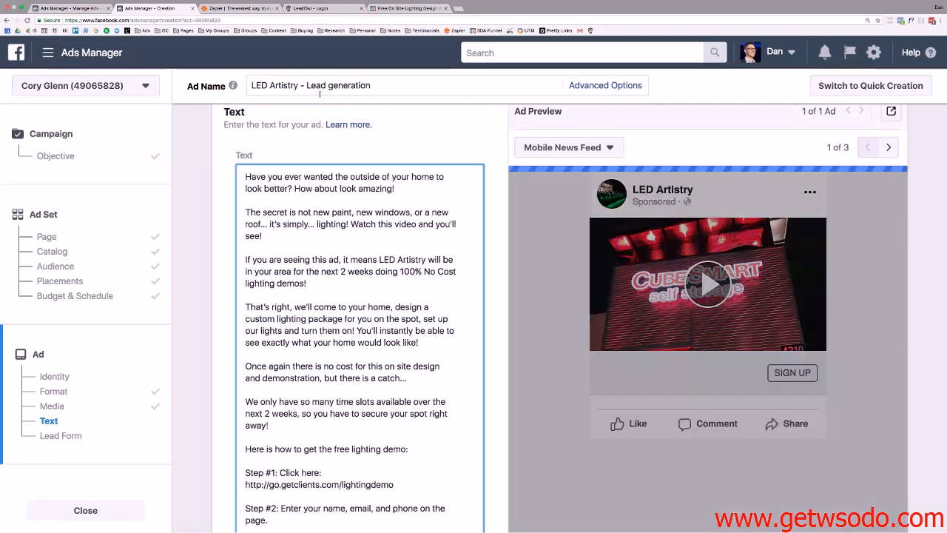
Scroll through the existing ad's editor to review its primary text.
{"action": "left_click", "coordinate": [93, 12]}
{"action": "scroll", "coordinate": [470, 239], "scroll_direction": "up", "scroll_amount": 3}
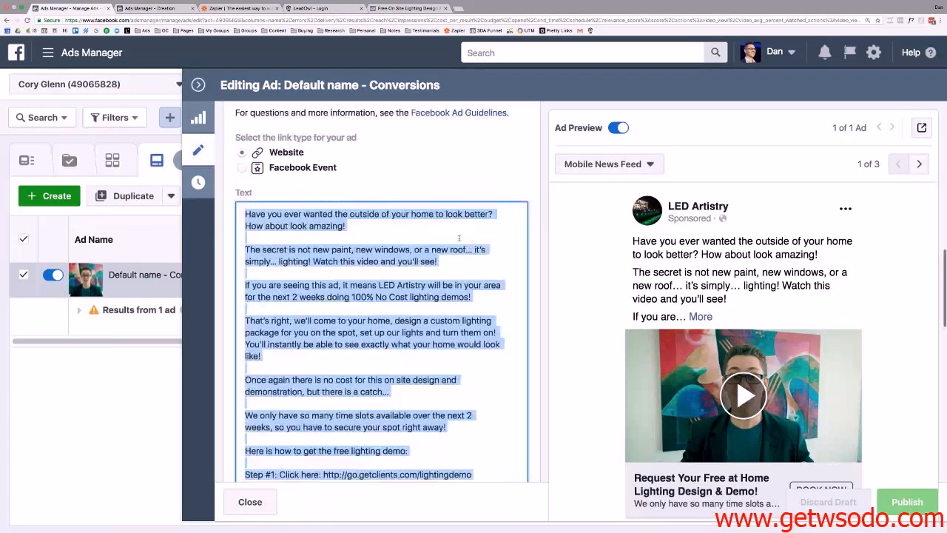
{"action": "scroll", "coordinate": [613, 230], "scroll_direction": "up", "scroll_amount": 4}
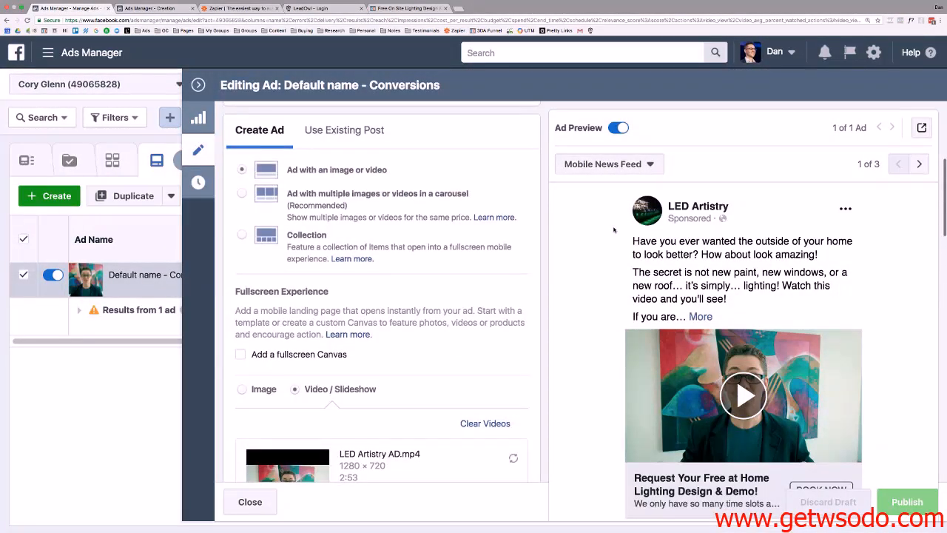
{"action": "scroll", "coordinate": [333, 208], "scroll_direction": "up", "scroll_amount": 2}
{"action": "scroll", "coordinate": [623, 228], "scroll_direction": "down", "scroll_amount": 1}
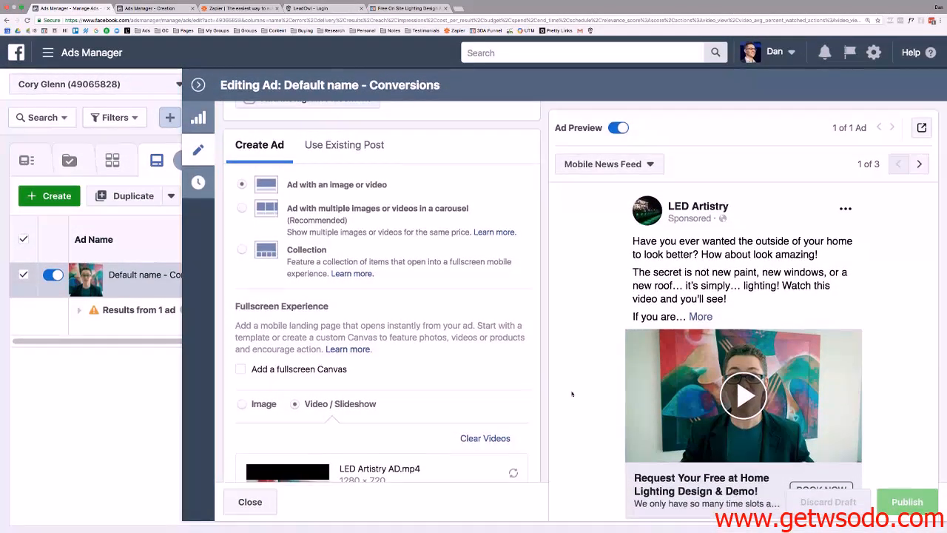
{"action": "scroll", "coordinate": [485, 317], "scroll_direction": "up", "scroll_amount": 3}
{"action": "scroll", "coordinate": [485, 317], "scroll_direction": "up", "scroll_amount": 2}
{"action": "scroll", "coordinate": [488, 304], "scroll_direction": "down", "scroll_amount": 5}
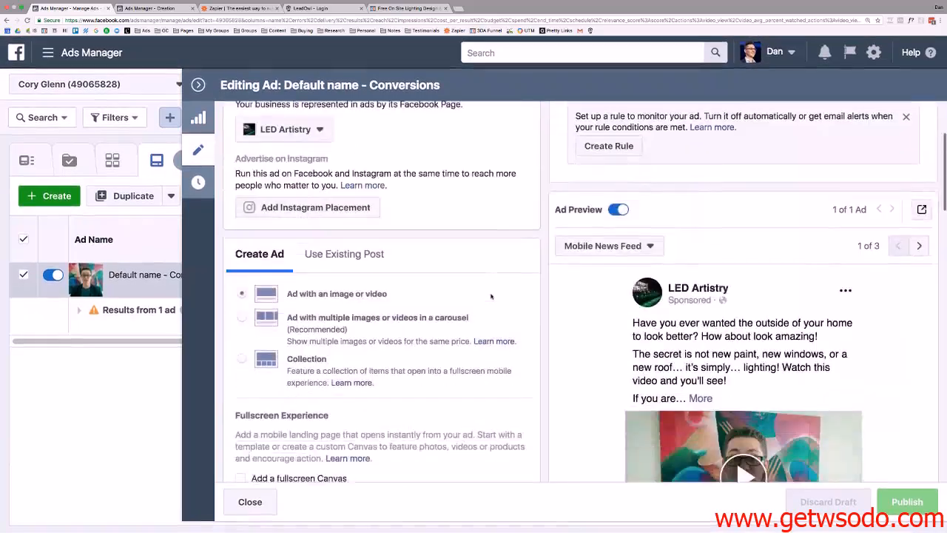
{"action": "scroll", "coordinate": [487, 308], "scroll_direction": "down", "scroll_amount": 3}
{"action": "scroll", "coordinate": [514, 299], "scroll_direction": "down", "scroll_amount": 2}
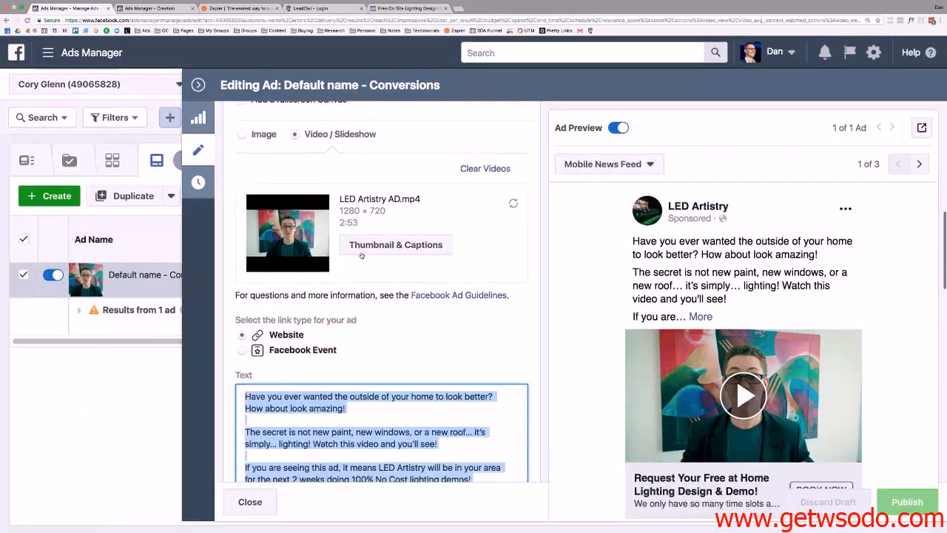
In the new ad, cycle through the video thumbnail choices and review the presenter-frame preview.
{"action": "left_click", "coordinate": [149, 9]}
{"action": "scroll", "coordinate": [384, 200], "scroll_direction": "down", "scroll_amount": 10}
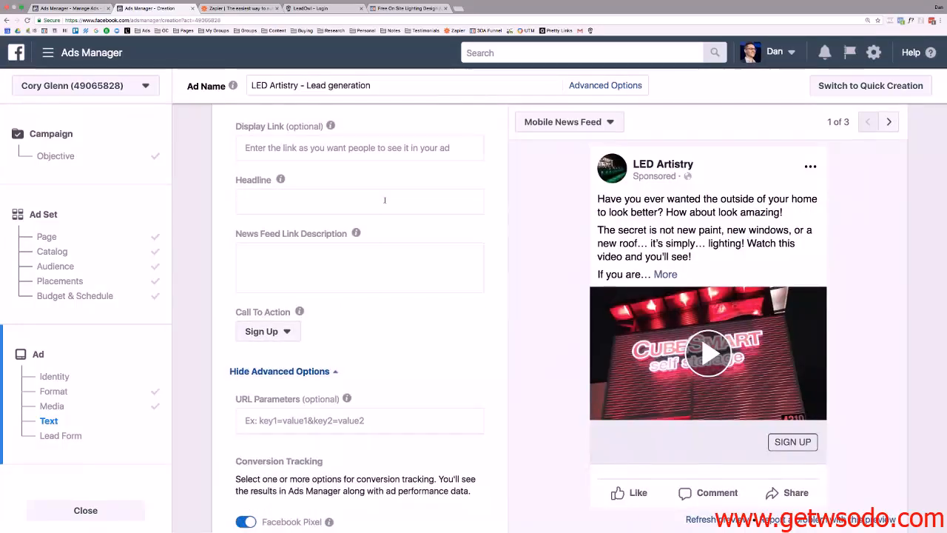
{"action": "scroll", "coordinate": [385, 199], "scroll_direction": "up", "scroll_amount": 10}
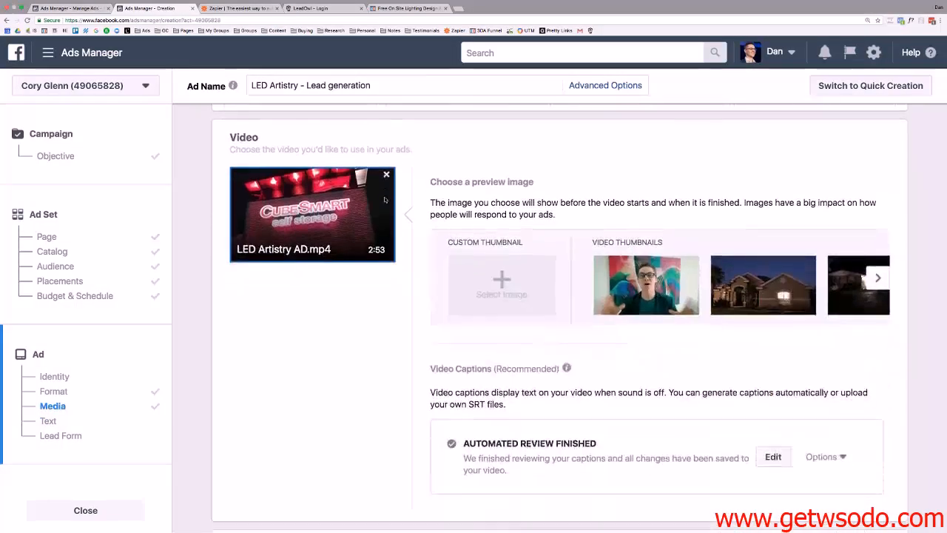
{"action": "scroll", "coordinate": [385, 200], "scroll_direction": "down", "scroll_amount": 1}
{"action": "left_click", "coordinate": [880, 248]}
{"action": "left_click", "coordinate": [880, 248]}
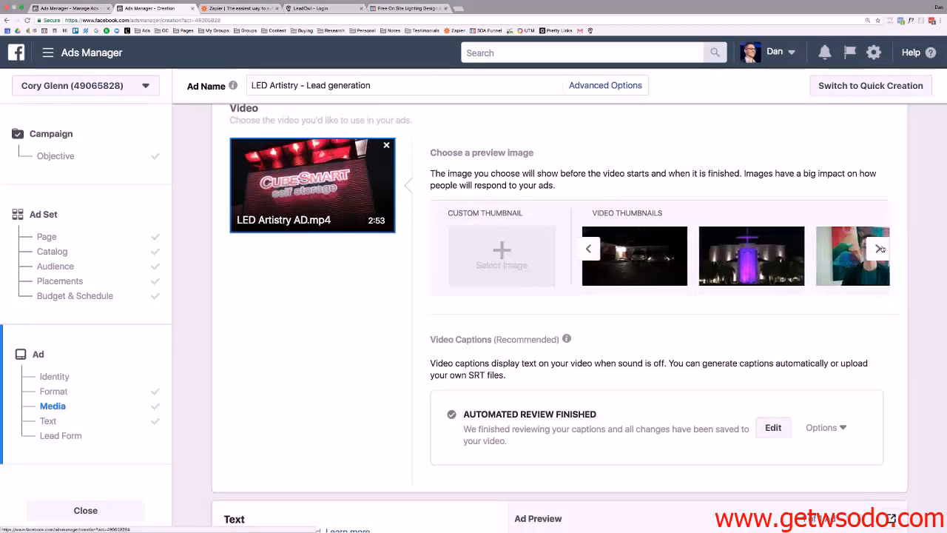
{"action": "left_click", "coordinate": [880, 249]}
{"action": "left_click", "coordinate": [880, 249]}
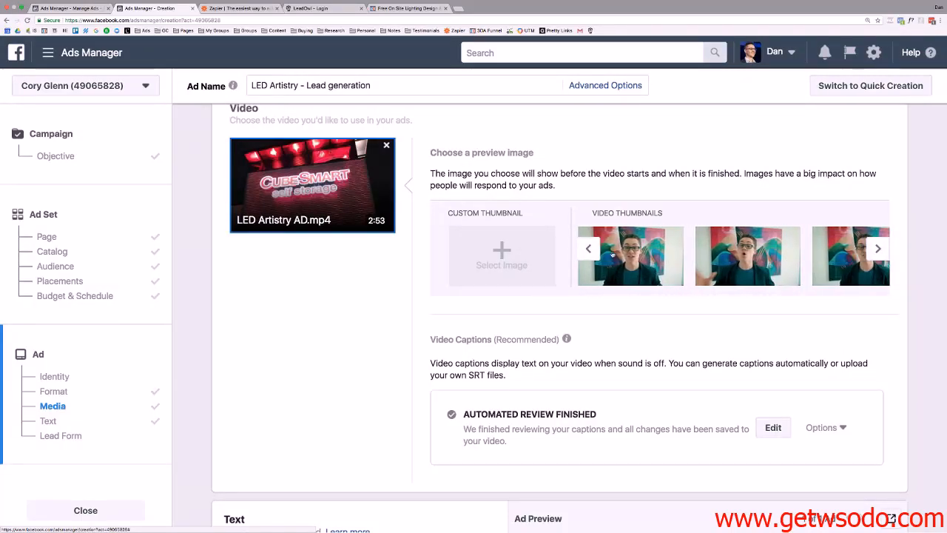
{"action": "scroll", "coordinate": [376, 227], "scroll_direction": "down", "scroll_amount": 4}
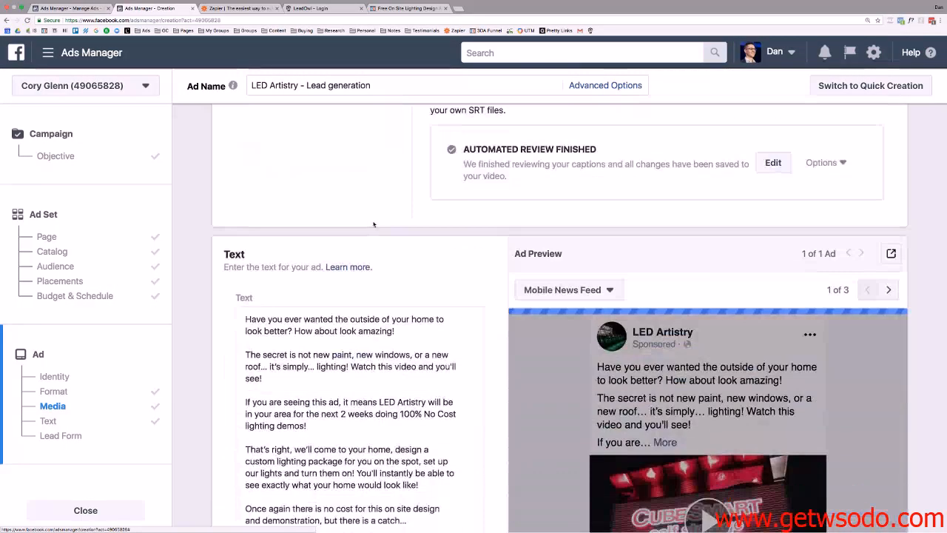
{"action": "scroll", "coordinate": [374, 224], "scroll_direction": "up", "scroll_amount": 1}
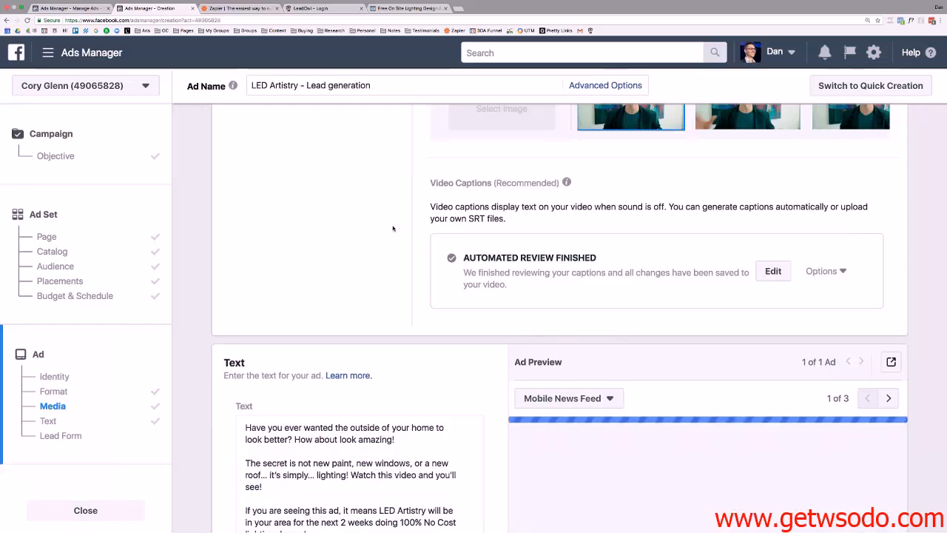
{"action": "scroll", "coordinate": [393, 227], "scroll_direction": "down", "scroll_amount": 4}
{"action": "scroll", "coordinate": [393, 225], "scroll_direction": "down", "scroll_amount": 3}
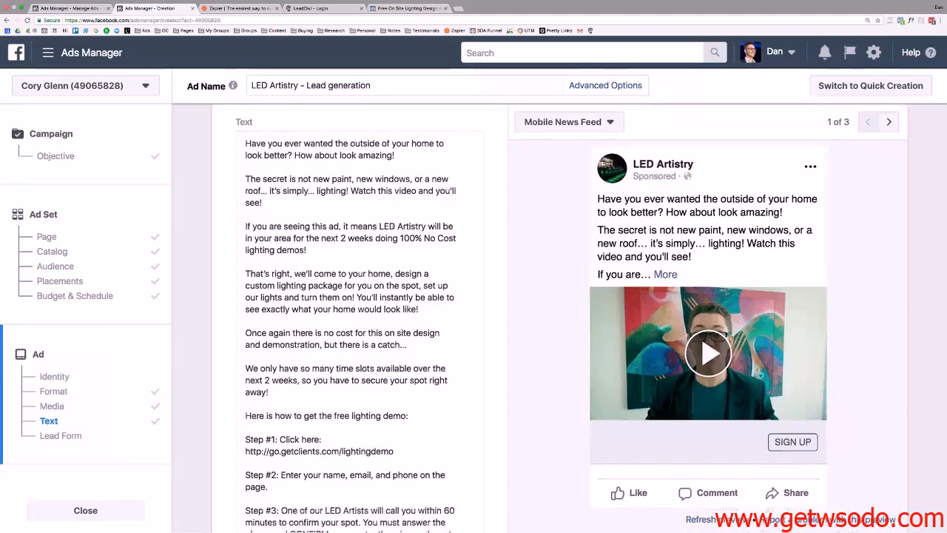
{"action": "scroll", "coordinate": [365, 223], "scroll_direction": "down", "scroll_amount": 6}
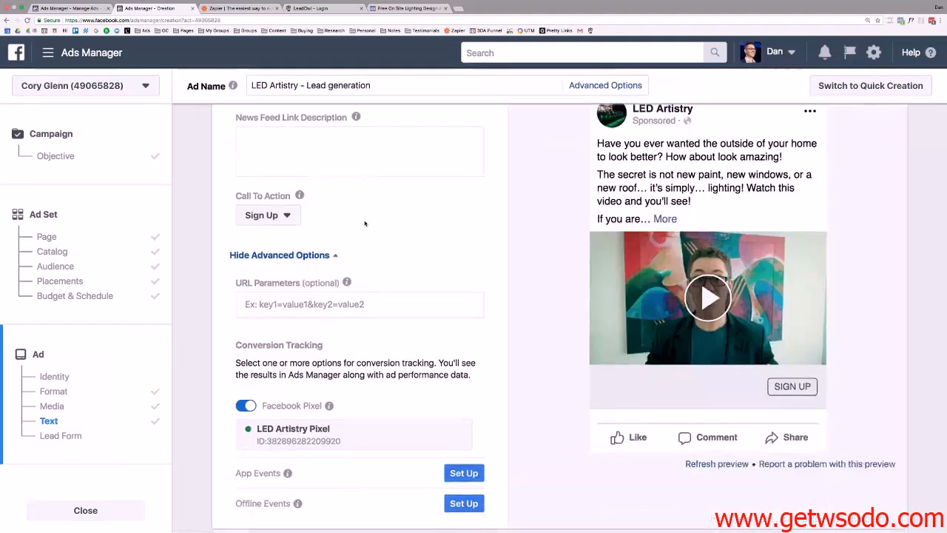
{"action": "scroll", "coordinate": [365, 224], "scroll_direction": "up", "scroll_amount": 3}
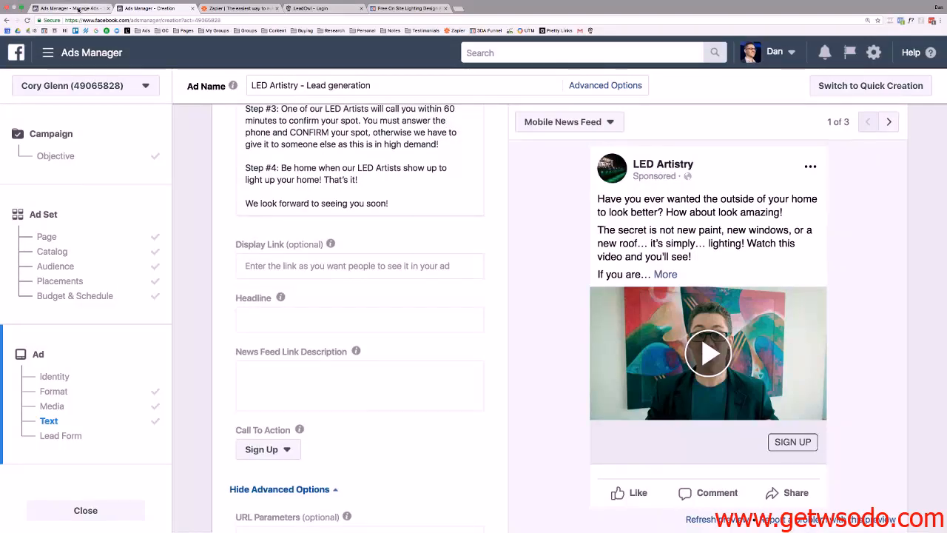
Copy the existing conversions ad's headline into the new lead ad's Headline field.
{"action": "left_click", "coordinate": [80, 9]}
{"action": "scroll", "coordinate": [339, 288], "scroll_direction": "down", "scroll_amount": 3}
{"action": "scroll", "coordinate": [339, 288], "scroll_direction": "down", "scroll_amount": 10}
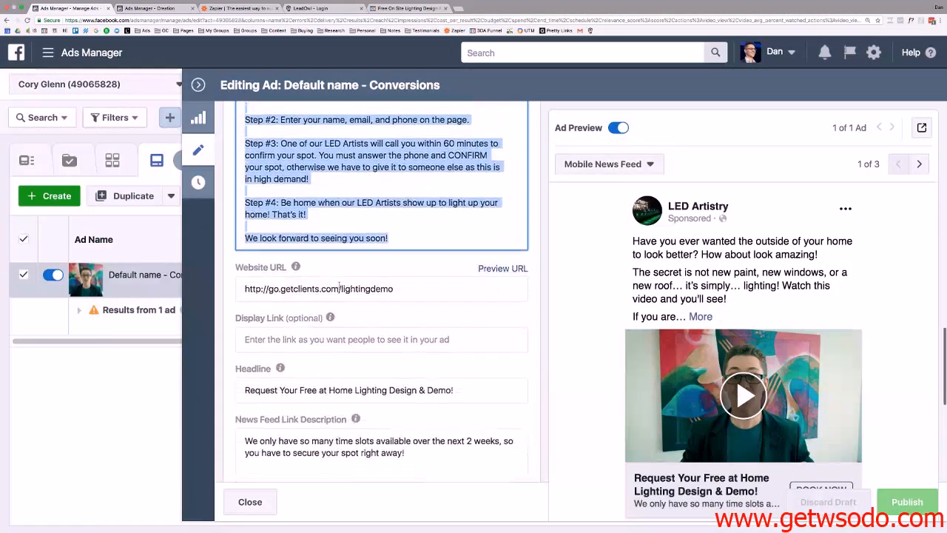
{"action": "scroll", "coordinate": [340, 263], "scroll_direction": "down", "scroll_amount": 1}
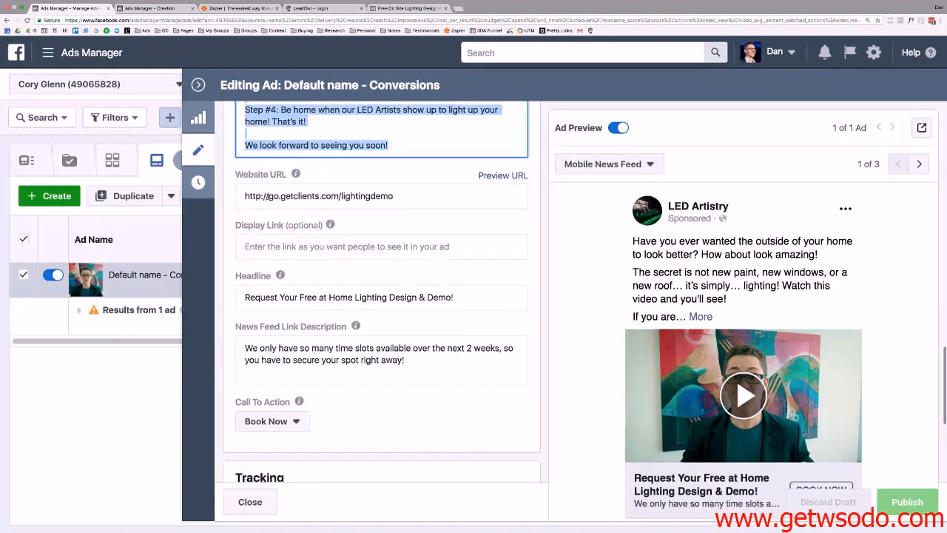
{"action": "left_click_drag", "start_coordinate": [260, 196], "coordinate": [409, 207]}
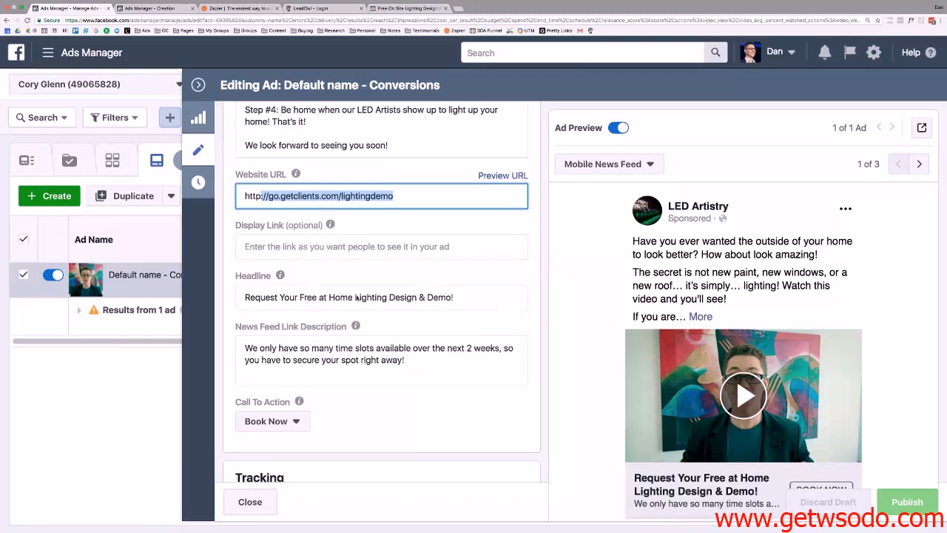
{"action": "left_click_drag", "start_coordinate": [481, 293], "coordinate": [263, 297]}
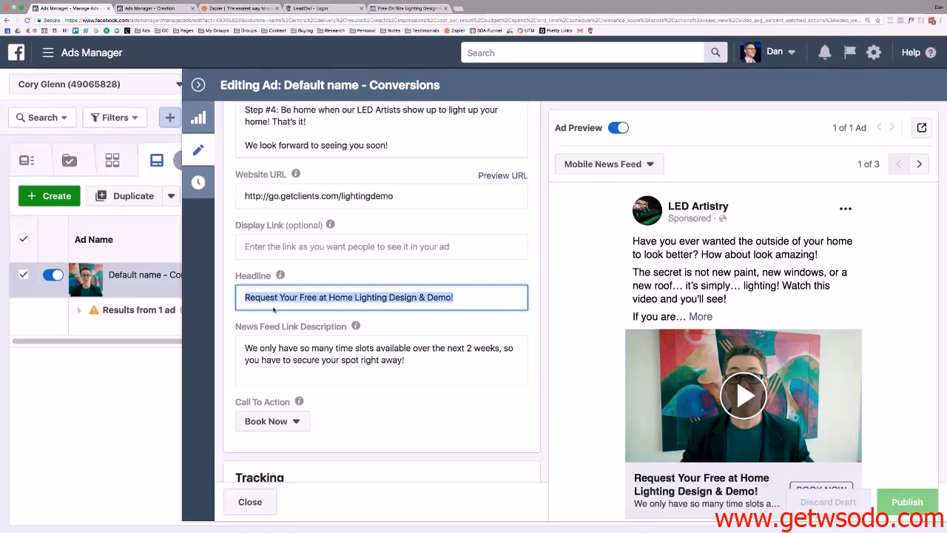
{"action": "left_click", "coordinate": [175, 10]}
{"action": "left_click", "coordinate": [279, 317]}
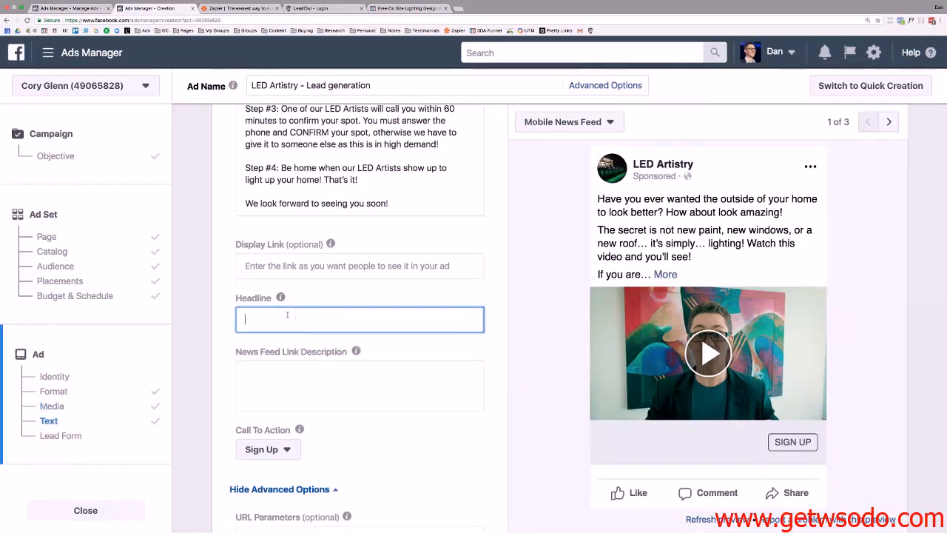
{"action": "type", "text": "Request Your Free at Home Lighting Design & Demo!"}
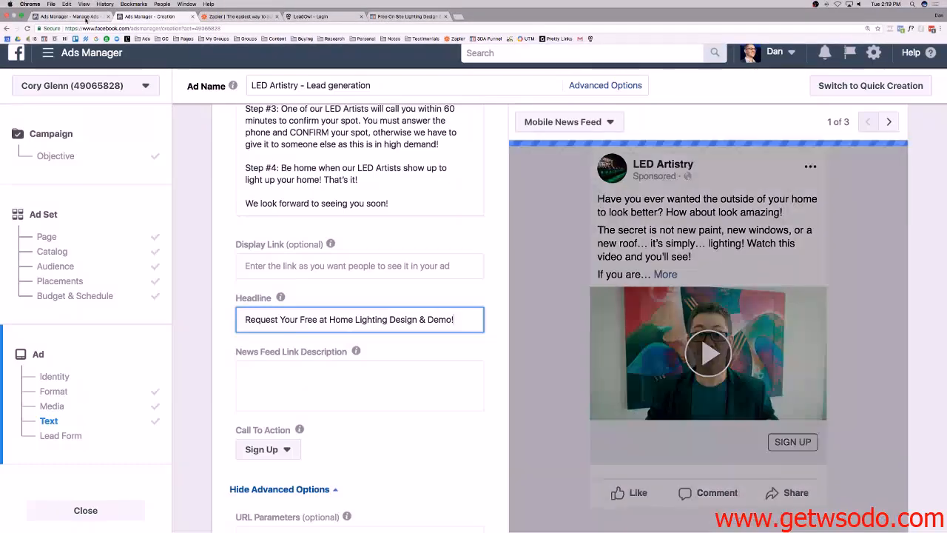
Copy the existing ad's News Feed link description into the new ad's description field.
{"action": "left_click", "coordinate": [85, 18]}
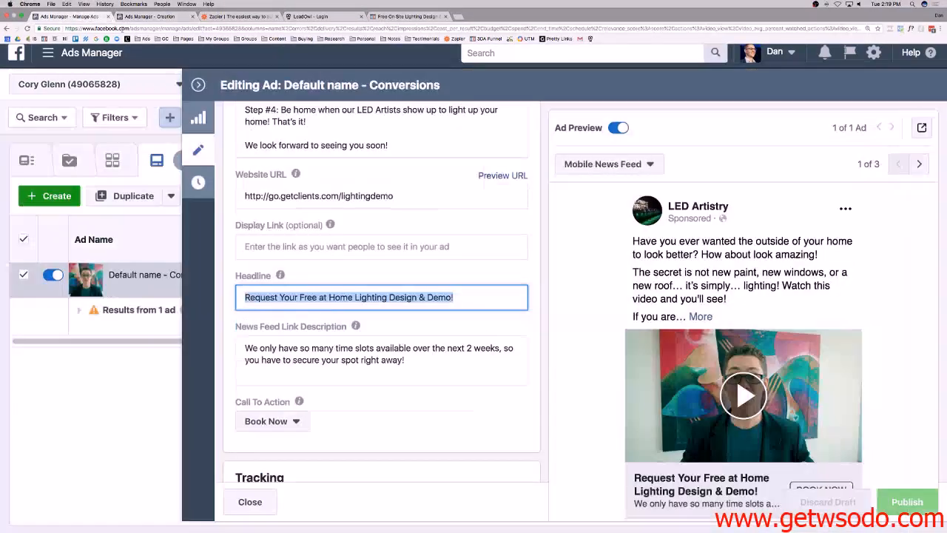
{"action": "left_click", "coordinate": [345, 350]}
{"action": "left_click_drag", "start_coordinate": [345, 350], "coordinate": [248, 345]}
{"action": "key", "text": "super+c"}
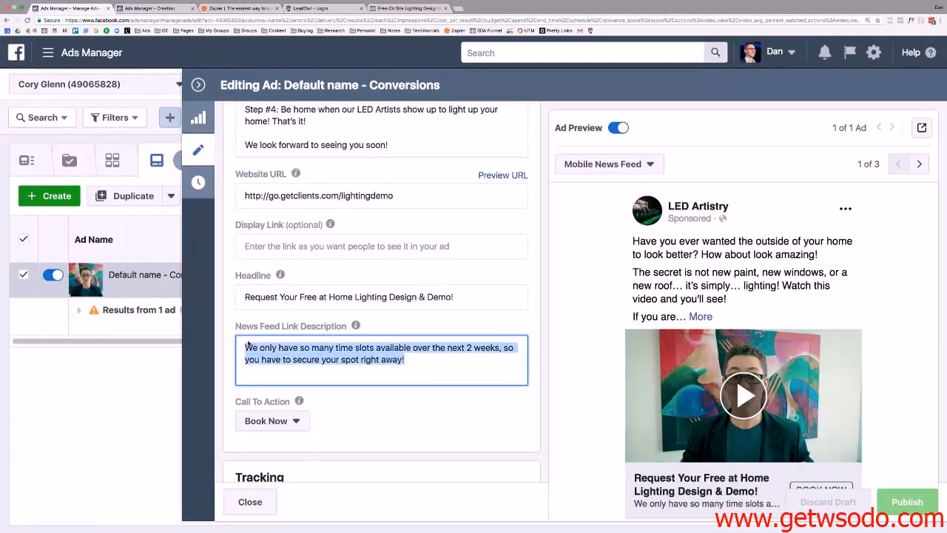
{"action": "left_click", "coordinate": [164, 10]}
{"action": "left_click", "coordinate": [313, 373]}
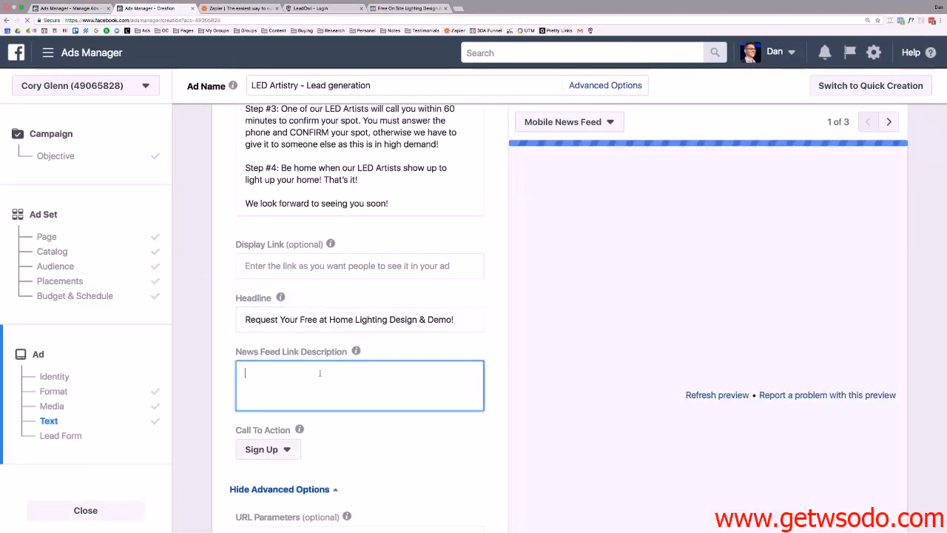
{"action": "key", "text": "super+v"}
Check the existing ad's call to action, then return to the new ad.
{"action": "scroll", "coordinate": [338, 220], "scroll_direction": "down", "scroll_amount": 6}
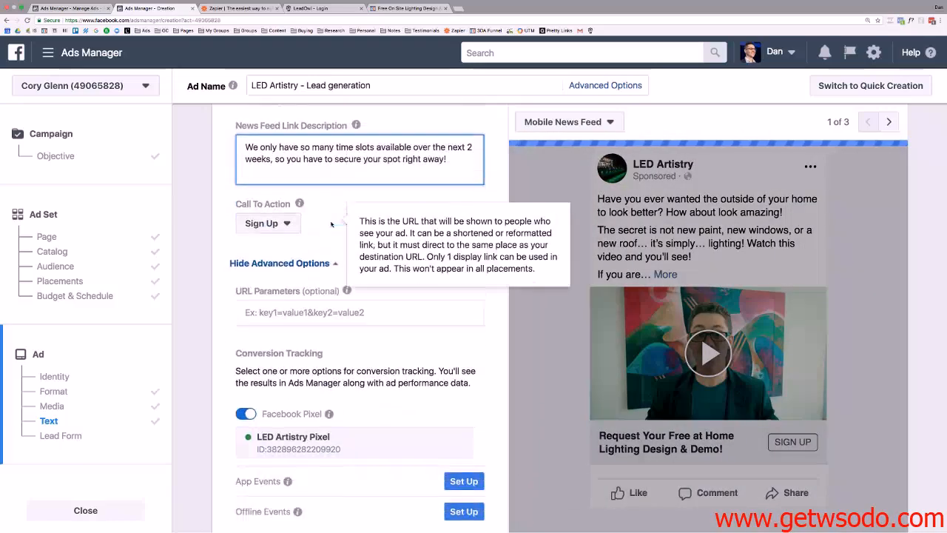
{"action": "scroll", "coordinate": [338, 219], "scroll_direction": "down", "scroll_amount": 2}
{"action": "scroll", "coordinate": [338, 217], "scroll_direction": "up", "scroll_amount": 5}
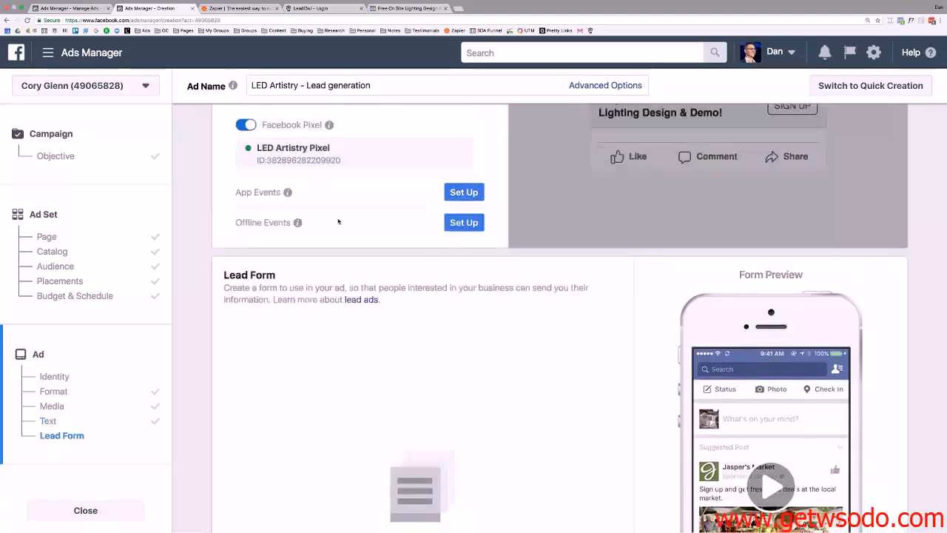
{"action": "left_click", "coordinate": [109, 4]}
{"action": "scroll", "coordinate": [270, 367], "scroll_direction": "down", "scroll_amount": 2}
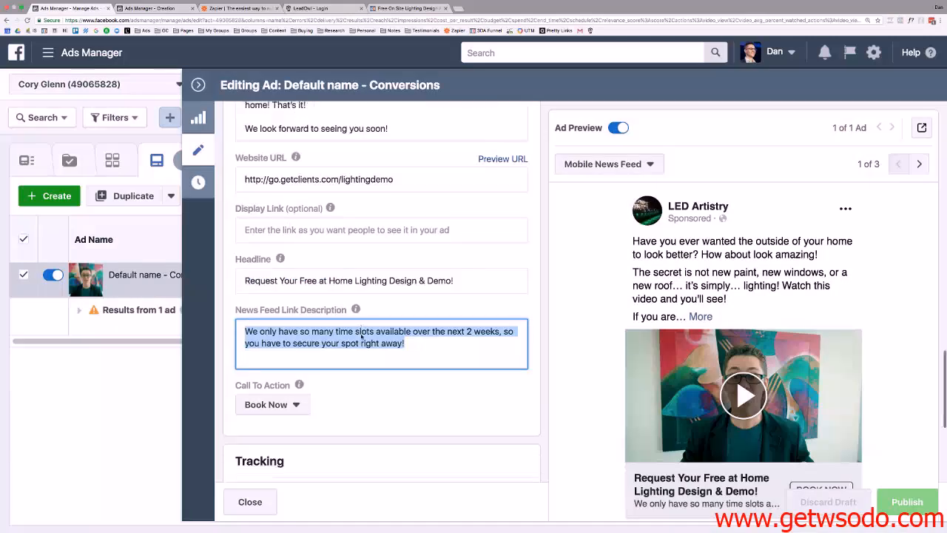
{"action": "left_click", "coordinate": [157, 6]}
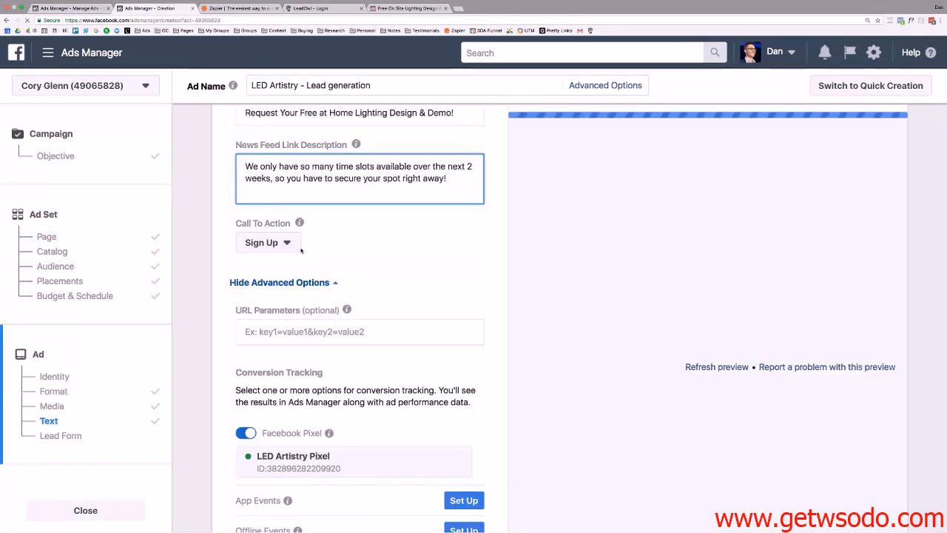
Switch the new ad's call to action from Sign Up to Learn More.
{"action": "left_click", "coordinate": [268, 242]}
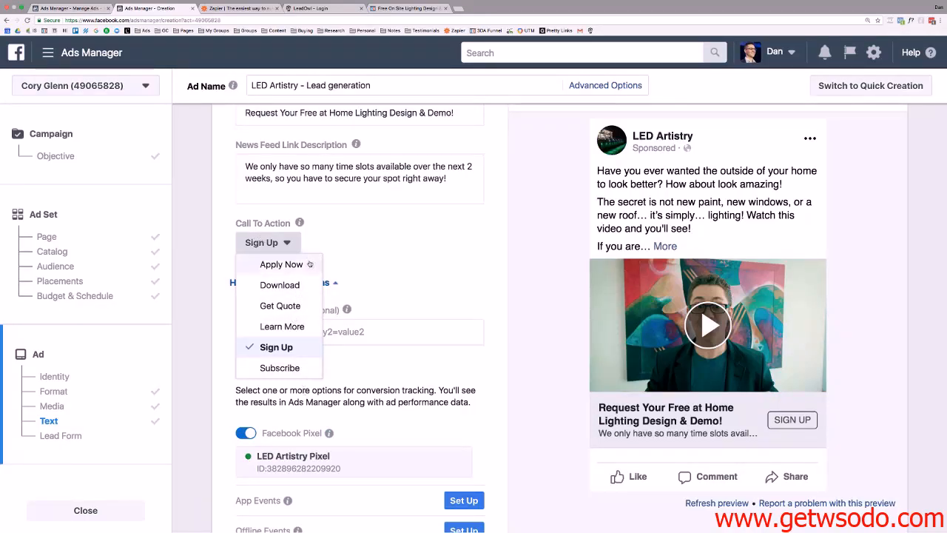
{"action": "left_click", "coordinate": [328, 239]}
{"action": "left_click", "coordinate": [275, 243]}
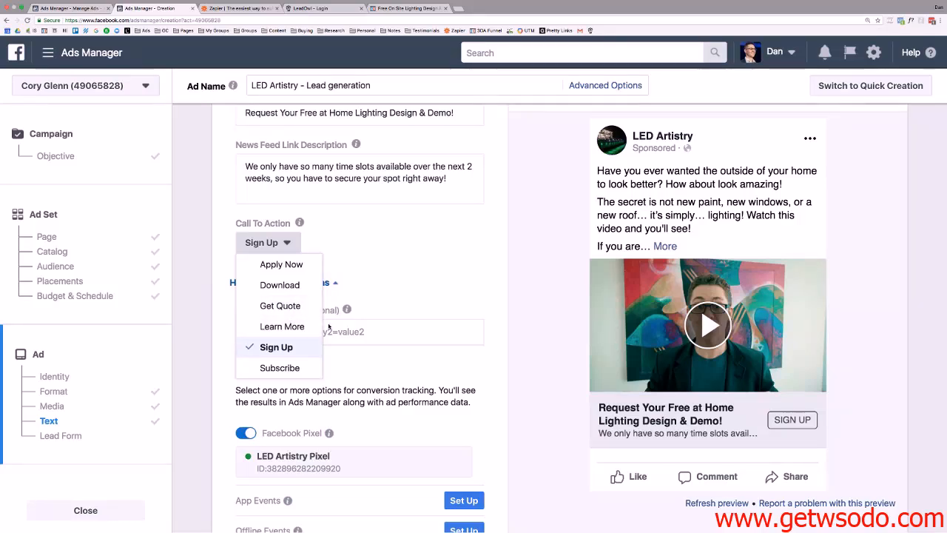
{"action": "left_click", "coordinate": [282, 327]}
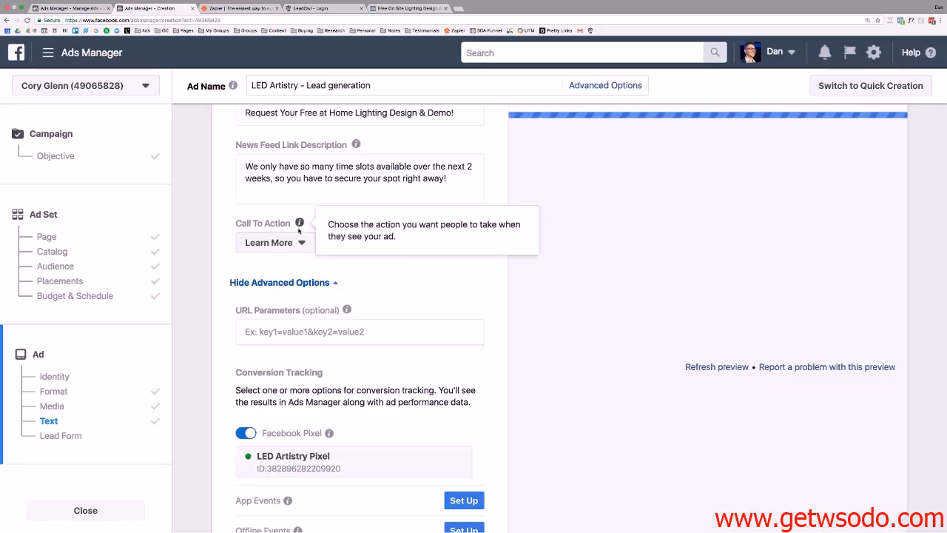
{"action": "left_click", "coordinate": [276, 242]}
{"action": "left_click", "coordinate": [401, 270]}
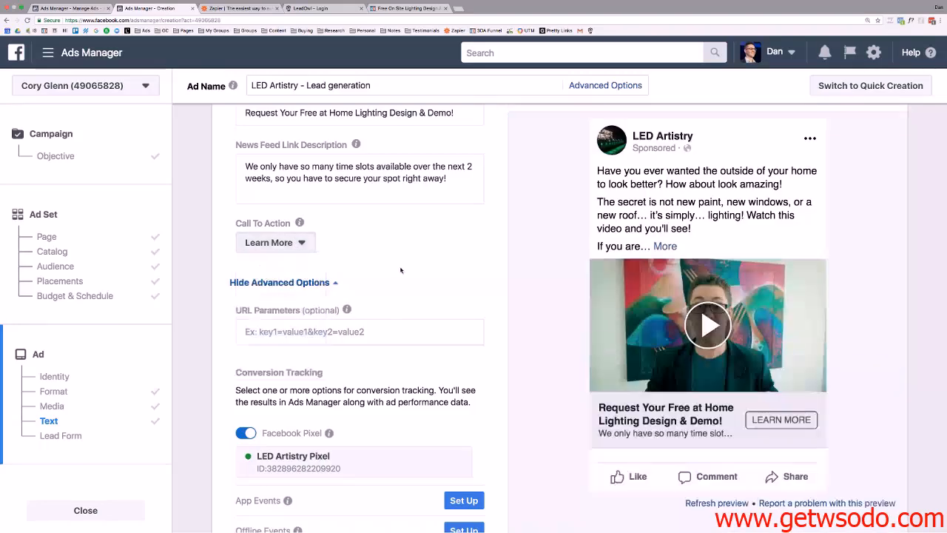
{"action": "scroll", "coordinate": [407, 268], "scroll_direction": "down", "scroll_amount": 5}
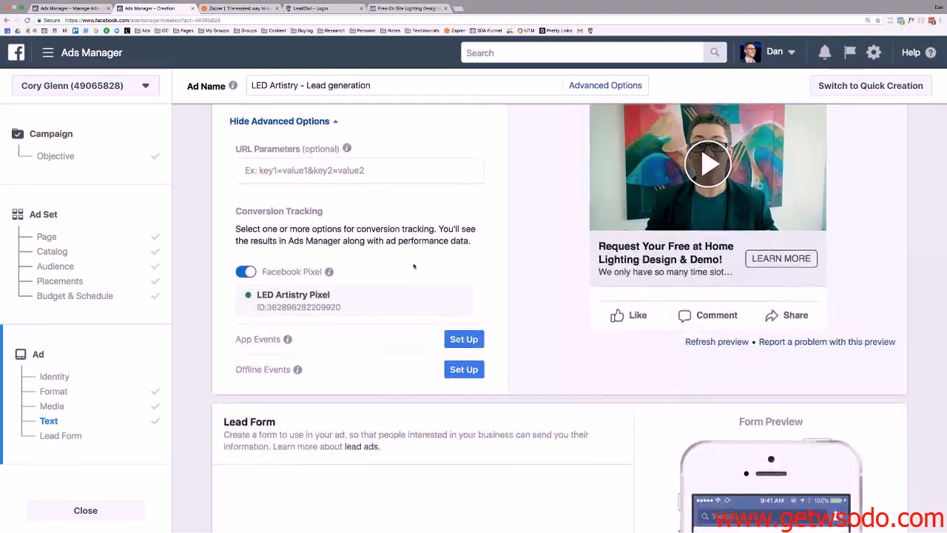
{"action": "scroll", "coordinate": [414, 267], "scroll_direction": "up", "scroll_amount": 20}
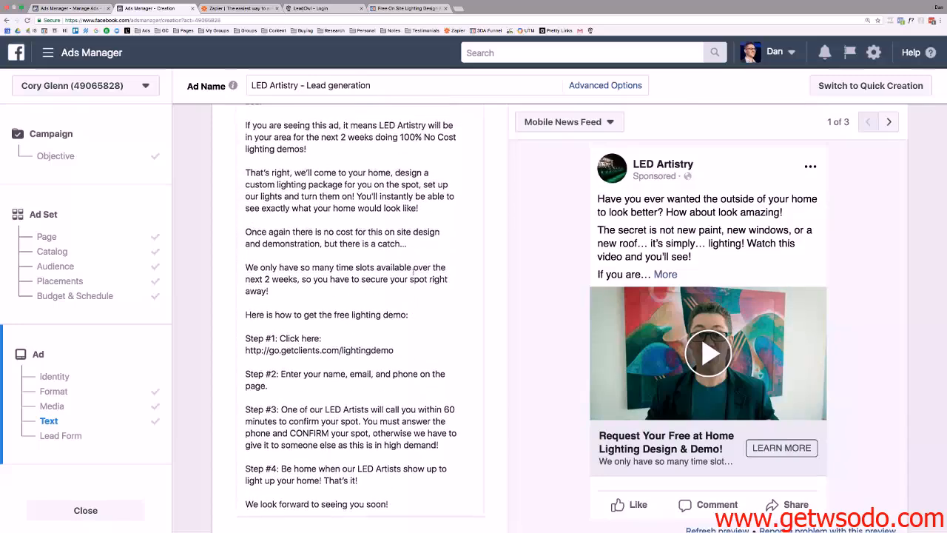
Make Step #1 say click the "Learn More" Button, deleting the old 'here:' link.
{"action": "scroll", "coordinate": [413, 270], "scroll_direction": "down", "scroll_amount": 3}
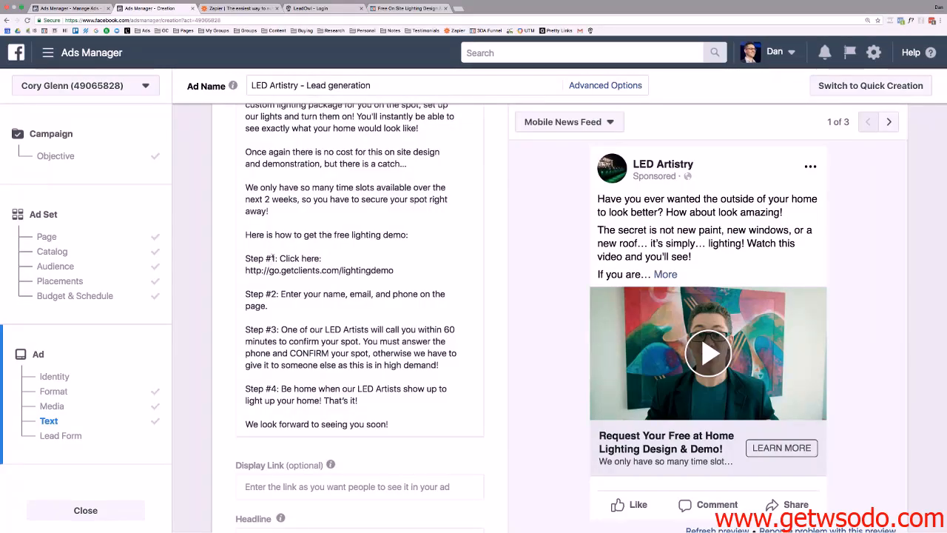
{"action": "left_click", "coordinate": [302, 258]}
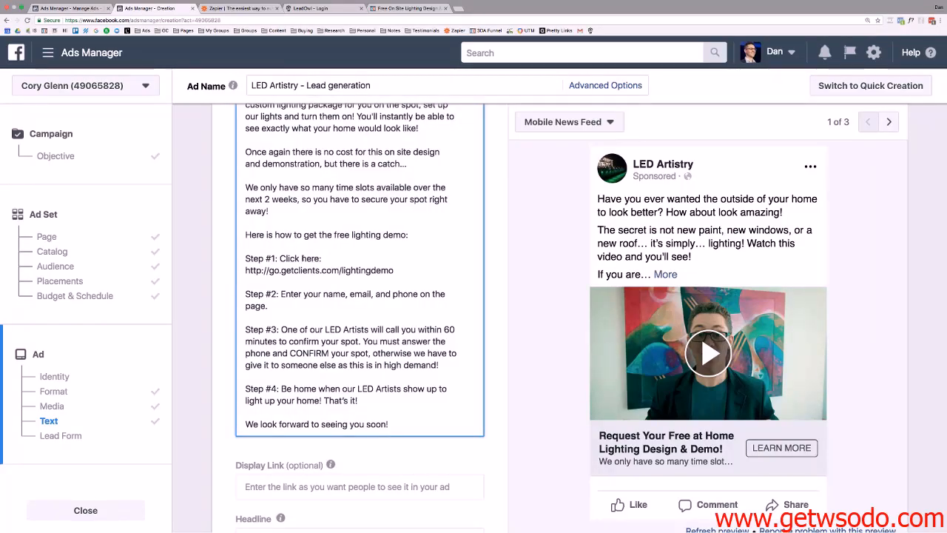
{"action": "type", "text": "the "}
{"action": "type", "text": "\"Learn More"}
{"action": "type", "text": "\" "}
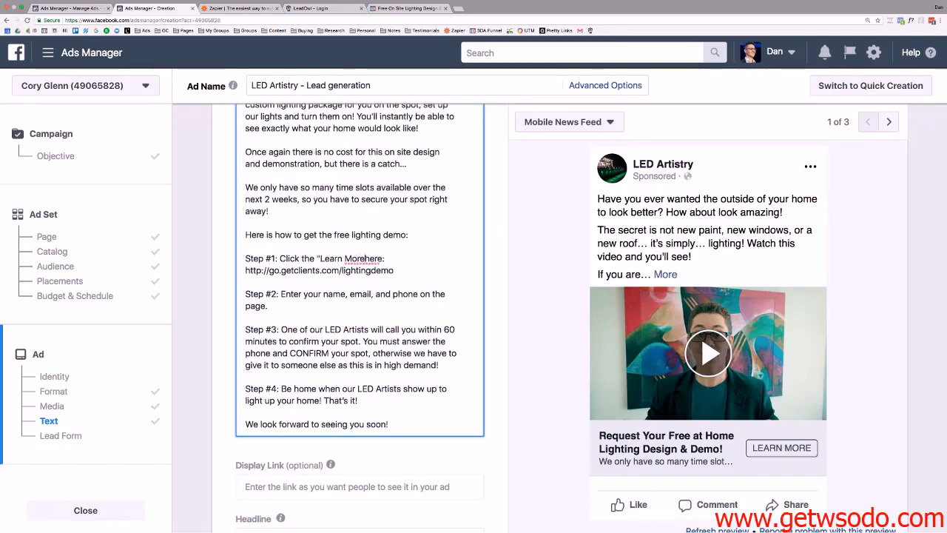
{"action": "type", "text": "Button"}
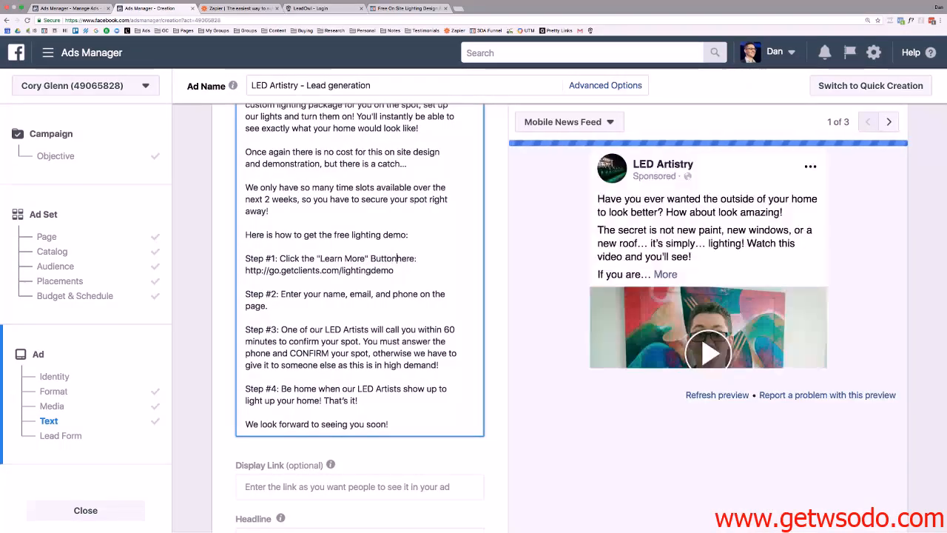
{"action": "key", "text": "shift+Down"}
{"action": "key", "text": "BackSpace"}
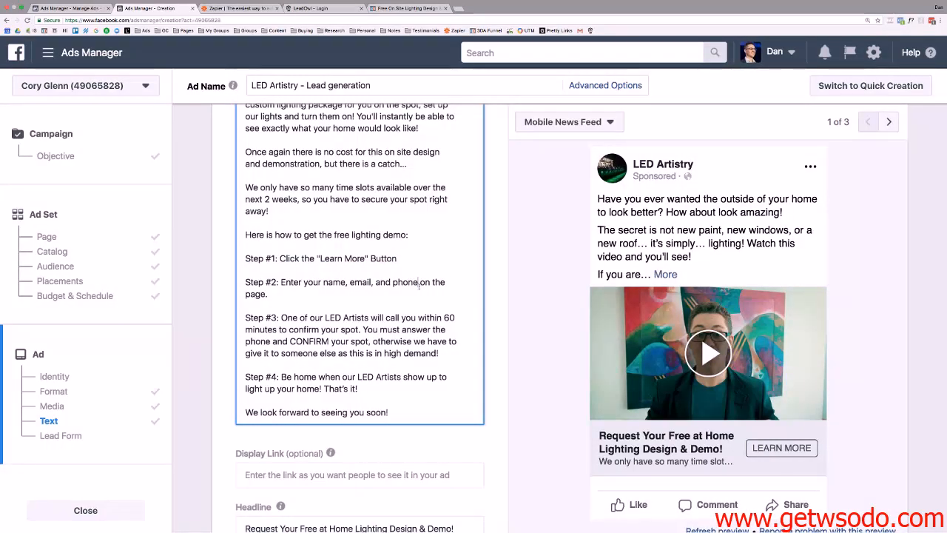
{"action": "left_click_drag", "start_coordinate": [419, 282], "coordinate": [268, 293]}
{"action": "left_click", "coordinate": [282, 282]}
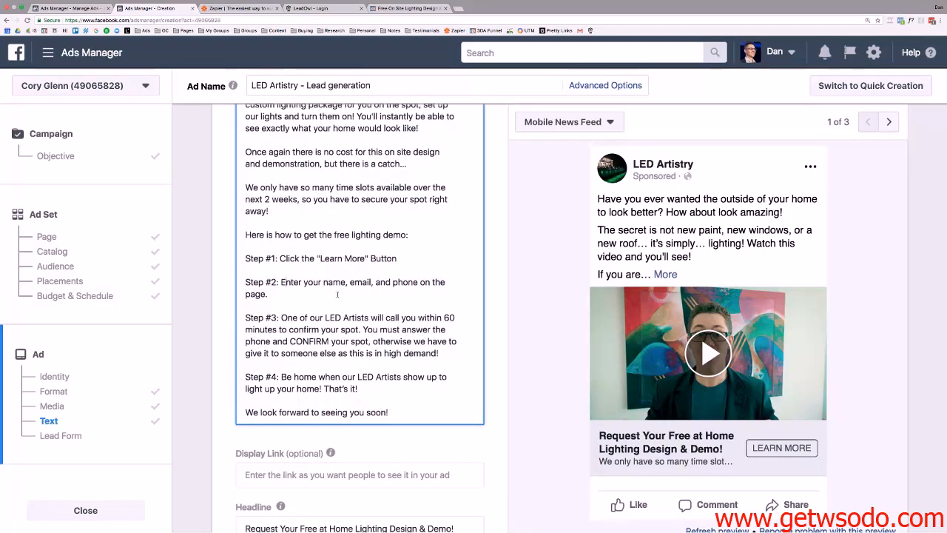
{"action": "scroll", "coordinate": [370, 326], "scroll_direction": "down", "scroll_amount": 5}
{"action": "scroll", "coordinate": [390, 348], "scroll_direction": "down", "scroll_amount": 9}
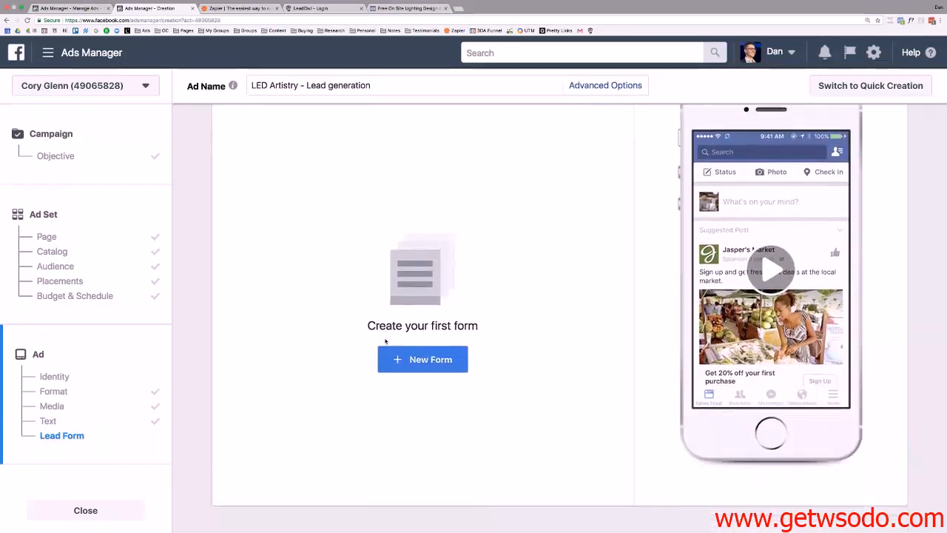
Start a new lead form from the ad's Lead Form section.
{"action": "scroll", "coordinate": [385, 342], "scroll_direction": "up", "scroll_amount": 3}
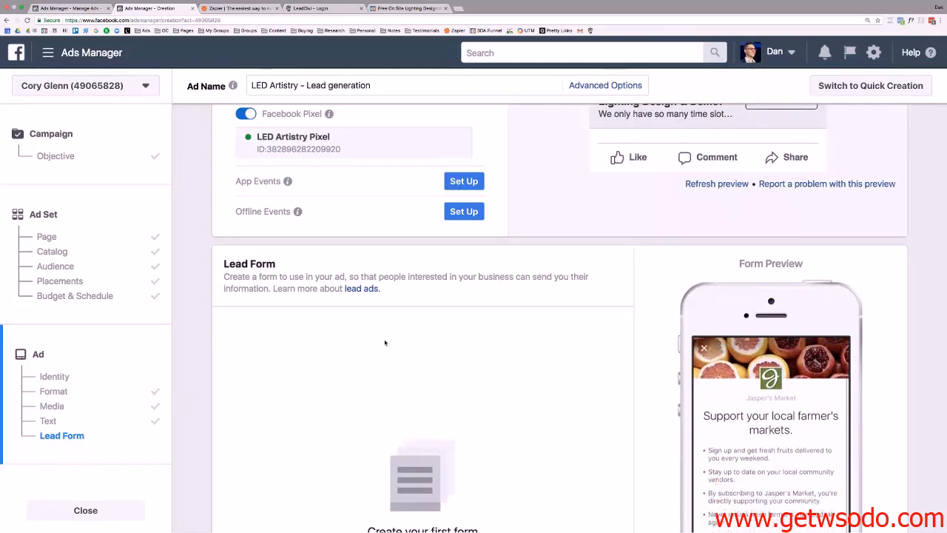
{"action": "scroll", "coordinate": [385, 342], "scroll_direction": "down", "scroll_amount": 2}
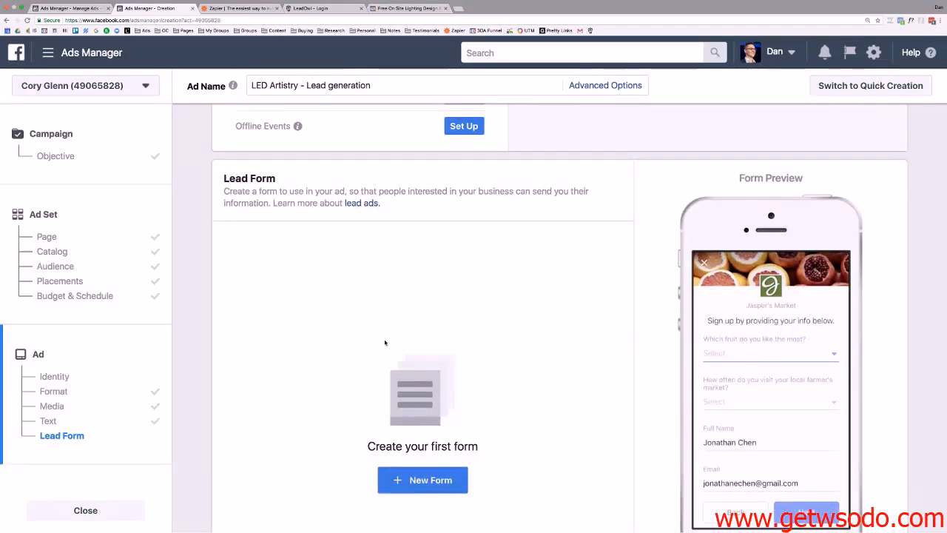
{"action": "scroll", "coordinate": [384, 342], "scroll_direction": "down", "scroll_amount": 1}
{"action": "scroll", "coordinate": [400, 220], "scroll_direction": "up", "scroll_amount": 1}
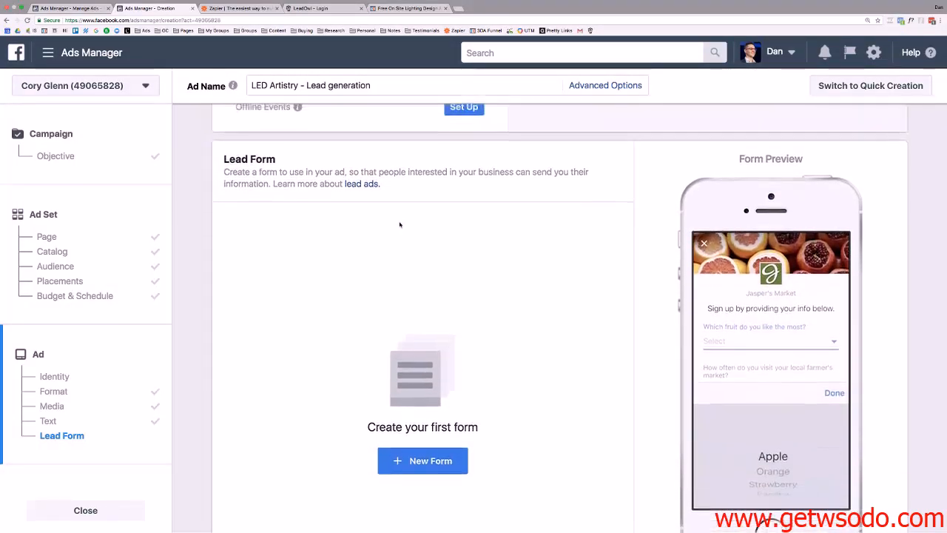
{"action": "scroll", "coordinate": [437, 253], "scroll_direction": "down", "scroll_amount": 1}
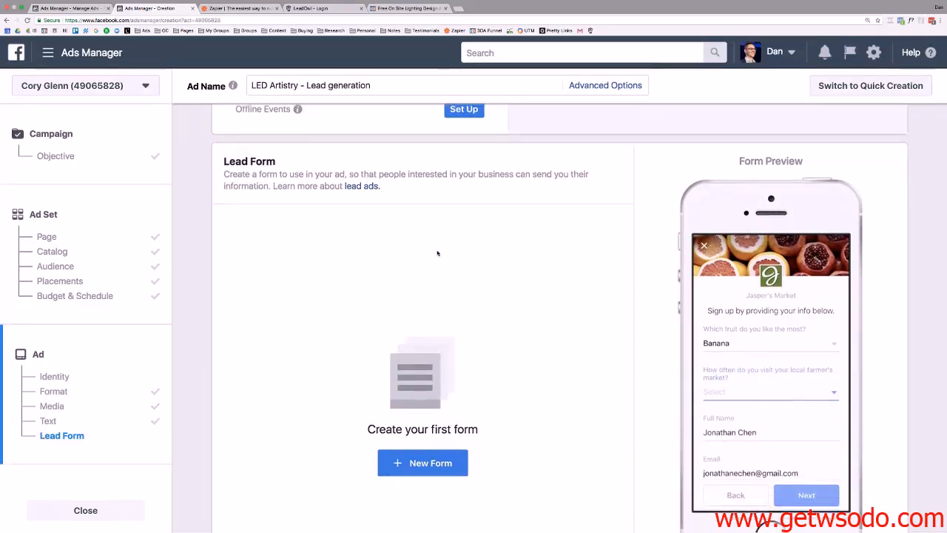
{"action": "scroll", "coordinate": [449, 253], "scroll_direction": "down", "scroll_amount": 2}
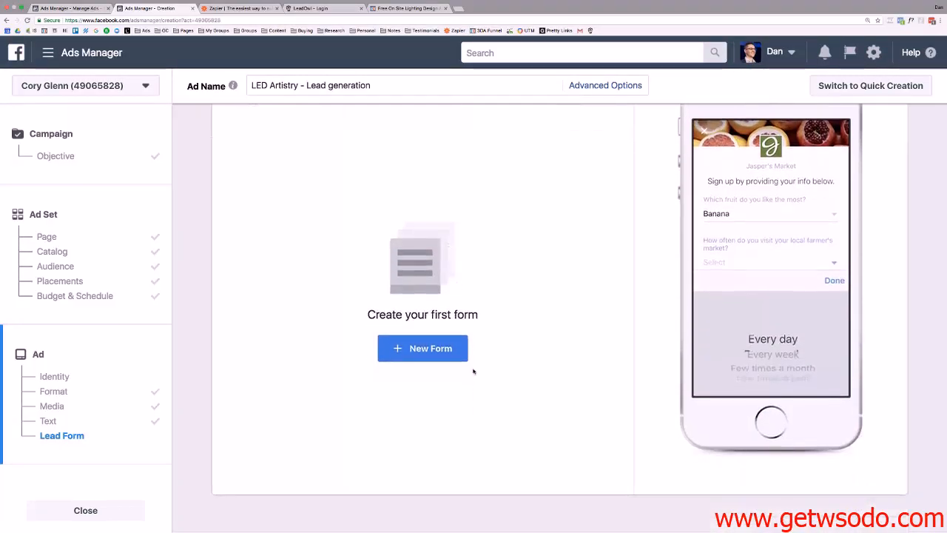
{"action": "left_click", "coordinate": [433, 348]}
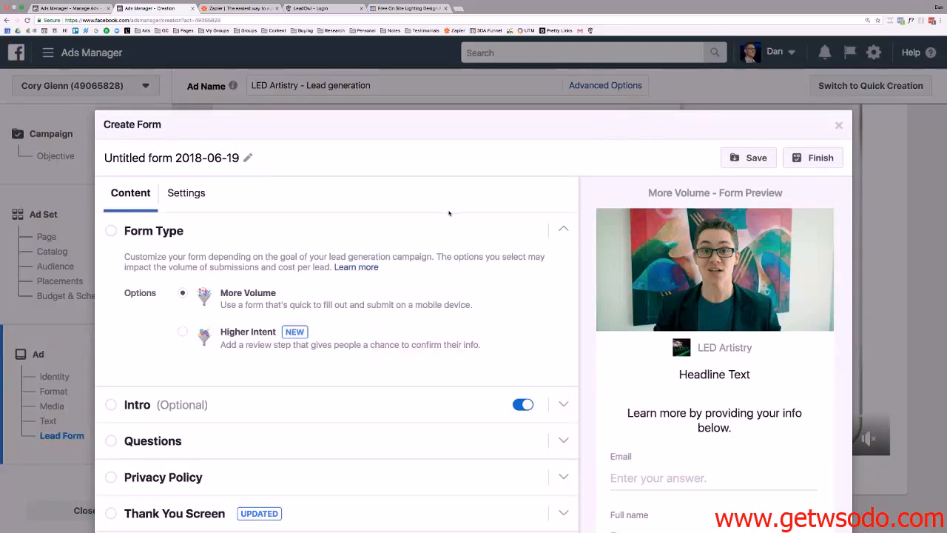
Bring up the ClickFunnels 'Free On Site Lighting Design' page beside Ads Manager.
{"action": "scroll", "coordinate": [491, 370], "scroll_direction": "down", "scroll_amount": 1}
{"action": "left_click", "coordinate": [423, 9]}
{"action": "left_click_drag", "start_coordinate": [423, 9], "coordinate": [245, 9]}
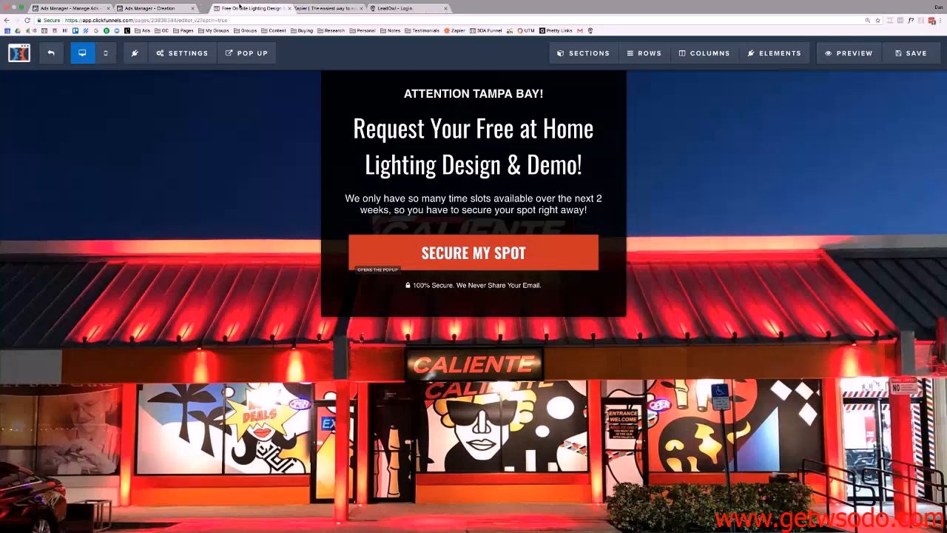
Return to the untitled 2018-06-19 lead form in the Ads Manager Creation tab.
{"action": "left_click", "coordinate": [174, 9]}
{"action": "scroll", "coordinate": [333, 151], "scroll_direction": "down", "scroll_amount": 1}
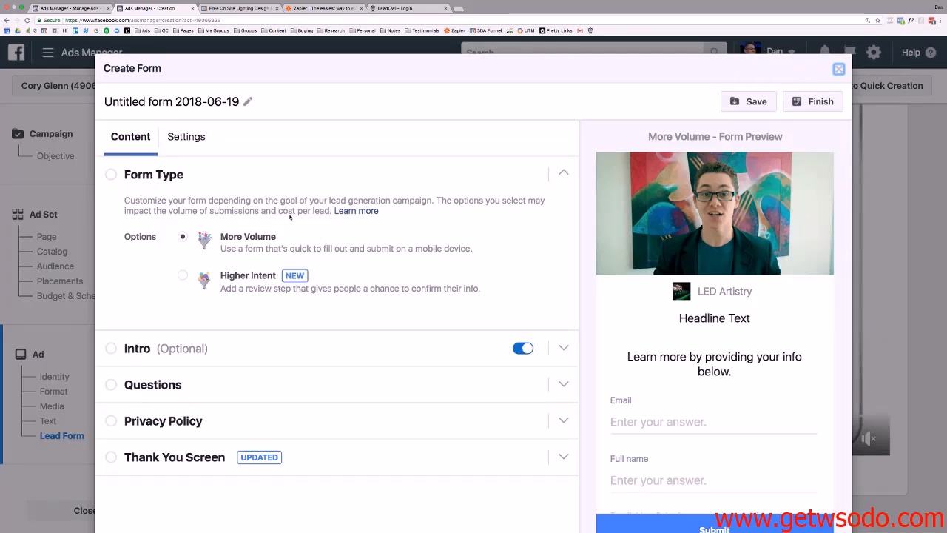
Rename the form 'LED Demo Form', collapse Form Type and expand the Intro section.
{"action": "scroll", "coordinate": [222, 187], "scroll_direction": "down", "scroll_amount": 1}
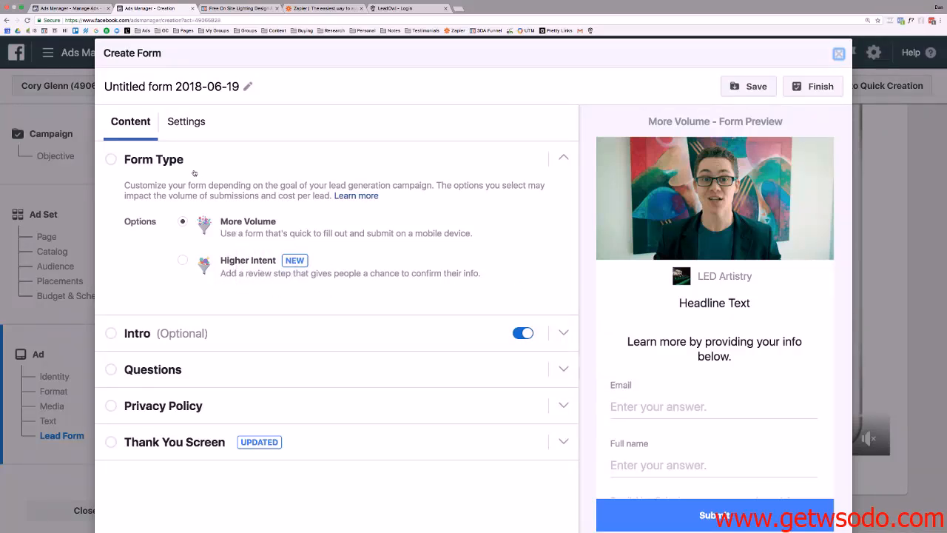
{"action": "left_click", "coordinate": [233, 87]}
{"action": "left_click_drag", "start_coordinate": [232, 86], "coordinate": [181, 83]}
{"action": "key", "text": "super+a"}
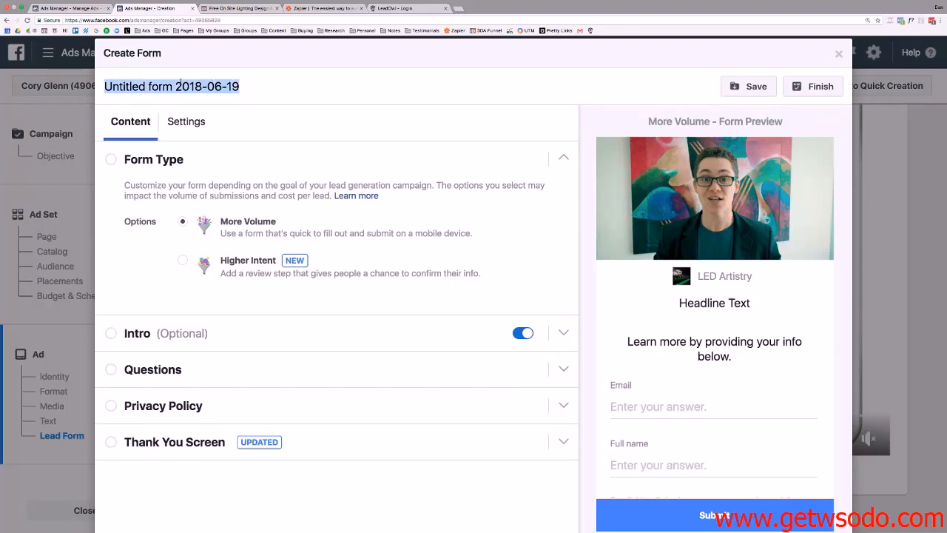
{"action": "type", "text": "LED Dem"}
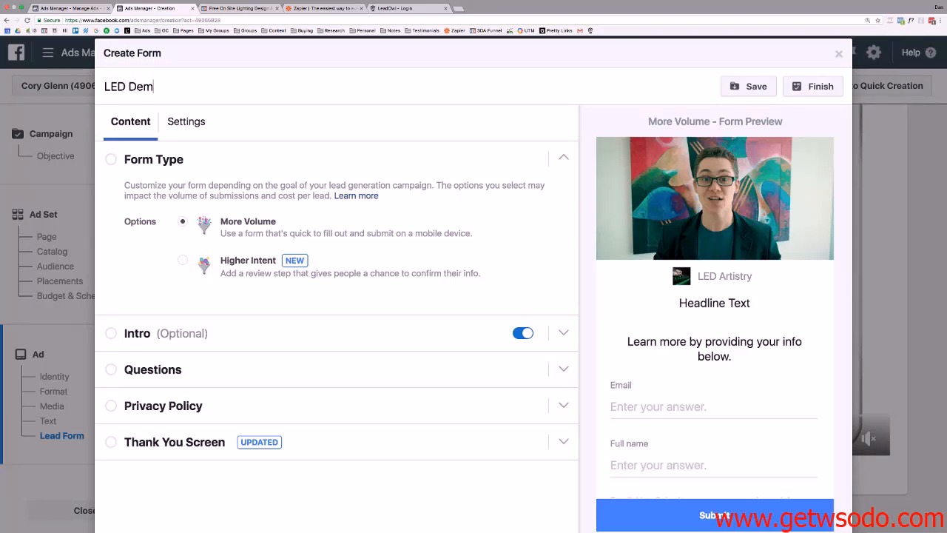
{"action": "type", "text": "o Form"}
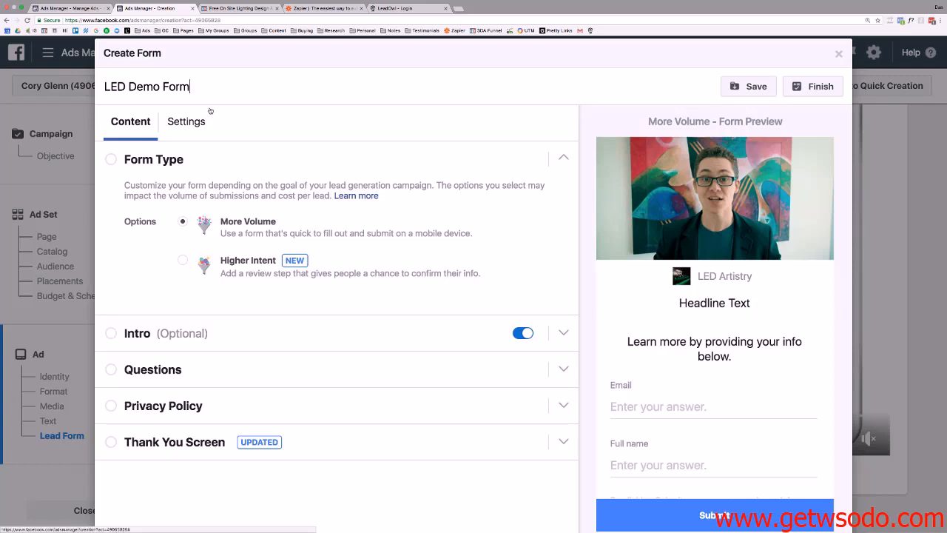
{"action": "scroll", "coordinate": [339, 323], "scroll_direction": "down", "scroll_amount": 1}
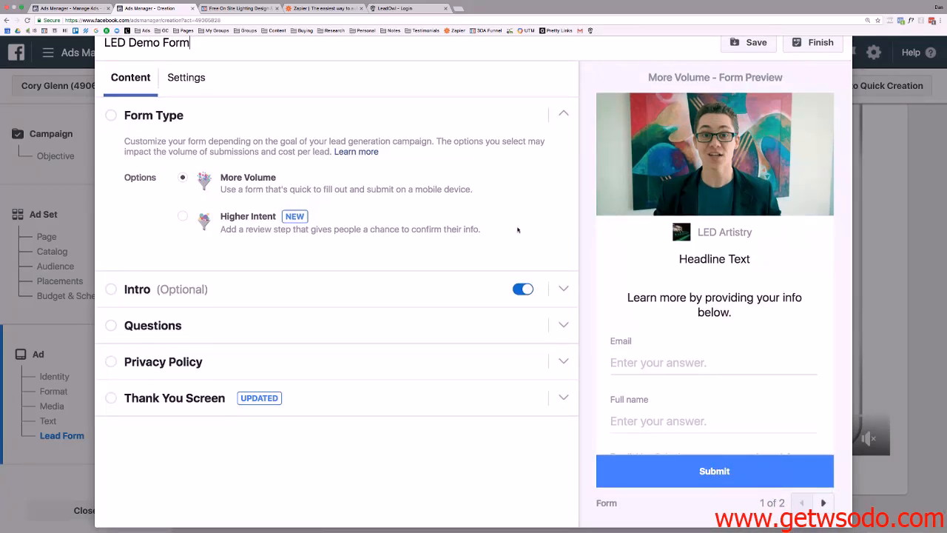
{"action": "left_click", "coordinate": [564, 115]}
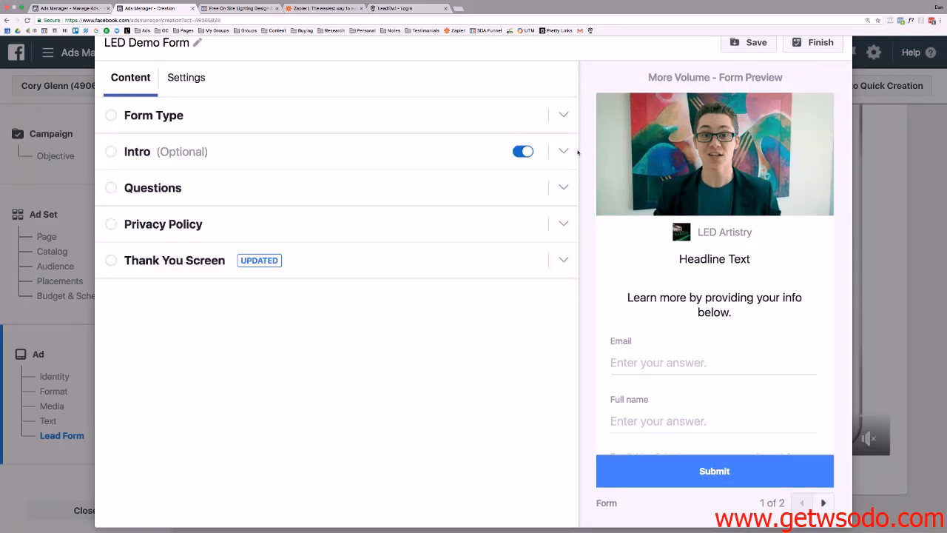
{"action": "left_click", "coordinate": [564, 151]}
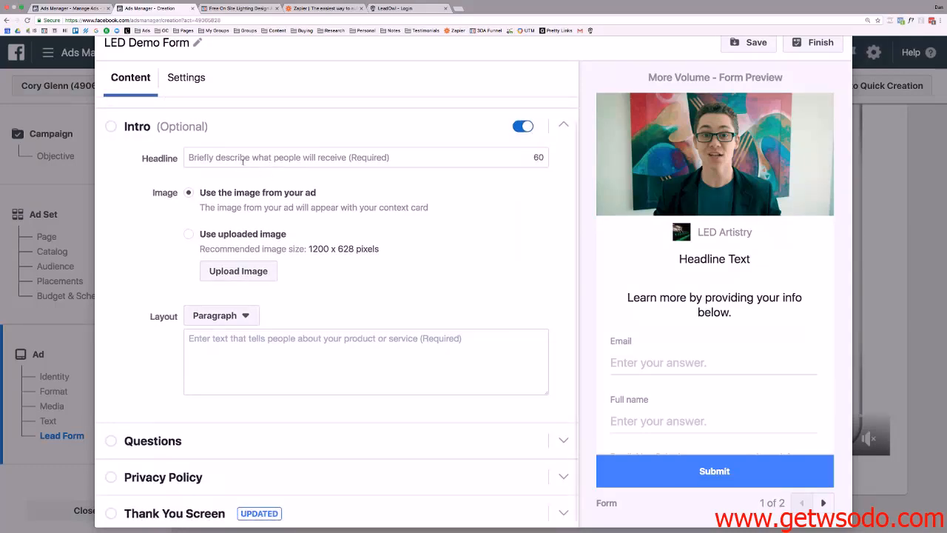
Paste the headline 'Request Your Free at Home Lighting Design & Demo!' into the intro Headline.
{"action": "left_click", "coordinate": [222, 158]}
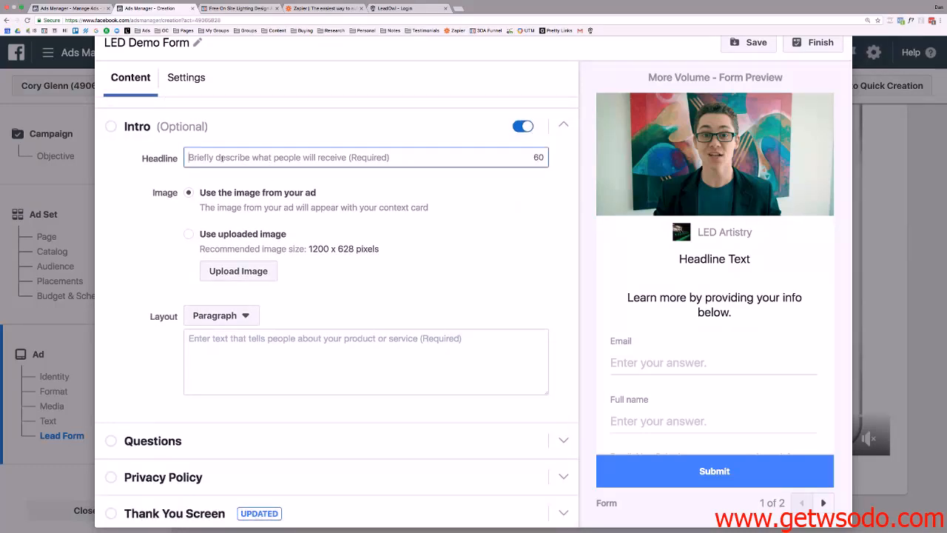
{"action": "left_click", "coordinate": [238, 8]}
{"action": "left_click", "coordinate": [584, 164]}
{"action": "left_click_drag", "start_coordinate": [585, 164], "coordinate": [346, 139]}
{"action": "key", "text": "ctrl+c"}
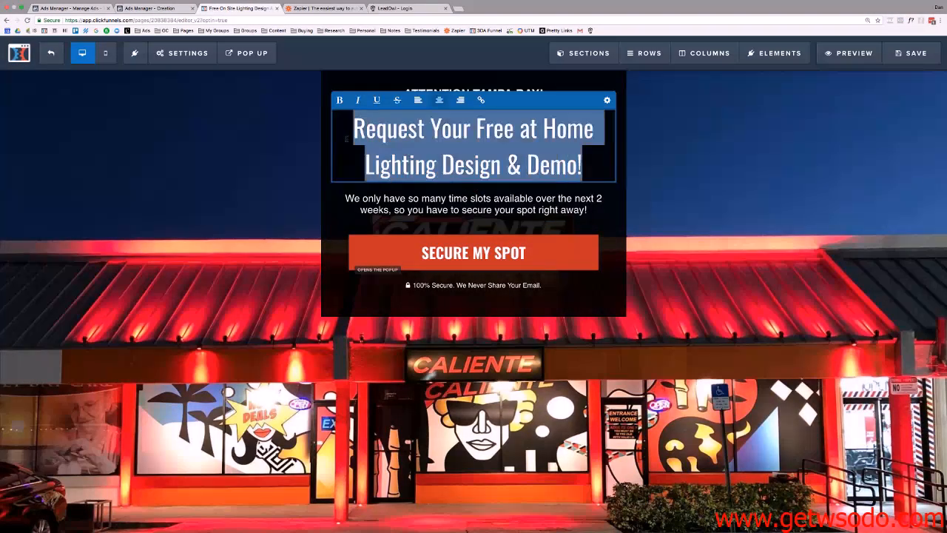
{"action": "left_click", "coordinate": [148, 8]}
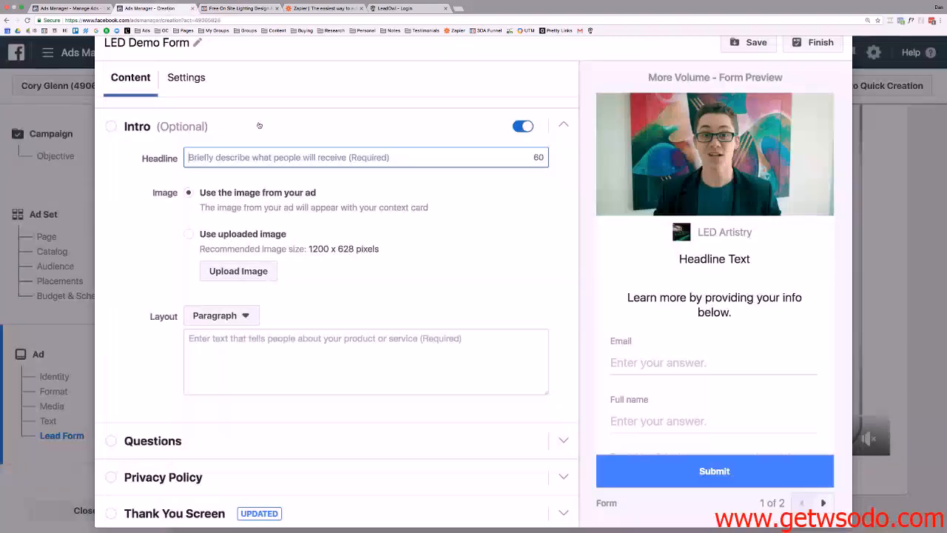
{"action": "key", "text": "ctrl+v"}
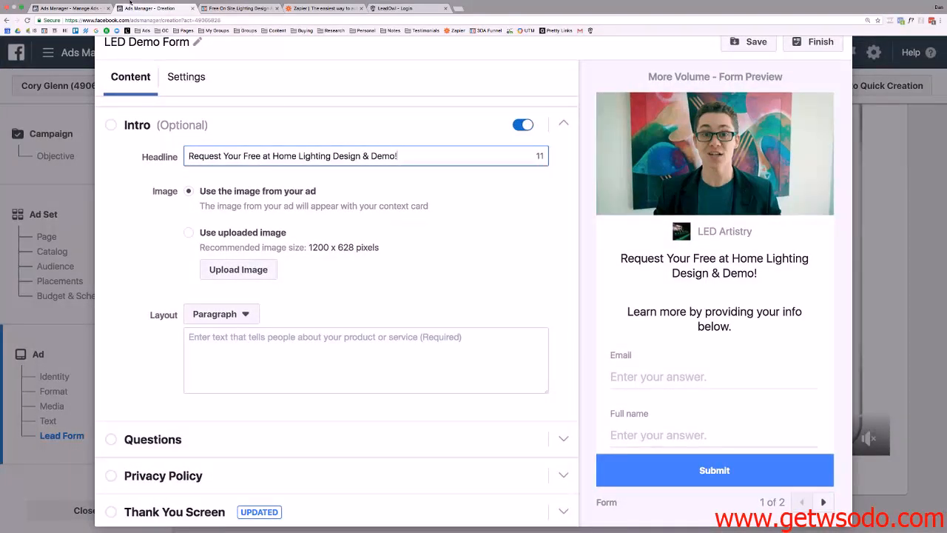
Paste the landing page's limited-time-slots paragraph into the intro Paragraph, keeping Paragraph layout.
{"action": "left_click", "coordinate": [241, 9]}
{"action": "left_click", "coordinate": [557, 209]}
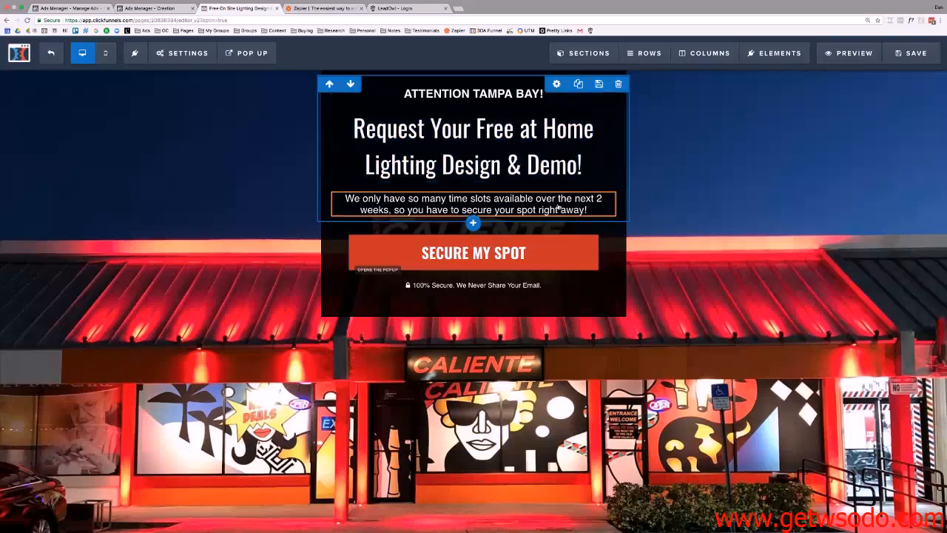
{"action": "left_click", "coordinate": [587, 210]}
{"action": "left_click_drag", "start_coordinate": [587, 211], "coordinate": [344, 198]}
{"action": "key", "text": "ctrl+c"}
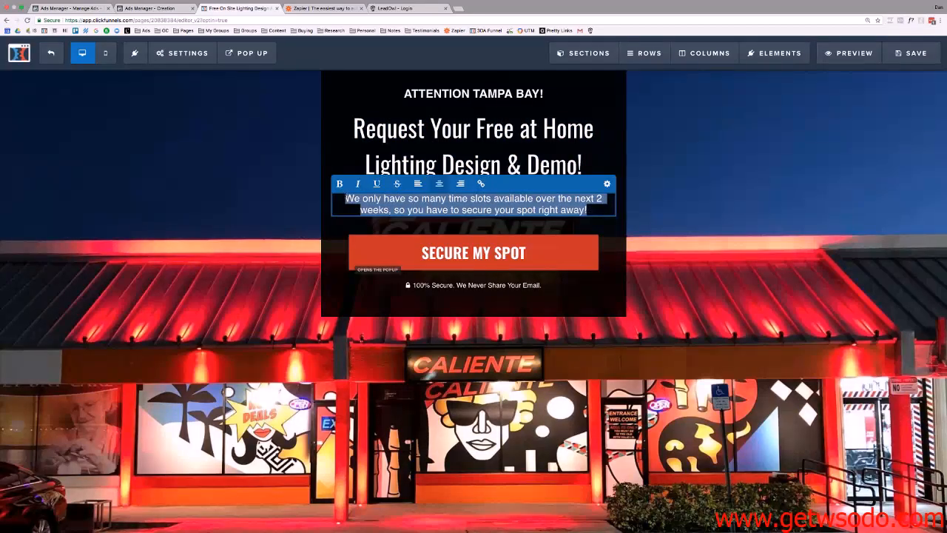
{"action": "left_click", "coordinate": [145, 8]}
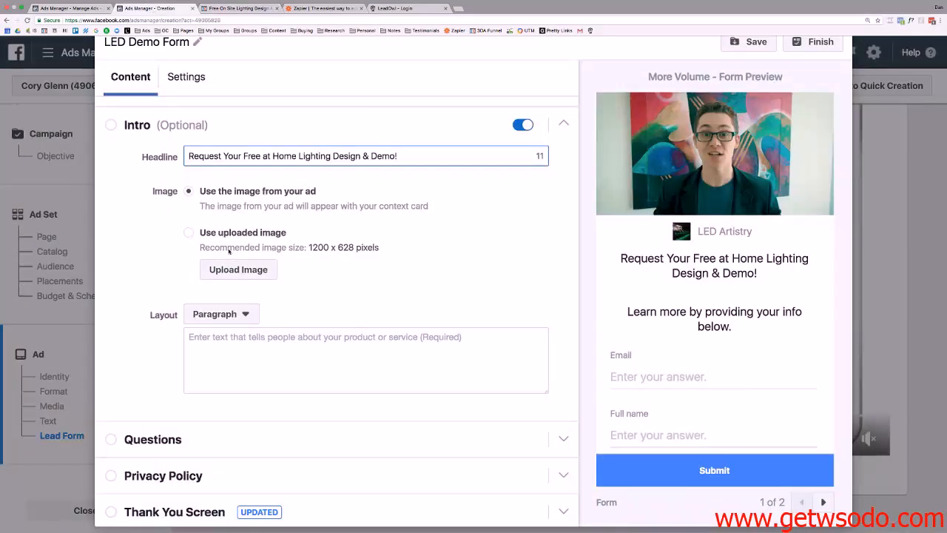
{"action": "left_click", "coordinate": [272, 351]}
{"action": "key", "text": "ctrl+v"}
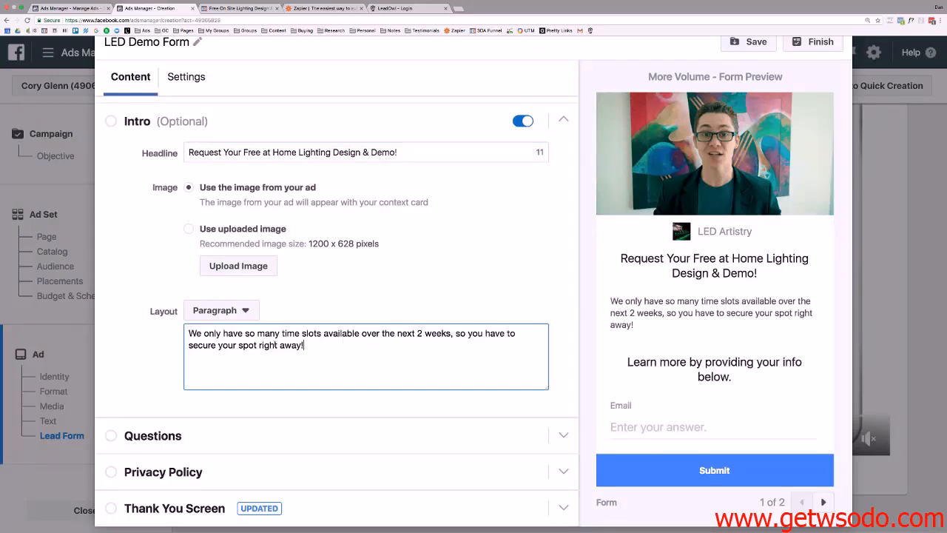
{"action": "left_click", "coordinate": [209, 315]}
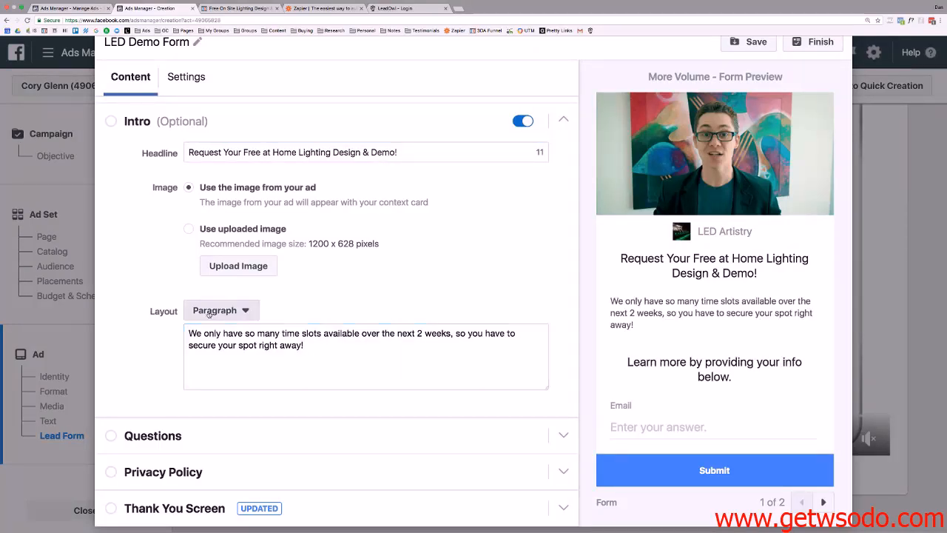
{"action": "left_click", "coordinate": [354, 314]}
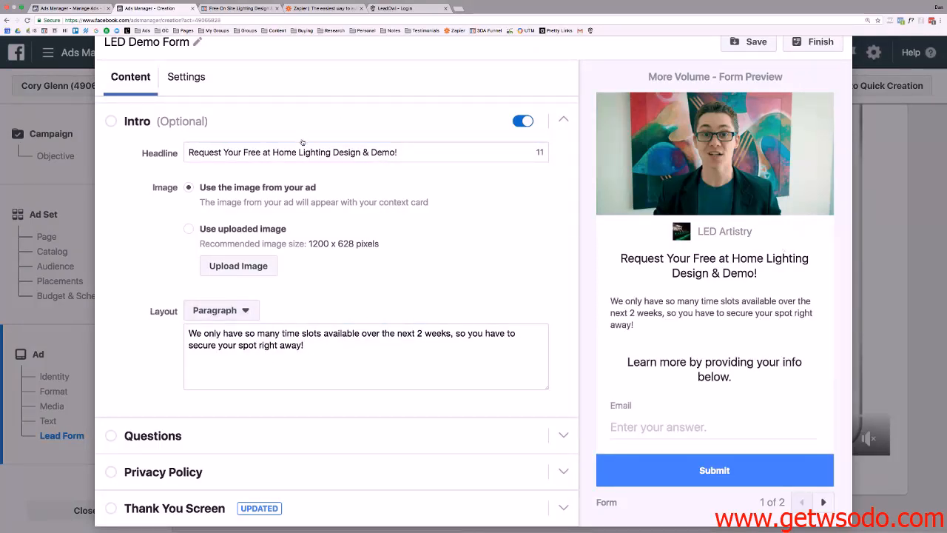
{"action": "scroll", "coordinate": [302, 142], "scroll_direction": "down", "scroll_amount": 1}
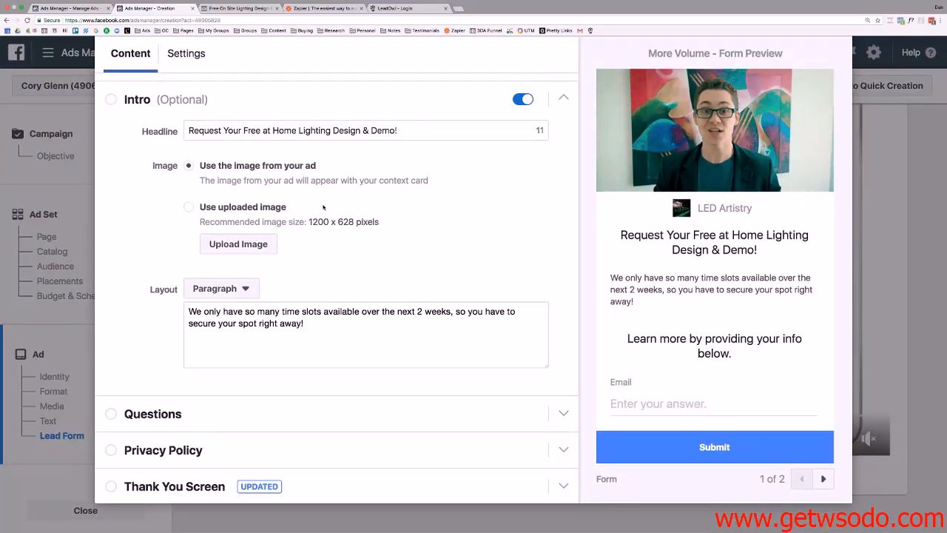
{"action": "scroll", "coordinate": [327, 211], "scroll_direction": "up", "scroll_amount": 1}
{"action": "scroll", "coordinate": [328, 211], "scroll_direction": "up", "scroll_amount": 3}
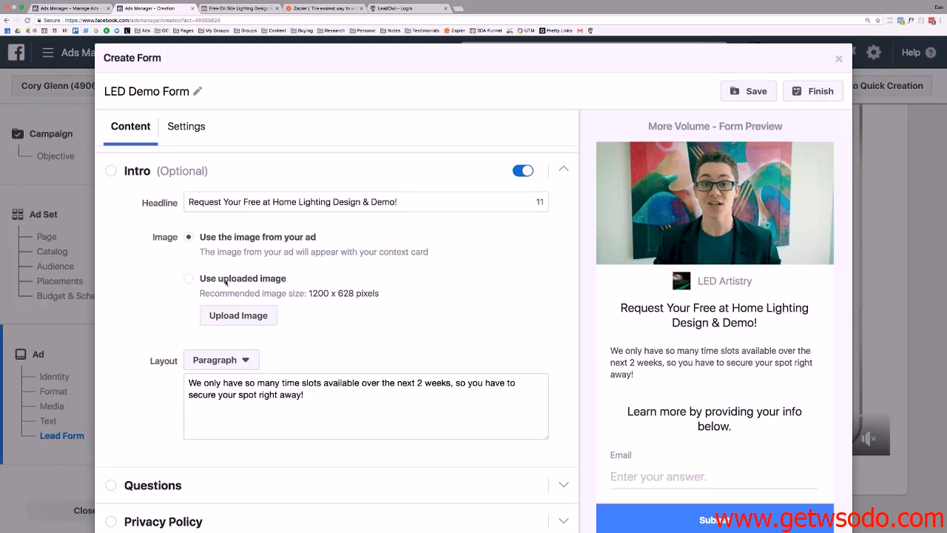
Start a custom intro image upload and search the computer's files for 'artistry'.
{"action": "left_click", "coordinate": [255, 316]}
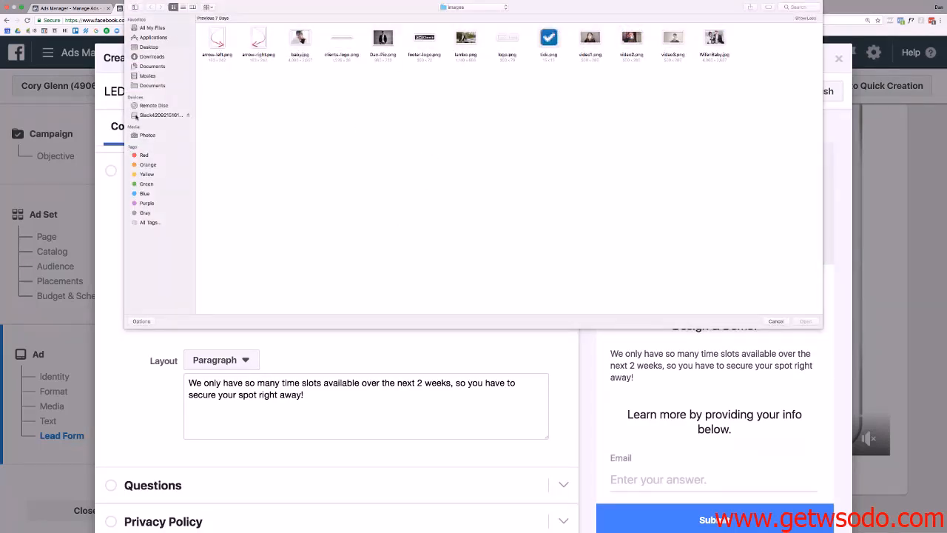
{"action": "left_click", "coordinate": [151, 84]}
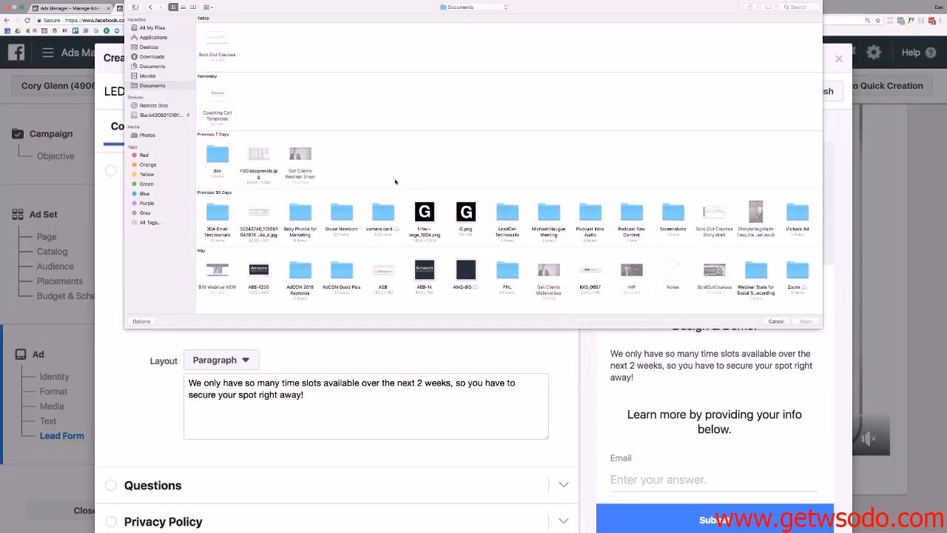
{"action": "left_click", "coordinate": [795, 6]}
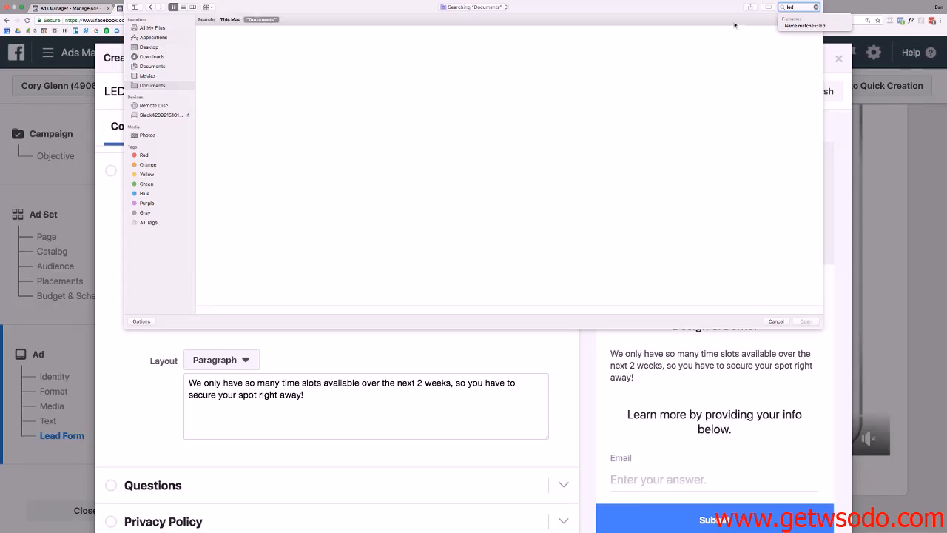
{"action": "left_click", "coordinate": [230, 19]}
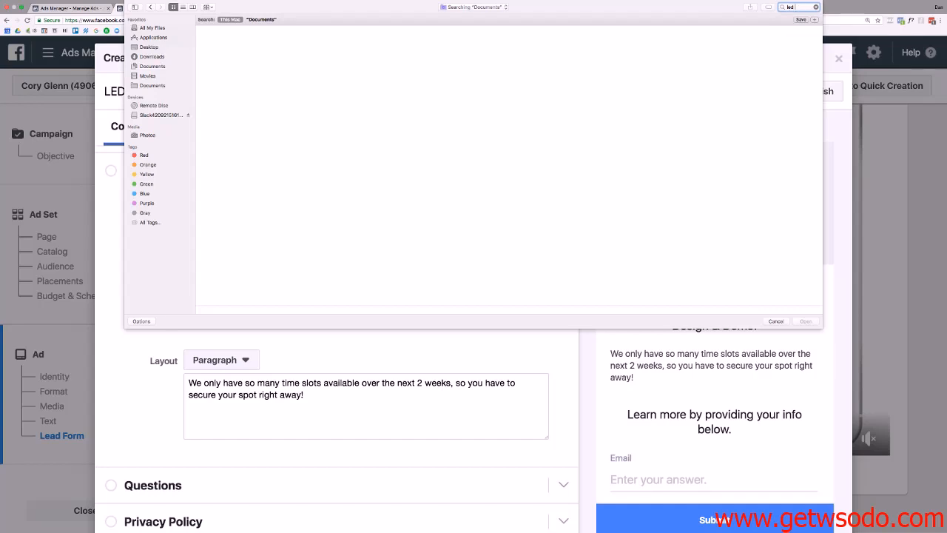
{"action": "type", "text": "a"}
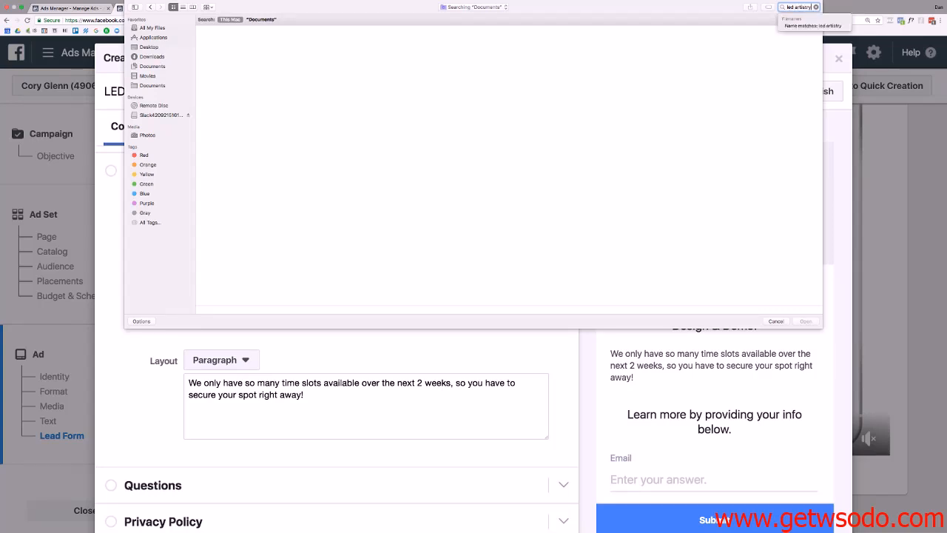
{"action": "type", "text": "rtistry"}
{"action": "key", "text": "Return"}
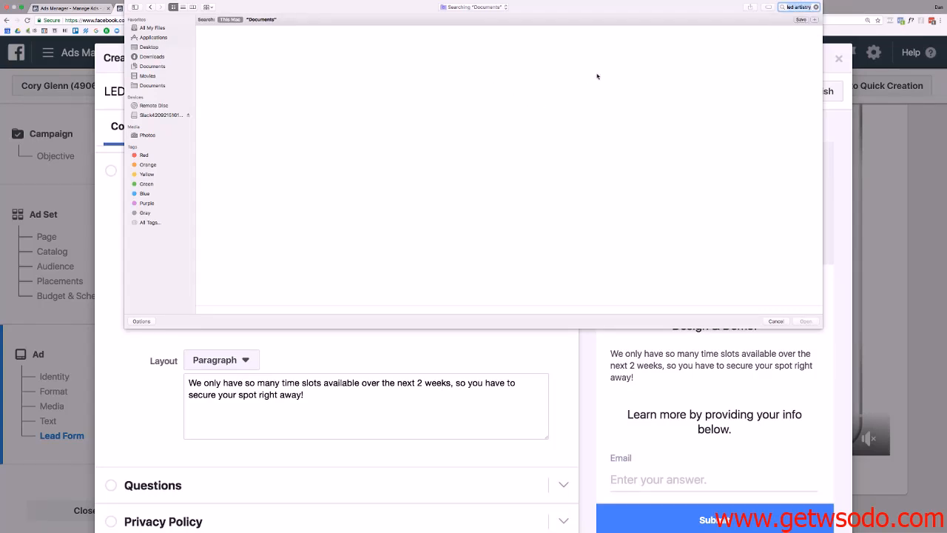
Browse Desktop, Downloads and Documents for the image, then cancel the file picker.
{"action": "left_click", "coordinate": [477, 7]}
{"action": "left_click", "coordinate": [480, 16]}
{"action": "left_click", "coordinate": [151, 47]}
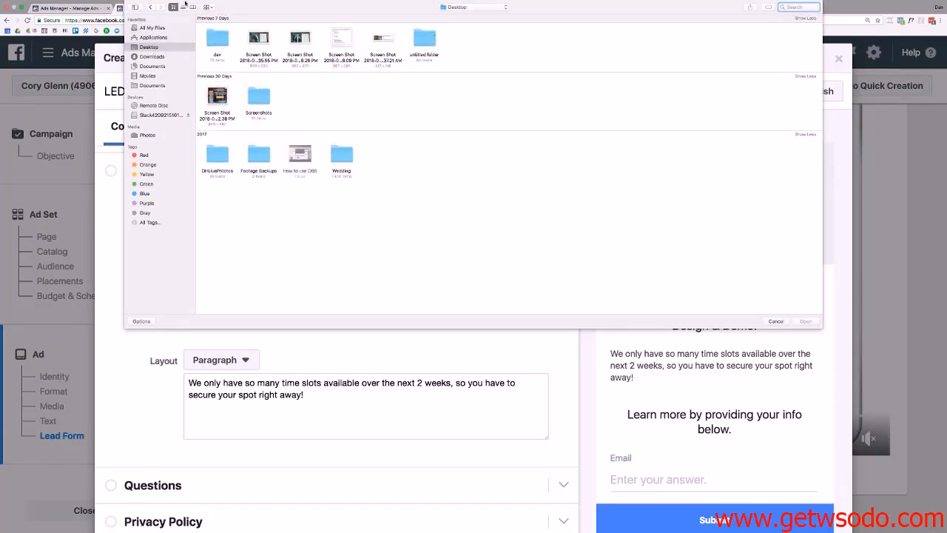
{"action": "left_click", "coordinate": [153, 56]}
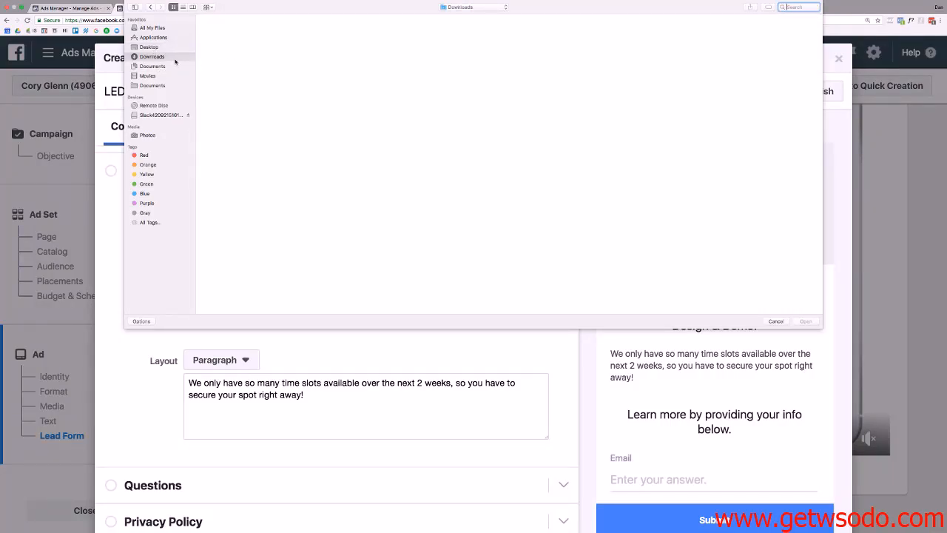
{"action": "left_click", "coordinate": [166, 66]}
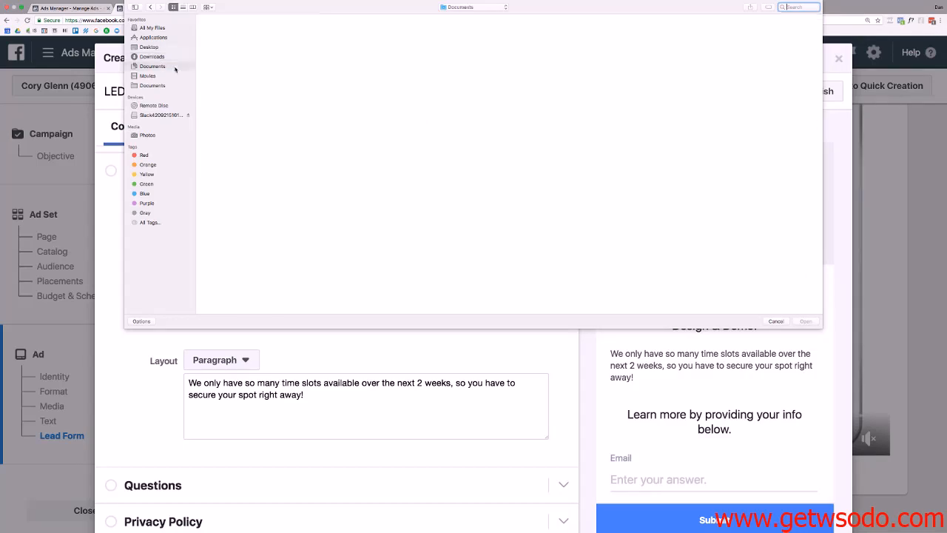
{"action": "scroll", "coordinate": [329, 180], "scroll_direction": "down", "scroll_amount": 5}
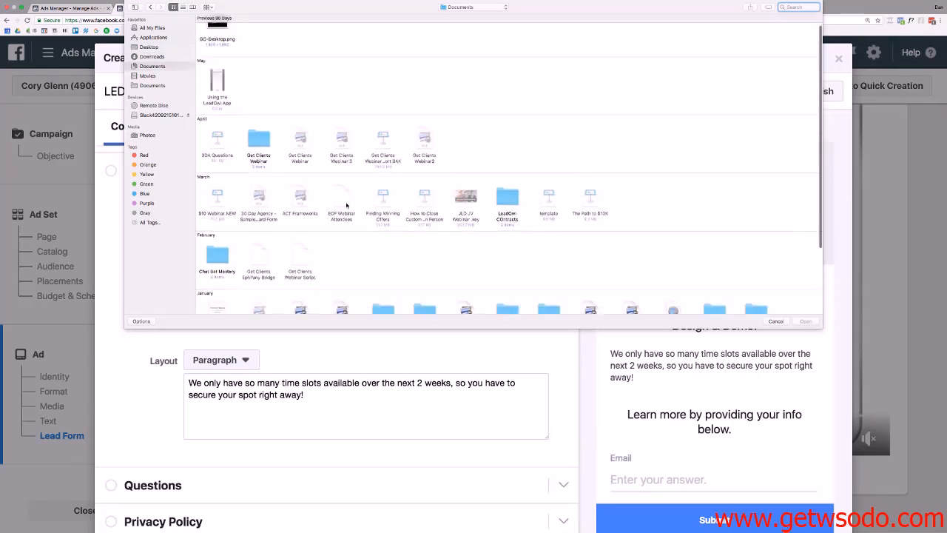
{"action": "scroll", "coordinate": [329, 180], "scroll_direction": "down", "scroll_amount": 2}
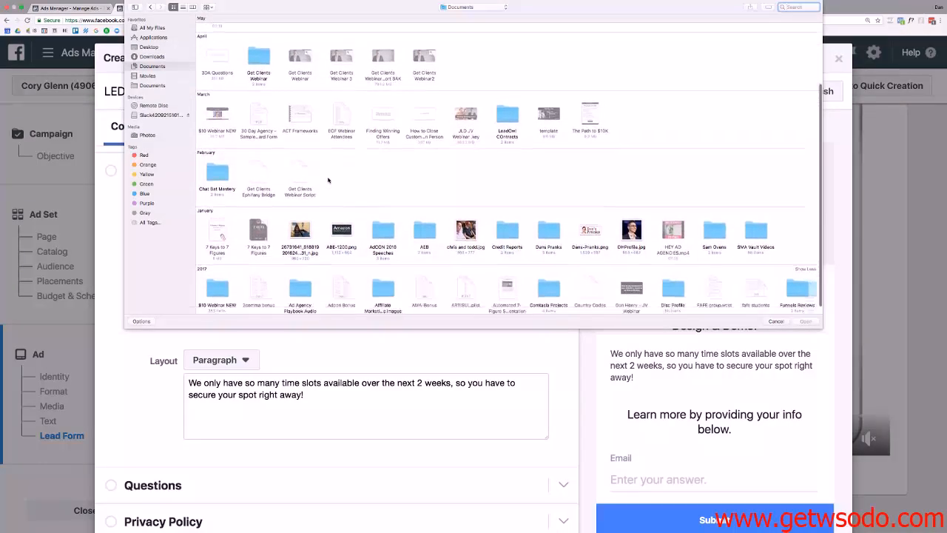
{"action": "scroll", "coordinate": [458, 287], "scroll_direction": "right", "scroll_amount": 10}
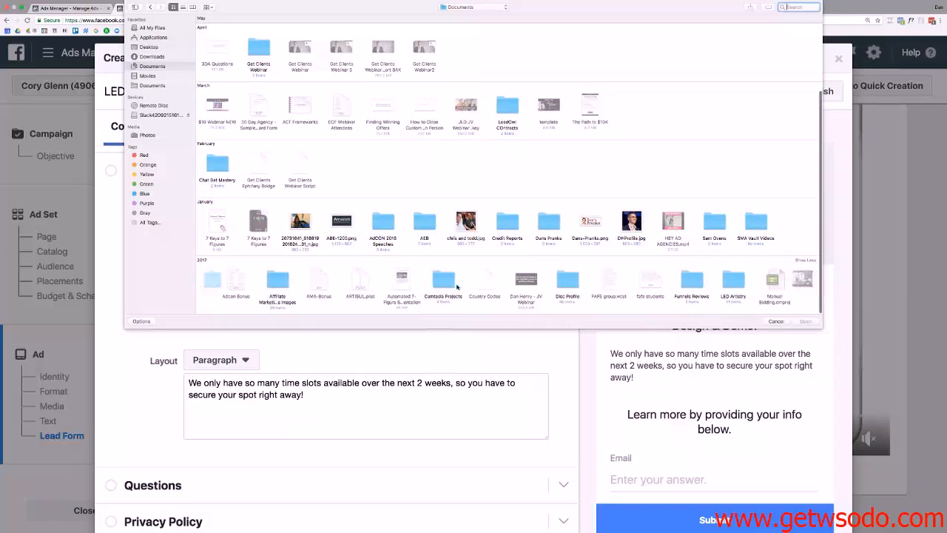
{"action": "scroll", "coordinate": [453, 286], "scroll_direction": "right", "scroll_amount": 5}
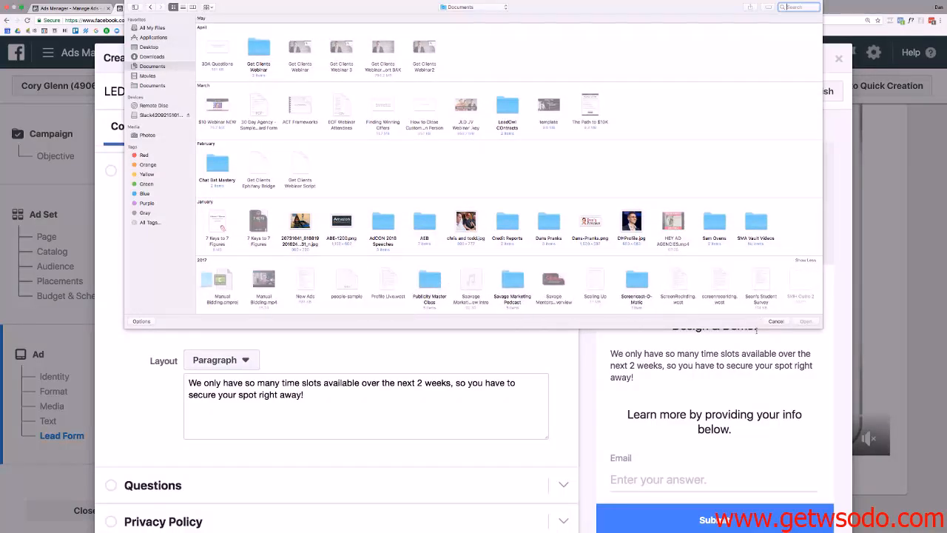
{"action": "left_click", "coordinate": [775, 322]}
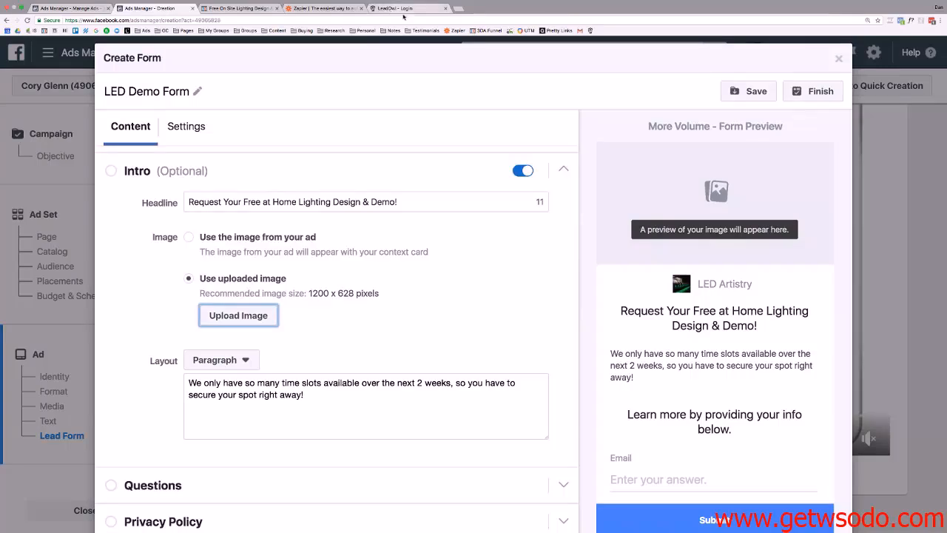
Copy the ClickFunnels page's background image URL and load it in a new tab.
{"action": "left_click", "coordinate": [241, 8]}
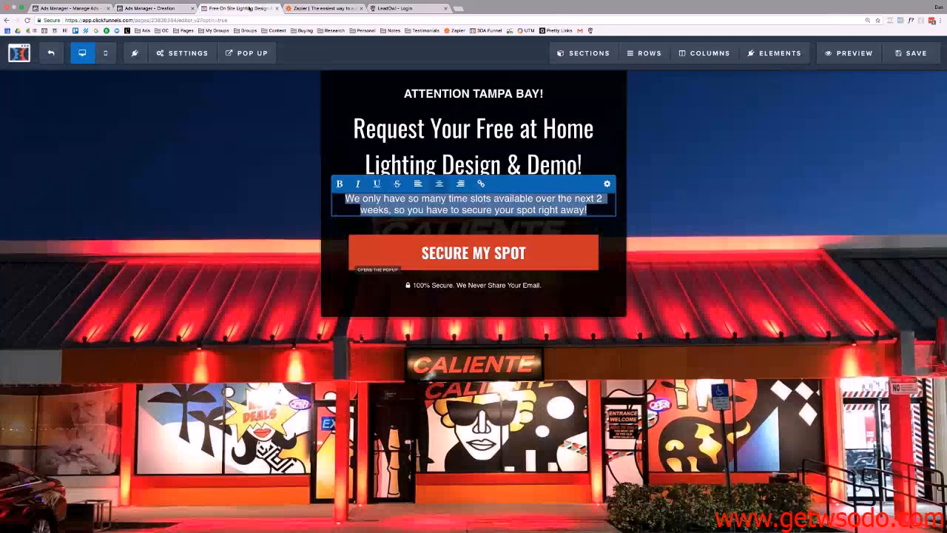
{"action": "left_click", "coordinate": [182, 53]}
{"action": "left_click", "coordinate": [199, 166]}
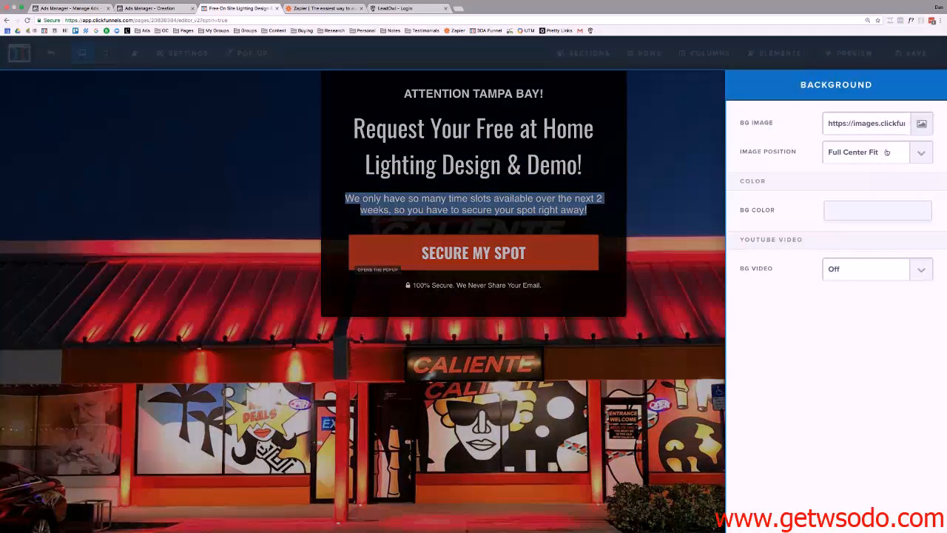
{"action": "triple_click", "coordinate": [881, 124]}
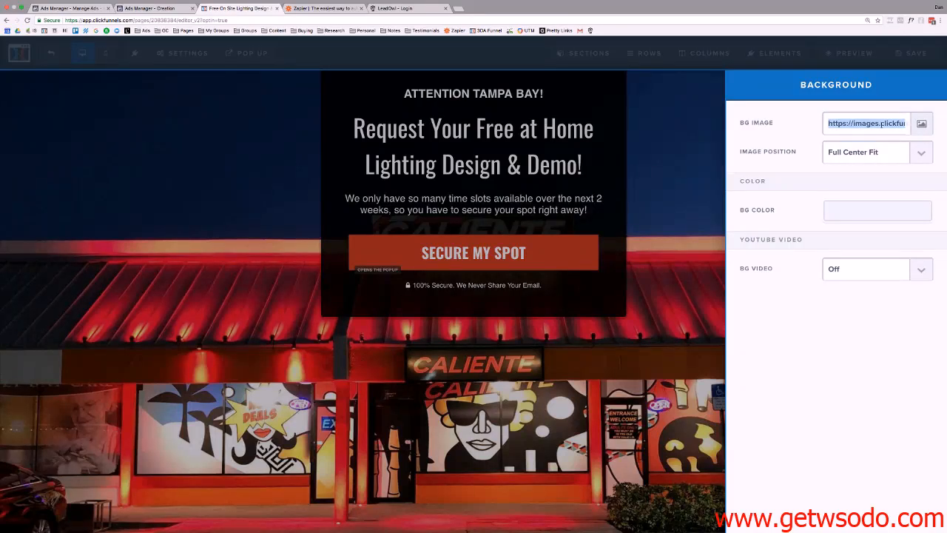
{"action": "key", "text": "super+c"}
{"action": "key", "text": "super+t"}
{"action": "key", "text": "super+v"}
{"action": "key", "text": "Return"}
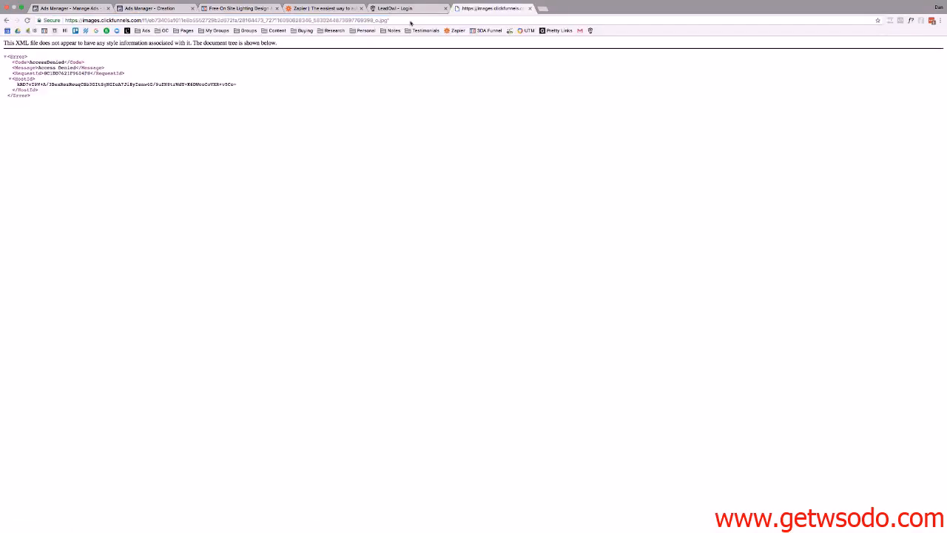
{"action": "left_click", "coordinate": [400, 20]}
Load the corrected image URL and save the storefront photo as LEDbackgorundd.jpg in Documents.
{"action": "key", "text": "BackSpace"}
{"action": "key", "text": "Return"}
{"action": "right_click", "coordinate": [381, 111]}
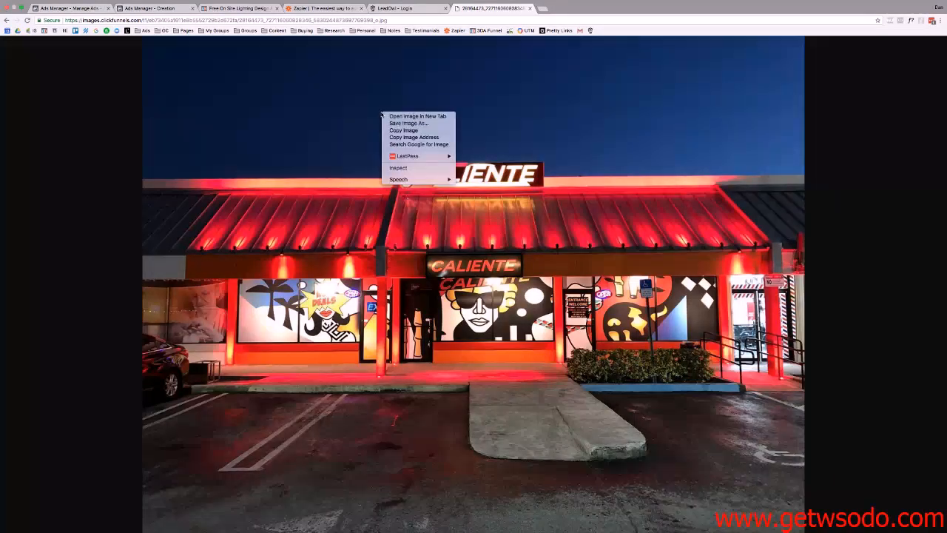
{"action": "left_click", "coordinate": [436, 133]}
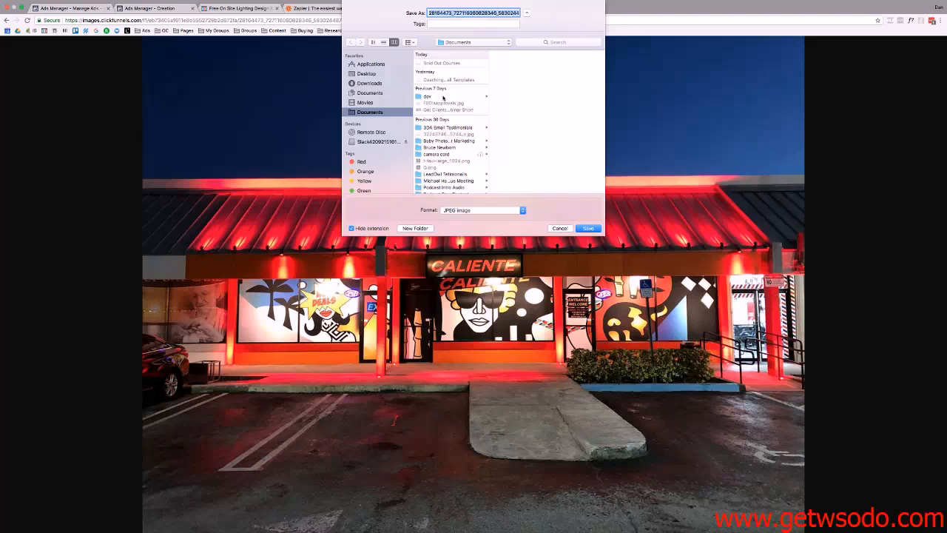
{"action": "type", "text": "LEDbackgorund"}
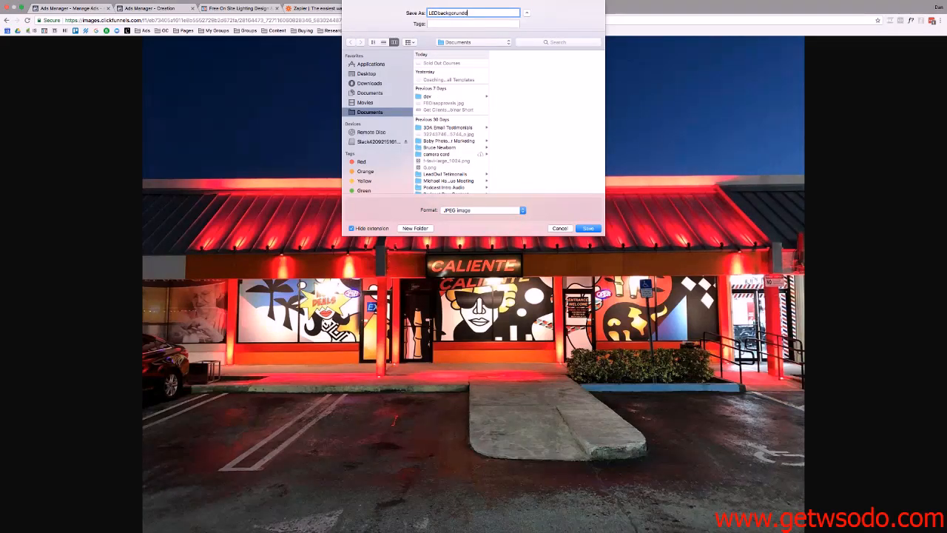
{"action": "key", "text": "Return"}
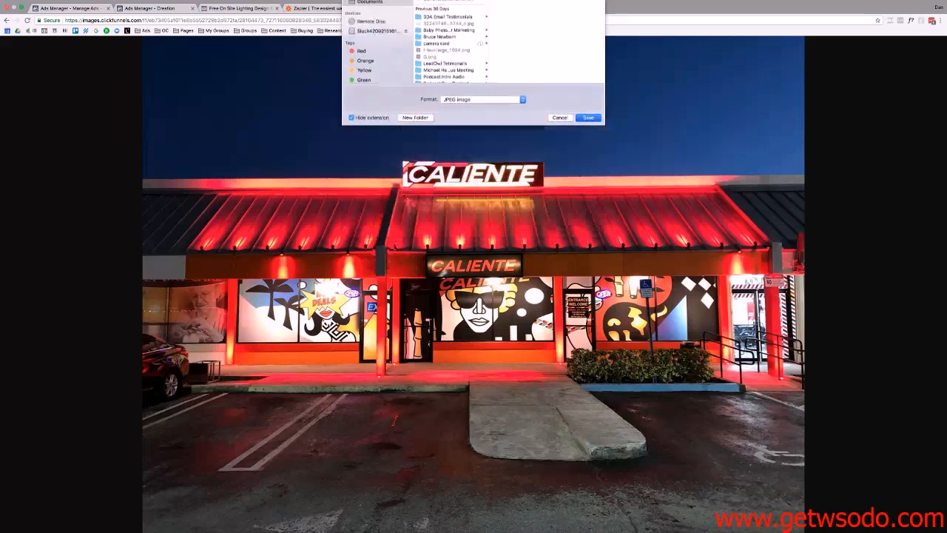
{"action": "left_click", "coordinate": [175, 9]}
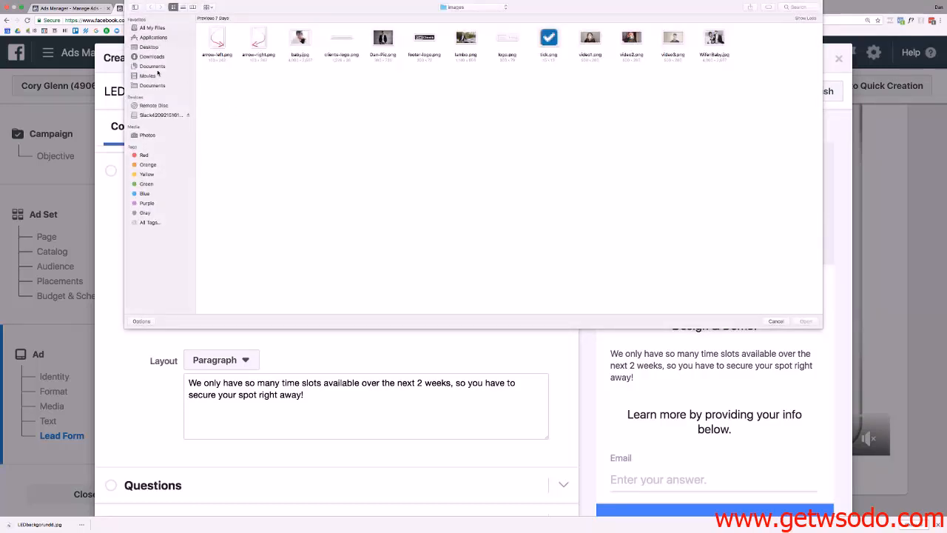
Upload LEDbackgorundd.jpg from the Documents folder as the lead form's intro image.
{"action": "left_click", "coordinate": [156, 67]}
{"action": "left_click", "coordinate": [159, 86]}
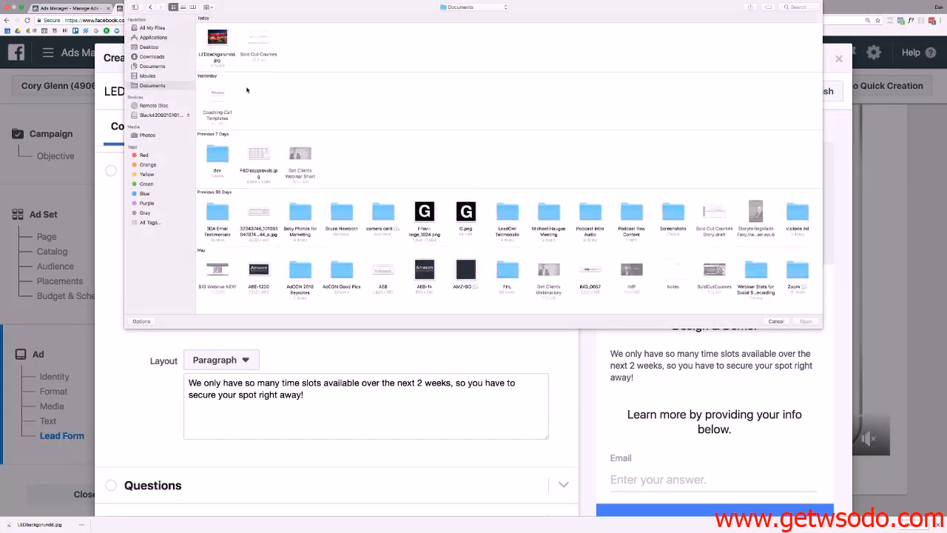
{"action": "double_click", "coordinate": [216, 41]}
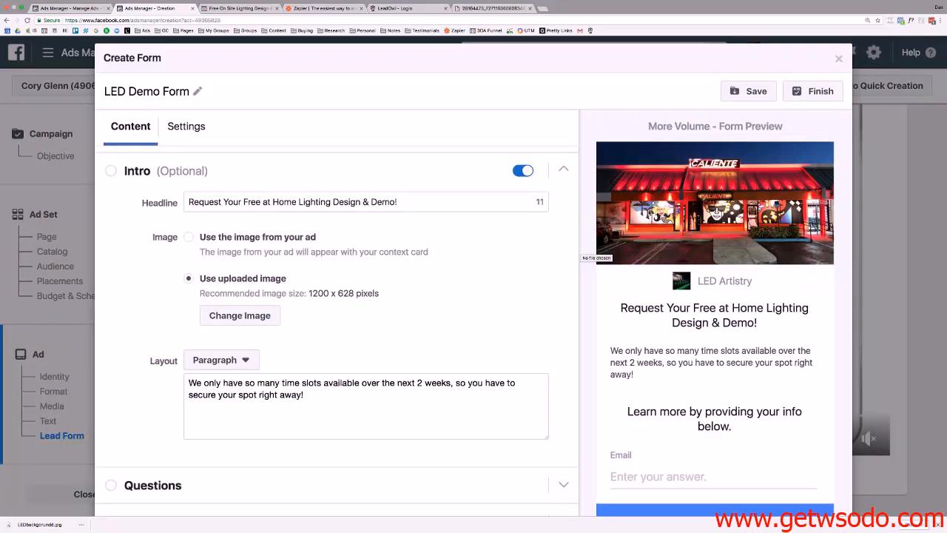
{"action": "scroll", "coordinate": [702, 222], "scroll_direction": "down", "scroll_amount": 2}
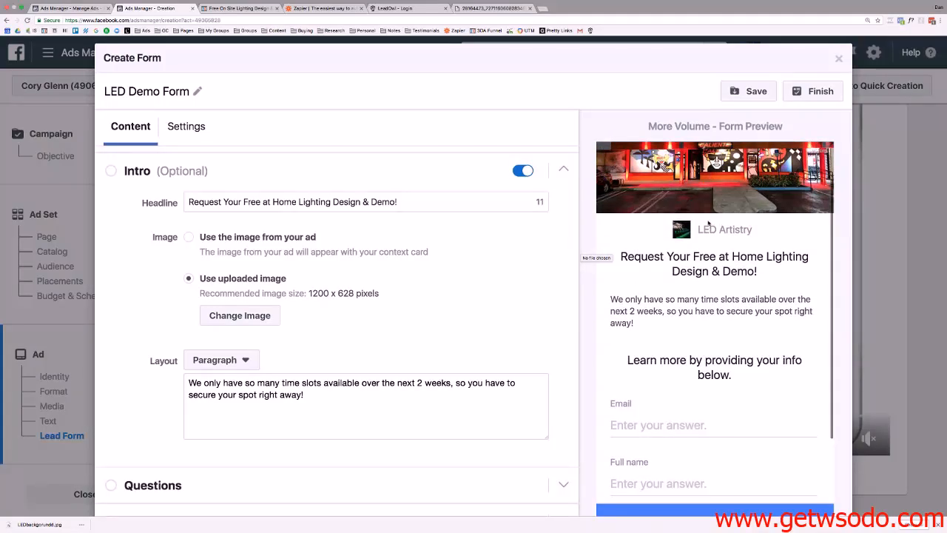
{"action": "scroll", "coordinate": [708, 224], "scroll_direction": "down", "scroll_amount": 1}
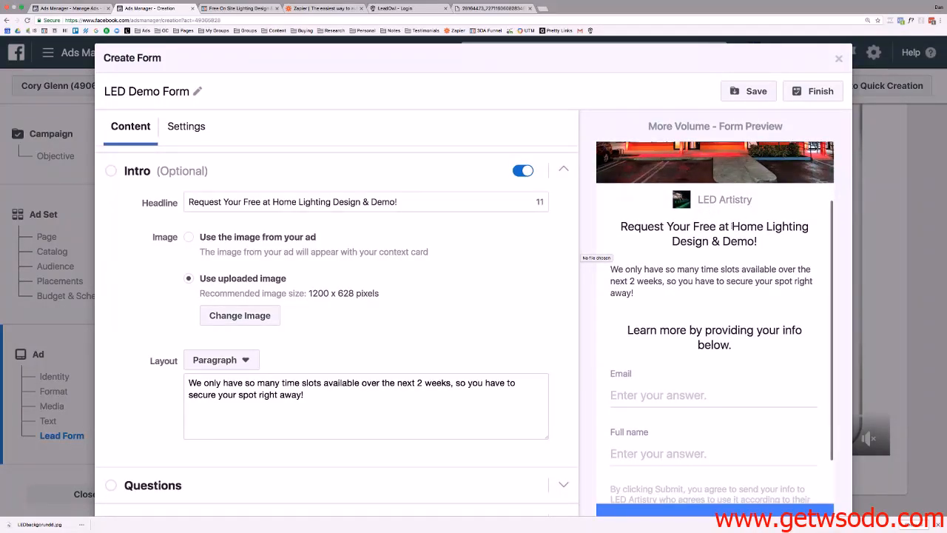
{"action": "scroll", "coordinate": [662, 276], "scroll_direction": "down", "scroll_amount": 1}
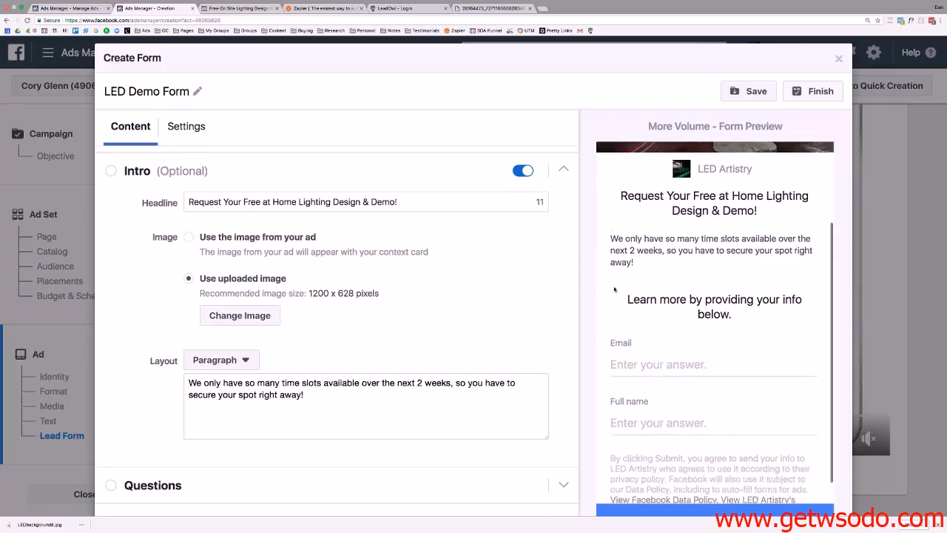
{"action": "scroll", "coordinate": [419, 242], "scroll_direction": "down", "scroll_amount": 1}
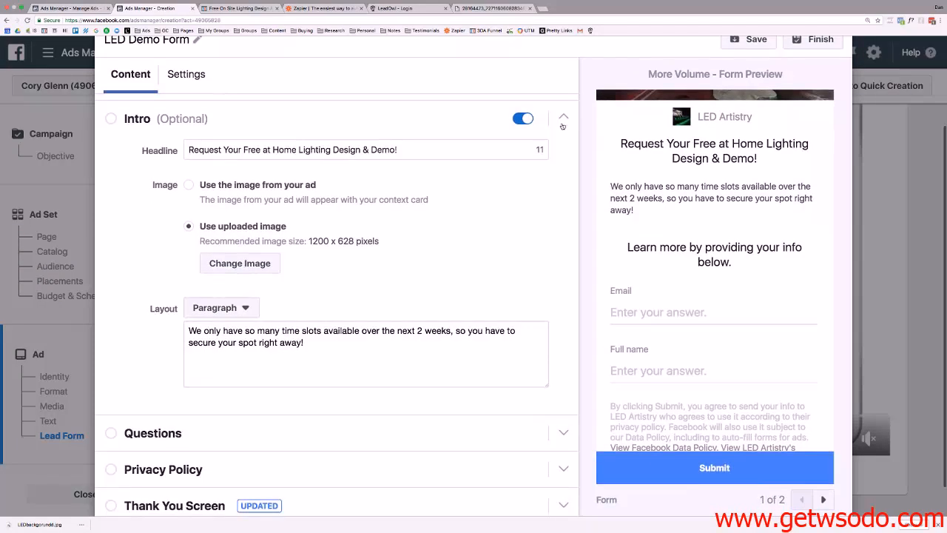
Fill the Questions section headline with 'Who should we book the demo for?'.
{"action": "left_click", "coordinate": [564, 123]}
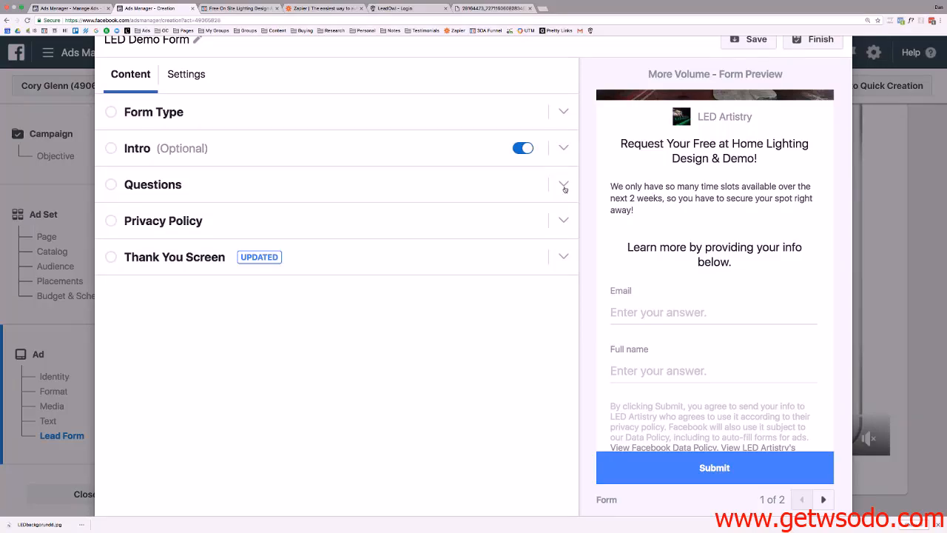
{"action": "left_click", "coordinate": [564, 187]}
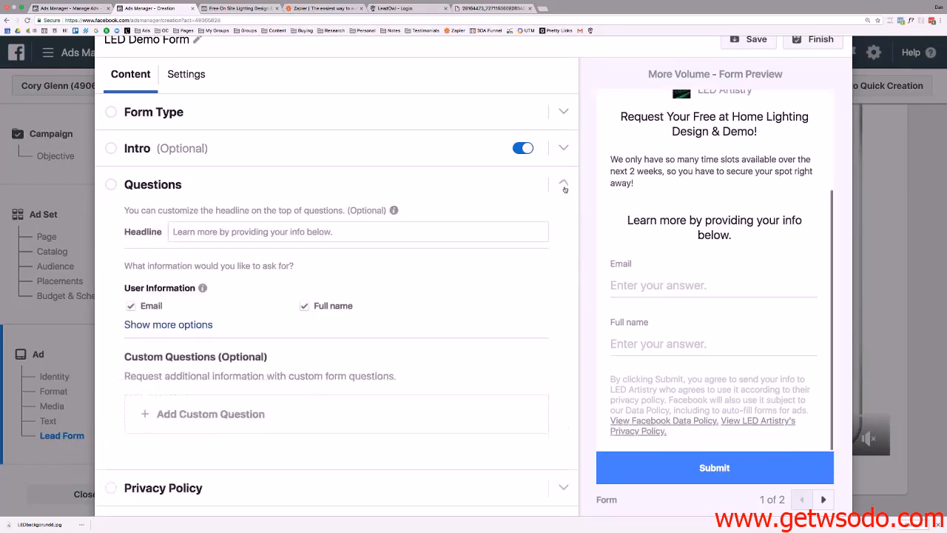
{"action": "left_click", "coordinate": [229, 211]}
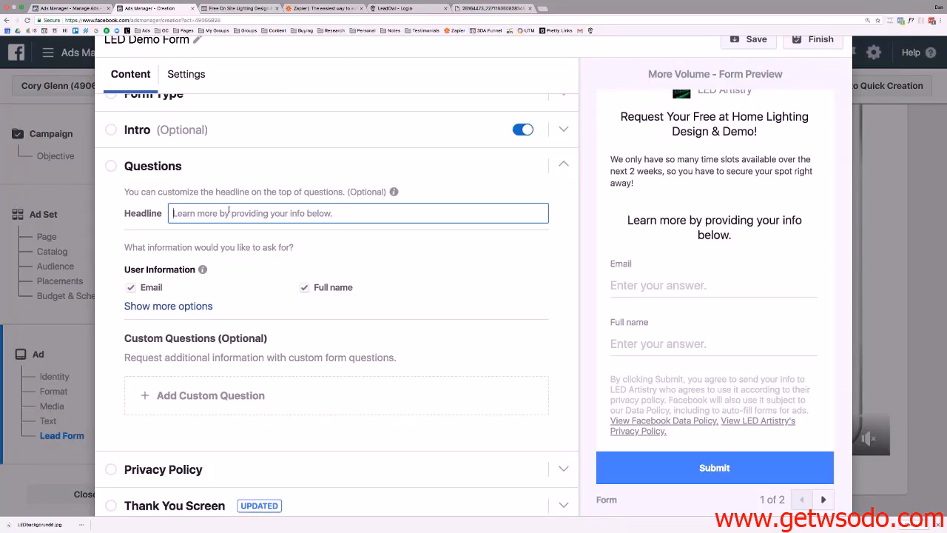
{"action": "type", "text": "E"}
{"action": "key", "text": "BackSpace"}
{"action": "type", "text": "W"}
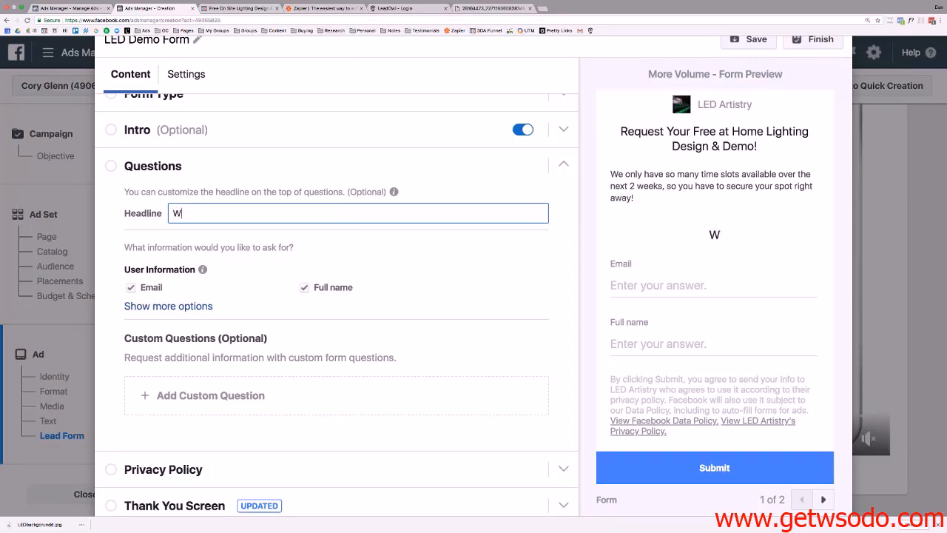
{"action": "type", "text": "ho should "}
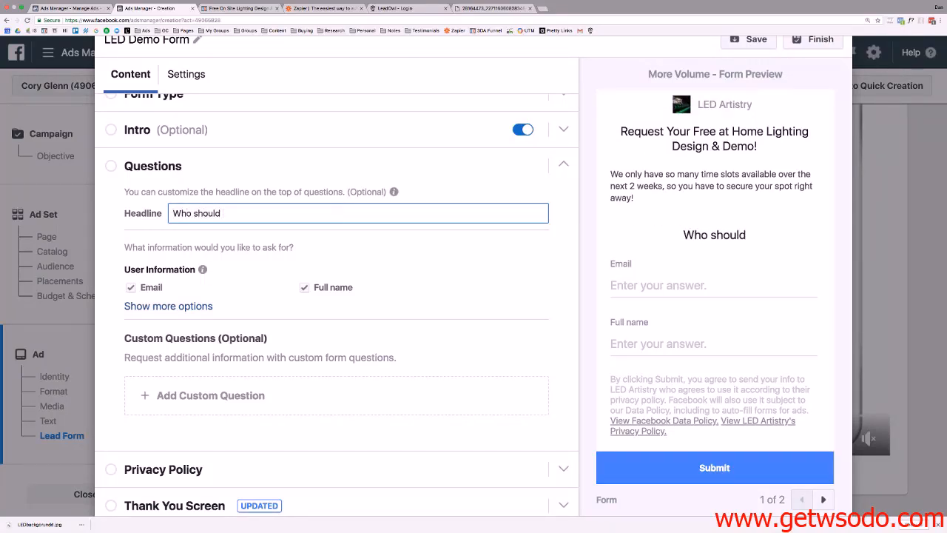
{"action": "type", "text": "we book the"}
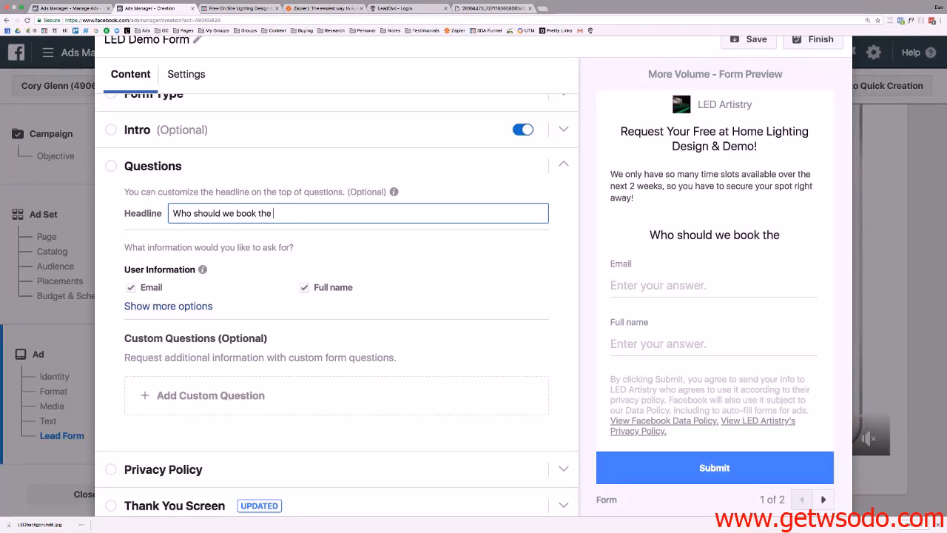
{"action": "type", "text": " demo for?"}
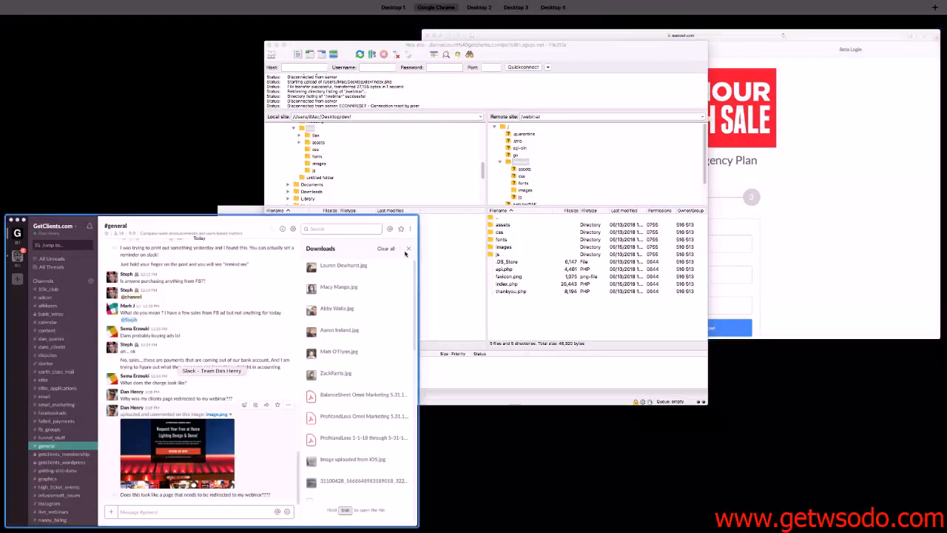
{"action": "left_click", "coordinate": [387, 288]}
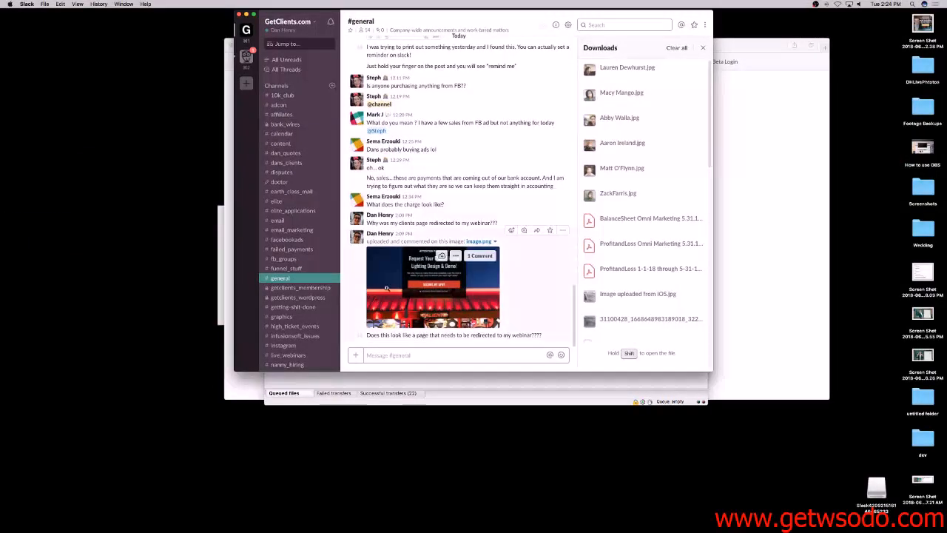
{"action": "key", "text": "ctrl+Right"}
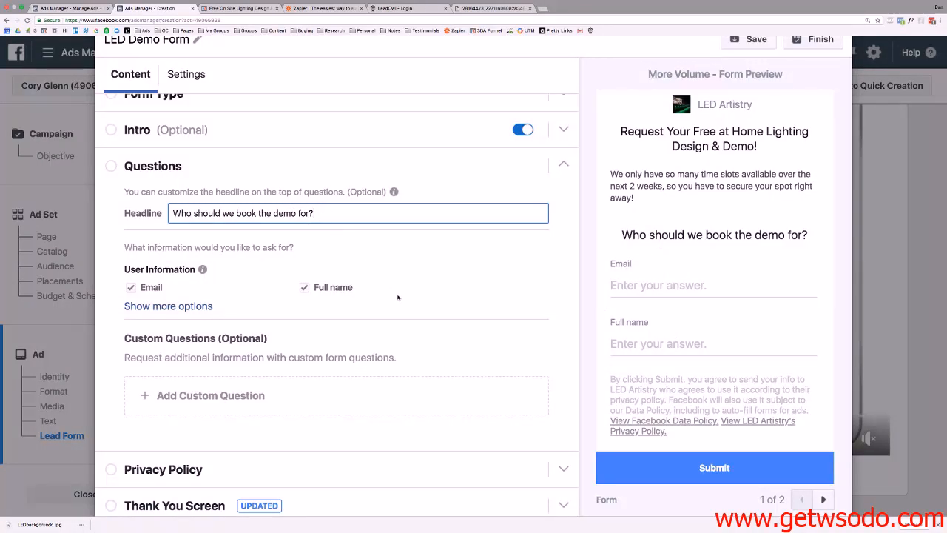
Add a Phone number question alongside Email and Full name, leaving Street address off.
{"action": "scroll", "coordinate": [397, 297], "scroll_direction": "down", "scroll_amount": 1}
{"action": "left_click", "coordinate": [161, 269]}
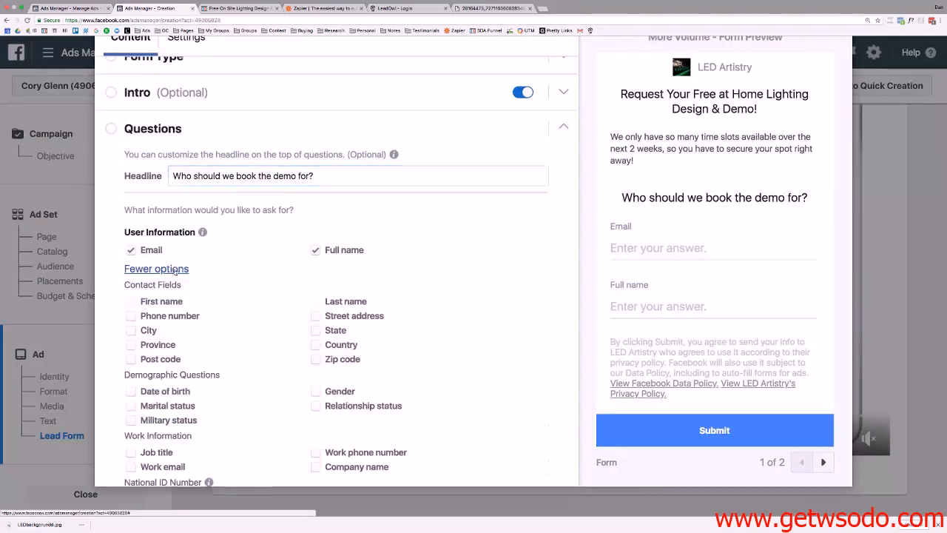
{"action": "left_click", "coordinate": [172, 316]}
{"action": "scroll", "coordinate": [184, 144], "scroll_direction": "down", "scroll_amount": 3}
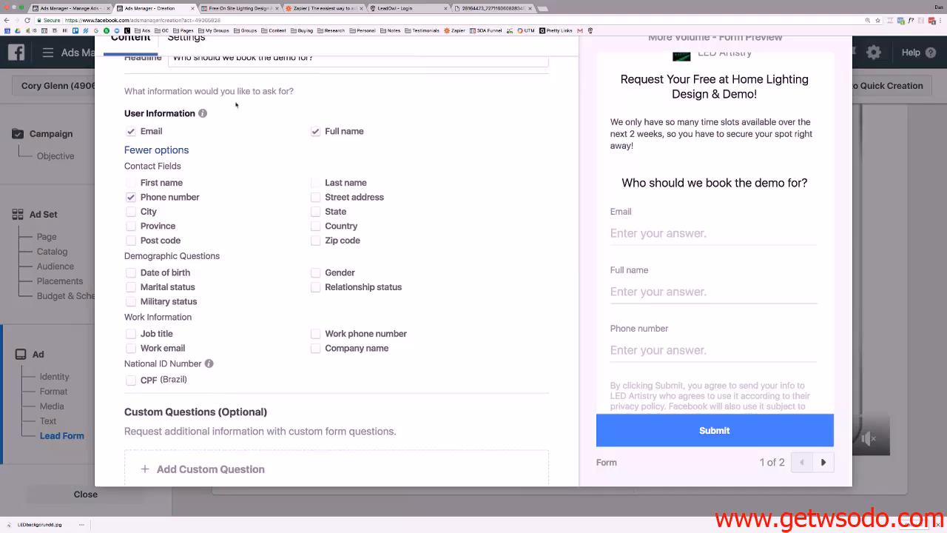
{"action": "scroll", "coordinate": [209, 113], "scroll_direction": "up", "scroll_amount": 1}
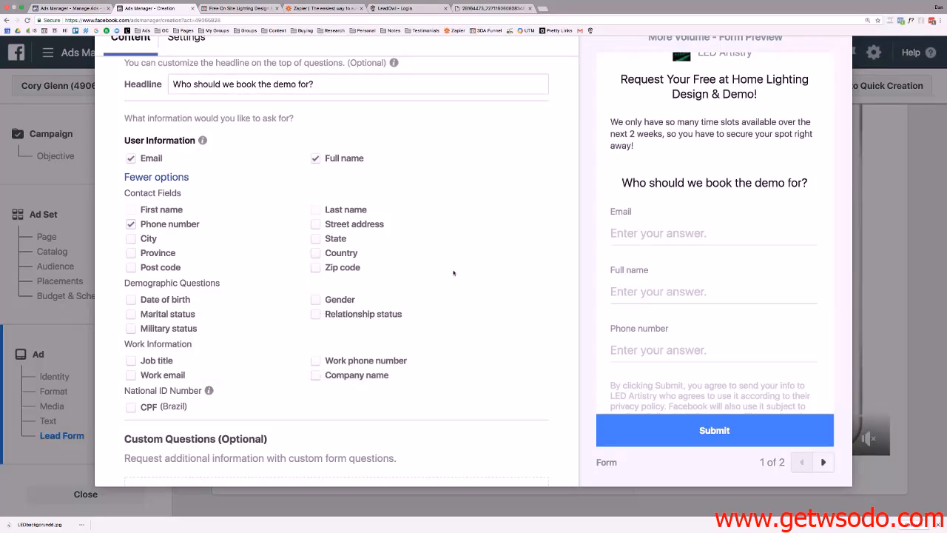
{"action": "left_click", "coordinate": [315, 224]}
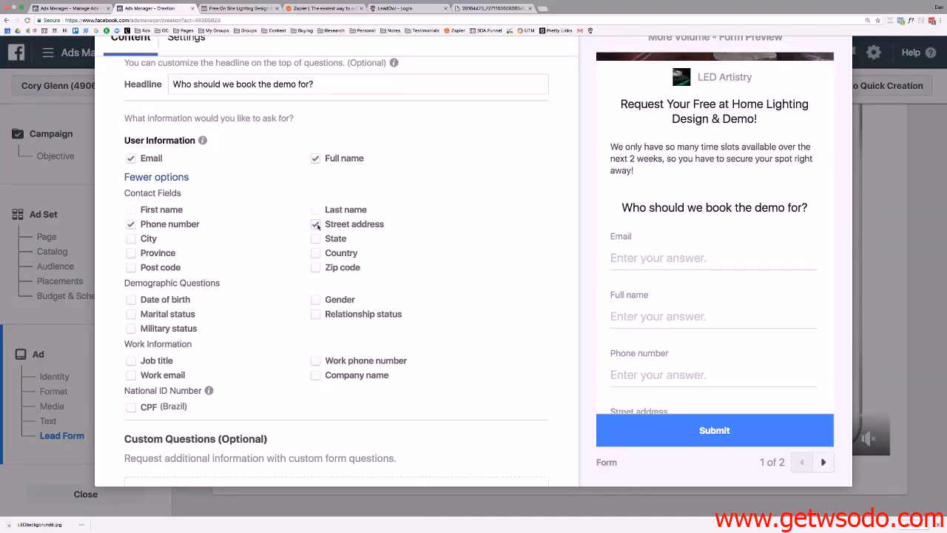
{"action": "left_click", "coordinate": [316, 225]}
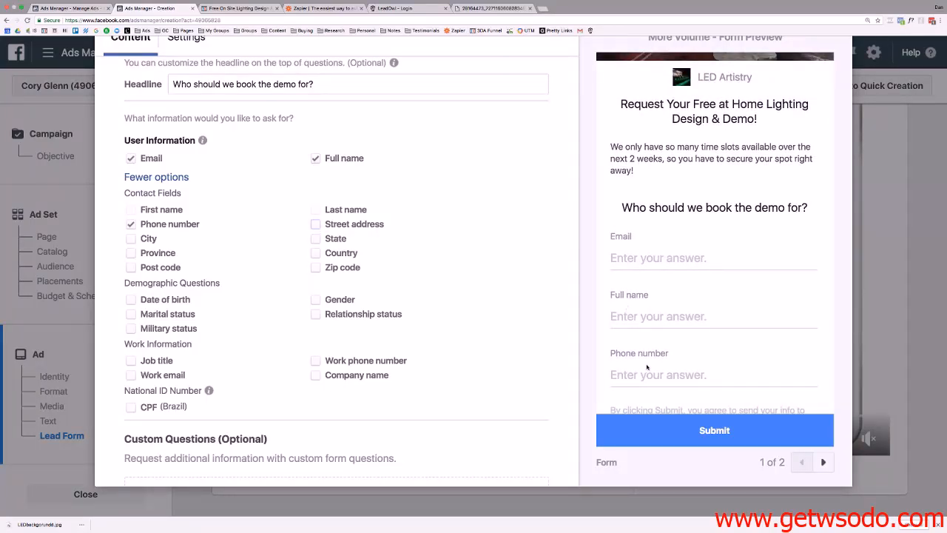
{"action": "scroll", "coordinate": [647, 361], "scroll_direction": "down", "scroll_amount": 2}
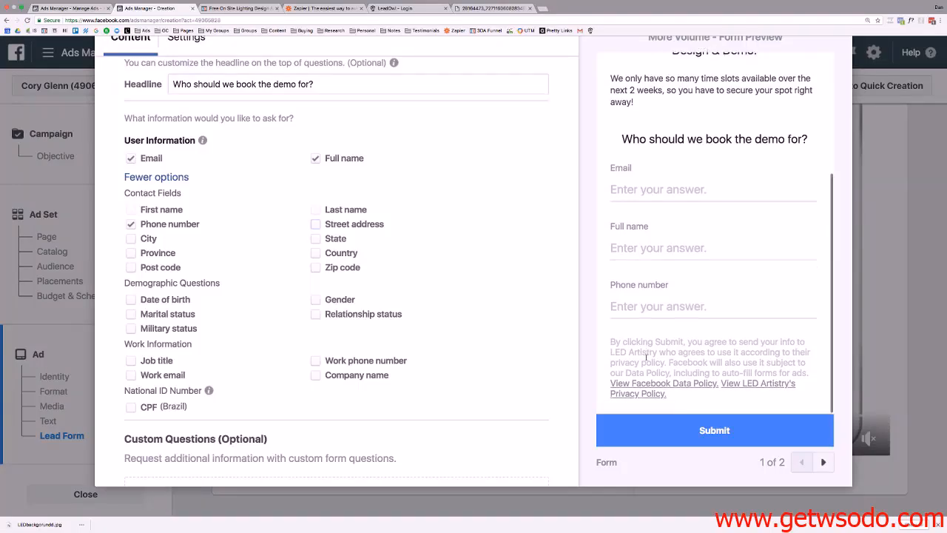
{"action": "scroll", "coordinate": [647, 358], "scroll_direction": "up", "scroll_amount": 5}
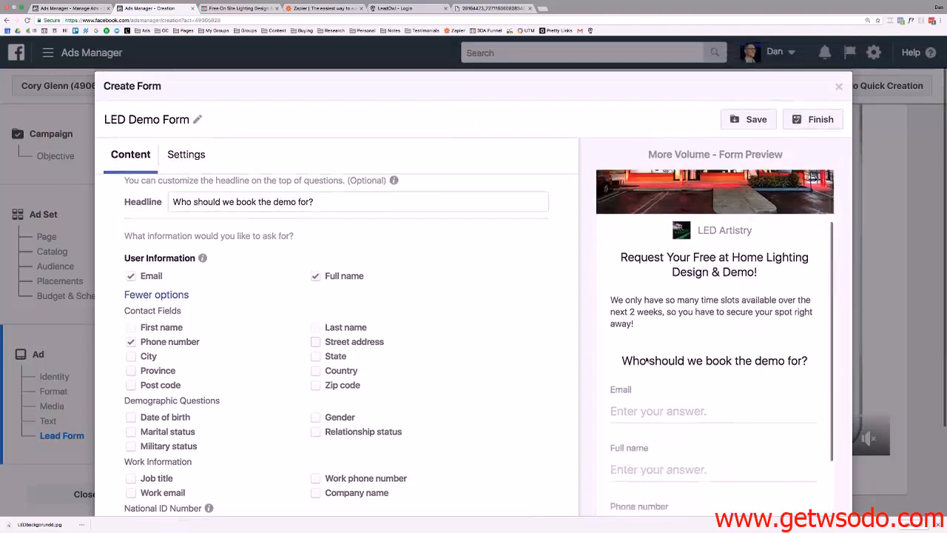
{"action": "scroll", "coordinate": [646, 361], "scroll_direction": "down", "scroll_amount": 5}
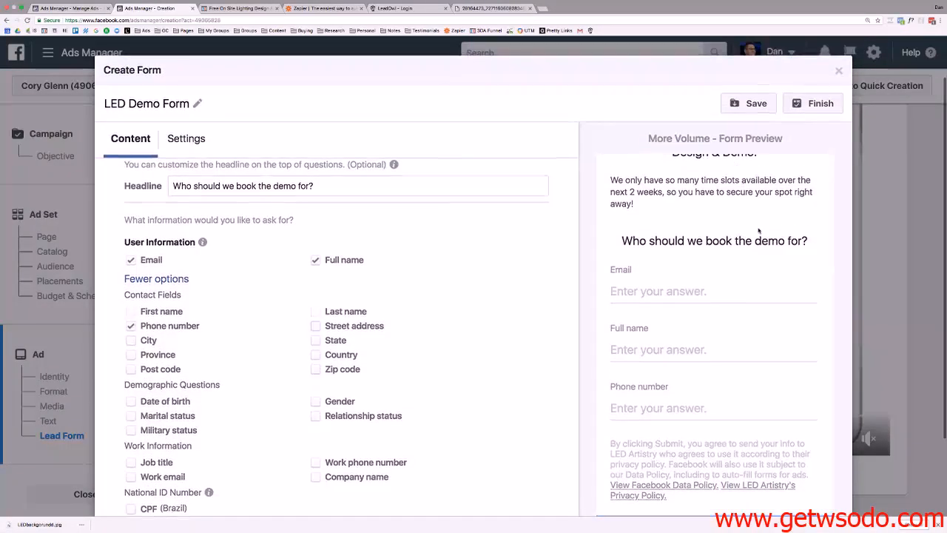
{"action": "scroll", "coordinate": [759, 231], "scroll_direction": "up", "scroll_amount": 3}
Save the lead form as a draft and expand the Privacy Policy section.
{"action": "left_click", "coordinate": [733, 102]}
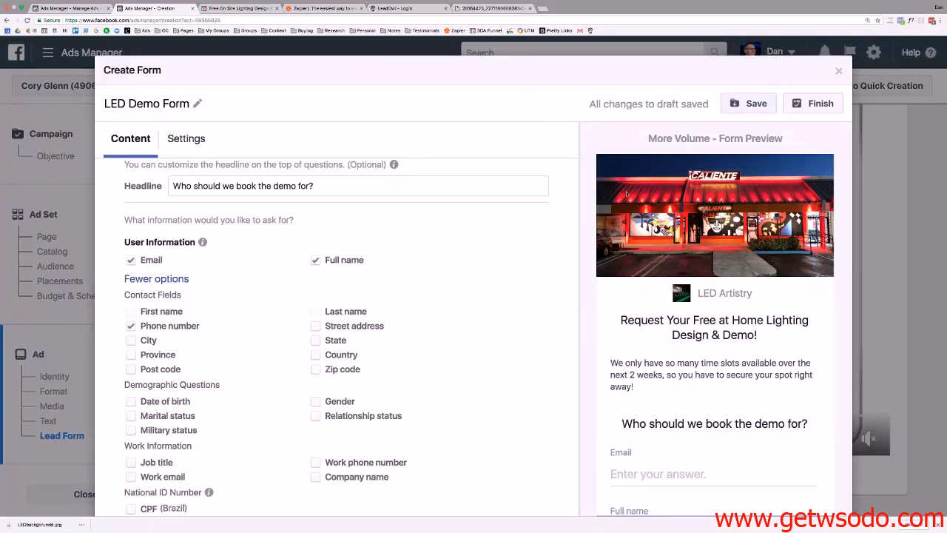
{"action": "scroll", "coordinate": [712, 291], "scroll_direction": "down", "scroll_amount": 5}
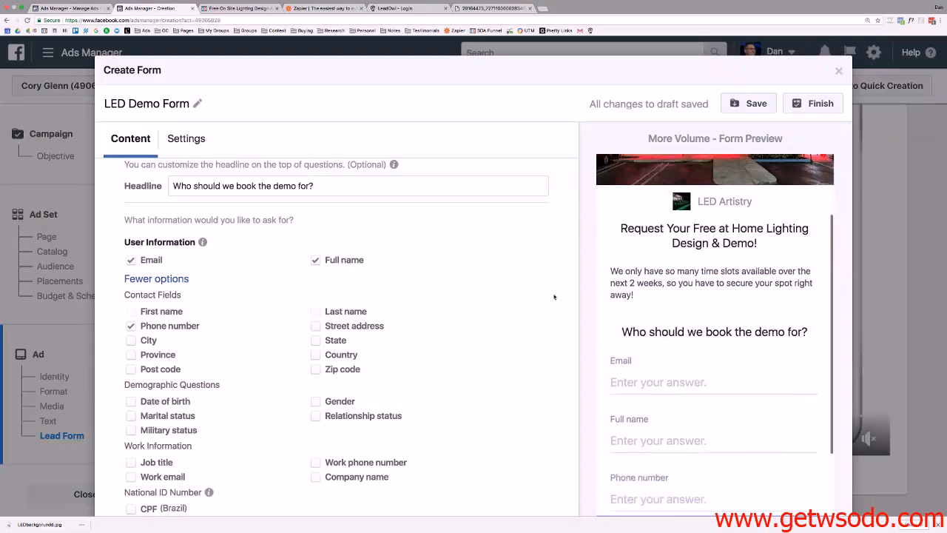
{"action": "scroll", "coordinate": [501, 279], "scroll_direction": "down", "scroll_amount": 5}
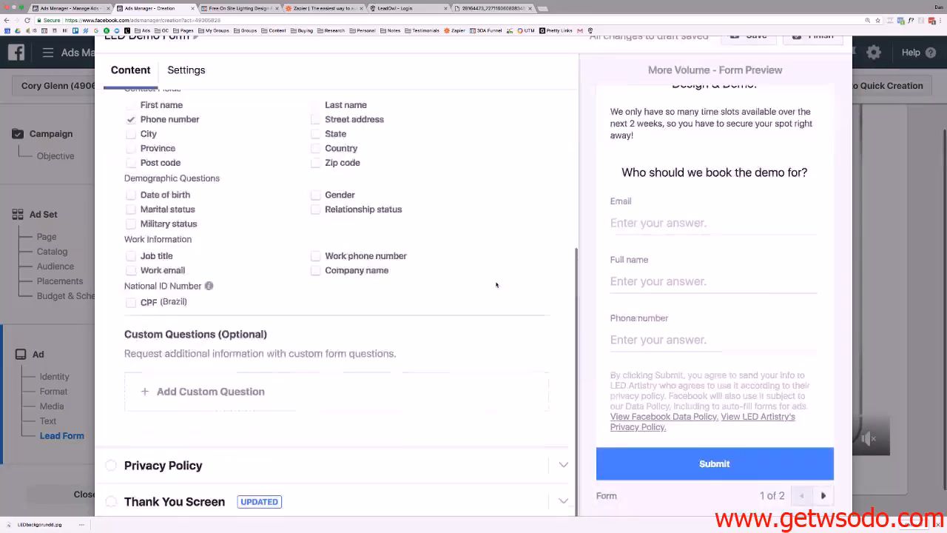
{"action": "left_click", "coordinate": [155, 432]}
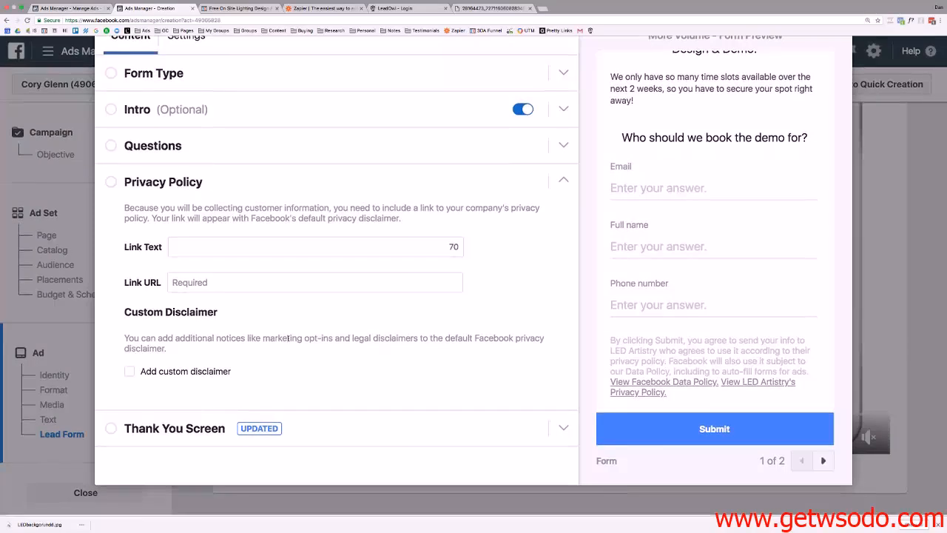
Select the privacy policy Link URL field, then open a blank Chrome tab.
{"action": "left_click", "coordinate": [411, 284]}
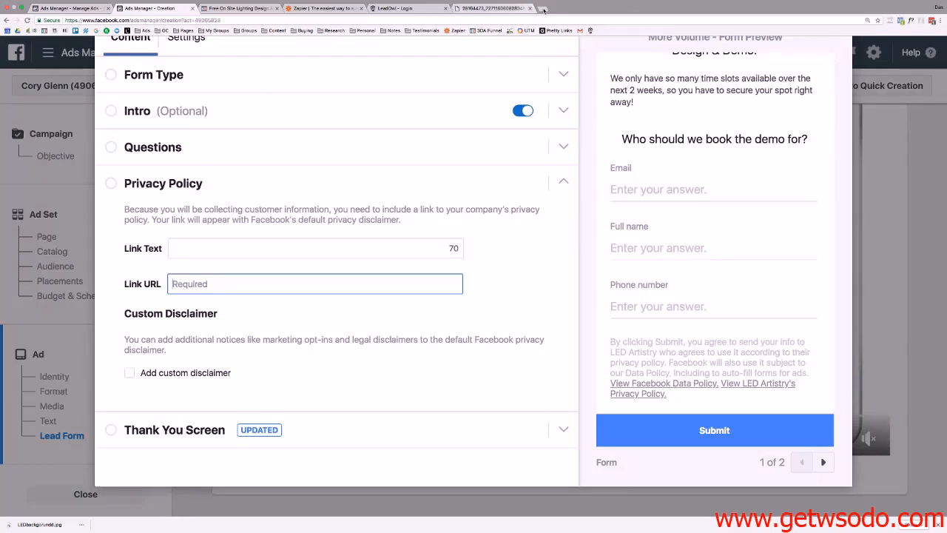
{"action": "left_click", "coordinate": [543, 8]}
Search Google for 'led artistry' and browse the led-artistry.com homepage down to its footer.
{"action": "type", "text": "led artistry"}
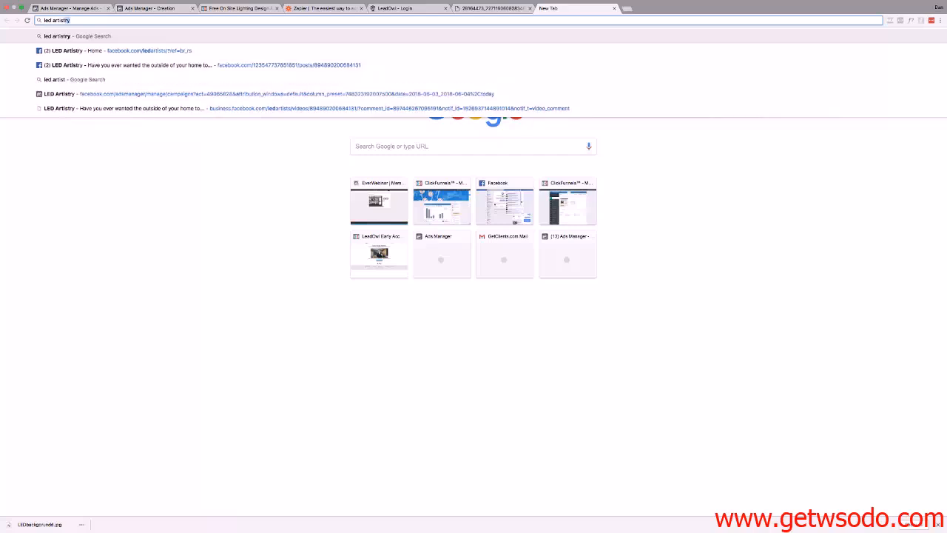
{"action": "key", "text": "Return"}
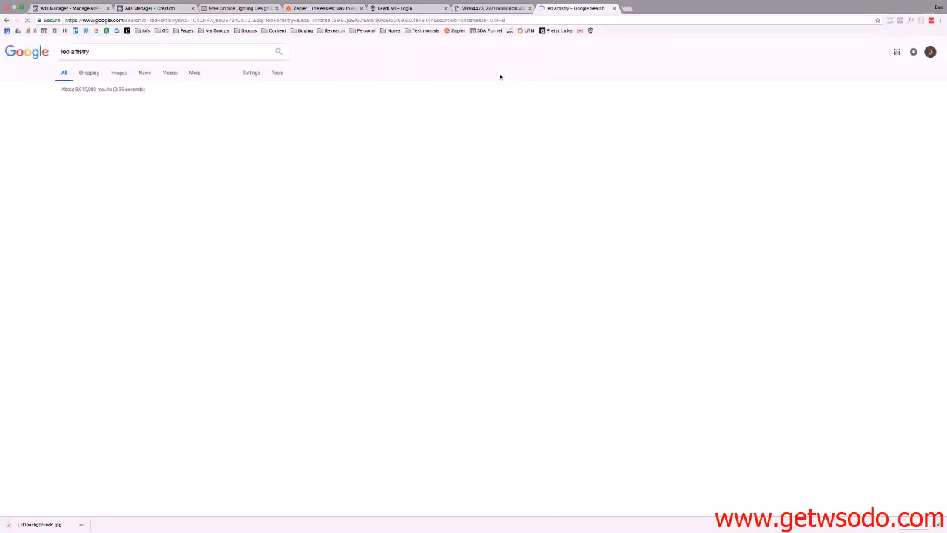
{"action": "left_click", "coordinate": [94, 107]}
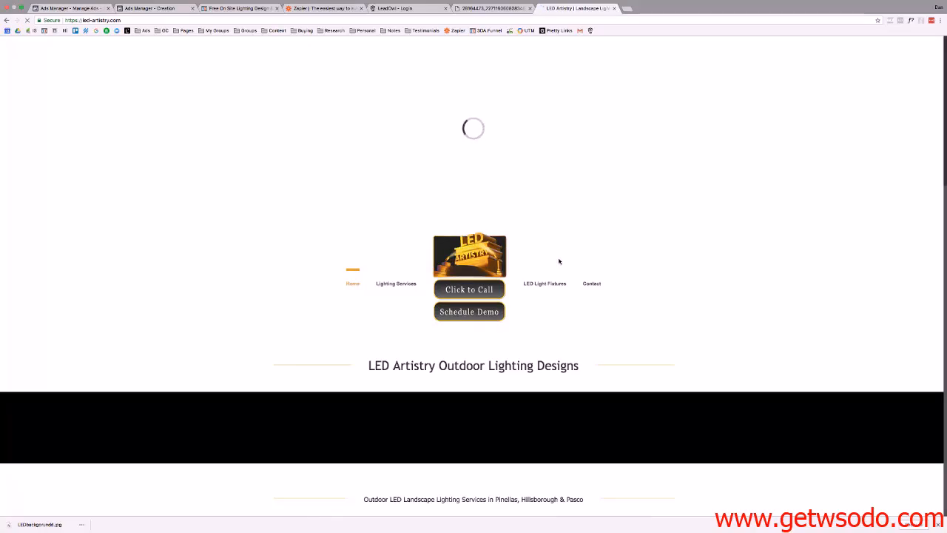
{"action": "scroll", "coordinate": [560, 260], "scroll_direction": "down", "scroll_amount": 15}
{"action": "scroll", "coordinate": [559, 260], "scroll_direction": "up", "scroll_amount": 1}
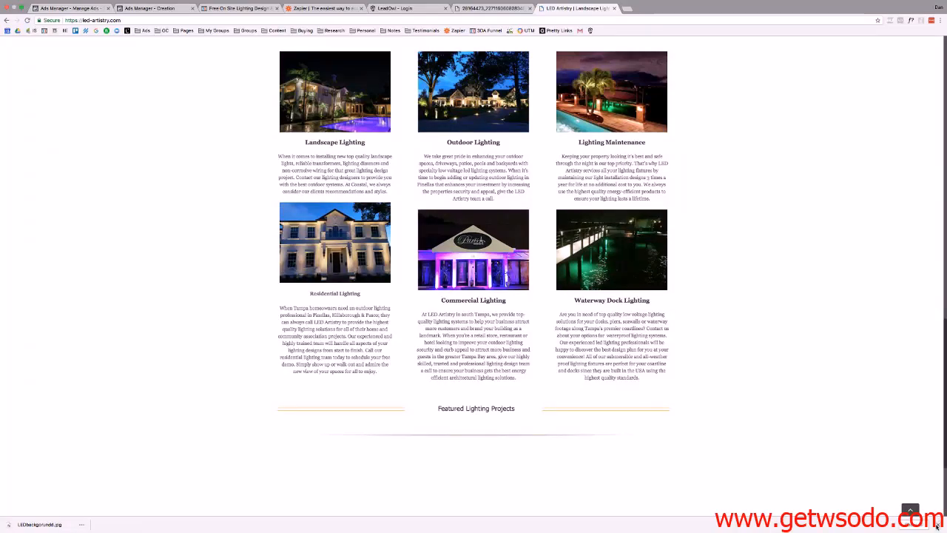
{"action": "scroll", "coordinate": [812, 452], "scroll_direction": "down", "scroll_amount": 4}
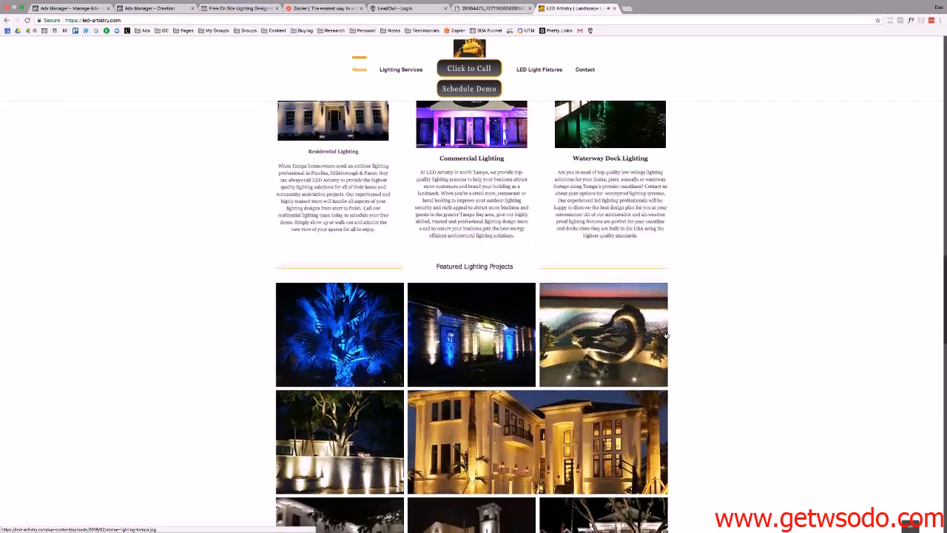
{"action": "scroll", "coordinate": [666, 336], "scroll_direction": "down", "scroll_amount": 10}
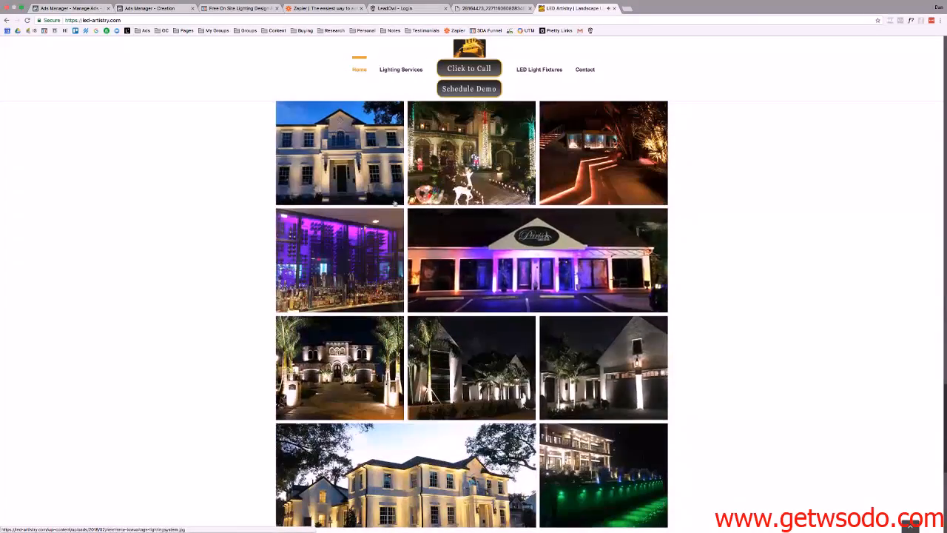
{"action": "scroll", "coordinate": [560, 221], "scroll_direction": "up", "scroll_amount": 5}
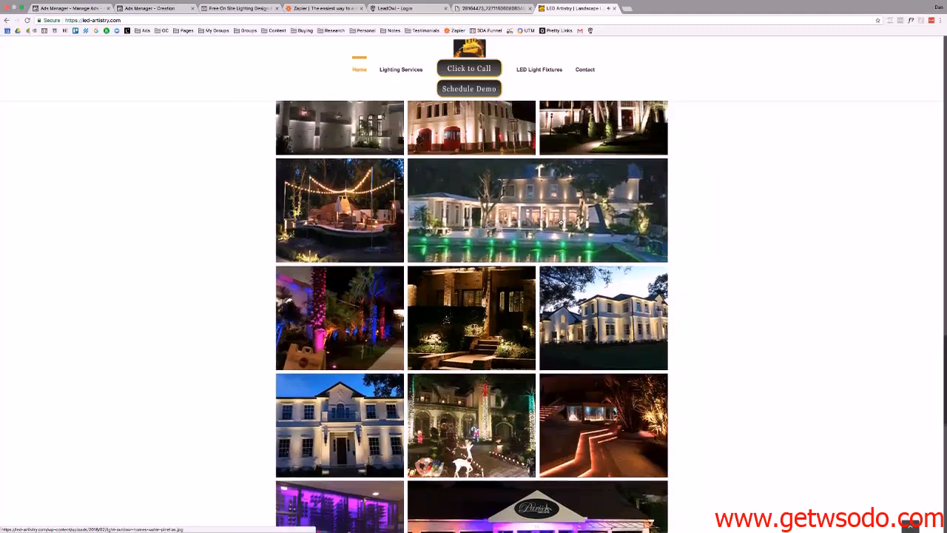
{"action": "scroll", "coordinate": [560, 221], "scroll_direction": "down", "scroll_amount": 10}
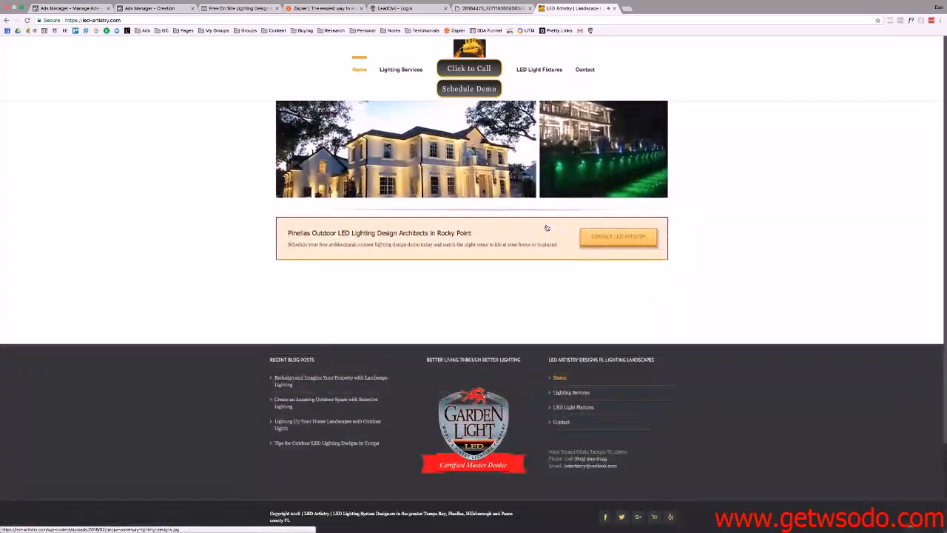
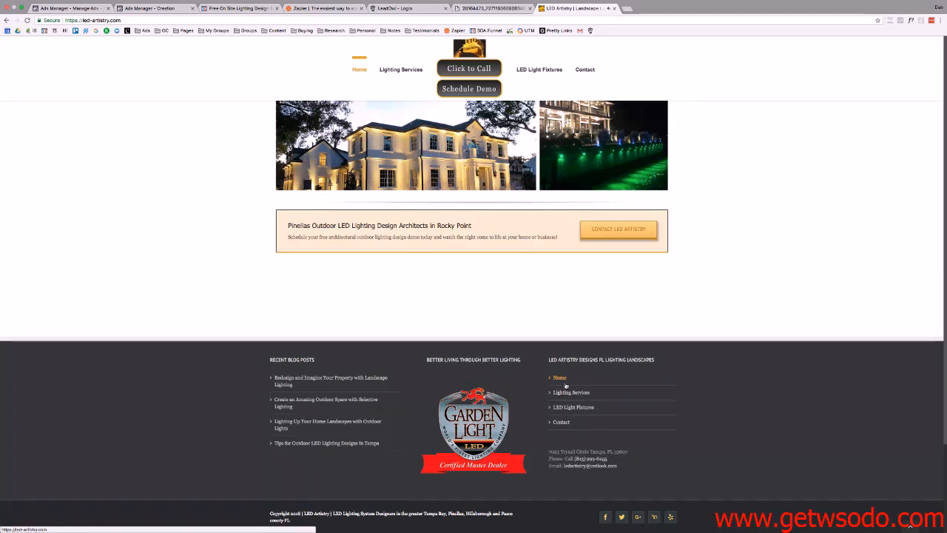
Open the LED Artistry contact page and try the /tcs and /privacy paths, both 404.
{"action": "left_click", "coordinate": [562, 423]}
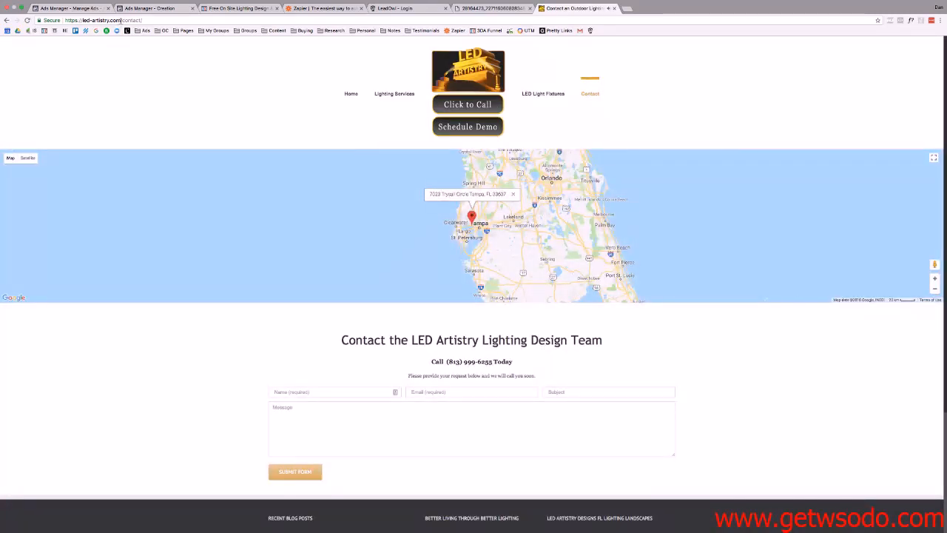
{"action": "left_click_drag", "start_coordinate": [122, 20], "coordinate": [203, 22]}
{"action": "type", "text": "tcs"}
{"action": "key", "text": "Return"}
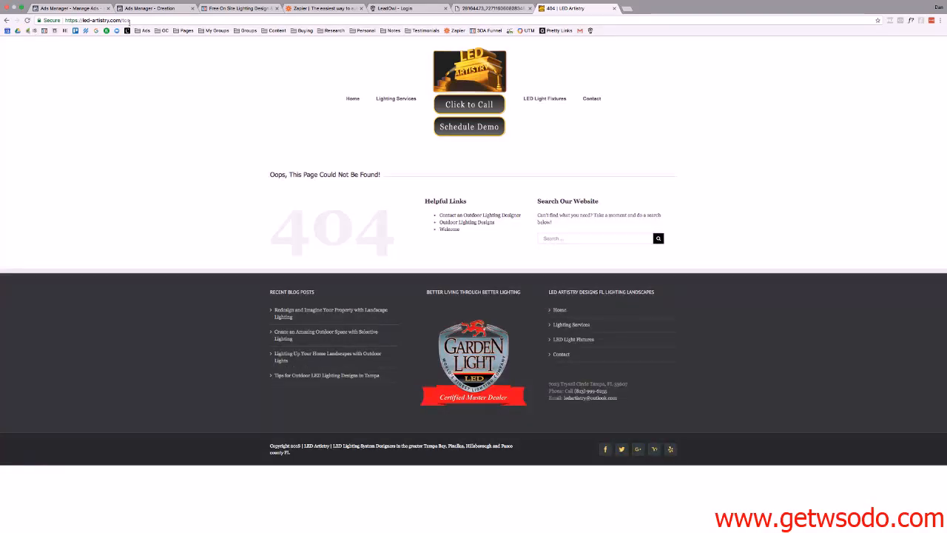
{"action": "left_click_drag", "start_coordinate": [122, 21], "coordinate": [165, 23]}
{"action": "type", "text": "pri"}
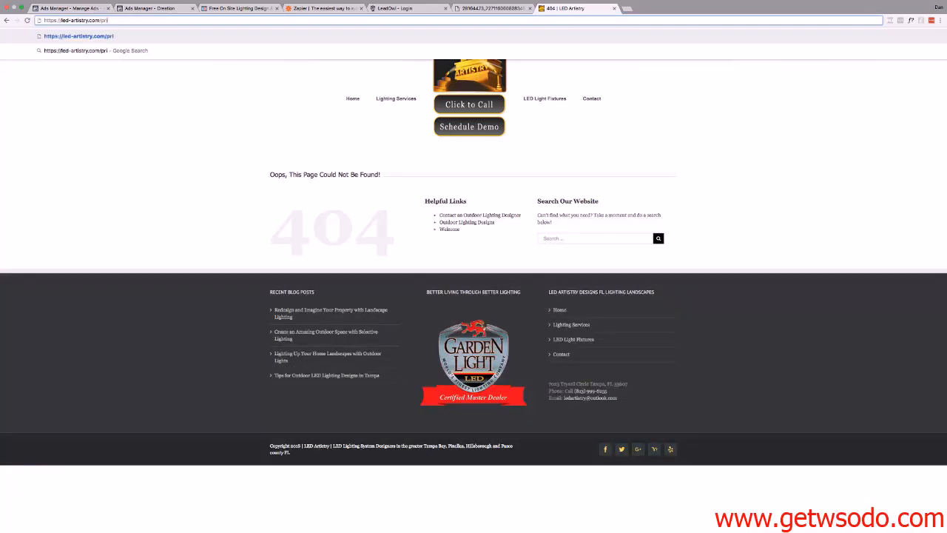
{"action": "type", "text": "vacy"}
{"action": "key", "text": "Return"}
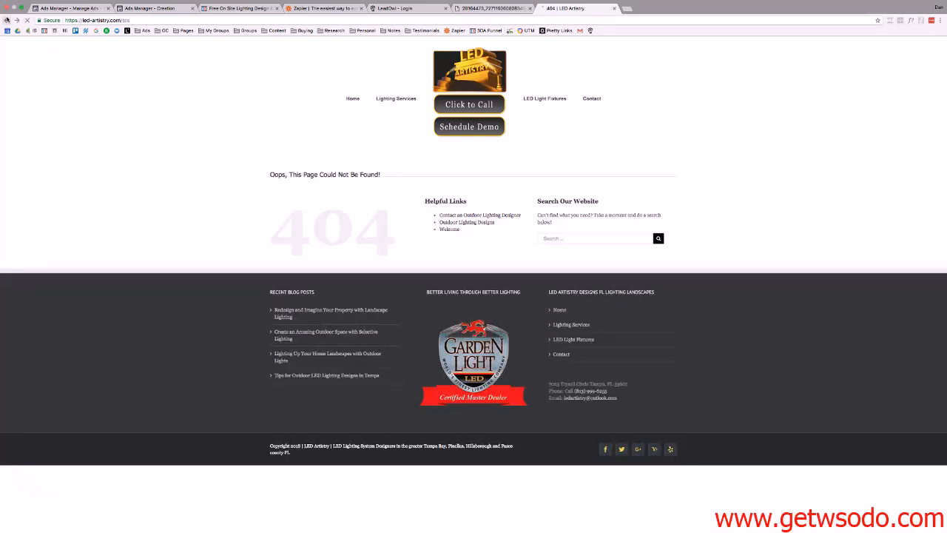
Go back to the contact page and select its full web address.
{"action": "left_click", "coordinate": [6, 20]}
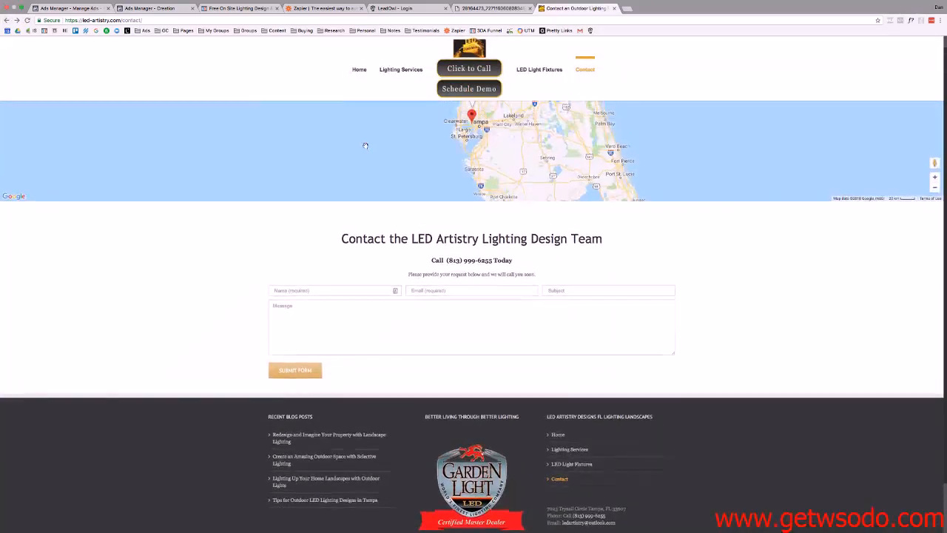
{"action": "scroll", "coordinate": [366, 146], "scroll_direction": "up", "scroll_amount": 5}
{"action": "scroll", "coordinate": [366, 146], "scroll_direction": "down", "scroll_amount": 2}
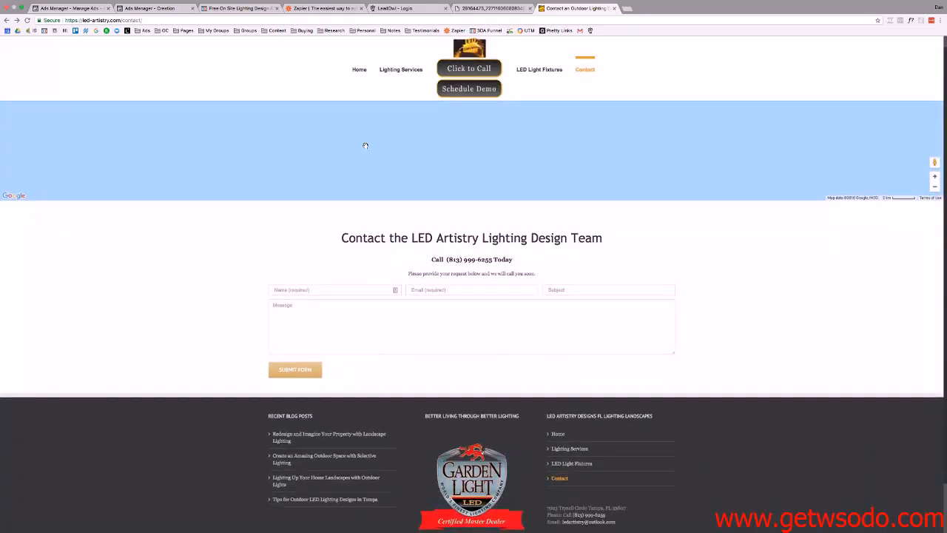
{"action": "scroll", "coordinate": [366, 146], "scroll_direction": "down", "scroll_amount": 2}
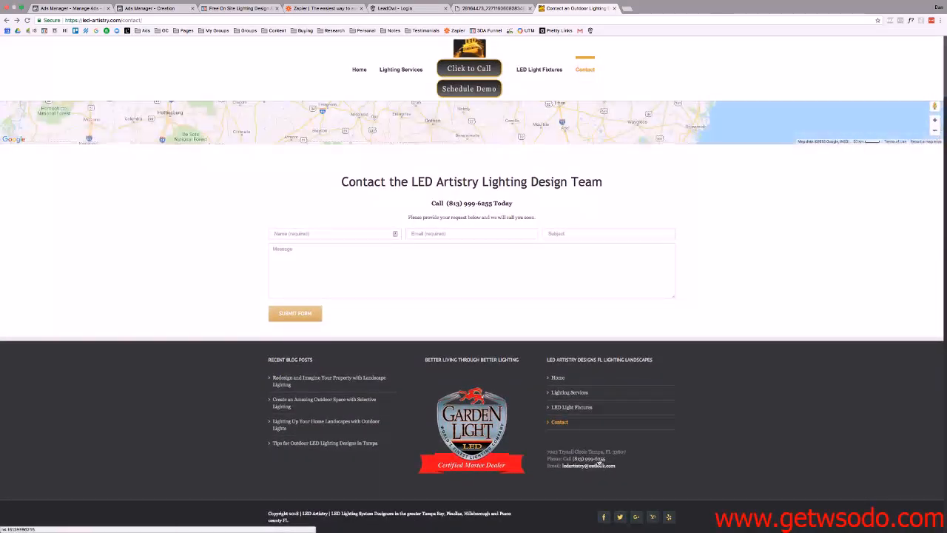
{"action": "left_click", "coordinate": [164, 20]}
{"action": "key", "text": "super+c"}
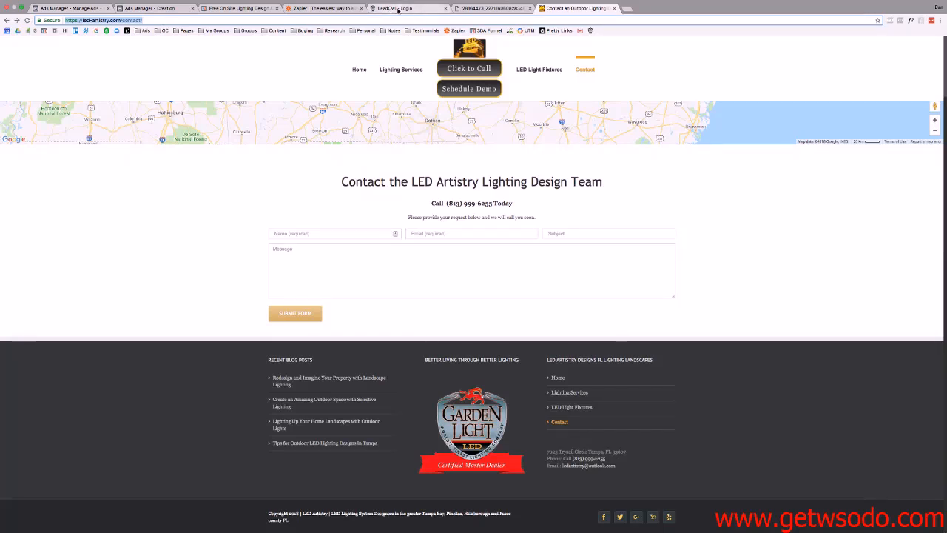
Paste the contact page address as the lead form's Privacy Policy Link URL.
{"action": "left_click", "coordinate": [152, 9]}
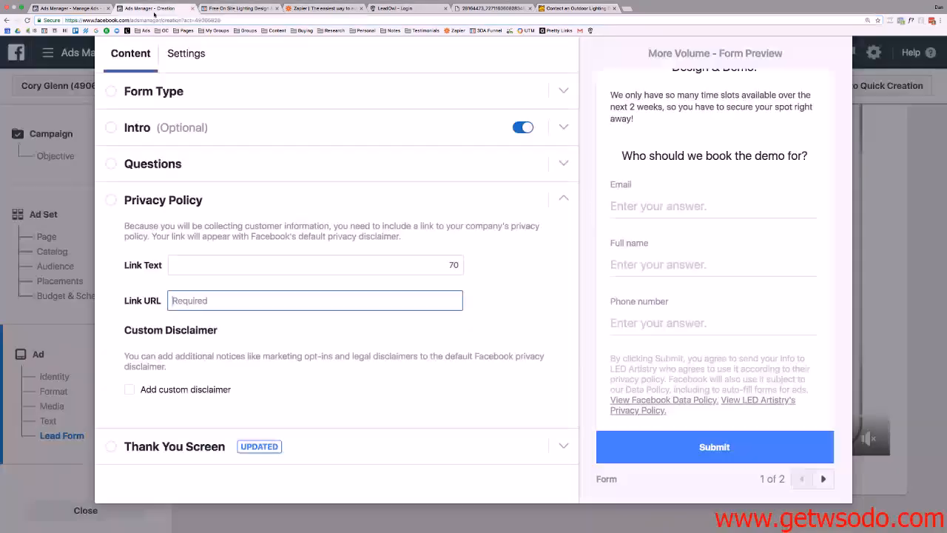
{"action": "key", "text": "super+v"}
{"action": "left_click", "coordinate": [290, 395]}
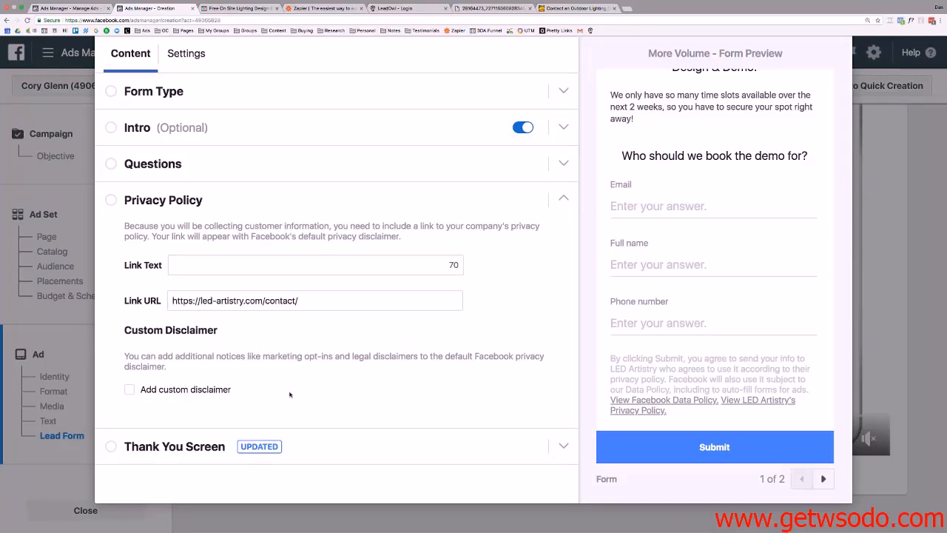
Expand the Thank You Screen settings and bring the headline field into view.
{"action": "left_click", "coordinate": [563, 447]}
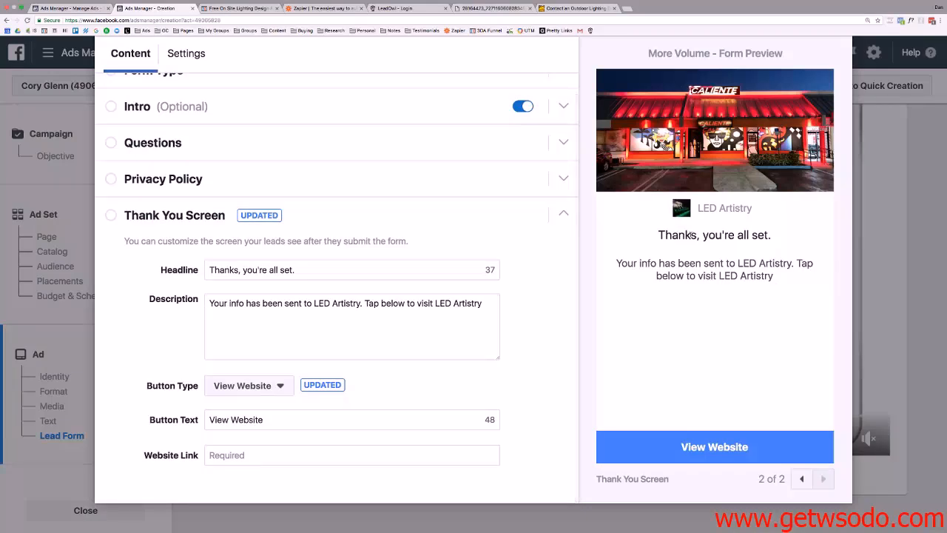
{"action": "left_click", "coordinate": [319, 271]}
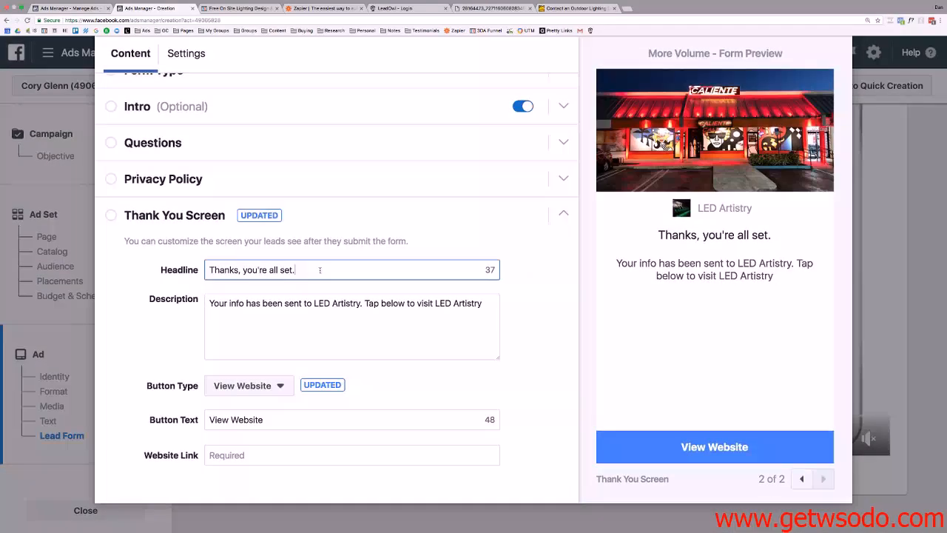
{"action": "key", "text": "BackSpace"}
{"action": "scroll", "coordinate": [195, 218], "scroll_direction": "up", "scroll_amount": 1}
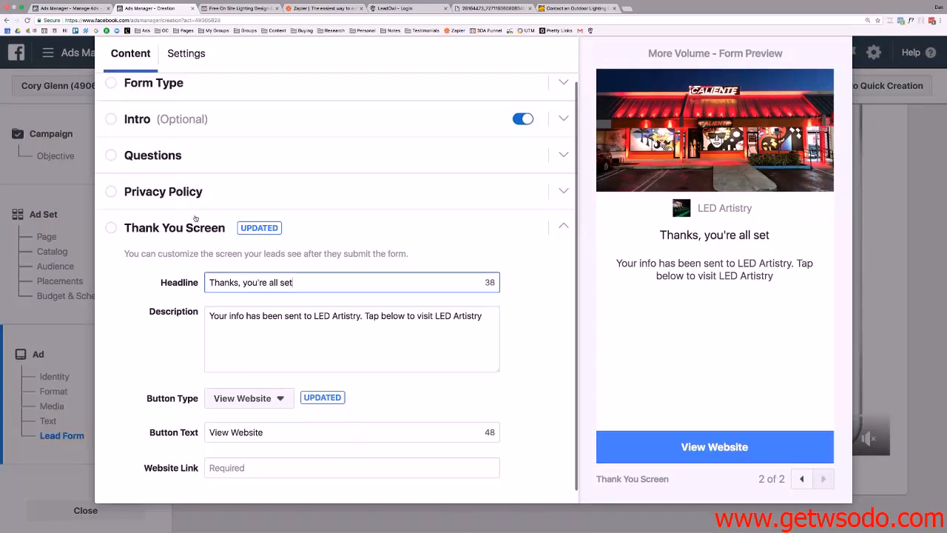
{"action": "scroll", "coordinate": [232, 195], "scroll_direction": "down", "scroll_amount": 1}
{"action": "scroll", "coordinate": [196, 182], "scroll_direction": "up", "scroll_amount": 2}
{"action": "scroll", "coordinate": [196, 182], "scroll_direction": "down", "scroll_amount": 1}
{"action": "scroll", "coordinate": [159, 185], "scroll_direction": "up", "scroll_amount": 1}
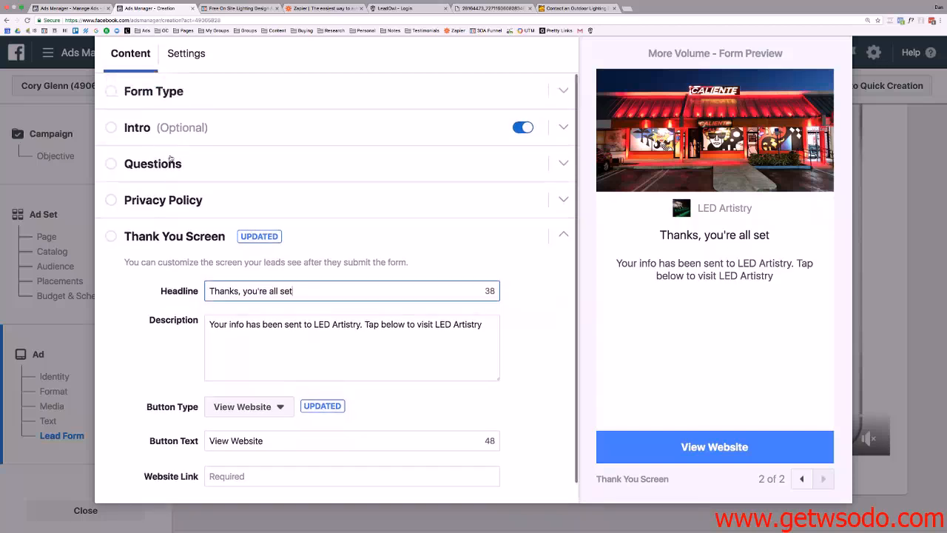
{"action": "scroll", "coordinate": [195, 207], "scroll_direction": "down", "scroll_amount": 1}
{"action": "left_click", "coordinate": [563, 216]}
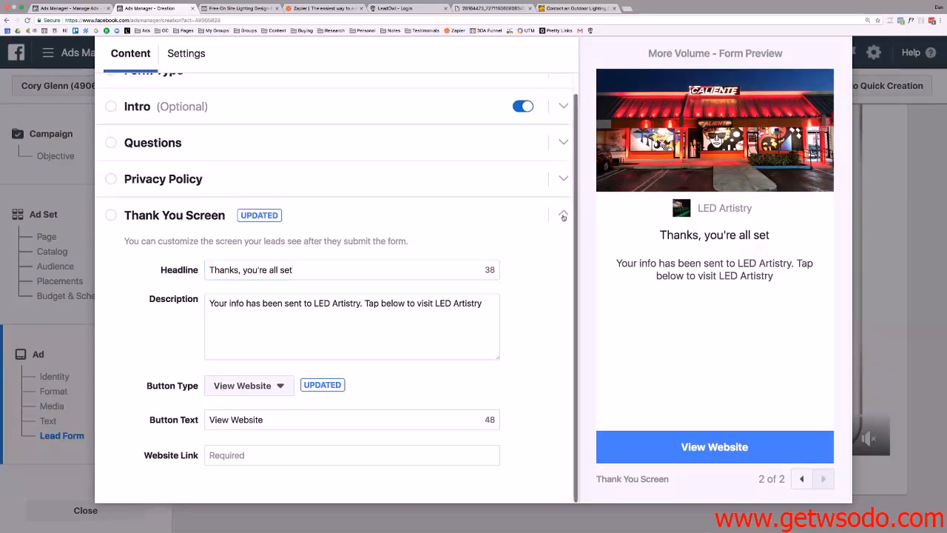
{"action": "left_click", "coordinate": [511, 232]}
{"action": "scroll", "coordinate": [377, 173], "scroll_direction": "down", "scroll_amount": 1}
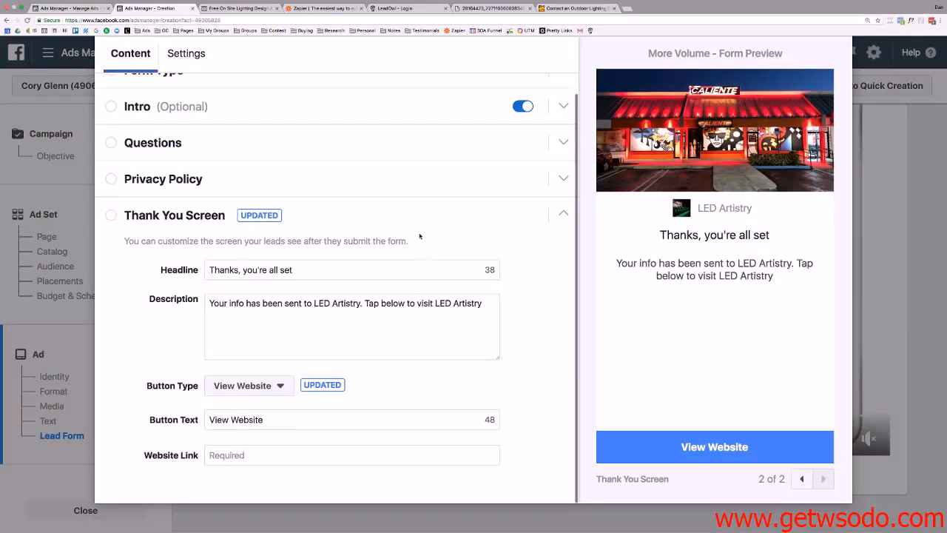
Replace the headline with 'Success! One of our Reps will be calling you shortly!'.
{"action": "left_click_drag", "start_coordinate": [307, 269], "coordinate": [150, 256]}
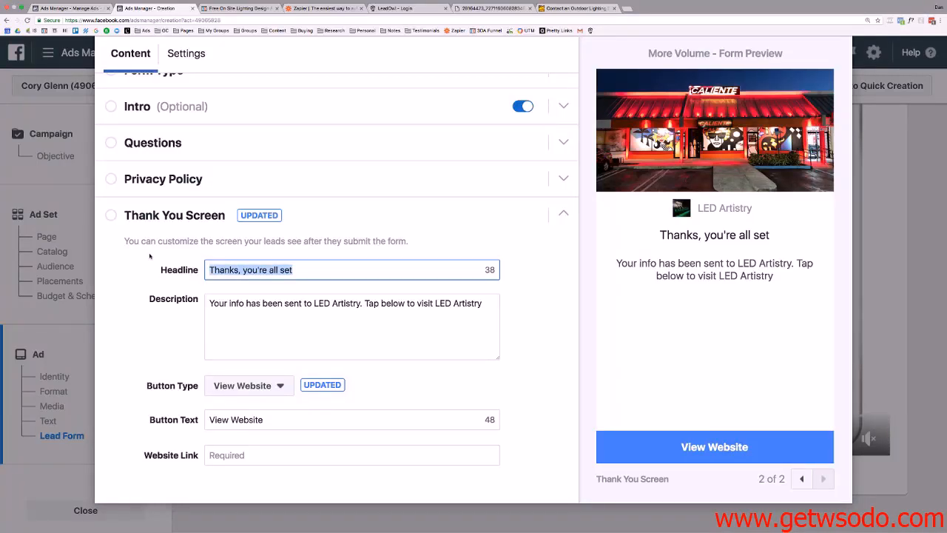
{"action": "type", "text": "Succ"}
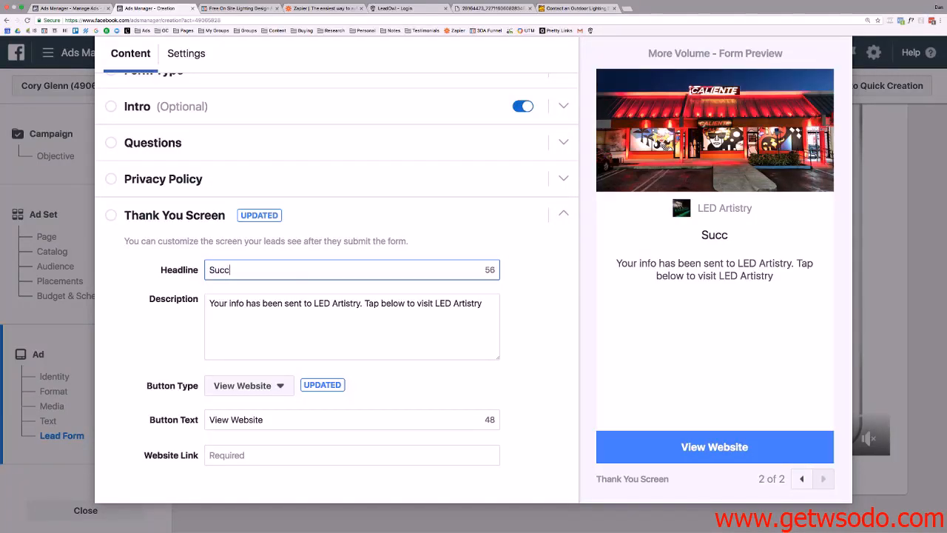
{"action": "type", "text": "ess!"}
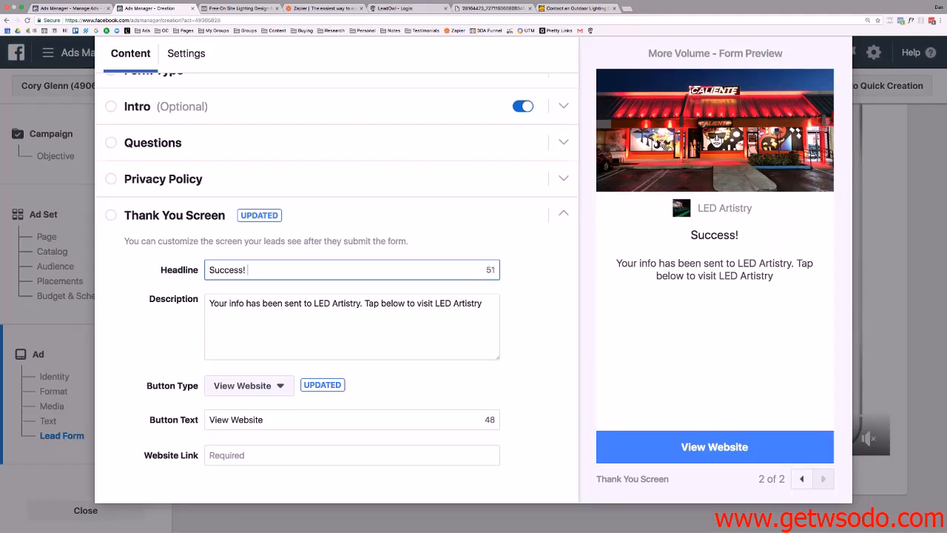
{"action": "type", "text": " One "}
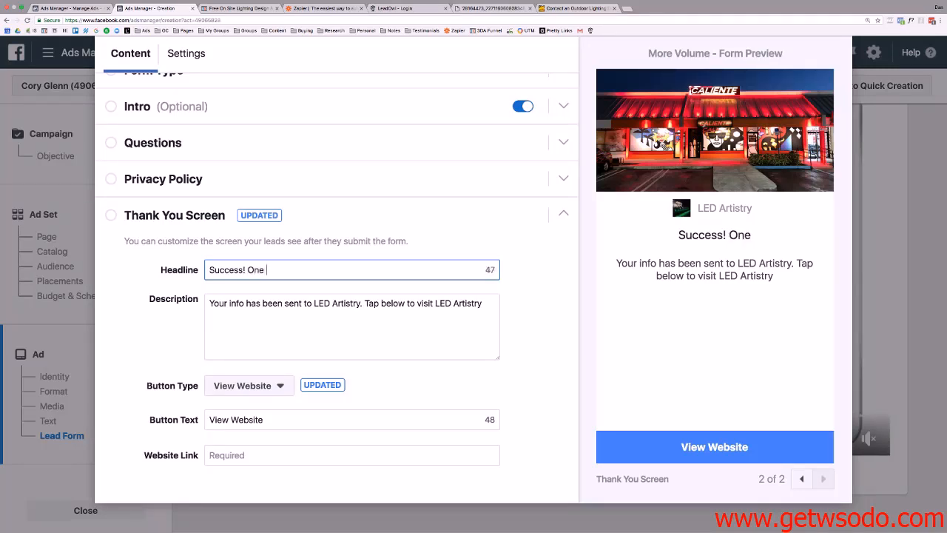
{"action": "type", "text": "of our Re"}
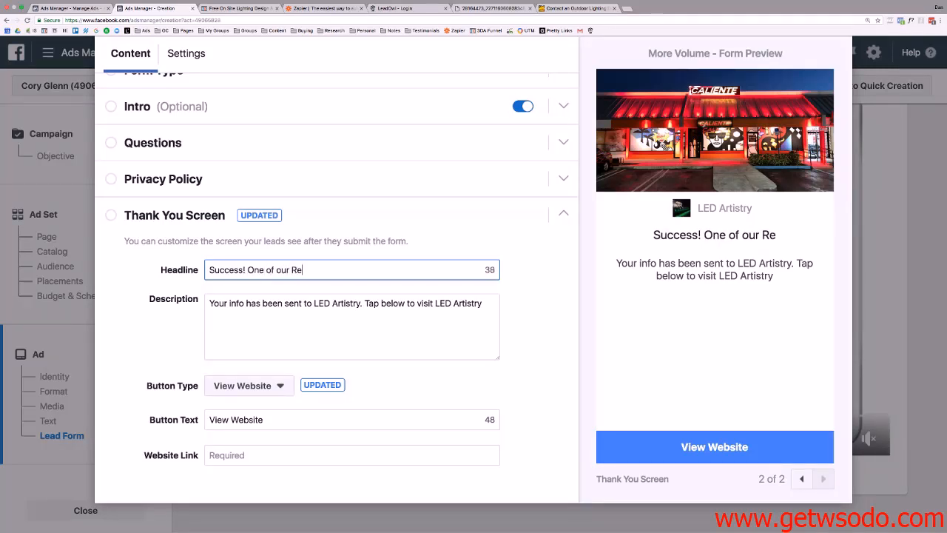
{"action": "type", "text": "ps will be cal"}
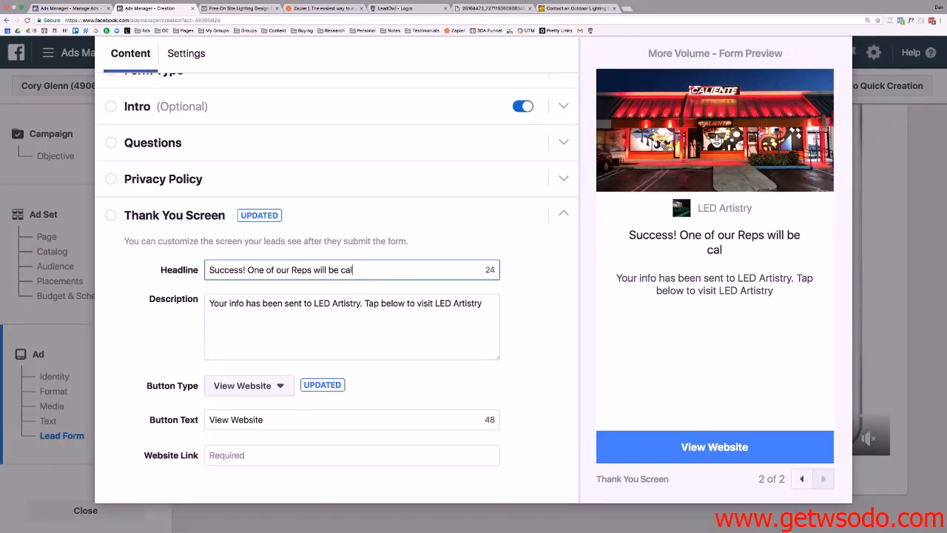
{"action": "type", "text": "ling you shortly!"}
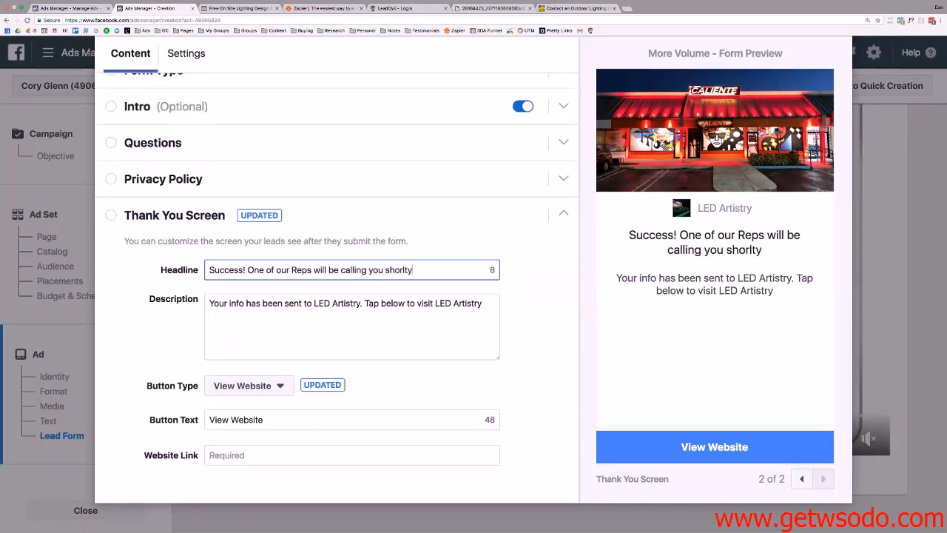
{"action": "key", "text": "BackSpace"}
{"action": "key", "text": "BackSpace"}
{"action": "key", "text": "BackSpace"}
{"action": "key", "text": "BackSpace"}
{"action": "type", "text": "l"}
{"action": "key", "text": "BackSpace"}
{"action": "type", "text": "tly!"}
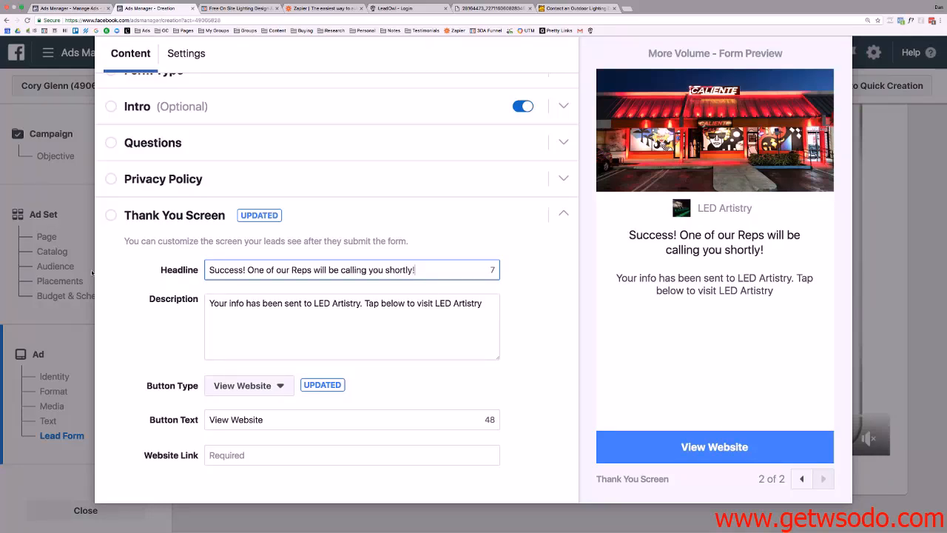
Rewrite the thank-you description to ask leads to answer their phone so they 'don't miss your spot!'.
{"action": "left_click", "coordinate": [312, 303]}
{"action": "type", "text": "a"}
{"action": "key", "text": "ctrl+a"}
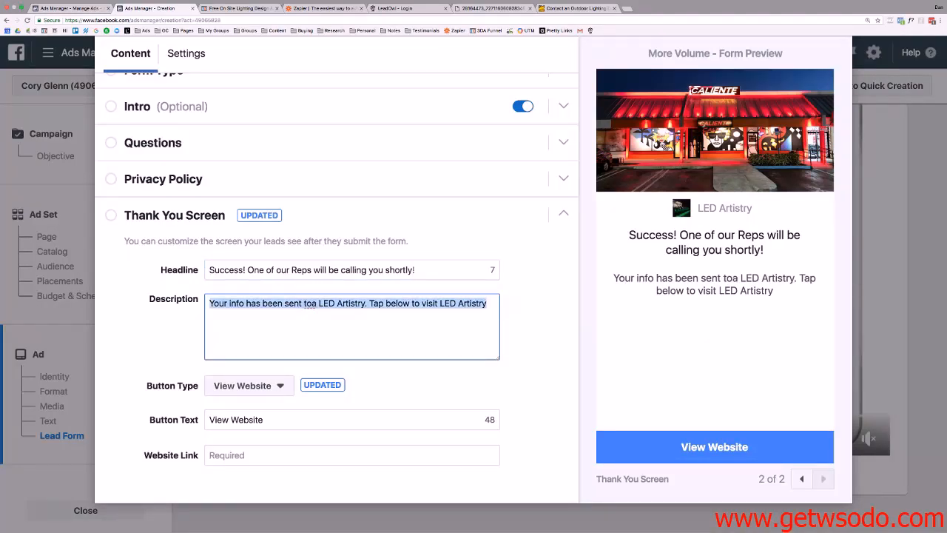
{"action": "type", "text": "P"}
{"action": "type", "text": "be sure"}
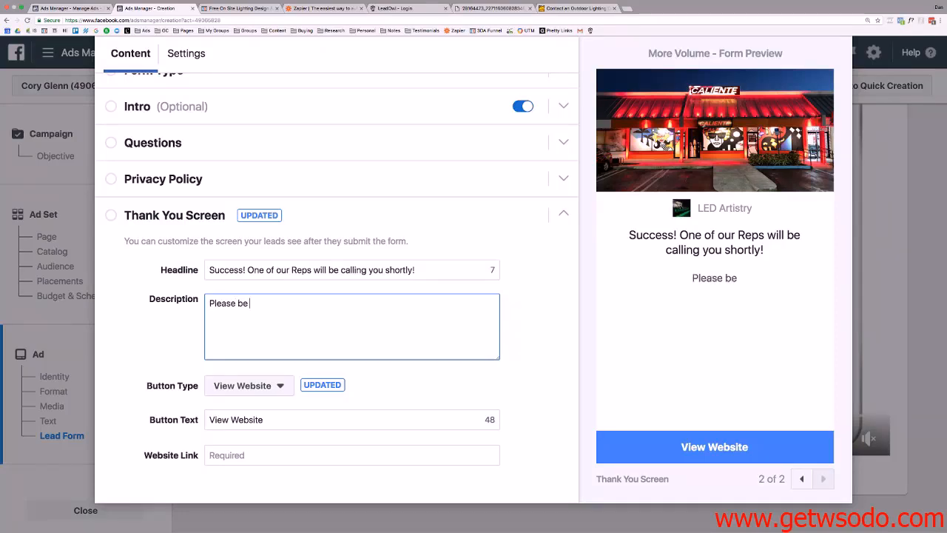
{"action": "key", "text": "BackSpace"}
{"action": "key", "text": "BackSpace"}
{"action": "type", "text": "re to answe"}
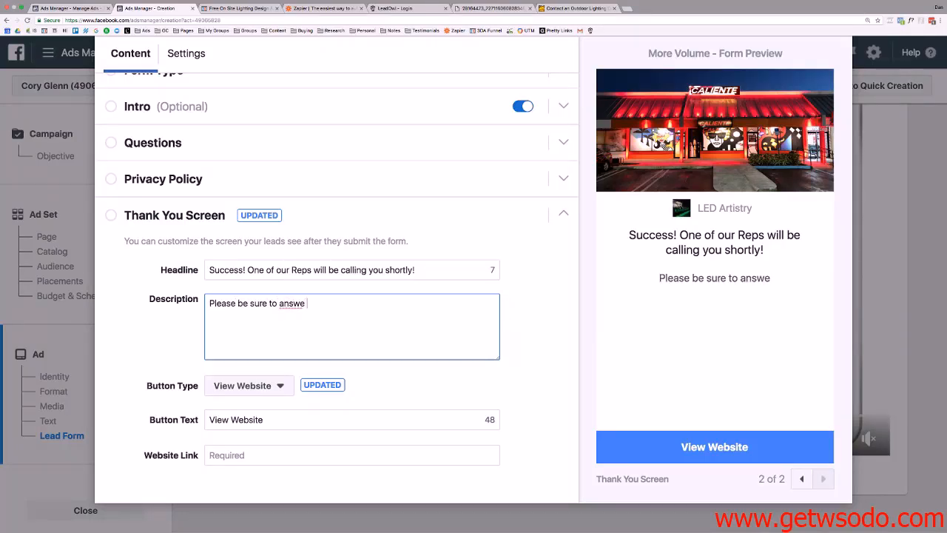
{"action": "type", "text": "r your ph"}
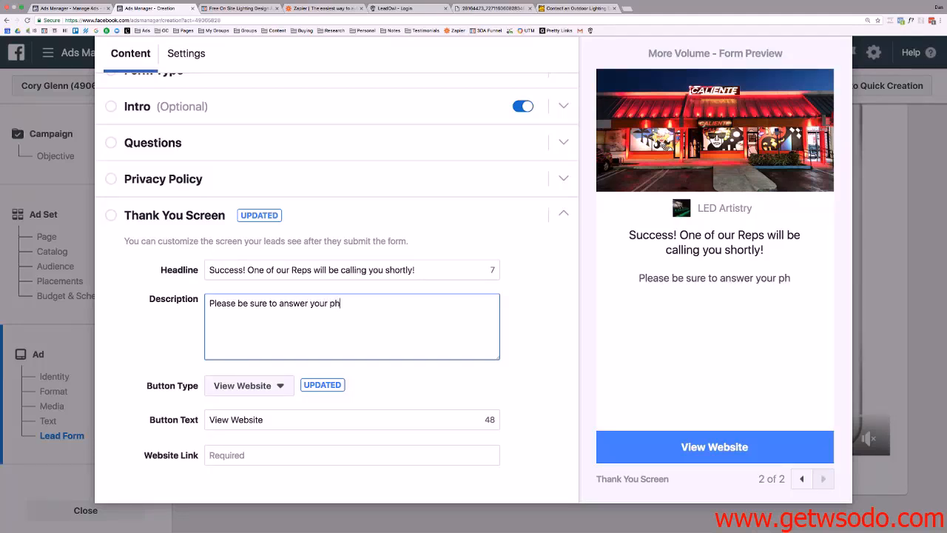
{"action": "type", "text": "one"}
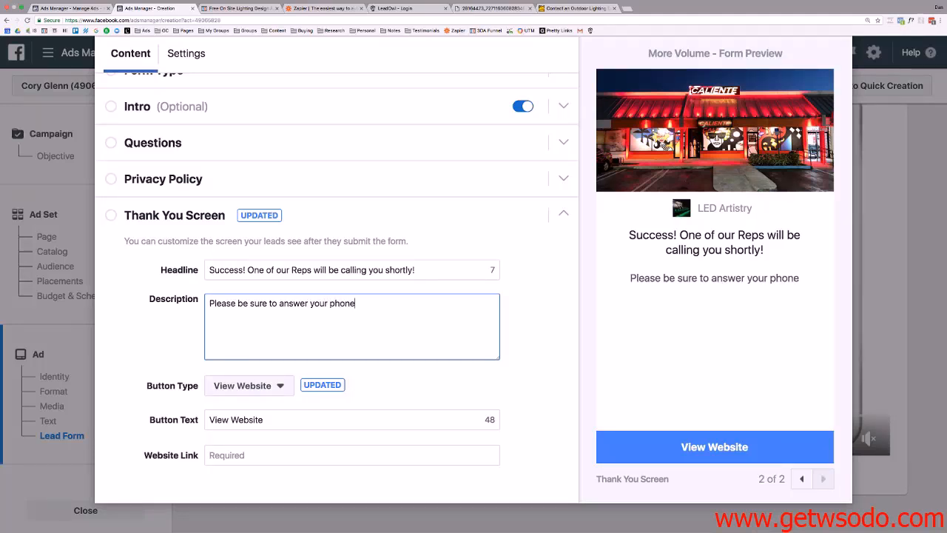
{"action": "type", "text": " so you don'"}
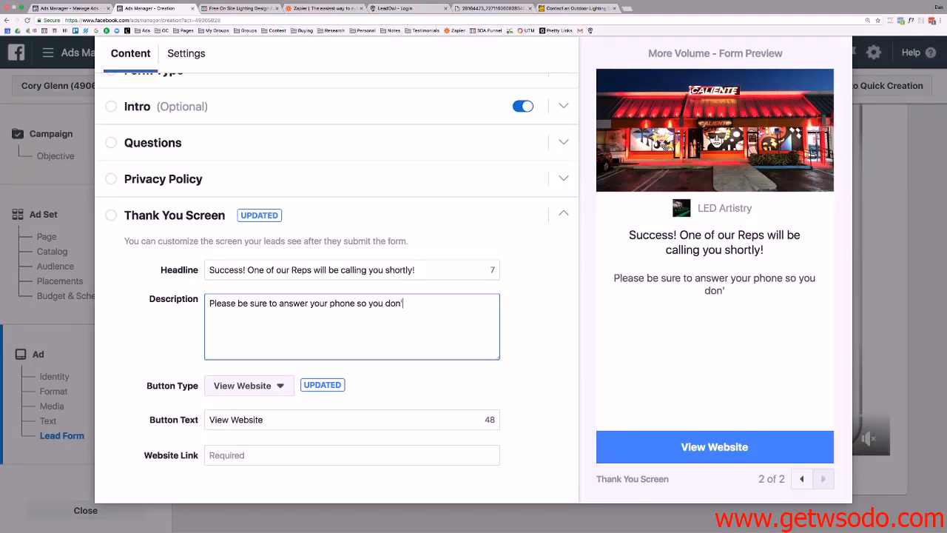
{"action": "type", "text": "t miss your spt"}
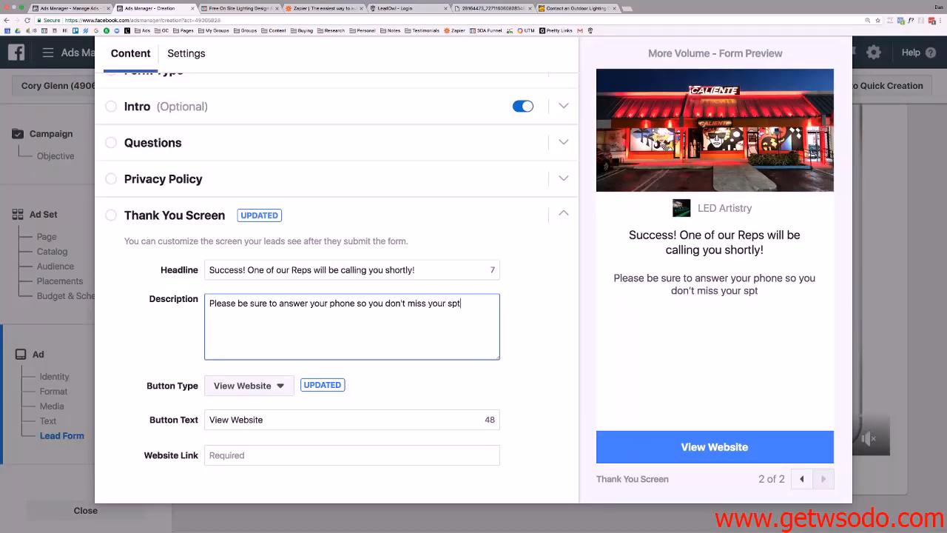
{"action": "key", "text": "BackSpace"}
{"action": "type", "text": "ot!"}
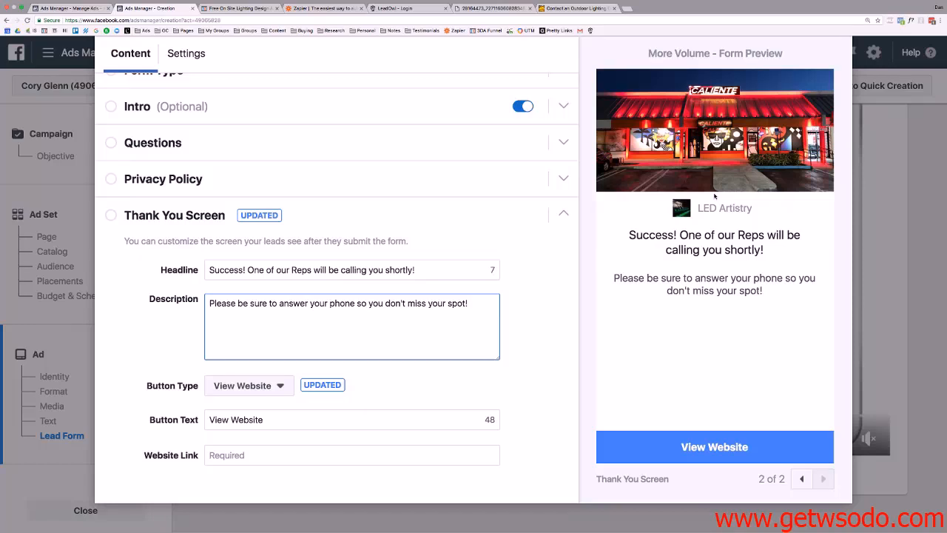
Change 'Reps' to 'LED Artists' in the thank-you headline.
{"action": "double_click", "coordinate": [307, 269]}
{"action": "type", "text": "LED Artists"}
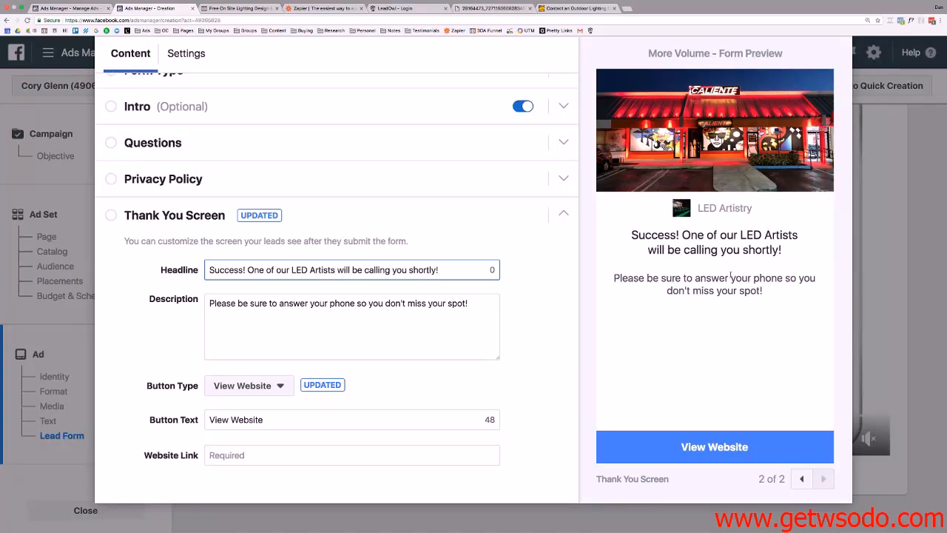
{"action": "left_click", "coordinate": [260, 392]}
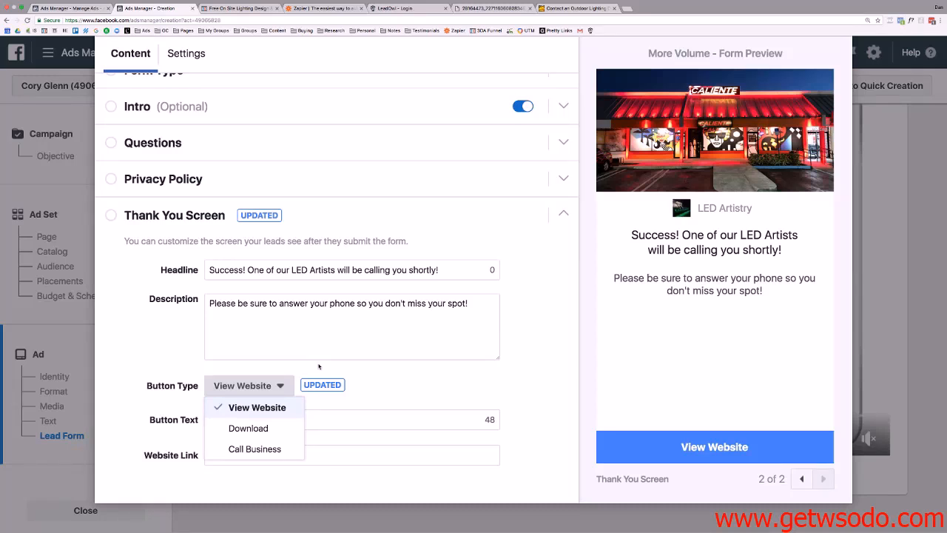
Set the thank-you button type to Call Business, then return to the LED Artistry contact tab.
{"action": "left_click", "coordinate": [255, 449]}
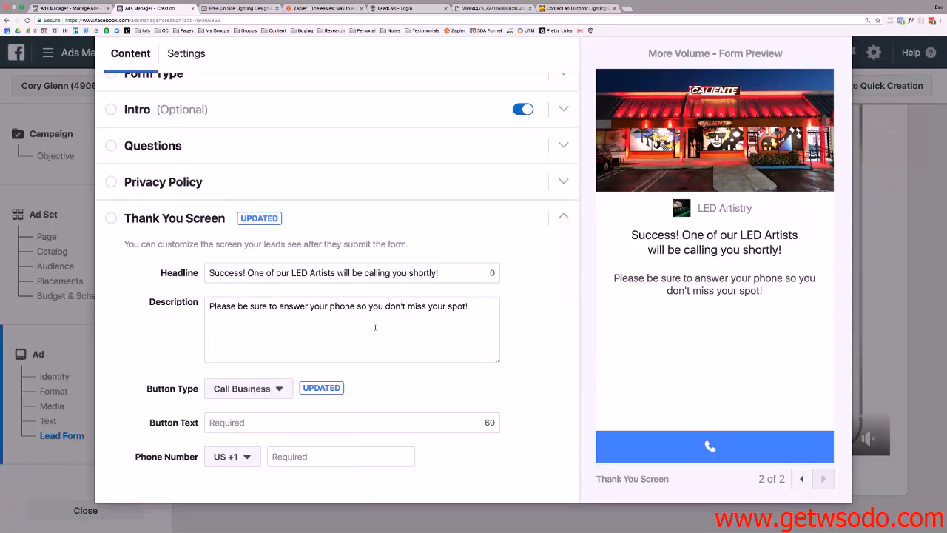
{"action": "left_click", "coordinate": [476, 305]}
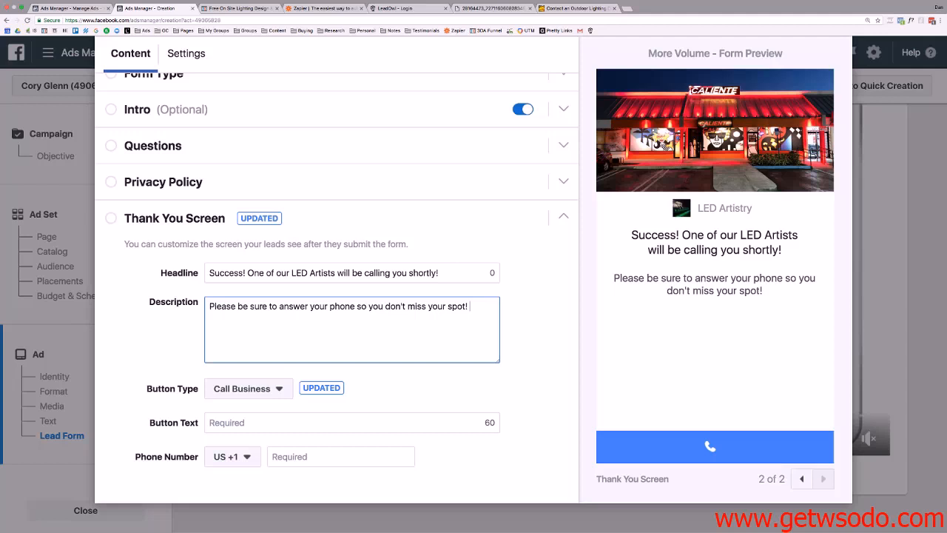
{"action": "left_click", "coordinate": [574, 8]}
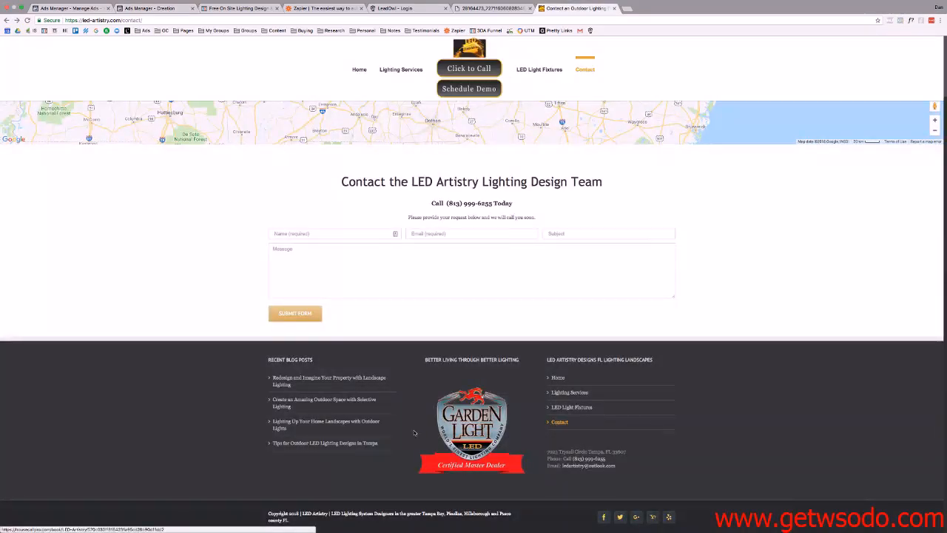
Open the LED Artistry homepage, select its web address, and return to the lead form editor.
{"action": "scroll", "coordinate": [560, 425], "scroll_direction": "up", "scroll_amount": 1}
{"action": "scroll", "coordinate": [560, 425], "scroll_direction": "up", "scroll_amount": 1}
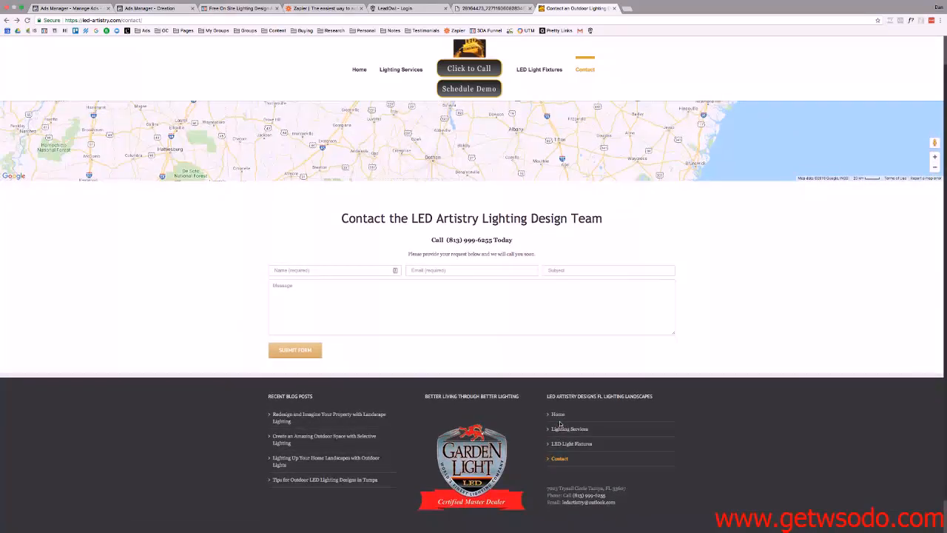
{"action": "left_click", "coordinate": [359, 70]}
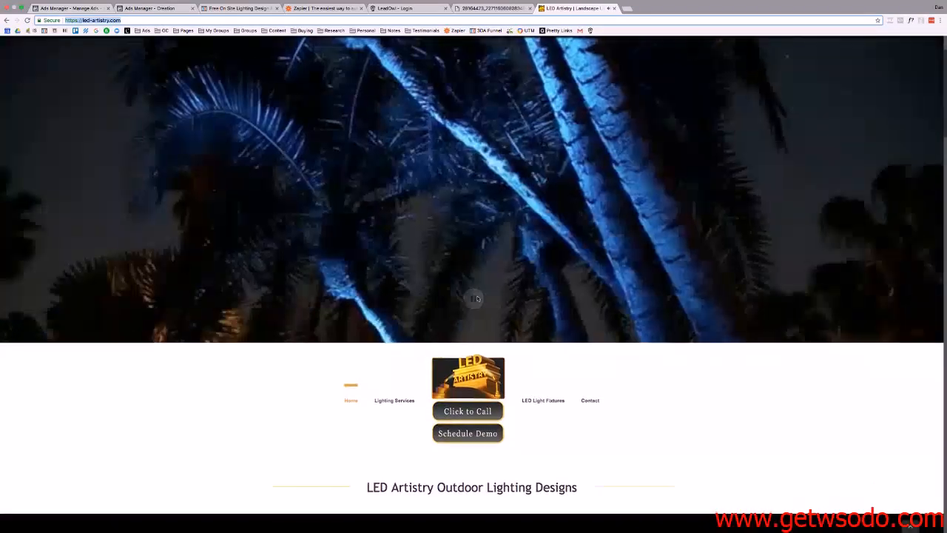
{"action": "scroll", "coordinate": [471, 341], "scroll_direction": "down", "scroll_amount": 5}
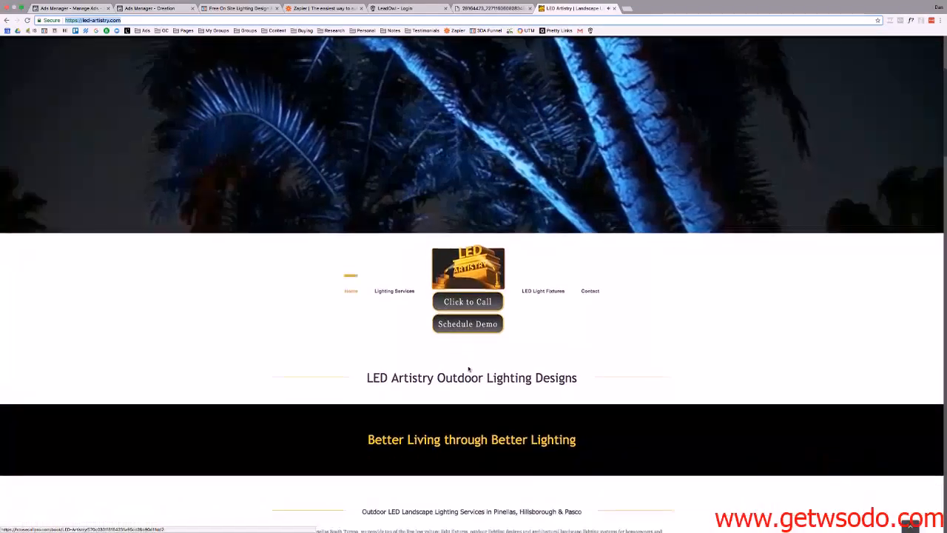
{"action": "scroll", "coordinate": [469, 364], "scroll_direction": "down", "scroll_amount": 3}
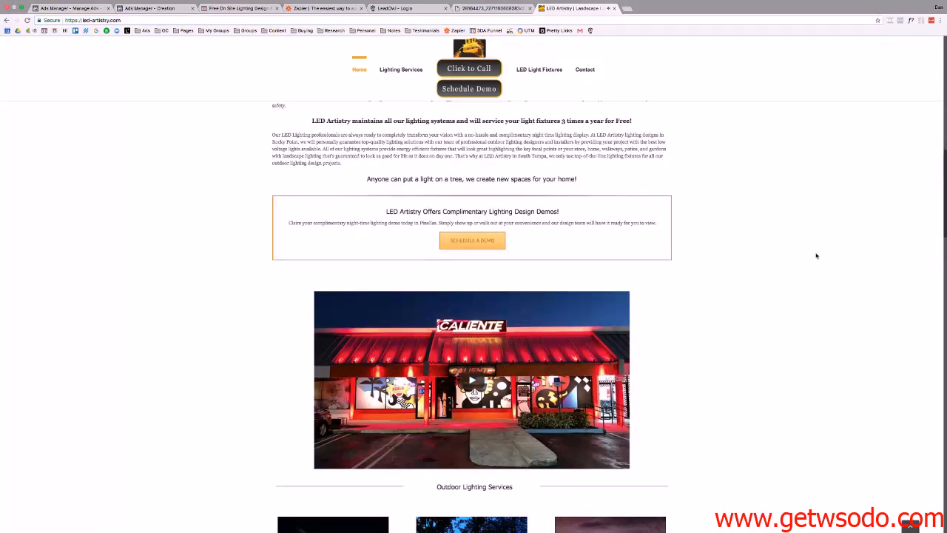
{"action": "scroll", "coordinate": [719, 292], "scroll_direction": "down", "scroll_amount": 8}
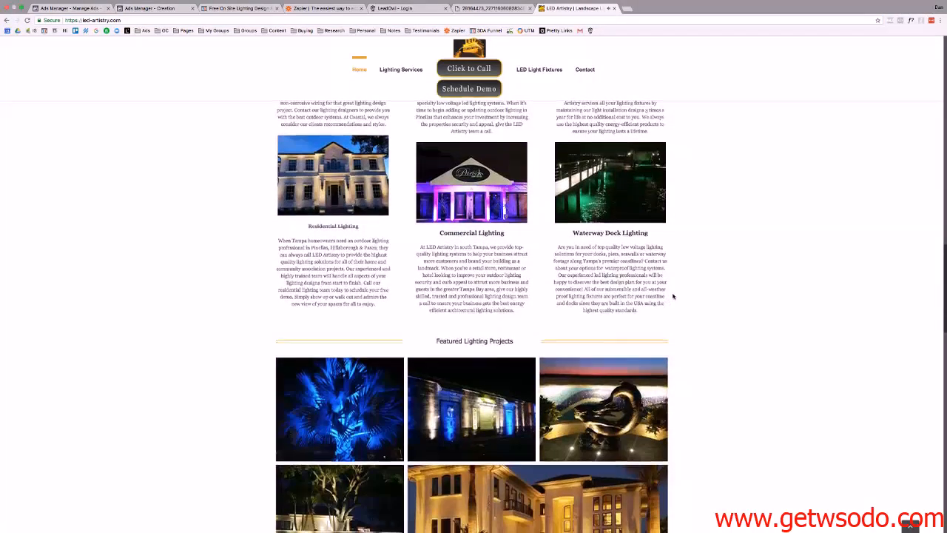
{"action": "scroll", "coordinate": [670, 298], "scroll_direction": "down", "scroll_amount": 6}
{"action": "scroll", "coordinate": [673, 296], "scroll_direction": "down", "scroll_amount": 7}
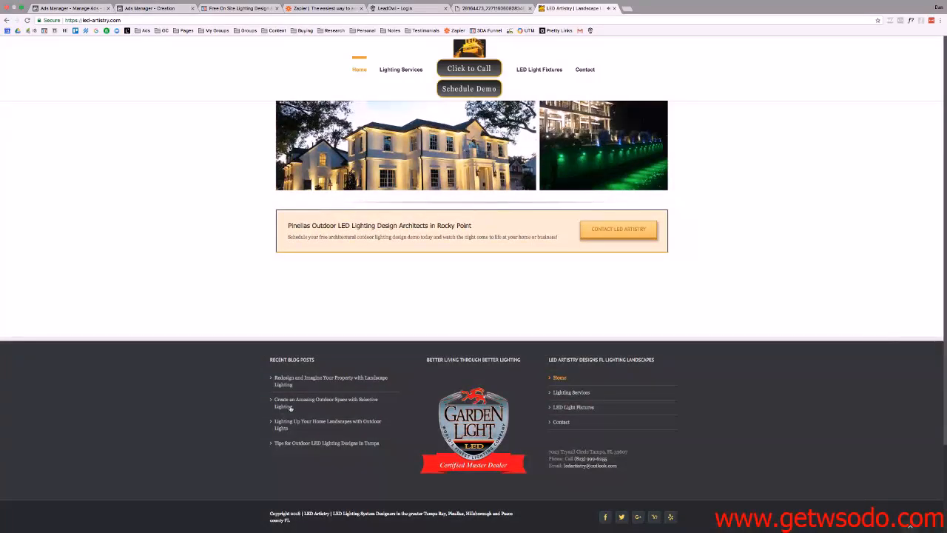
{"action": "scroll", "coordinate": [493, 313], "scroll_direction": "up", "scroll_amount": 18}
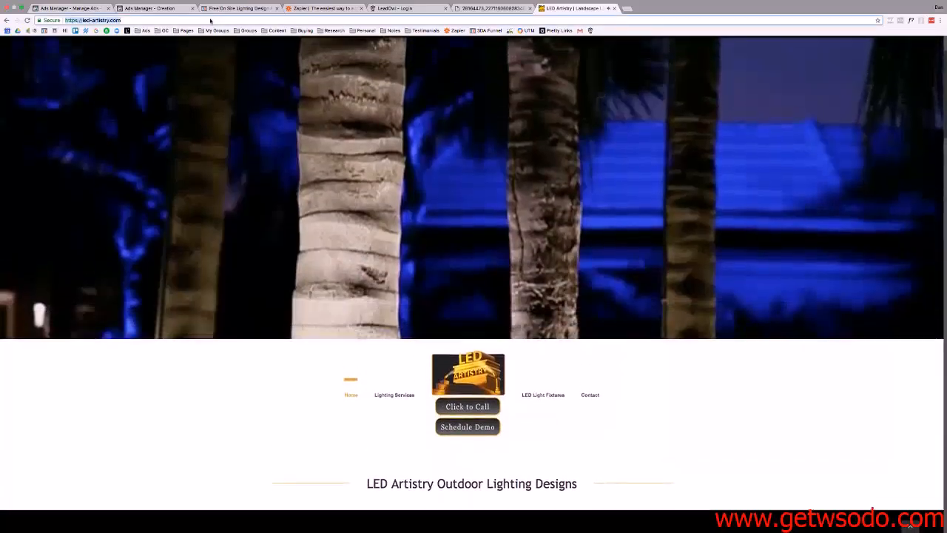
{"action": "left_click", "coordinate": [211, 20]}
{"action": "key", "text": "super+c"}
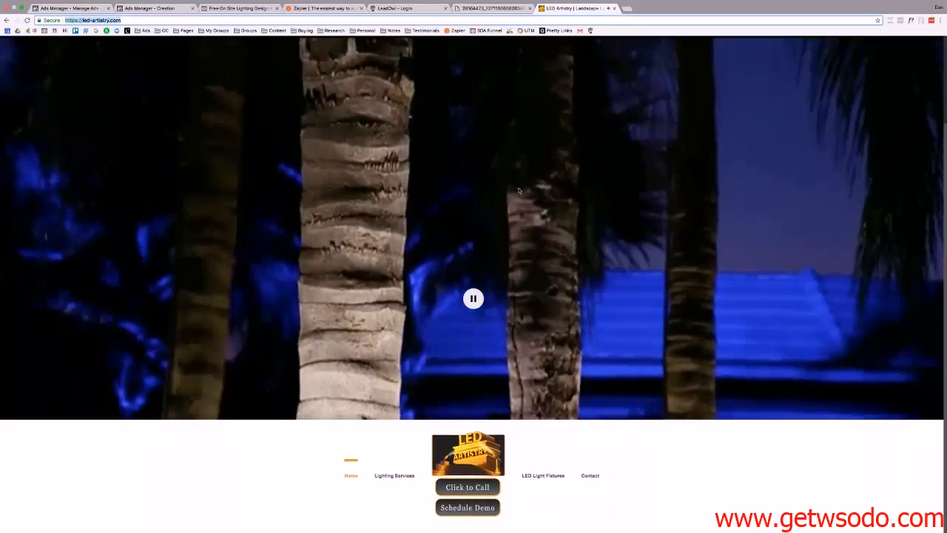
{"action": "key", "text": "ctrl+Left"}
{"action": "key", "text": "ctrl+Right"}
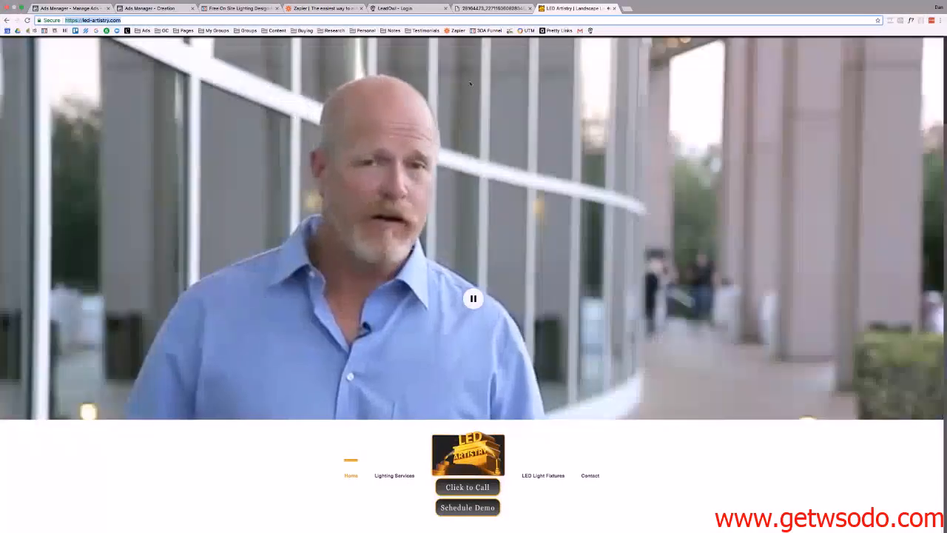
{"action": "left_click", "coordinate": [160, 17]}
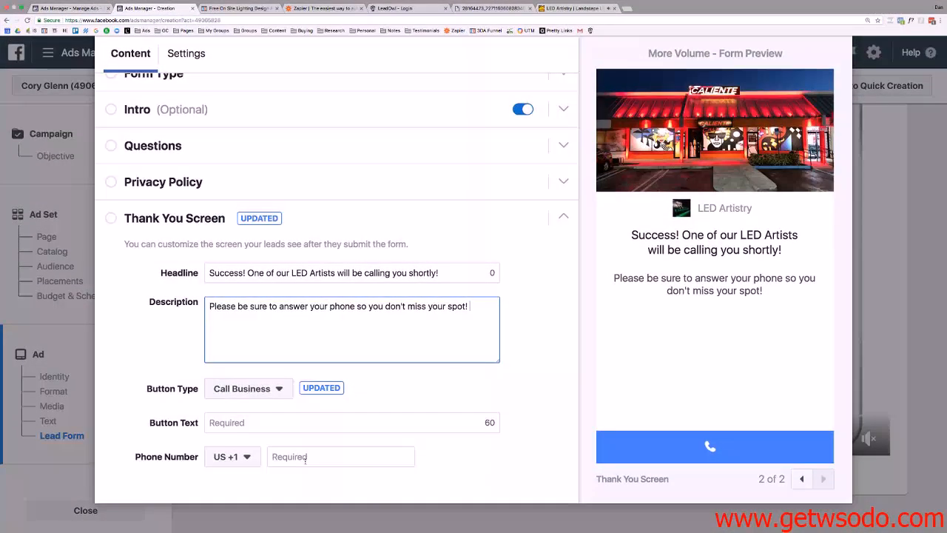
{"action": "left_click", "coordinate": [325, 455]}
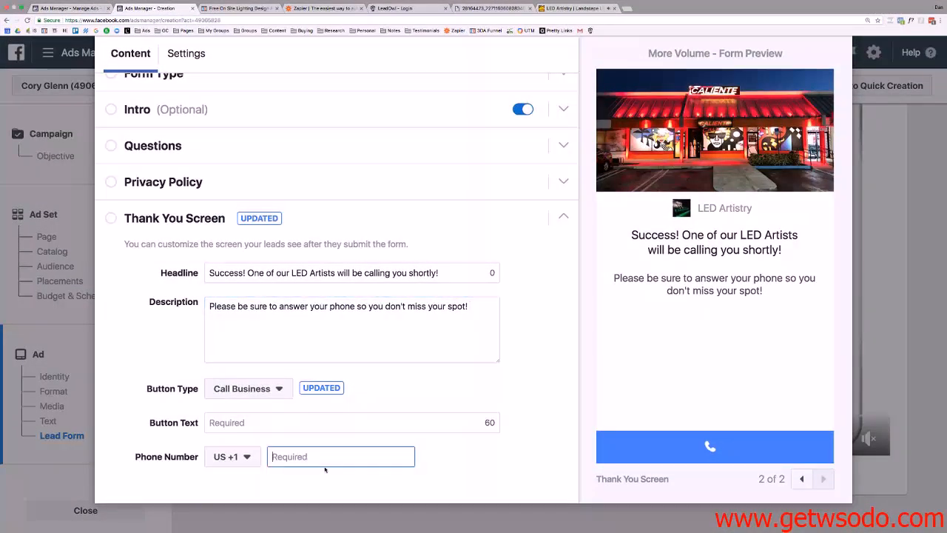
{"action": "left_click", "coordinate": [270, 389]}
{"action": "left_click", "coordinate": [248, 408]}
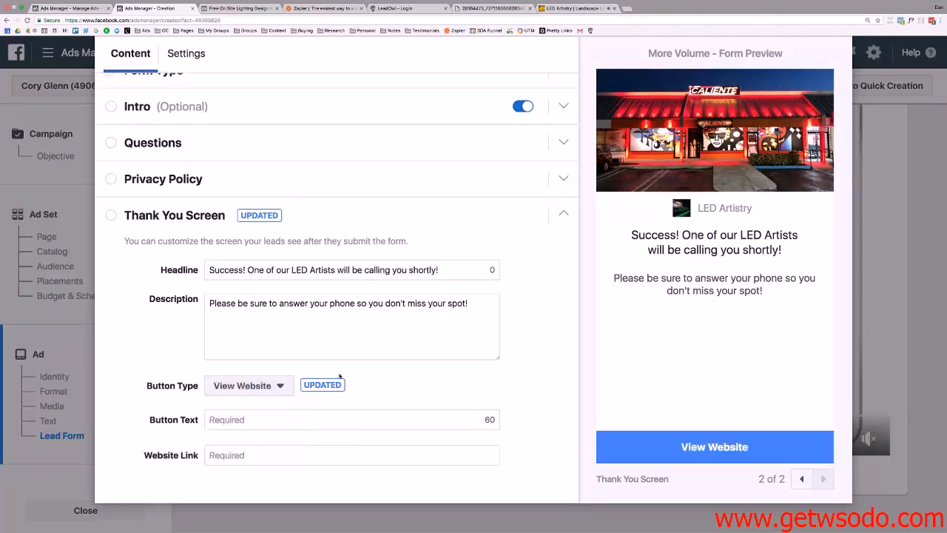
{"action": "left_click", "coordinate": [247, 416]}
{"action": "key", "text": "super+v"}
{"action": "left_click", "coordinate": [239, 452]}
{"action": "key", "text": "super+v"}
{"action": "triple_click", "coordinate": [244, 419]}
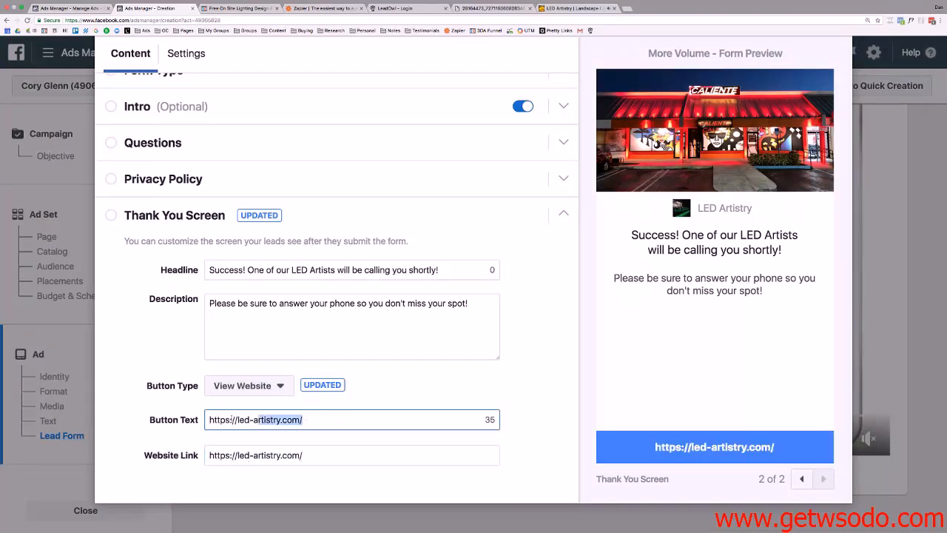
{"action": "type", "text": "View Por"}
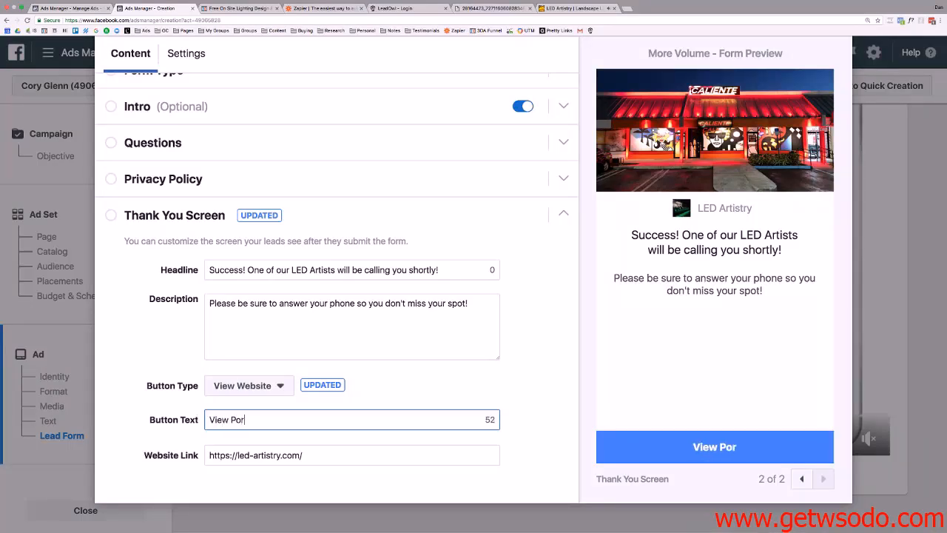
{"action": "type", "text": "tfolio"}
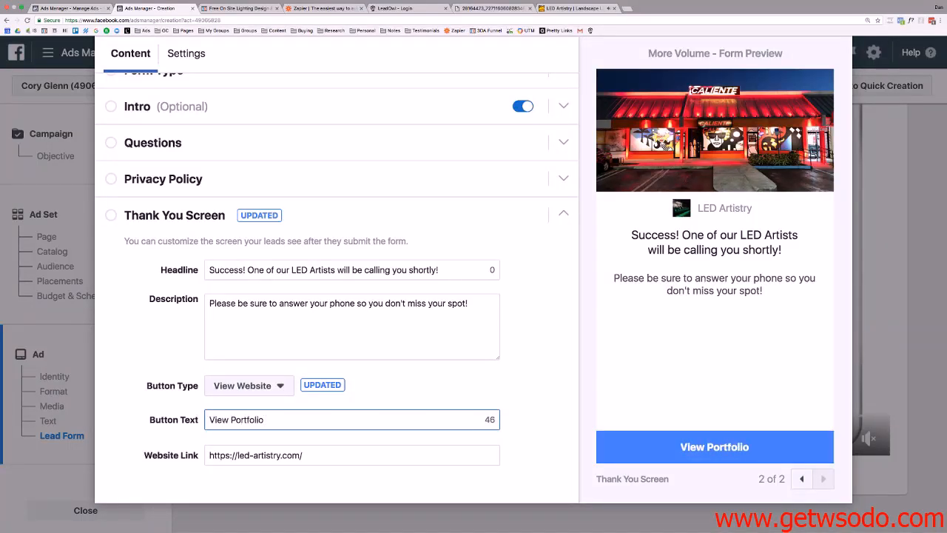
{"action": "scroll", "coordinate": [389, 275], "scroll_direction": "up", "scroll_amount": 1}
{"action": "scroll", "coordinate": [389, 275], "scroll_direction": "up", "scroll_amount": 3}
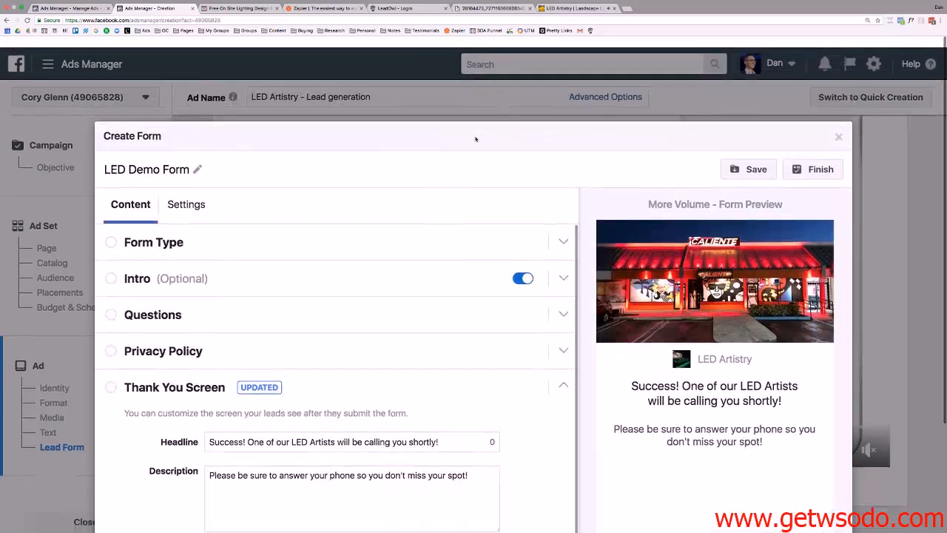
{"action": "left_click", "coordinate": [749, 157]}
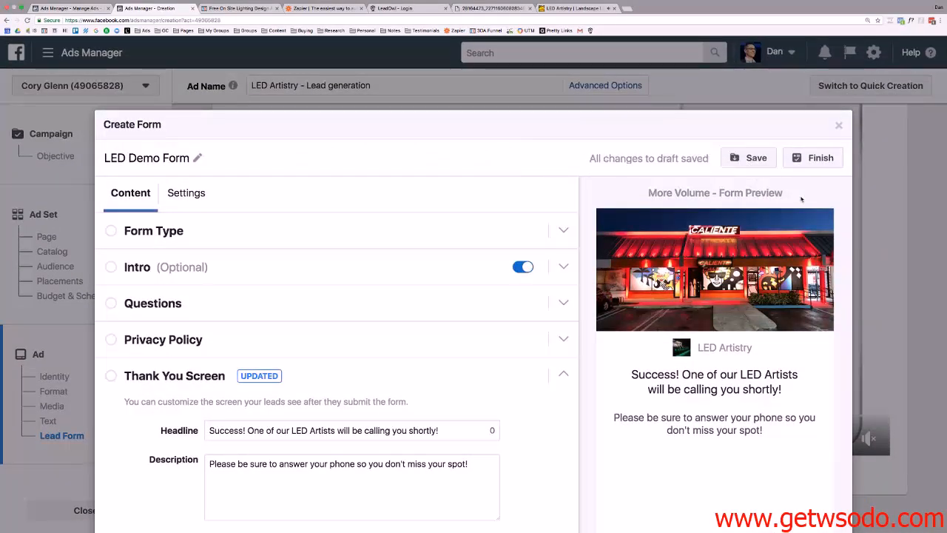
Finish the LED Demo Form, review the ad setup down to Confirm, then switch to LeadOwl.
{"action": "left_click", "coordinate": [812, 159]}
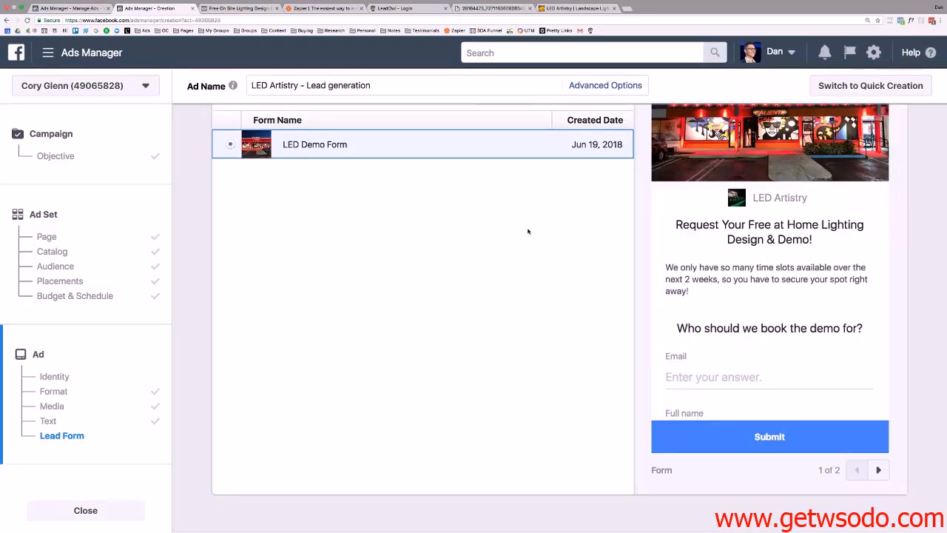
{"action": "scroll", "coordinate": [796, 301], "scroll_direction": "down", "scroll_amount": 2}
{"action": "scroll", "coordinate": [507, 281], "scroll_direction": "up", "scroll_amount": 15}
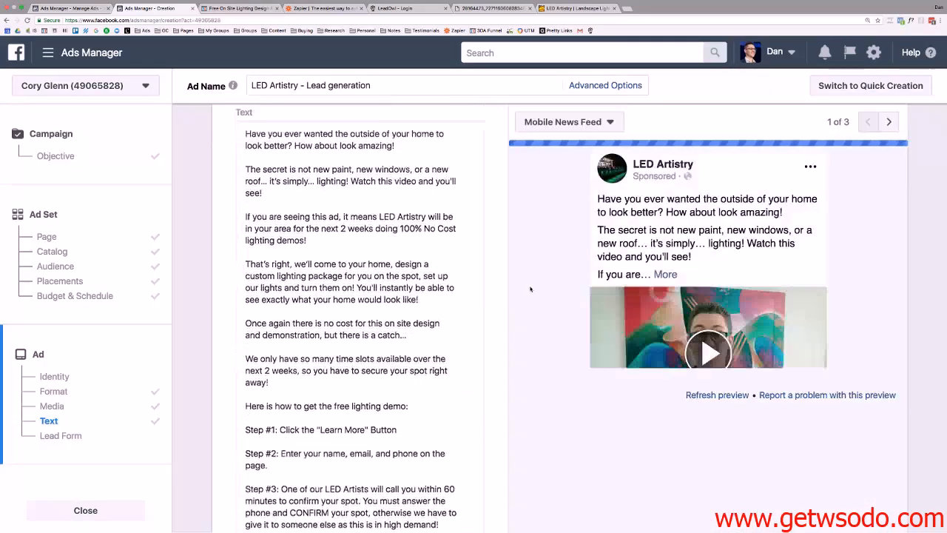
{"action": "scroll", "coordinate": [530, 289], "scroll_direction": "up", "scroll_amount": 5}
{"action": "scroll", "coordinate": [530, 289], "scroll_direction": "down", "scroll_amount": 15}
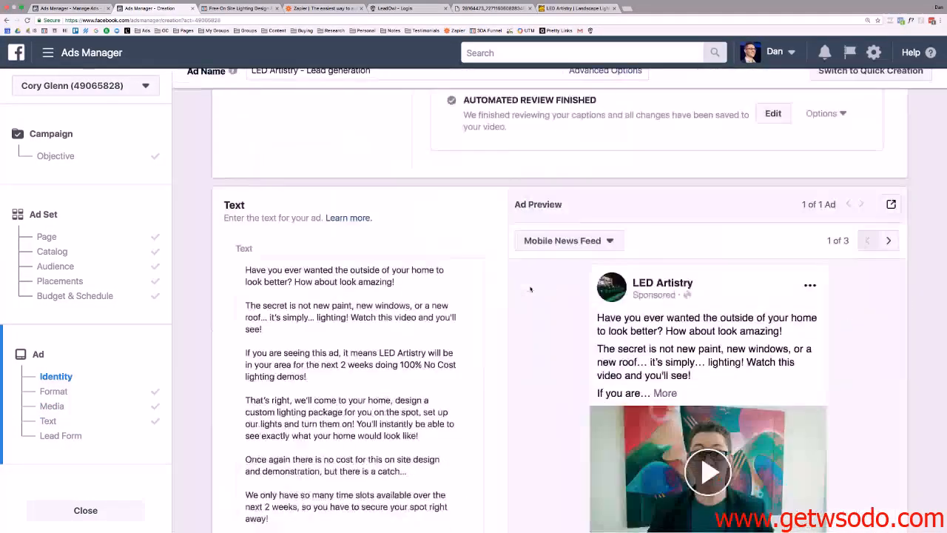
{"action": "scroll", "coordinate": [530, 289], "scroll_direction": "down", "scroll_amount": 8}
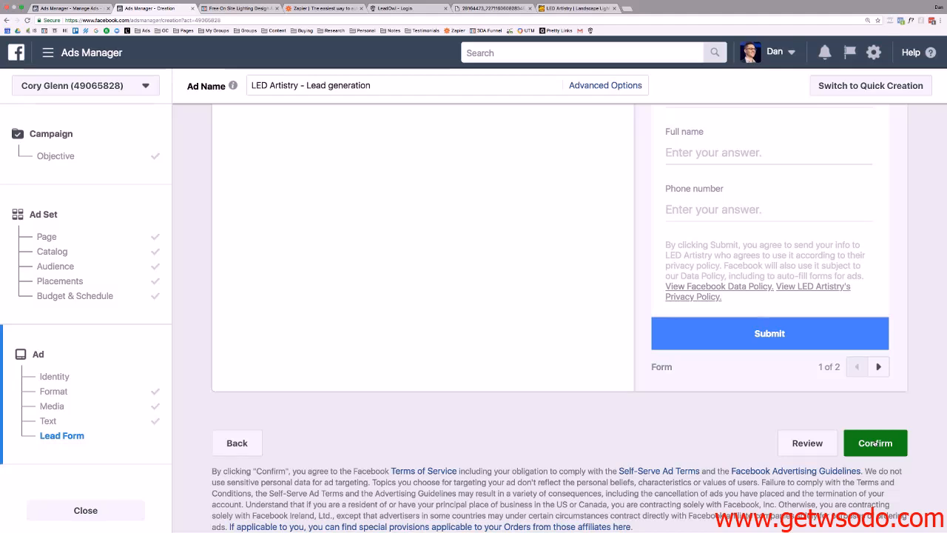
{"action": "left_click", "coordinate": [400, 7]}
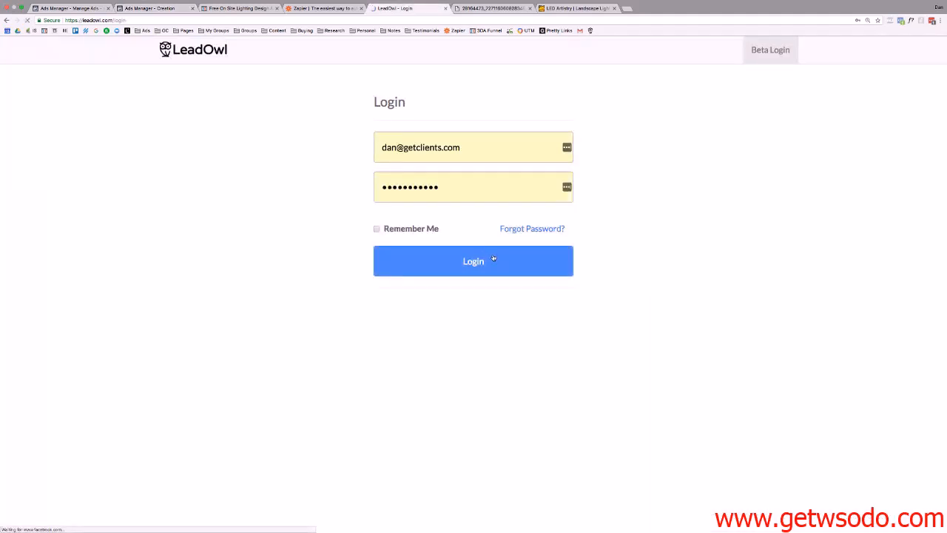
Log in to LeadOwl, start a Zapier + FB Lead Ads integration for the client, and select its webhook URL.
{"action": "left_click", "coordinate": [494, 259]}
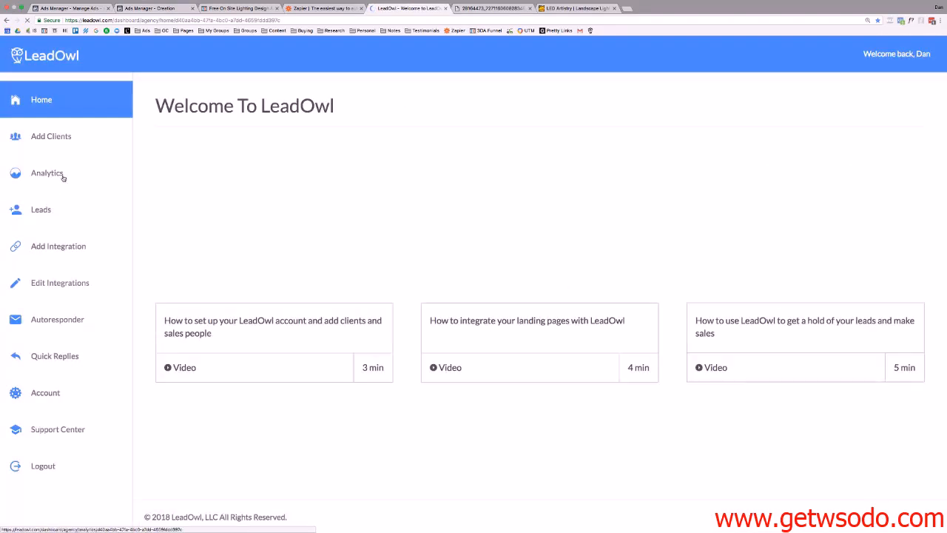
{"action": "left_click", "coordinate": [66, 251]}
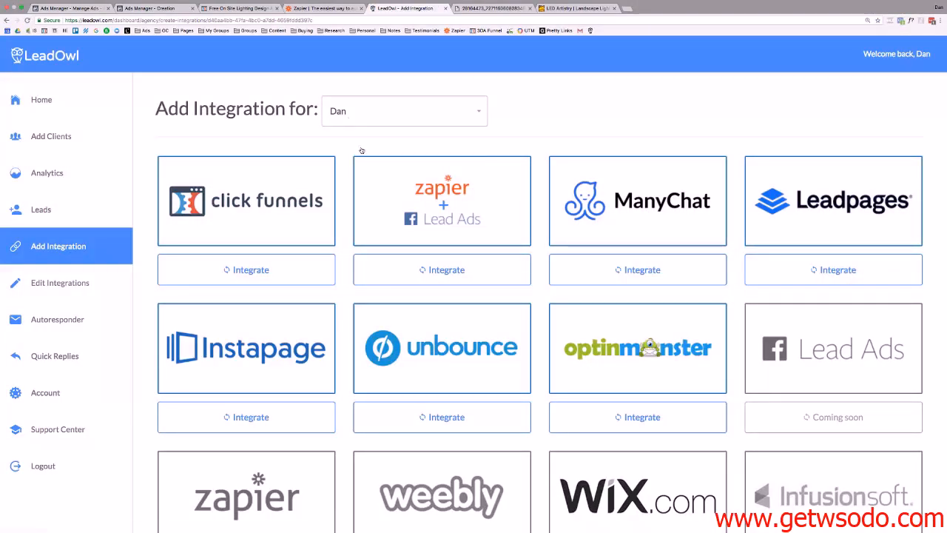
{"action": "left_click", "coordinate": [400, 111]}
{"action": "left_click", "coordinate": [356, 256]}
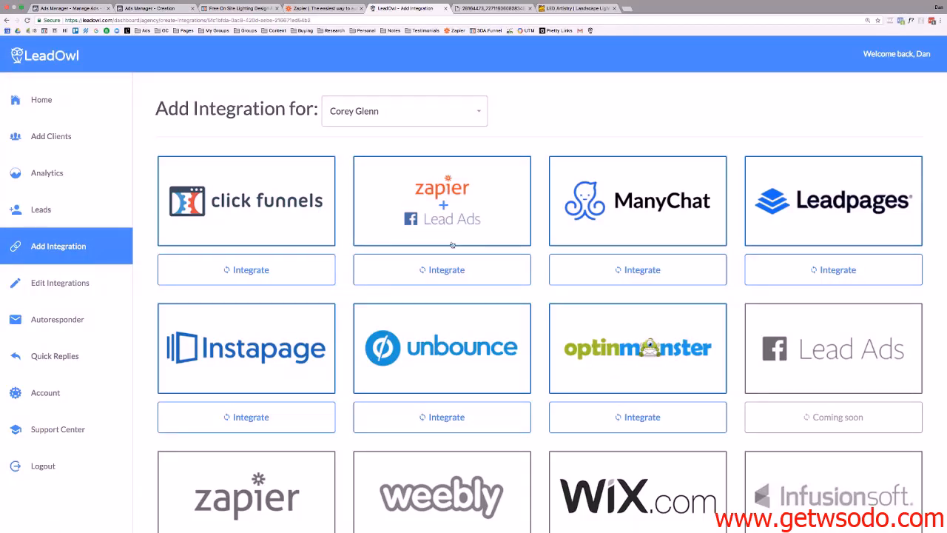
{"action": "left_click", "coordinate": [461, 270]}
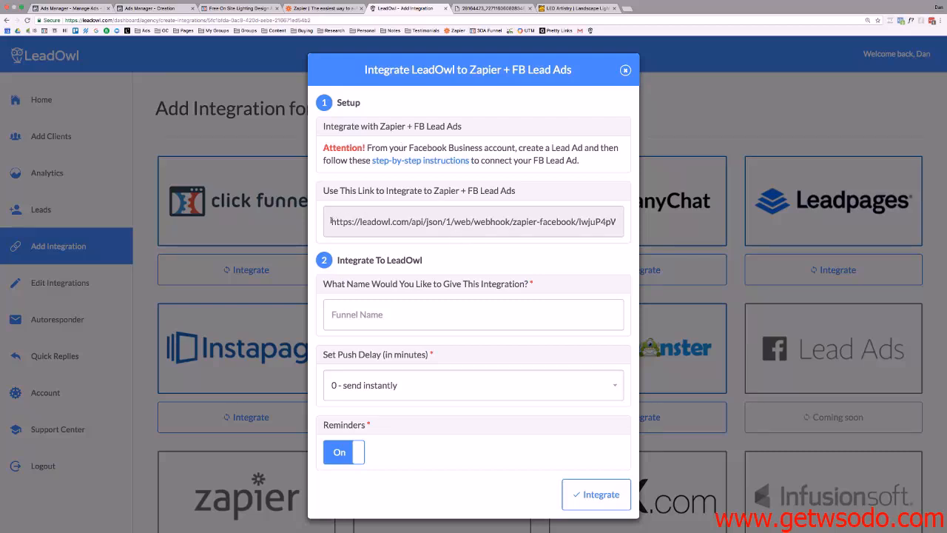
{"action": "left_click_drag", "start_coordinate": [330, 221], "coordinate": [641, 228]}
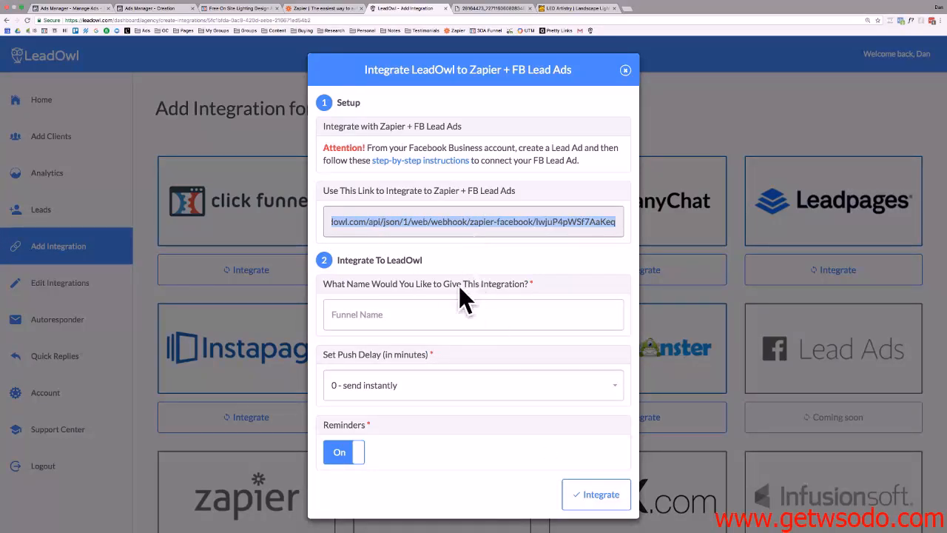
{"action": "left_click", "coordinate": [337, 8]}
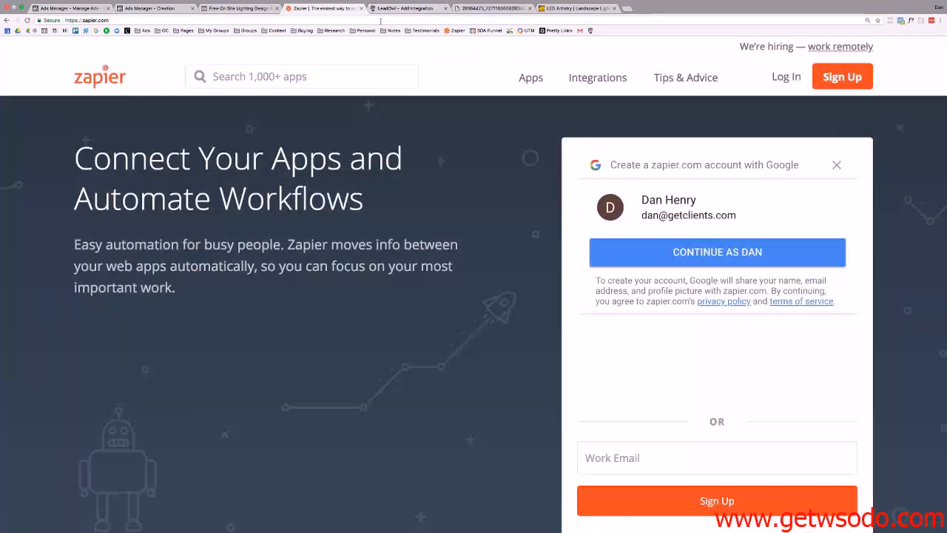
Log in to Zapier and start a new zap with Facebook Lead Ads as the trigger app.
{"action": "left_click", "coordinate": [787, 78]}
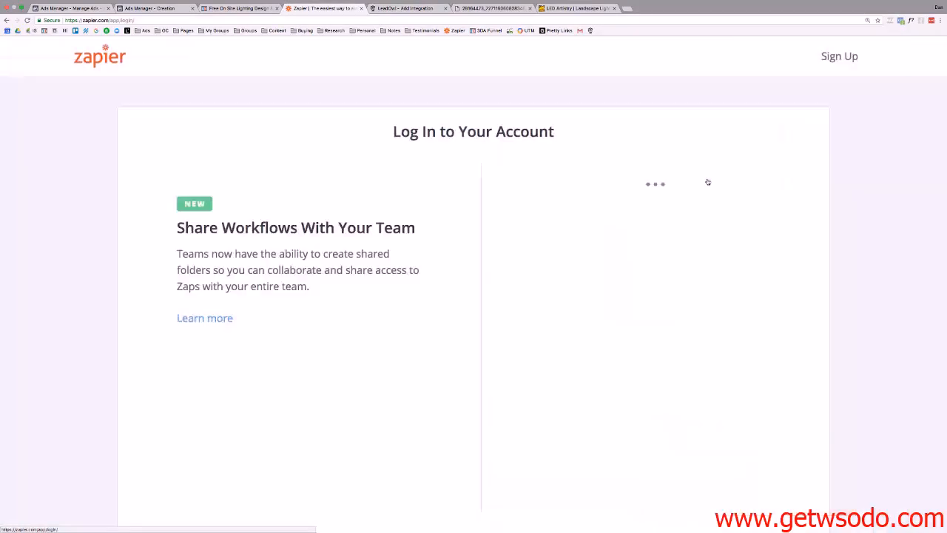
{"action": "left_click", "coordinate": [610, 376]}
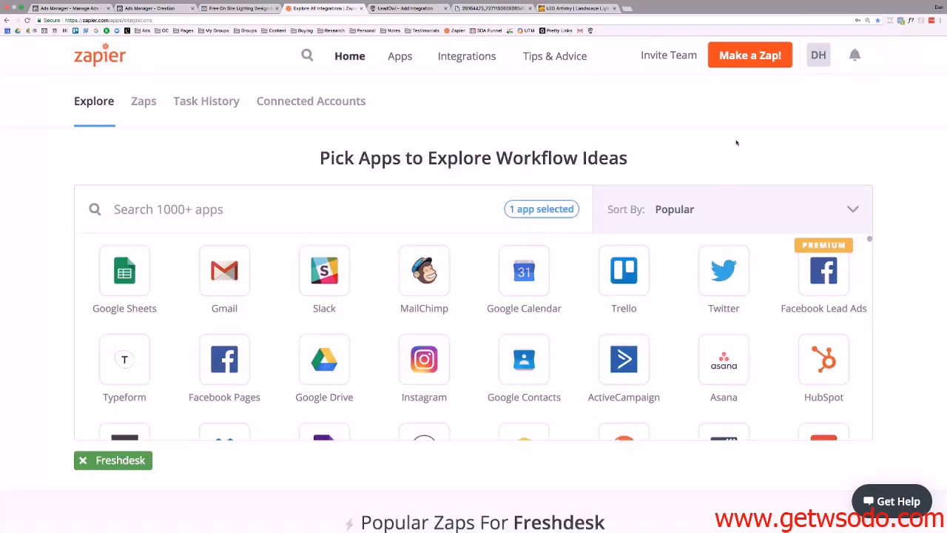
{"action": "left_click", "coordinate": [746, 54]}
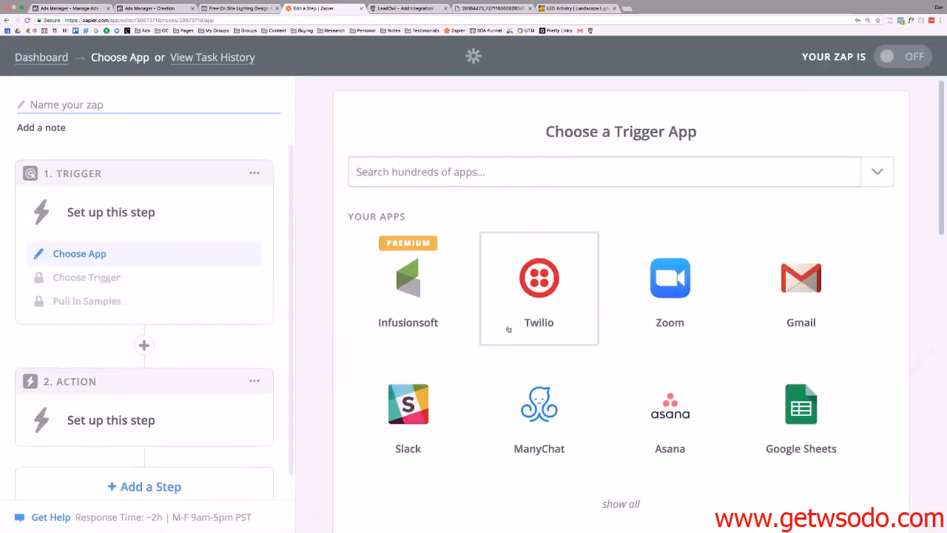
{"action": "left_click", "coordinate": [515, 168]}
{"action": "type", "text": "face"}
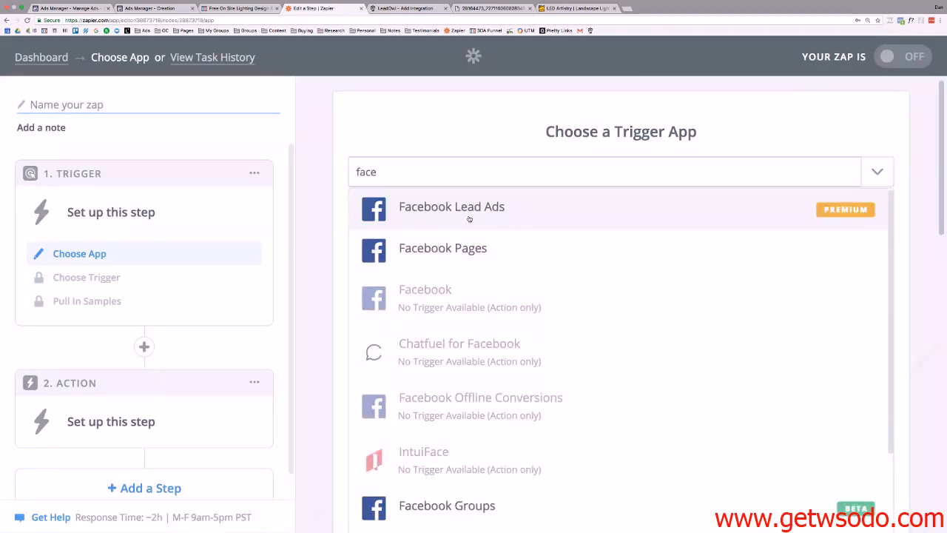
{"action": "left_click", "coordinate": [469, 219]}
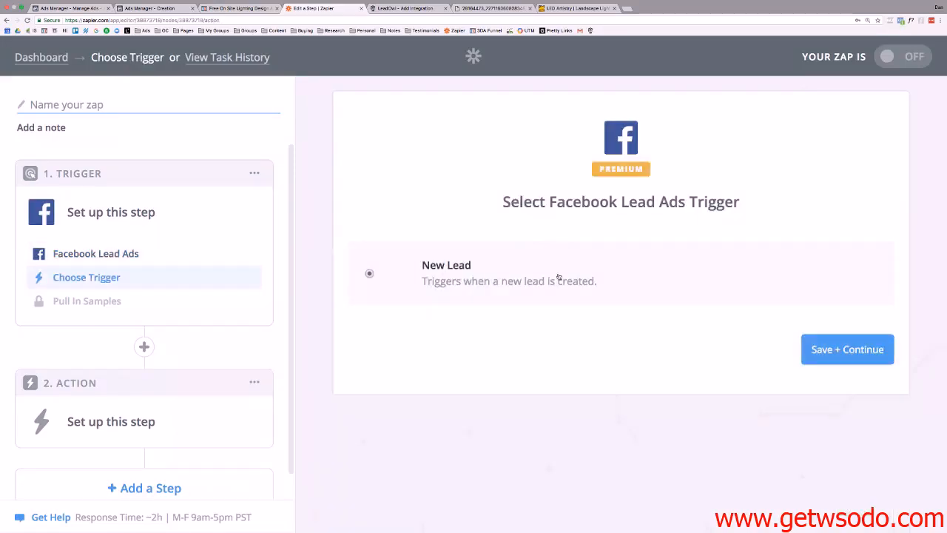
Use New Lead as the trigger with the first Facebook account, tested and saved.
{"action": "left_click", "coordinate": [829, 350]}
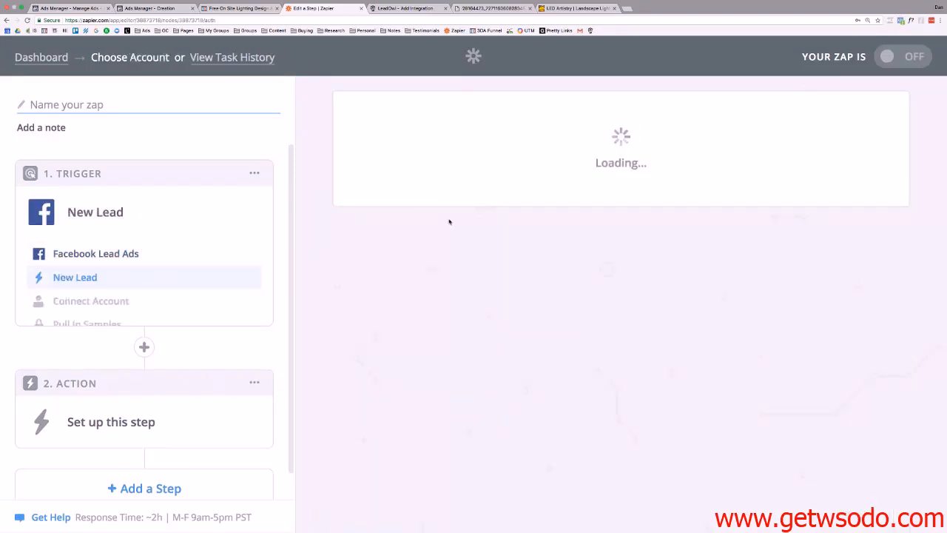
{"action": "scroll", "coordinate": [453, 221], "scroll_direction": "down", "scroll_amount": 2}
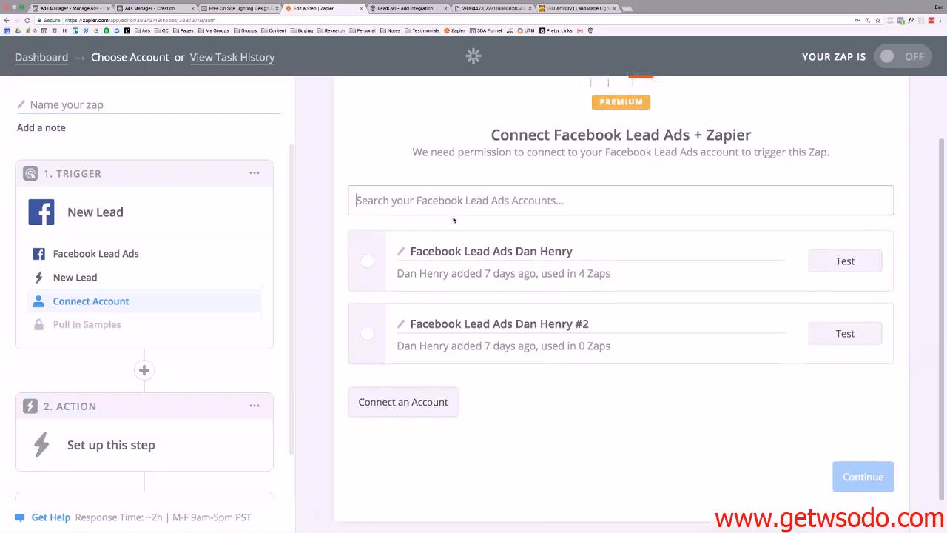
{"action": "left_click", "coordinate": [368, 261]}
{"action": "left_click", "coordinate": [839, 270]}
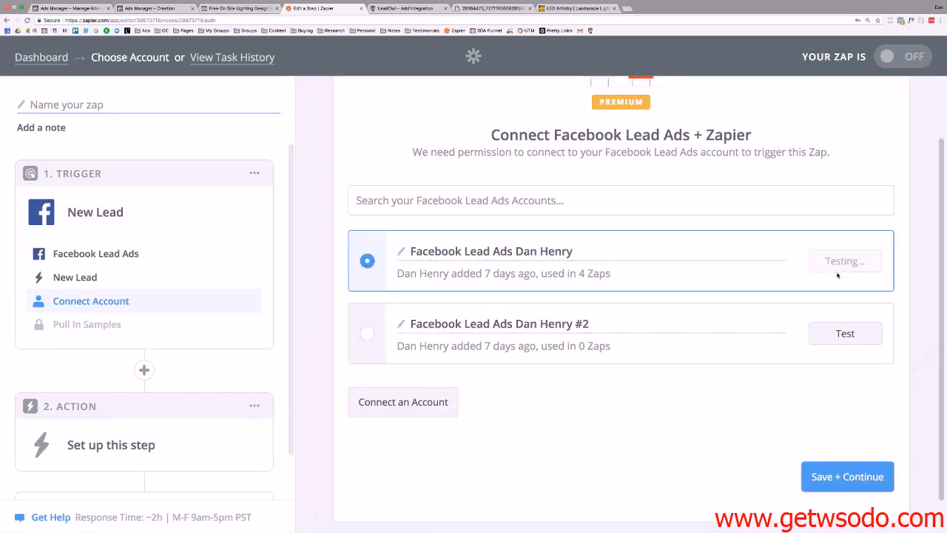
{"action": "scroll", "coordinate": [899, 434], "scroll_direction": "down", "scroll_amount": 1}
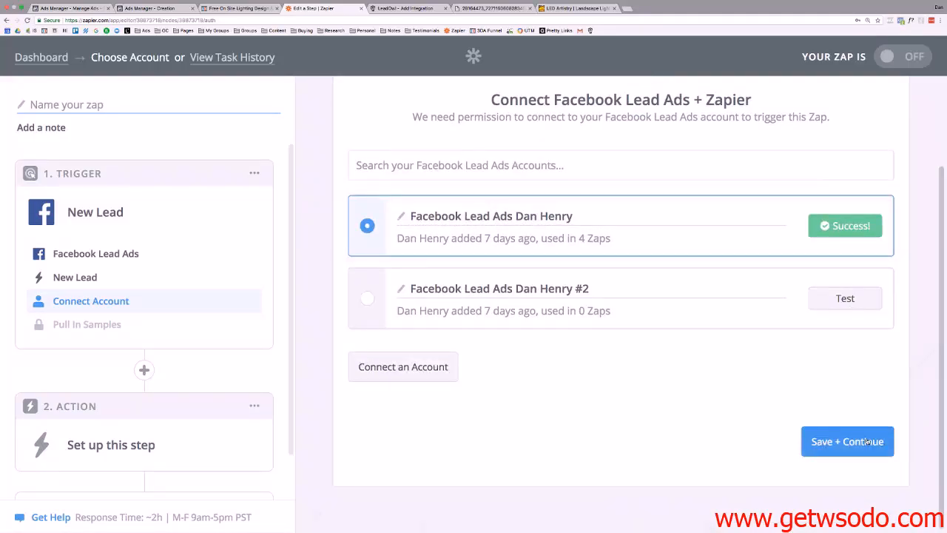
{"action": "left_click", "coordinate": [866, 441]}
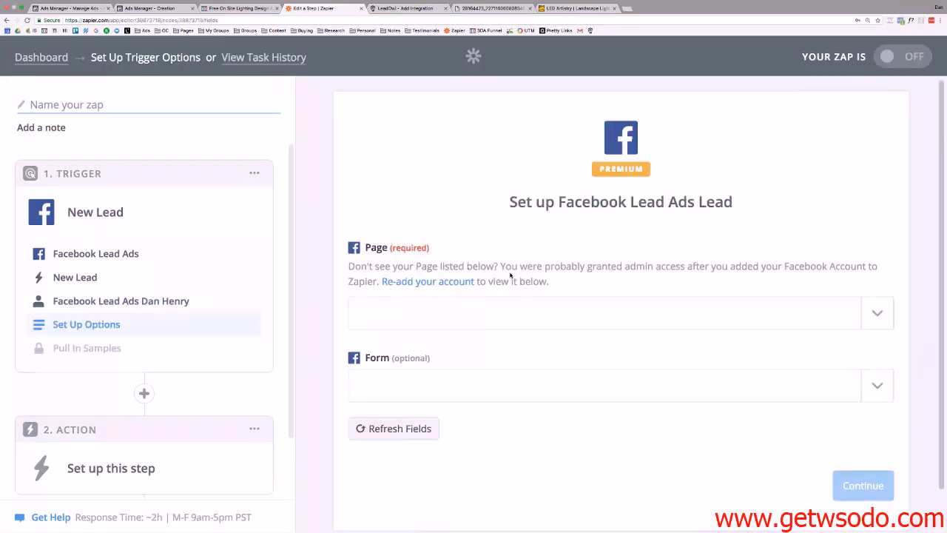
{"action": "scroll", "coordinate": [510, 275], "scroll_direction": "down", "scroll_amount": 1}
Set the trigger's Page to LED Artistry and Form to LED Demo Form, then continue.
{"action": "left_click", "coordinate": [789, 268]}
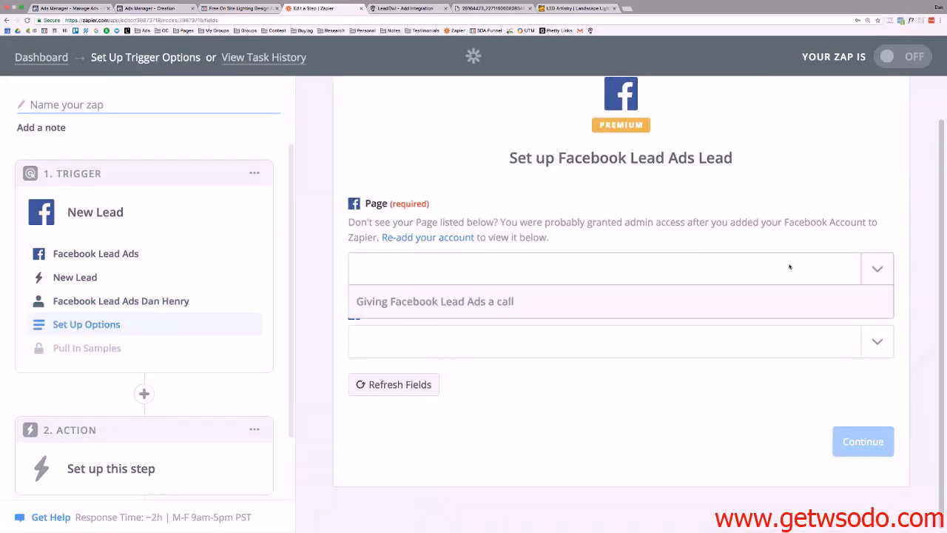
{"action": "scroll", "coordinate": [452, 322], "scroll_direction": "down", "scroll_amount": 5}
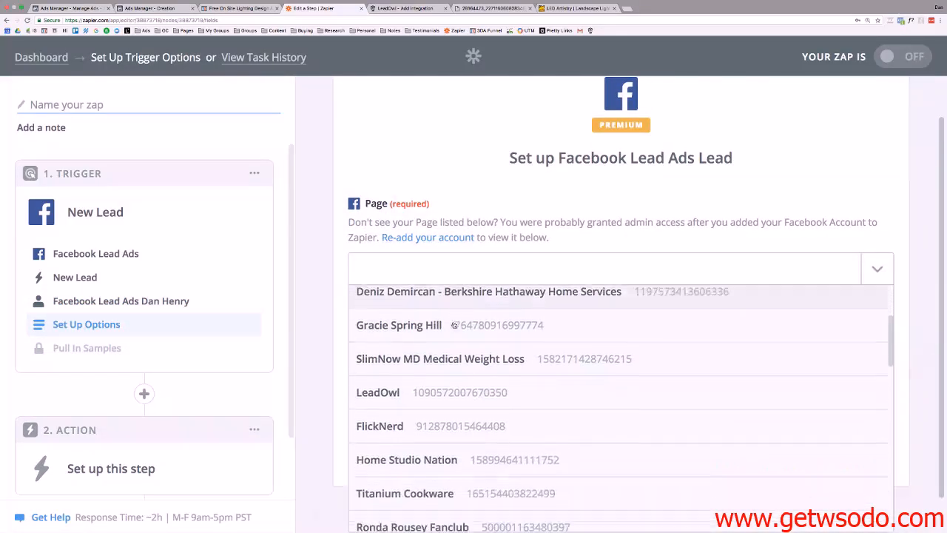
{"action": "scroll", "coordinate": [453, 325], "scroll_direction": "down", "scroll_amount": 15}
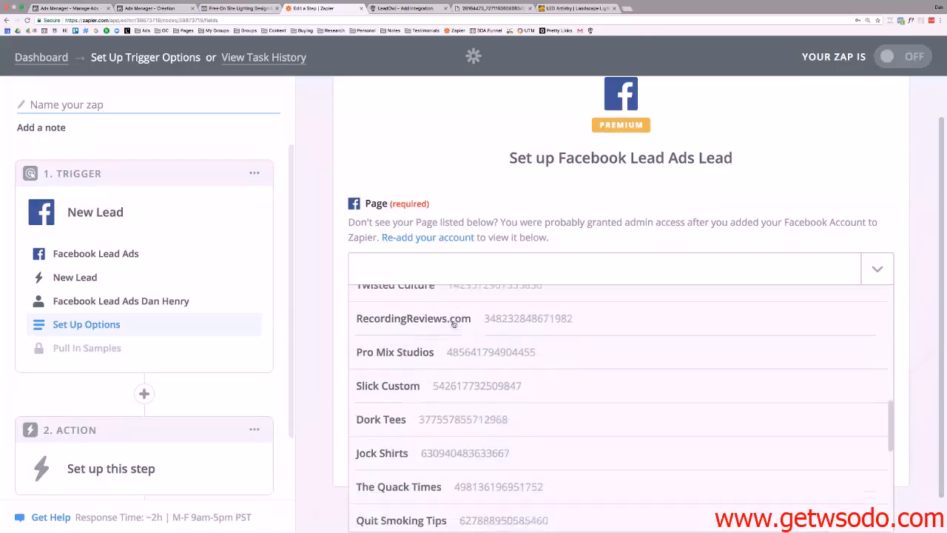
{"action": "scroll", "coordinate": [453, 325], "scroll_direction": "down", "scroll_amount": 6}
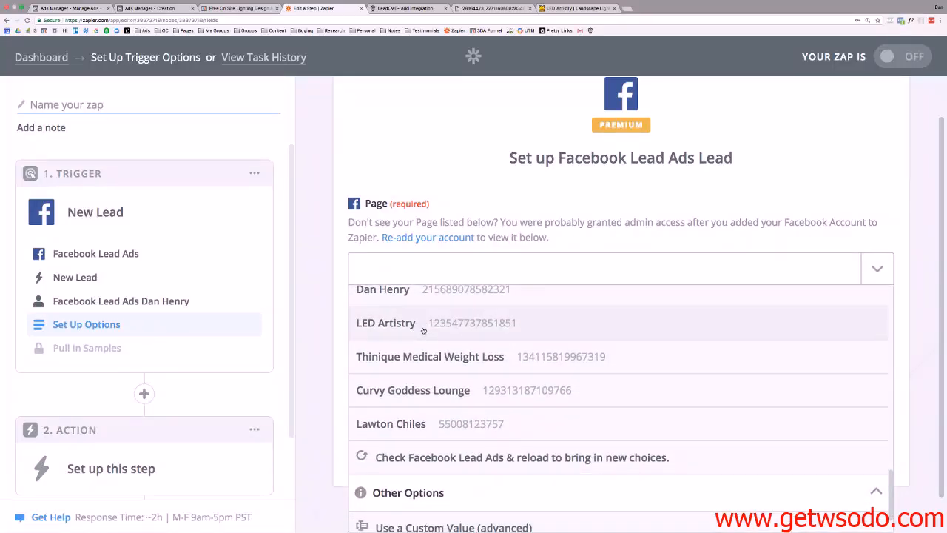
{"action": "left_click", "coordinate": [429, 328]}
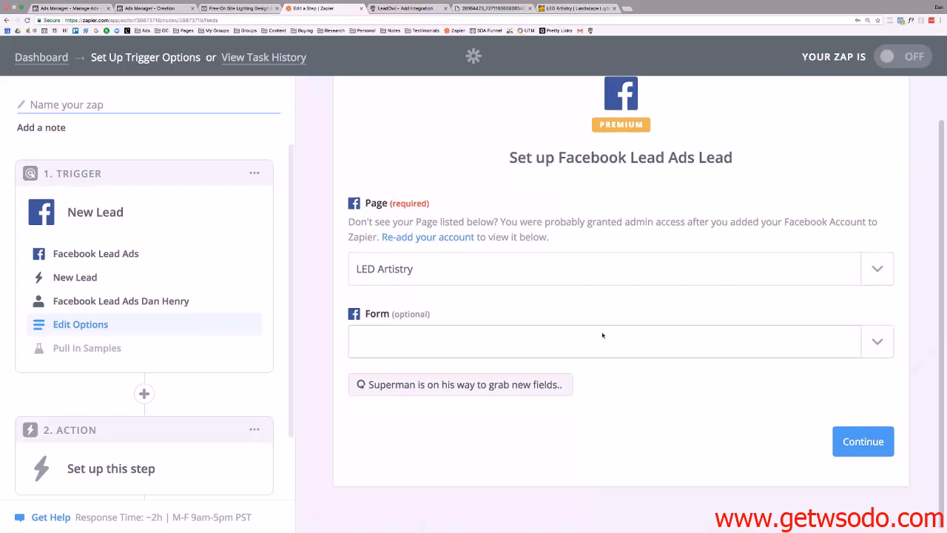
{"action": "left_click", "coordinate": [876, 343]}
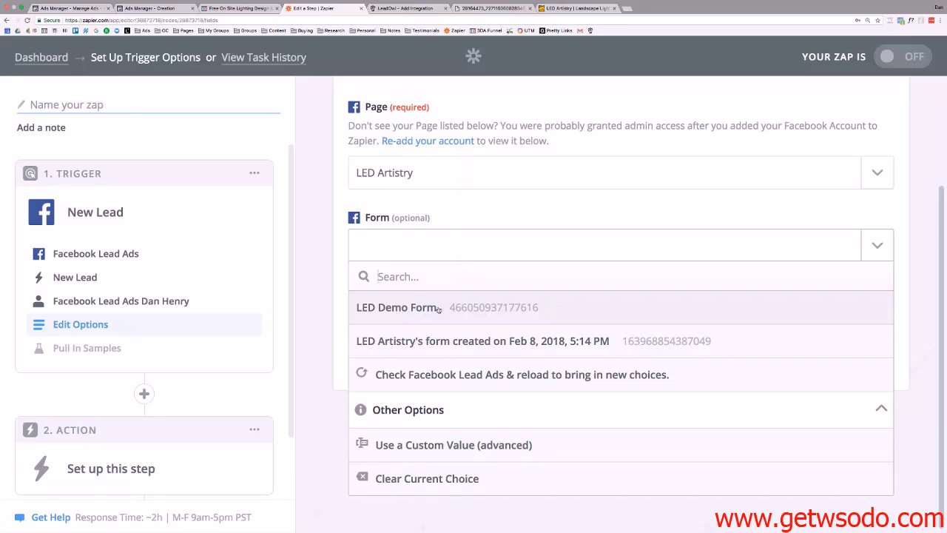
{"action": "left_click", "coordinate": [402, 308]}
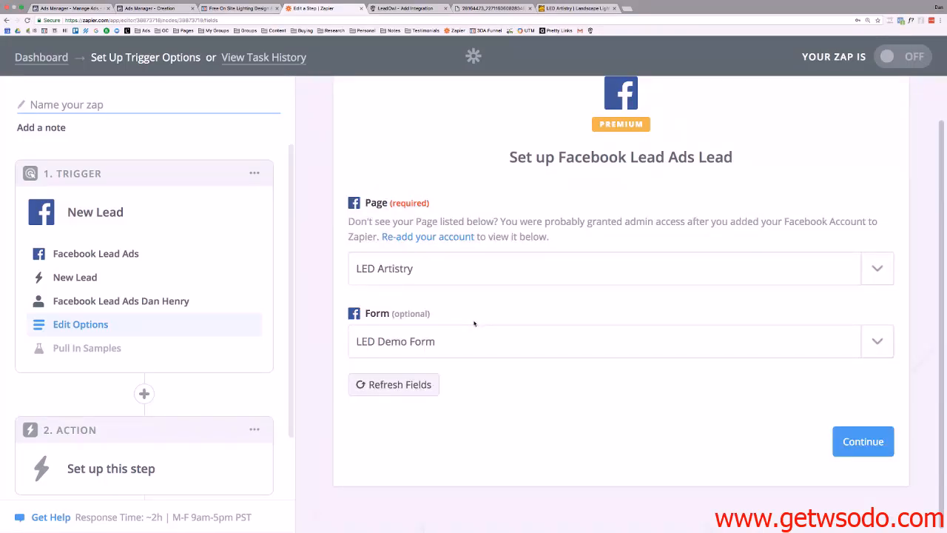
{"action": "left_click", "coordinate": [862, 441]}
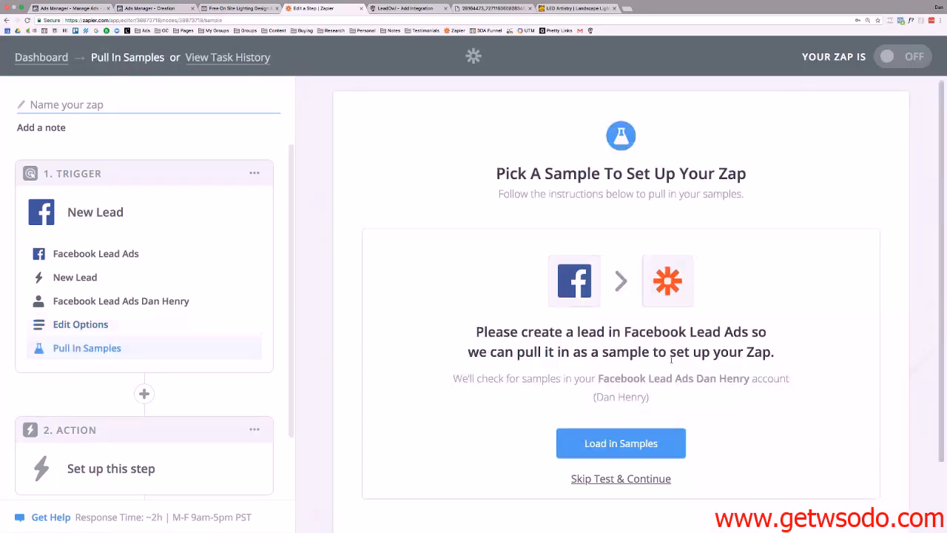
Load the Lead A sample to finish the Facebook Lead Ads trigger and continue.
{"action": "scroll", "coordinate": [687, 363], "scroll_direction": "down", "scroll_amount": 2}
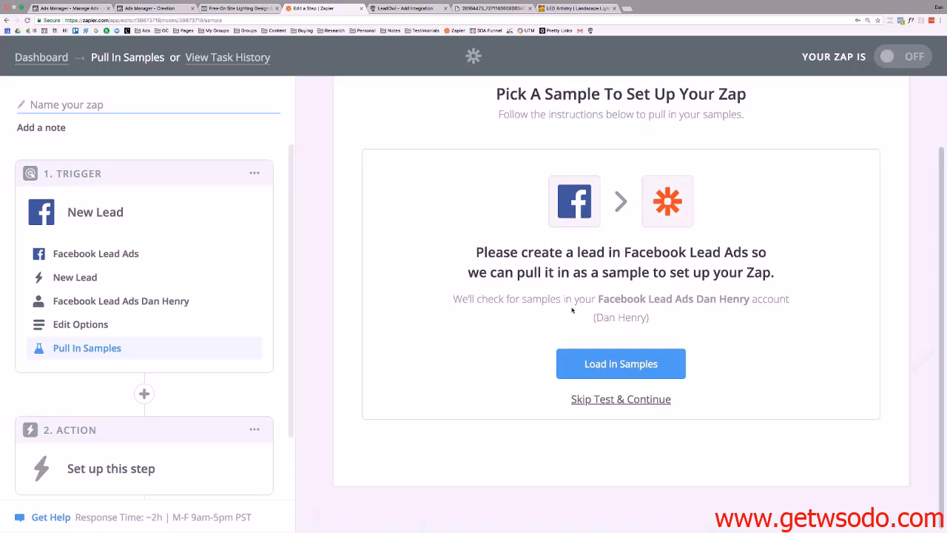
{"action": "left_click", "coordinate": [623, 368]}
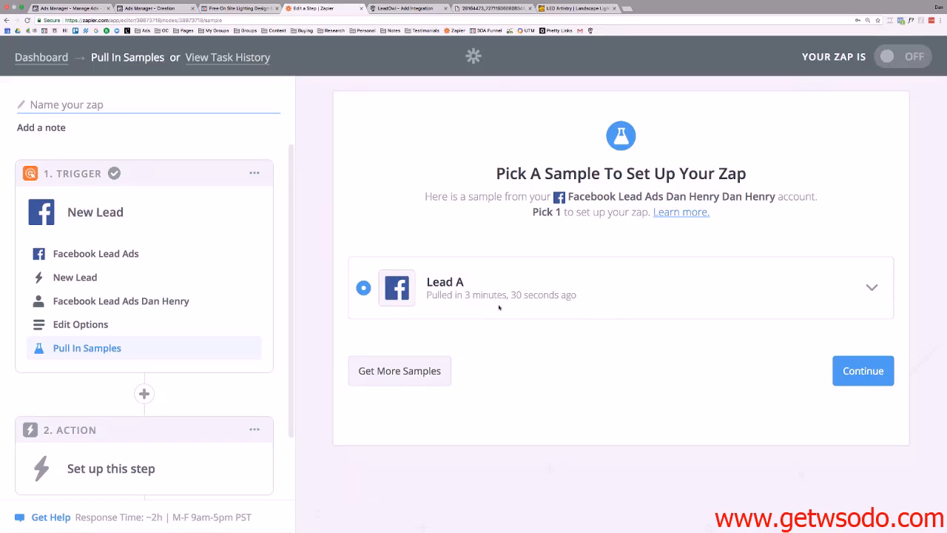
{"action": "left_click", "coordinate": [867, 374]}
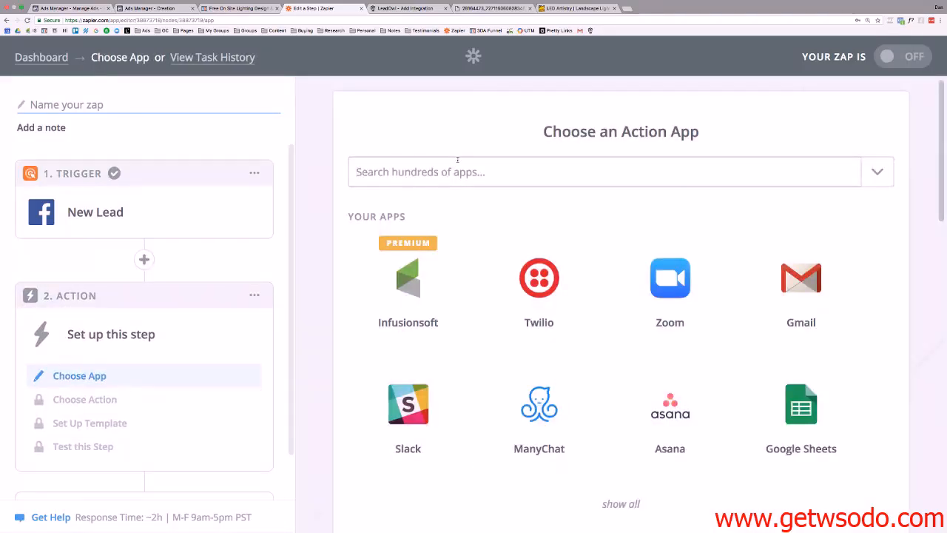
Search 'webhooks' and pick Webhooks by Zapier as the action app.
{"action": "left_click", "coordinate": [457, 160]}
{"action": "type", "text": "web"}
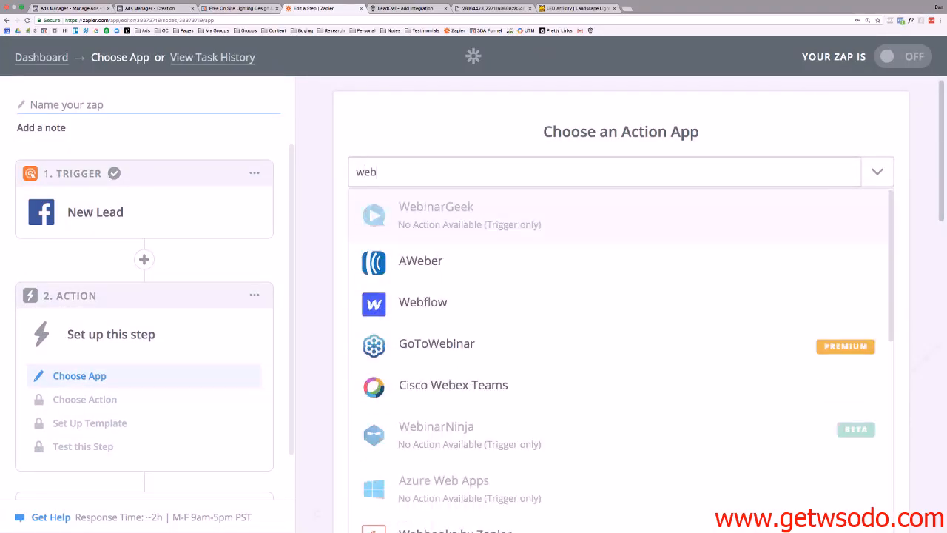
{"action": "type", "text": "hooks"}
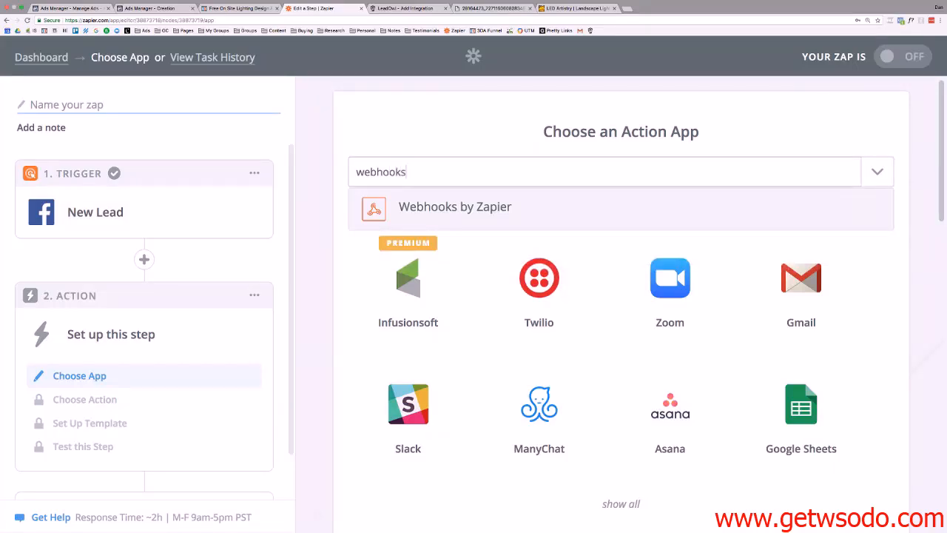
{"action": "left_click", "coordinate": [448, 210]}
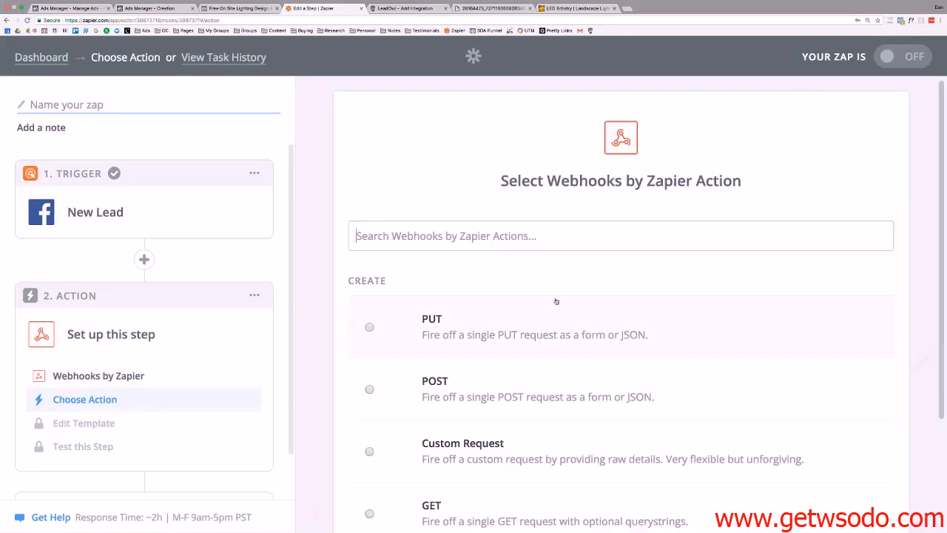
{"action": "scroll", "coordinate": [470, 252], "scroll_direction": "down", "scroll_amount": 2}
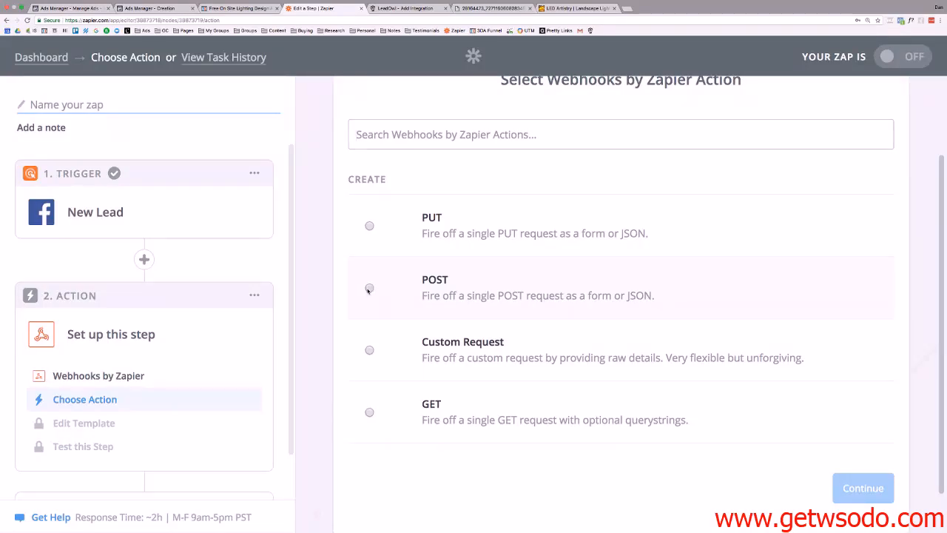
Choose POST as the Webhooks by Zapier action and save the choice.
{"action": "left_click", "coordinate": [369, 289]}
{"action": "scroll", "coordinate": [570, 256], "scroll_direction": "down", "scroll_amount": 1}
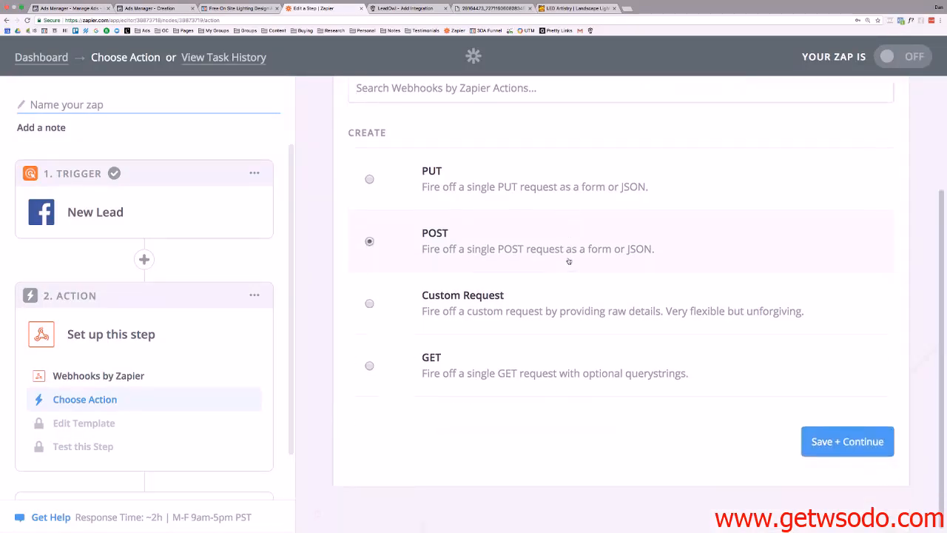
{"action": "left_click", "coordinate": [837, 442]}
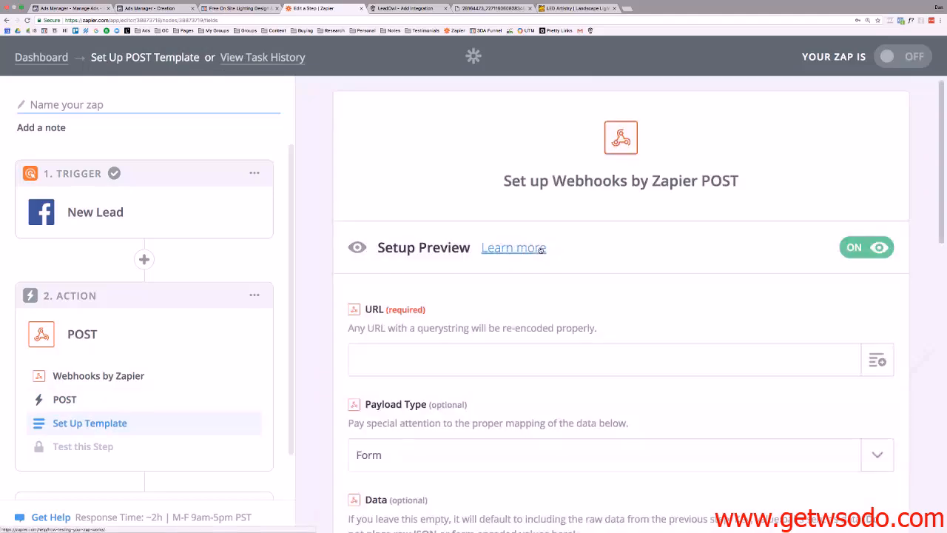
{"action": "scroll", "coordinate": [540, 253], "scroll_direction": "down", "scroll_amount": 3}
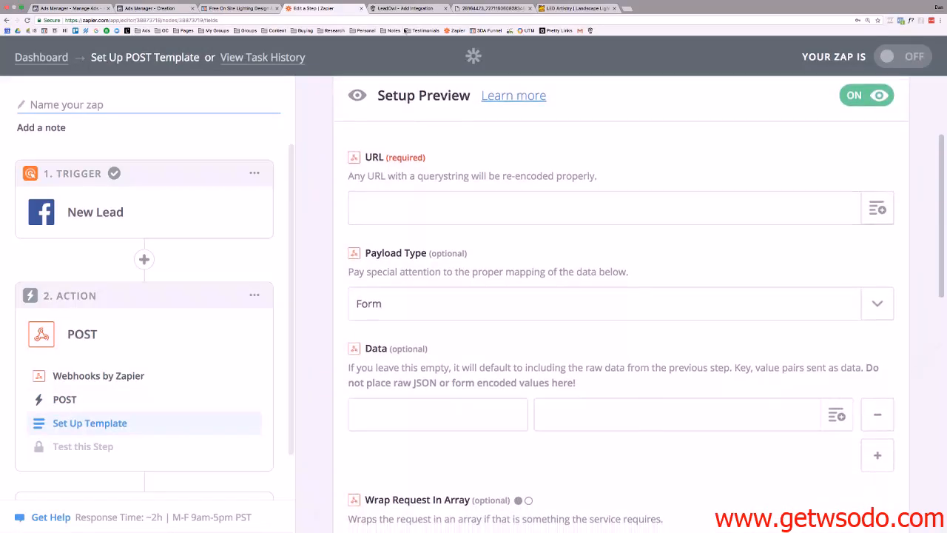
Copy LeadOwl's Zapier + FB Lead Ads webhook link and paste it into the URL field.
{"action": "left_click", "coordinate": [400, 8]}
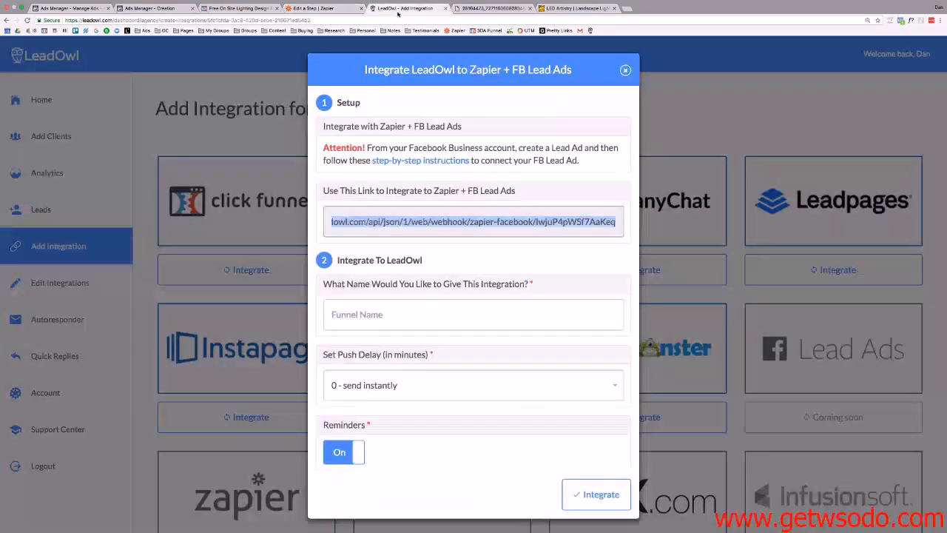
{"action": "right_click", "coordinate": [446, 222]}
{"action": "left_click", "coordinate": [468, 236]}
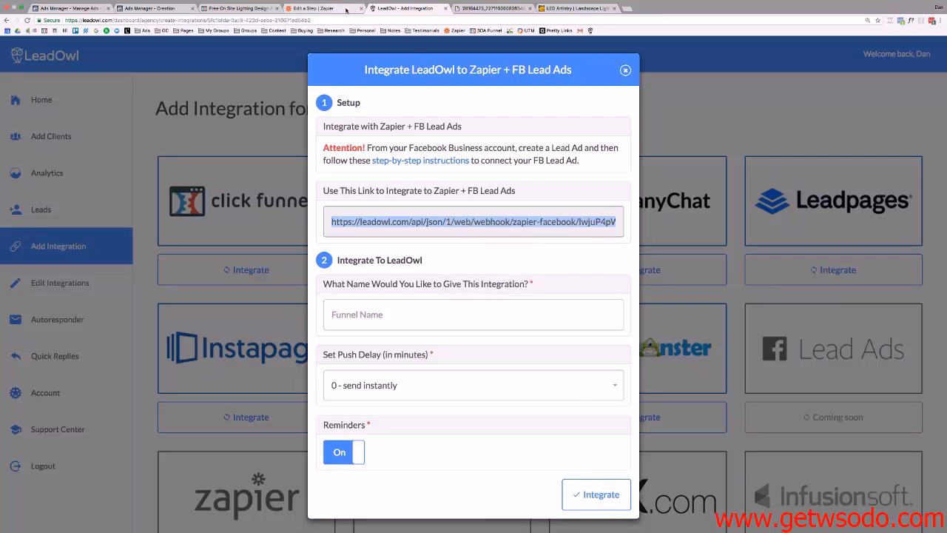
{"action": "left_click", "coordinate": [320, 8]}
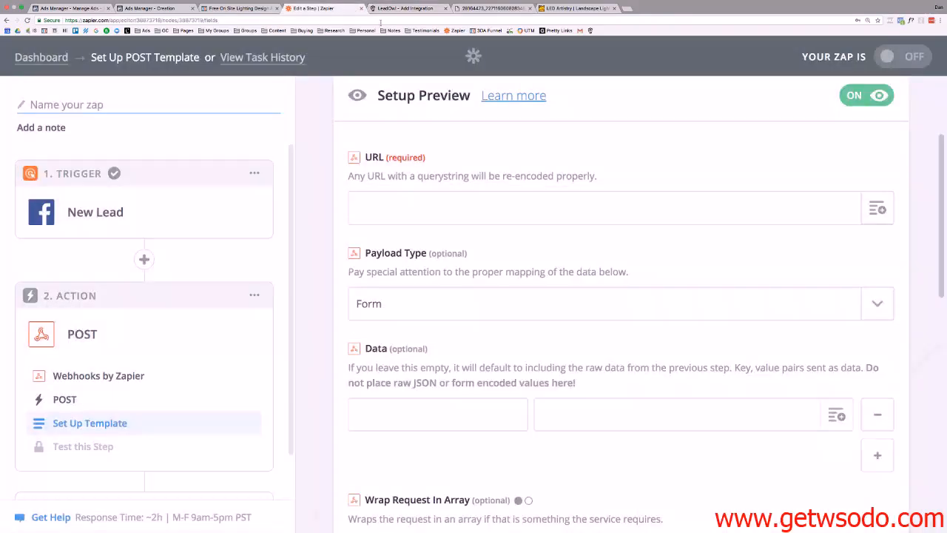
{"action": "left_click", "coordinate": [396, 208]}
{"action": "key", "text": "super+v"}
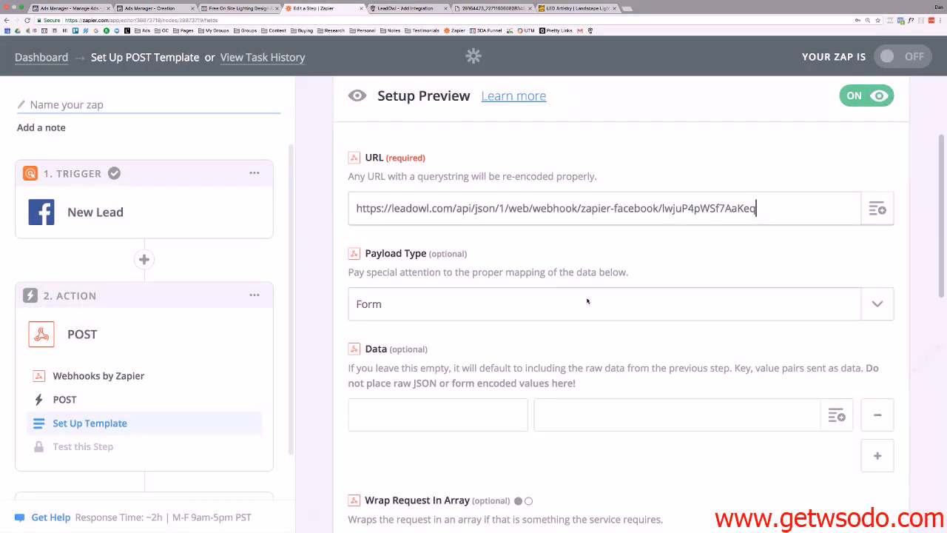
{"action": "scroll", "coordinate": [704, 221], "scroll_direction": "down", "scroll_amount": 1}
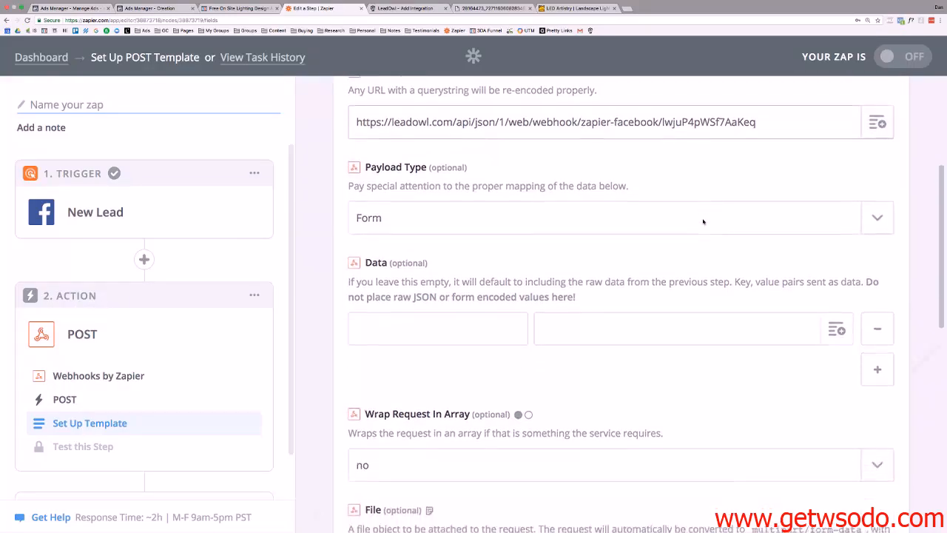
{"action": "scroll", "coordinate": [702, 220], "scroll_direction": "up", "scroll_amount": 1}
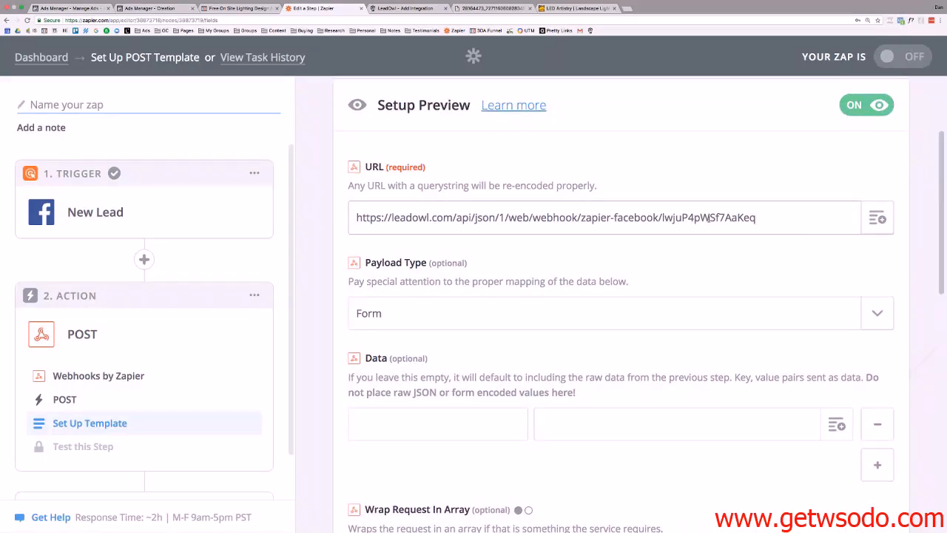
{"action": "scroll", "coordinate": [645, 179], "scroll_direction": "down", "scroll_amount": 10}
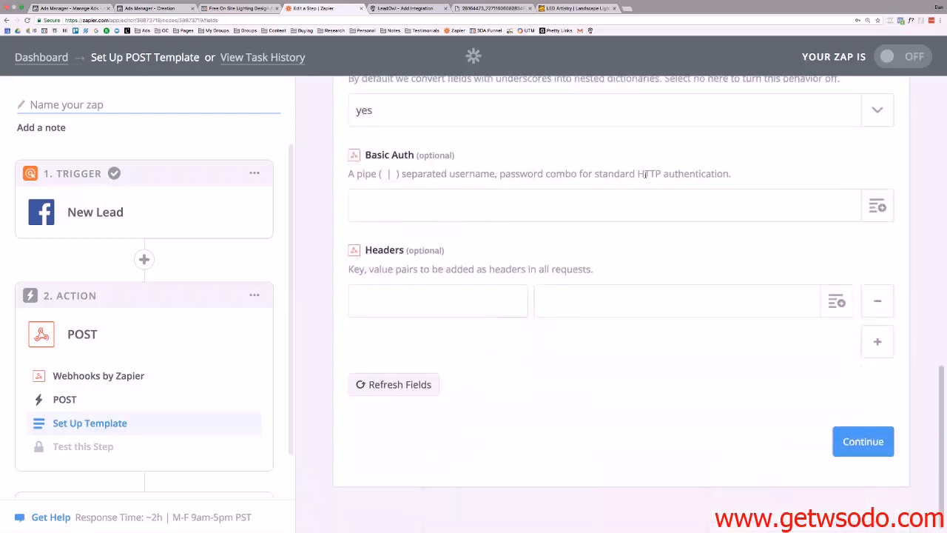
Send and re-send the test POST to the LeadOwl webhook, which returns (404) Not Found.
{"action": "left_click", "coordinate": [875, 448]}
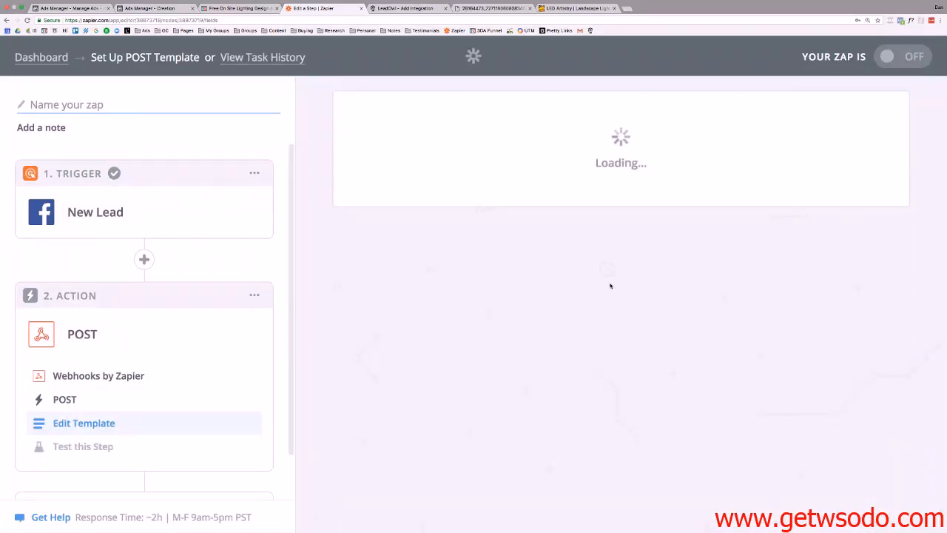
{"action": "scroll", "coordinate": [585, 282], "scroll_direction": "down", "scroll_amount": 5}
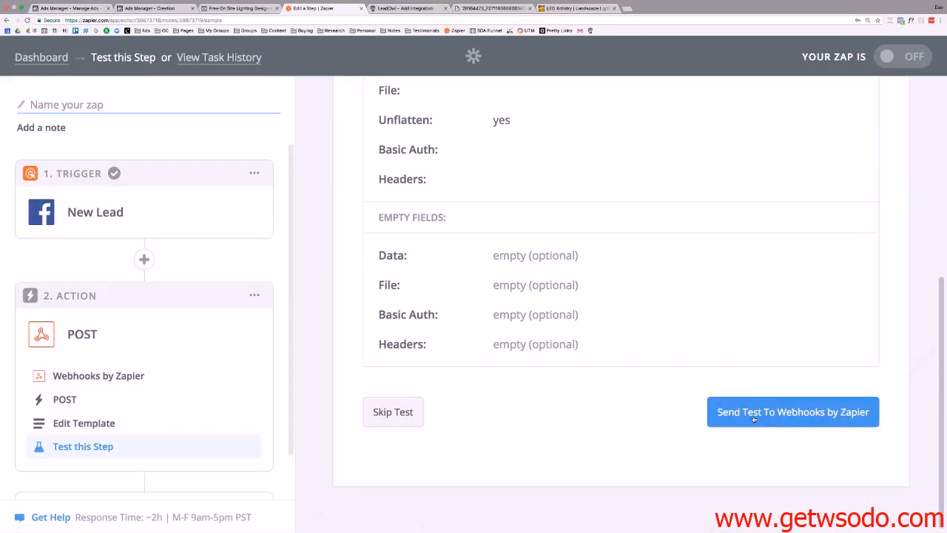
{"action": "left_click", "coordinate": [770, 415]}
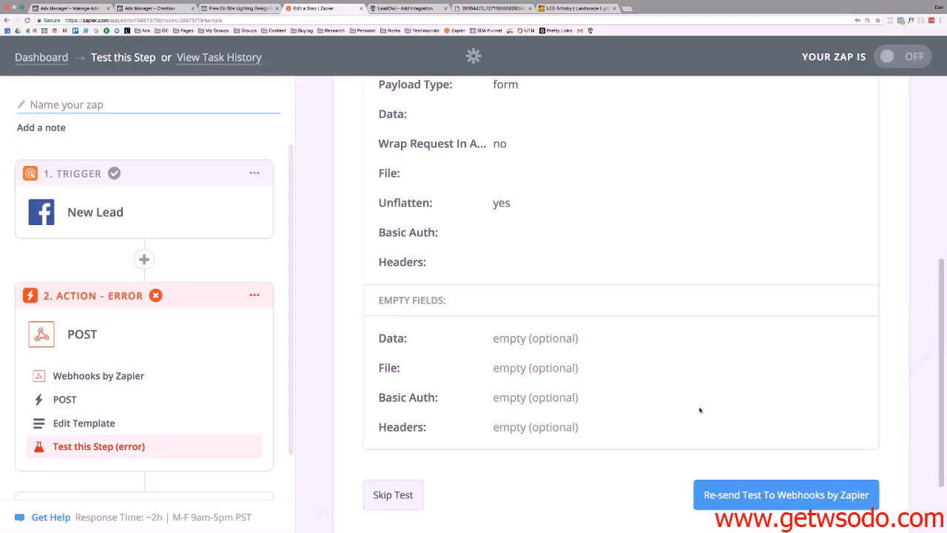
{"action": "scroll", "coordinate": [700, 409], "scroll_direction": "down", "scroll_amount": 2}
{"action": "left_click", "coordinate": [700, 416]}
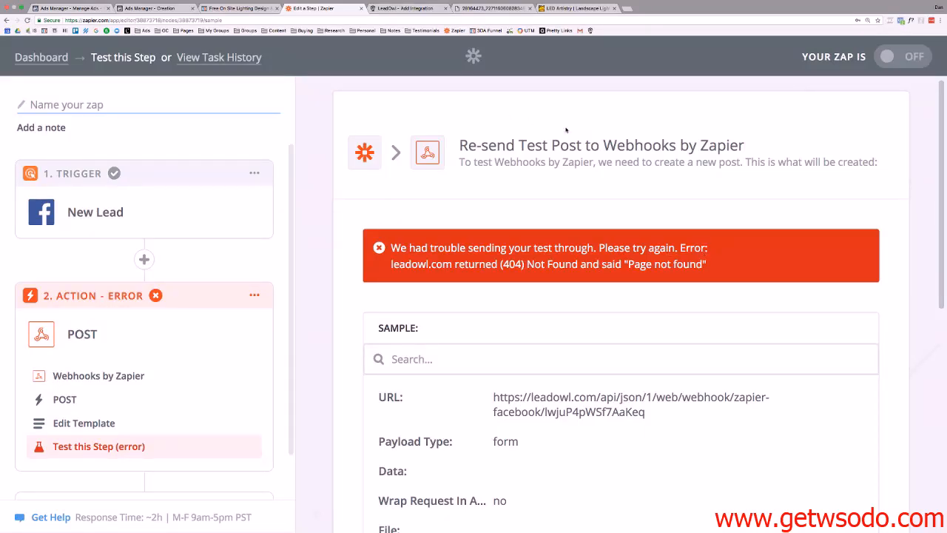
{"action": "scroll", "coordinate": [552, 122], "scroll_direction": "down", "scroll_amount": 1}
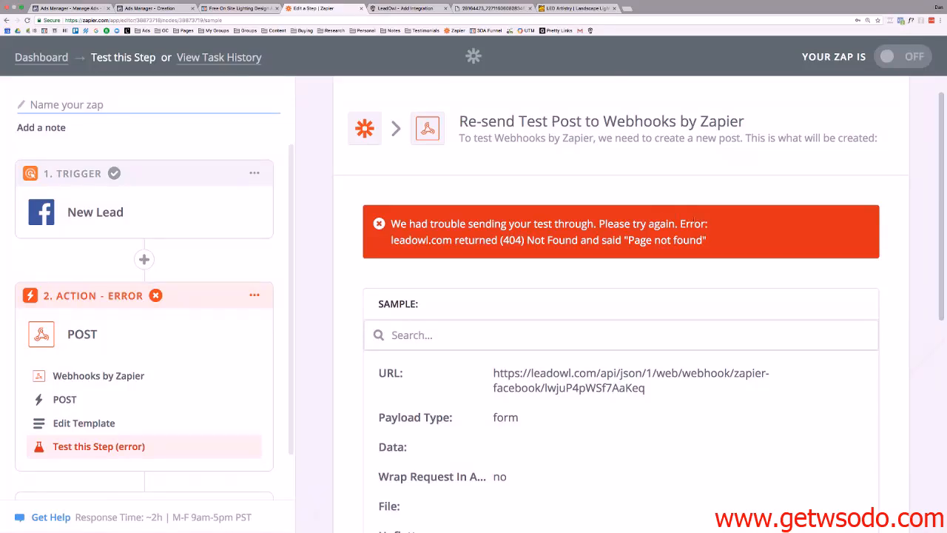
{"action": "scroll", "coordinate": [621, 303], "scroll_direction": "down", "scroll_amount": 2}
Select and copy the complete LeadOwl webhook link again, then go back to Zapier.
{"action": "left_click", "coordinate": [407, 8]}
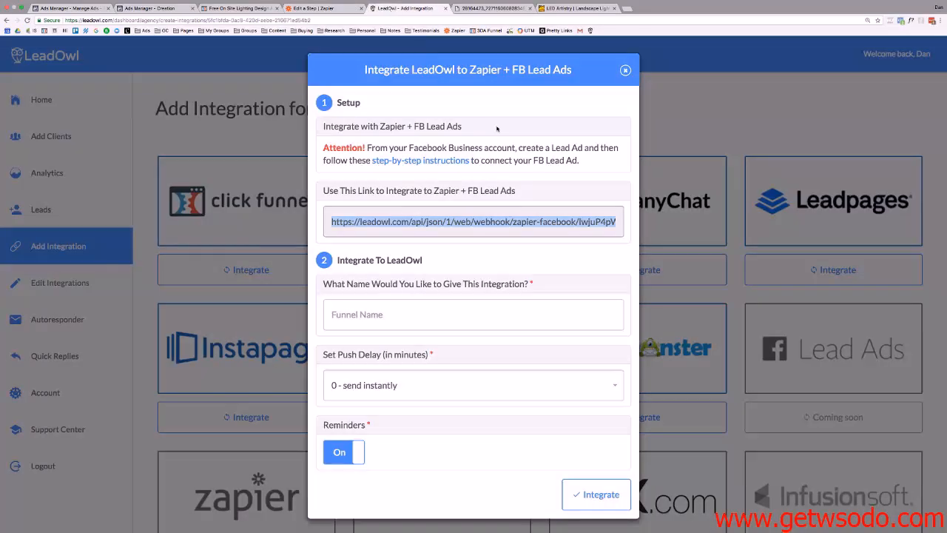
{"action": "left_click", "coordinate": [511, 218]}
{"action": "left_click_drag", "start_coordinate": [486, 220], "coordinate": [650, 218]}
{"action": "left_click", "coordinate": [587, 222]}
{"action": "triple_click", "coordinate": [587, 222]}
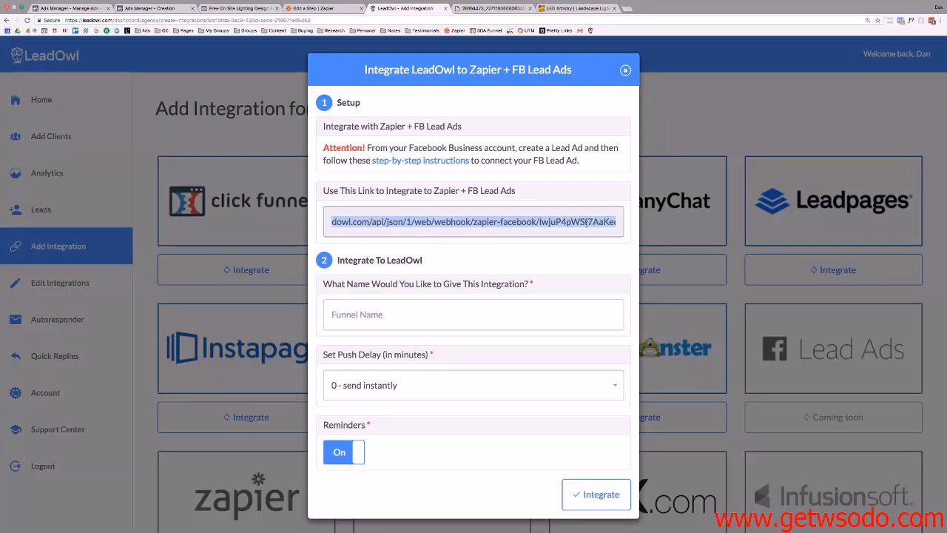
{"action": "right_click", "coordinate": [497, 218]}
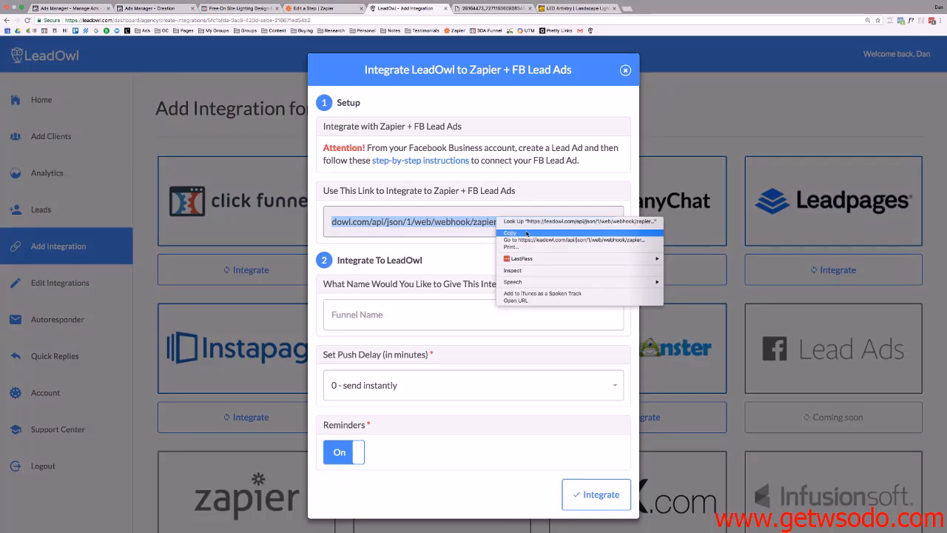
{"action": "left_click", "coordinate": [527, 234]}
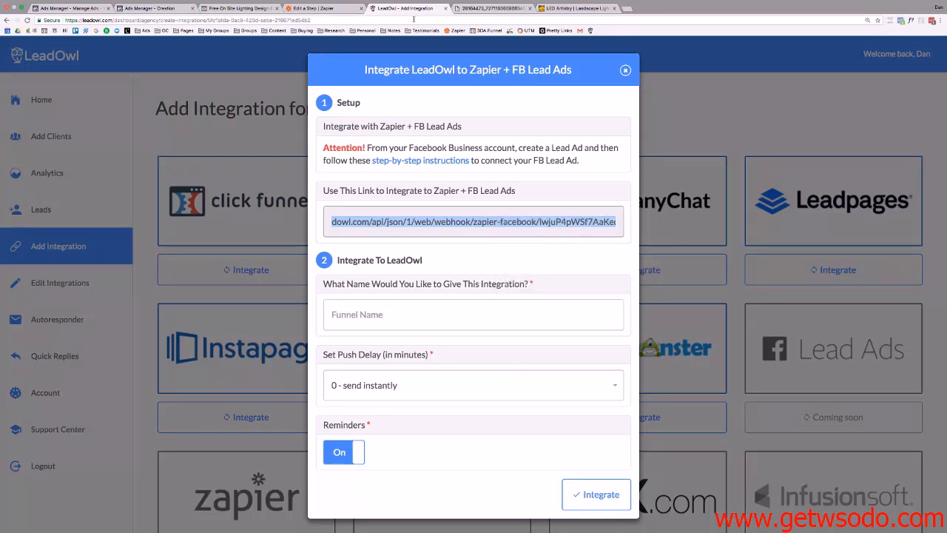
{"action": "left_click", "coordinate": [315, 8]}
{"action": "scroll", "coordinate": [556, 312], "scroll_direction": "up", "scroll_amount": 1}
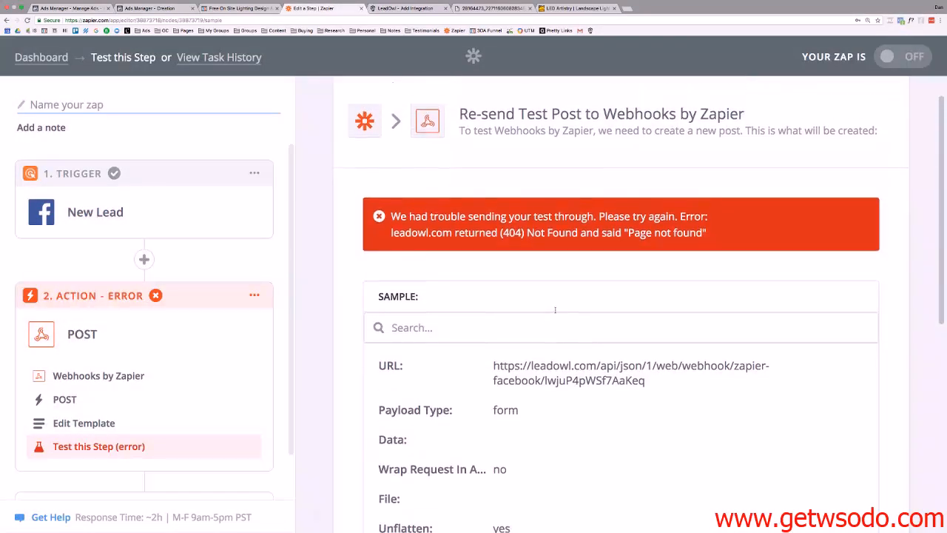
{"action": "scroll", "coordinate": [557, 312], "scroll_direction": "down", "scroll_amount": 1}
Check the copied webhook link in the address bar, then re-send the Zapier test, still 404.
{"action": "left_click", "coordinate": [372, 20]}
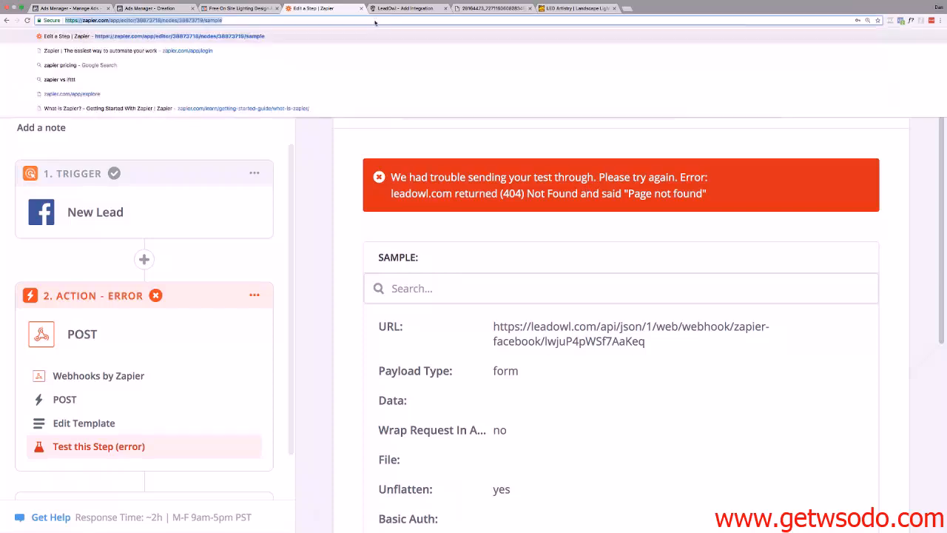
{"action": "key", "text": "super+v"}
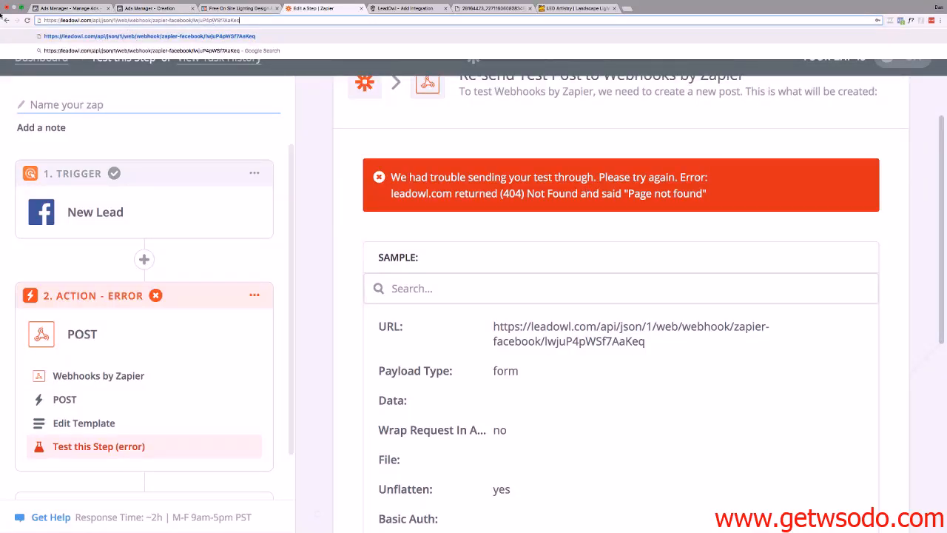
{"action": "left_click", "coordinate": [562, 341]}
{"action": "scroll", "coordinate": [562, 342], "scroll_direction": "down", "scroll_amount": 5}
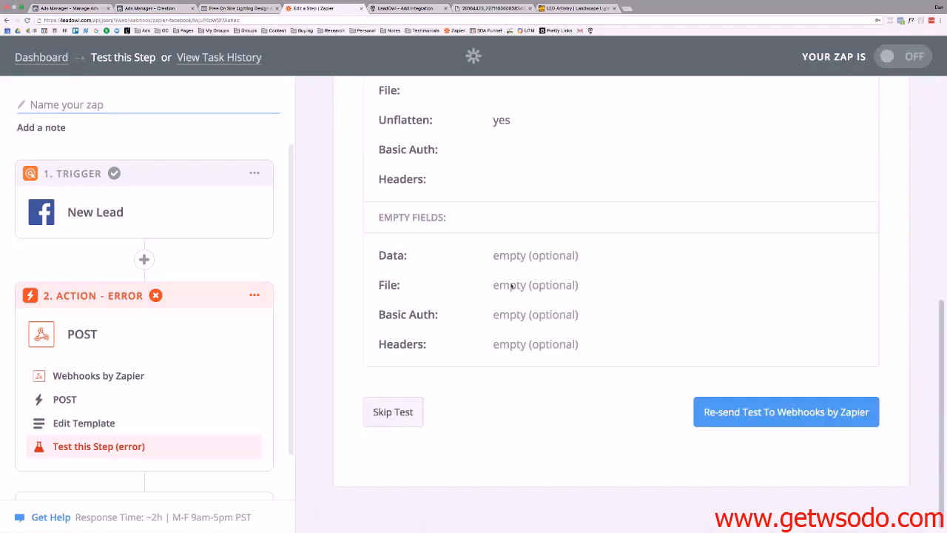
{"action": "left_click", "coordinate": [761, 409]}
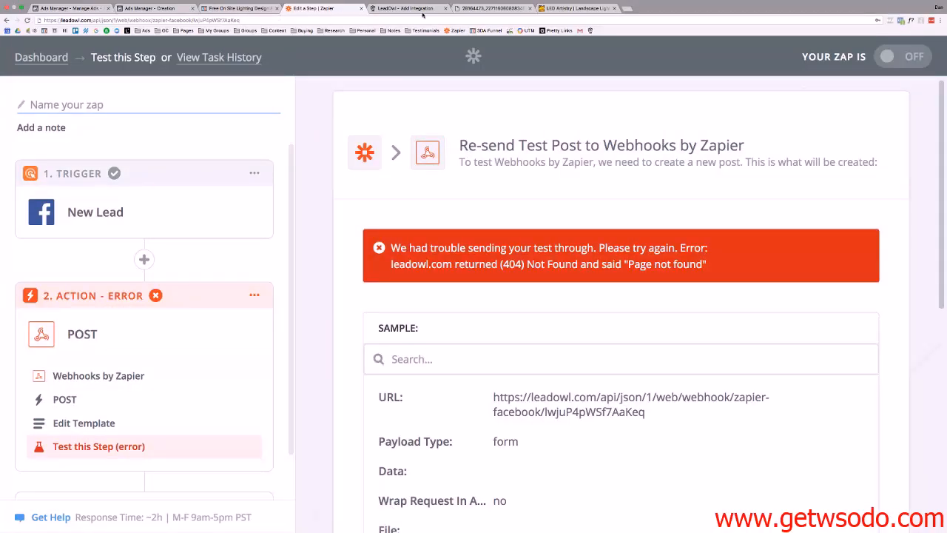
Confirm the LED Artistry lead ad so 'Free Demo Lead Ads' starts publishing.
{"action": "mouse_move", "coordinate": [247, 9]}
{"action": "left_click", "coordinate": [151, 16]}
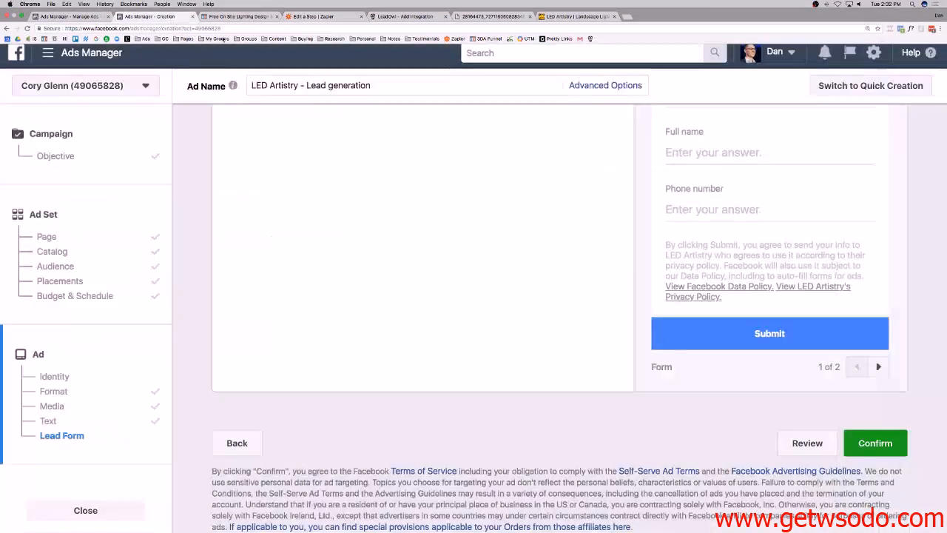
{"action": "scroll", "coordinate": [590, 291], "scroll_direction": "up", "scroll_amount": 2}
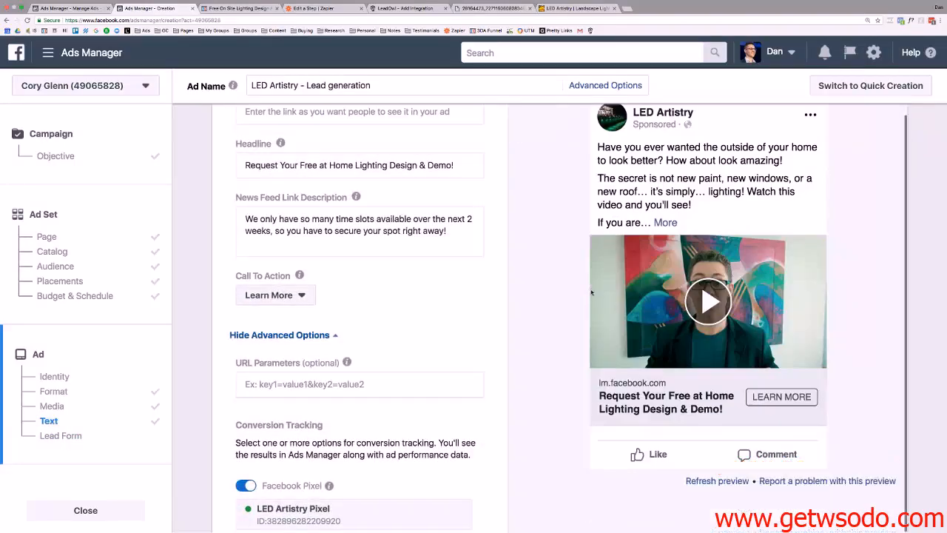
{"action": "scroll", "coordinate": [729, 372], "scroll_direction": "down", "scroll_amount": 10}
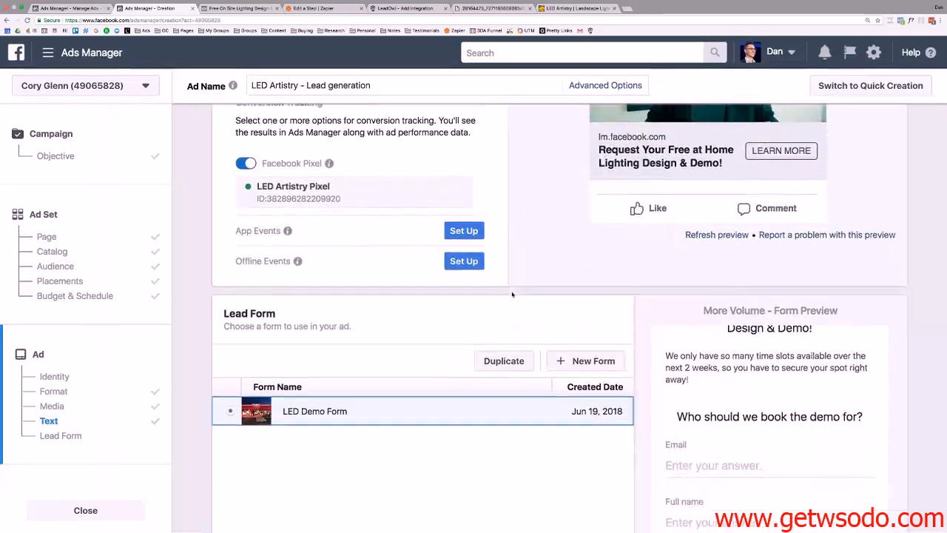
{"action": "left_click", "coordinate": [866, 443]}
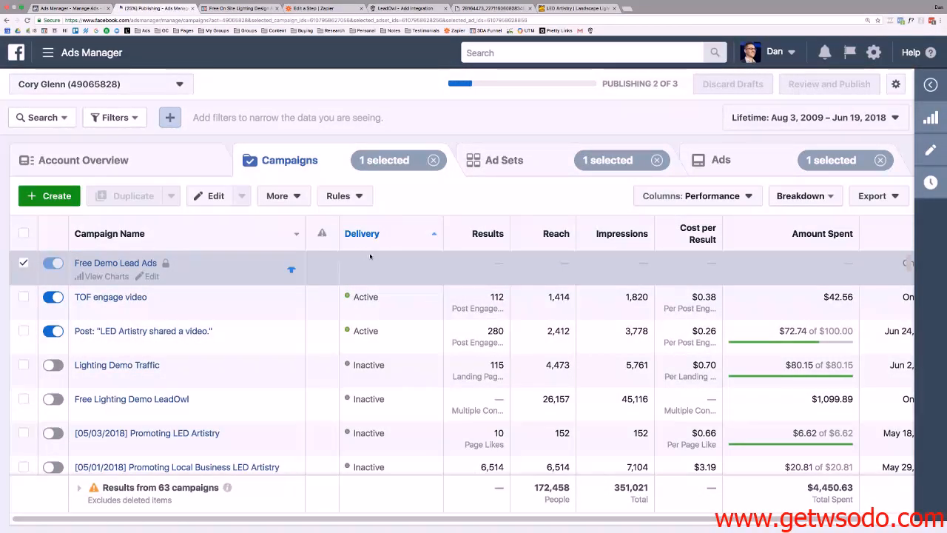
Re-send the webhook test to LeadOwl once more from Zapier.
{"action": "left_click", "coordinate": [316, 10]}
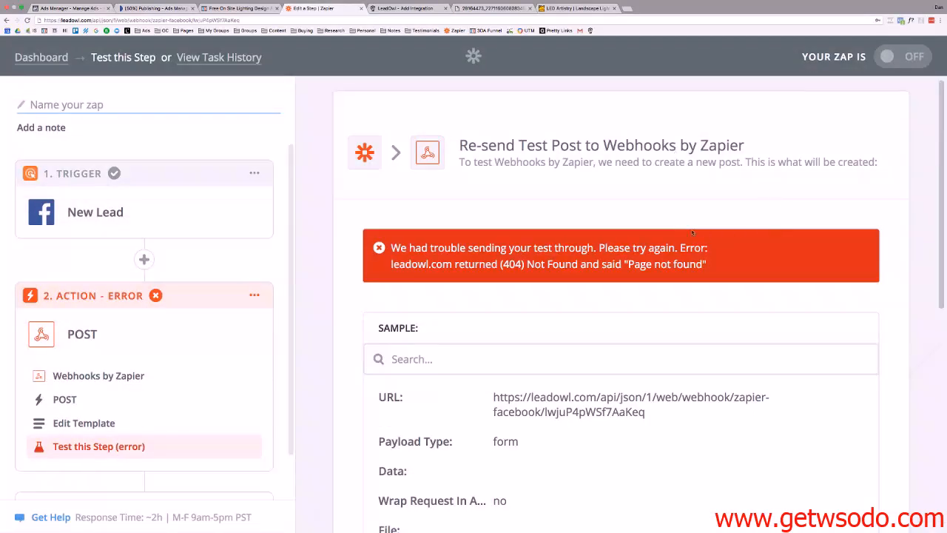
{"action": "scroll", "coordinate": [708, 241], "scroll_direction": "down", "scroll_amount": 6}
{"action": "left_click", "coordinate": [795, 423]}
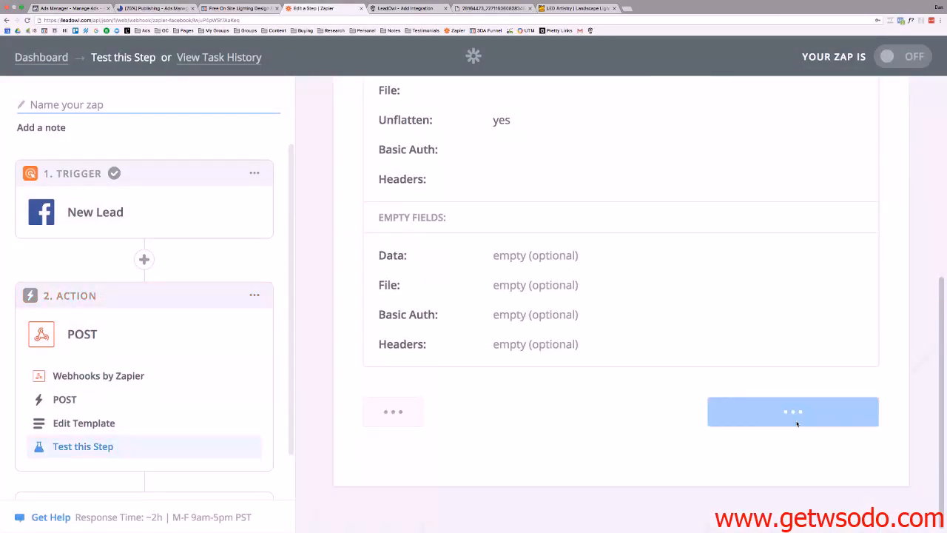
Reopen the trigger and keep Facebook Lead Ads, New Lead and the connected account.
{"action": "left_click", "coordinate": [133, 222]}
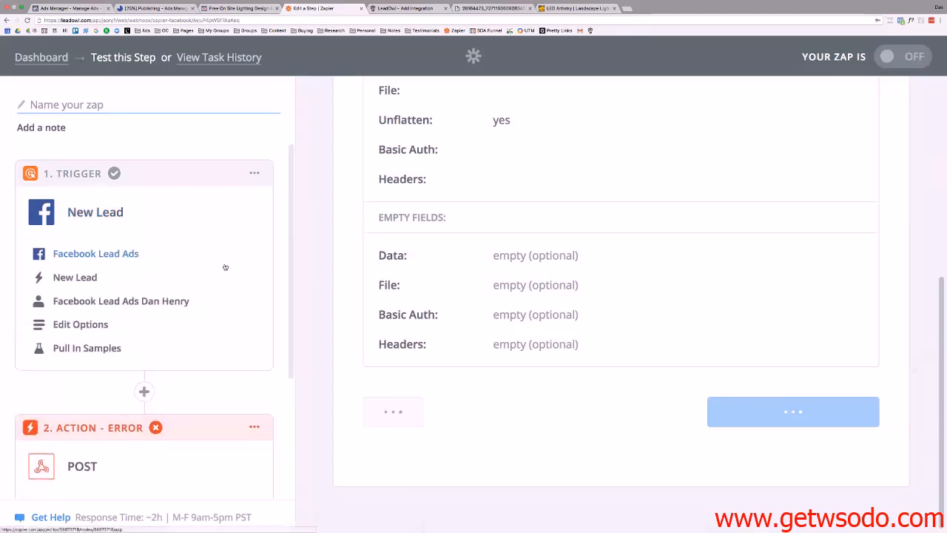
{"action": "left_click", "coordinate": [118, 213]}
{"action": "left_click", "coordinate": [105, 253]}
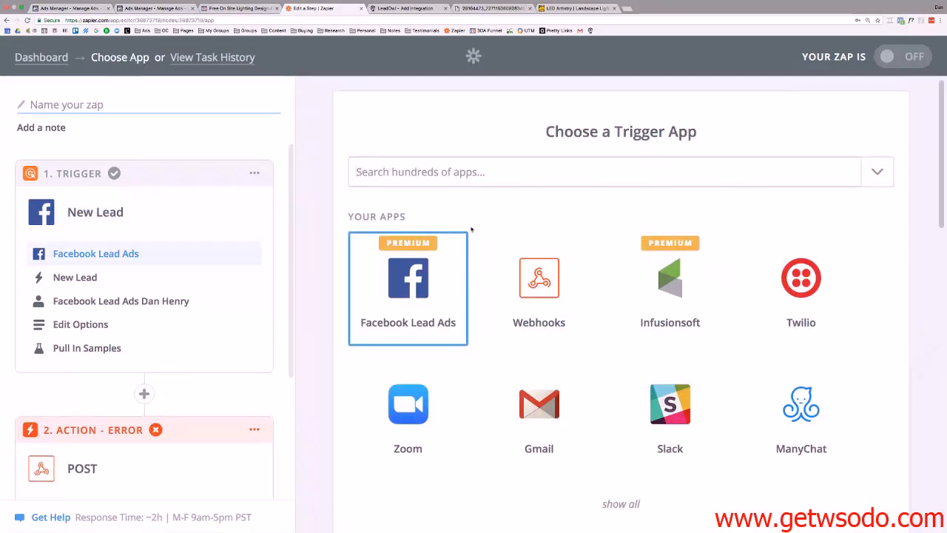
{"action": "scroll", "coordinate": [750, 299], "scroll_direction": "down", "scroll_amount": 5}
{"action": "scroll", "coordinate": [814, 370], "scroll_direction": "down", "scroll_amount": 6}
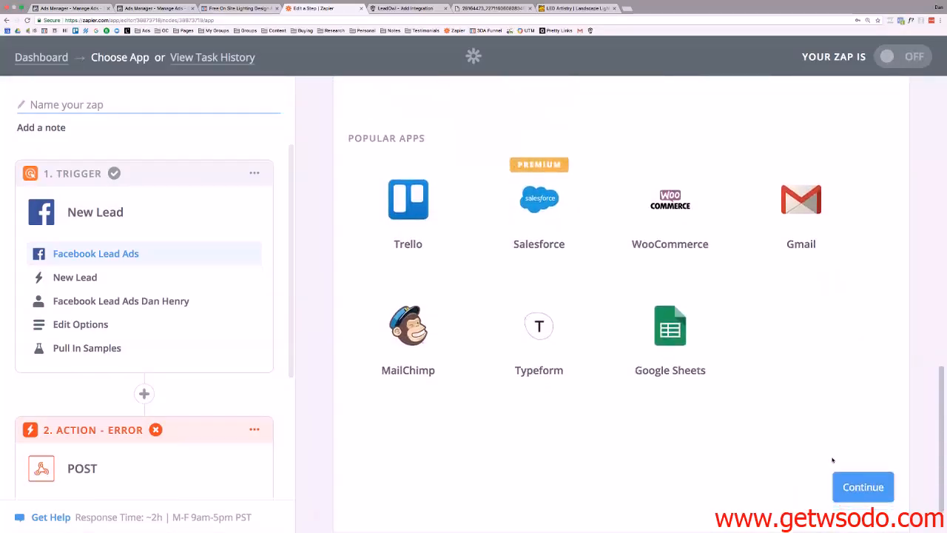
{"action": "left_click", "coordinate": [851, 444]}
{"action": "left_click", "coordinate": [852, 351]}
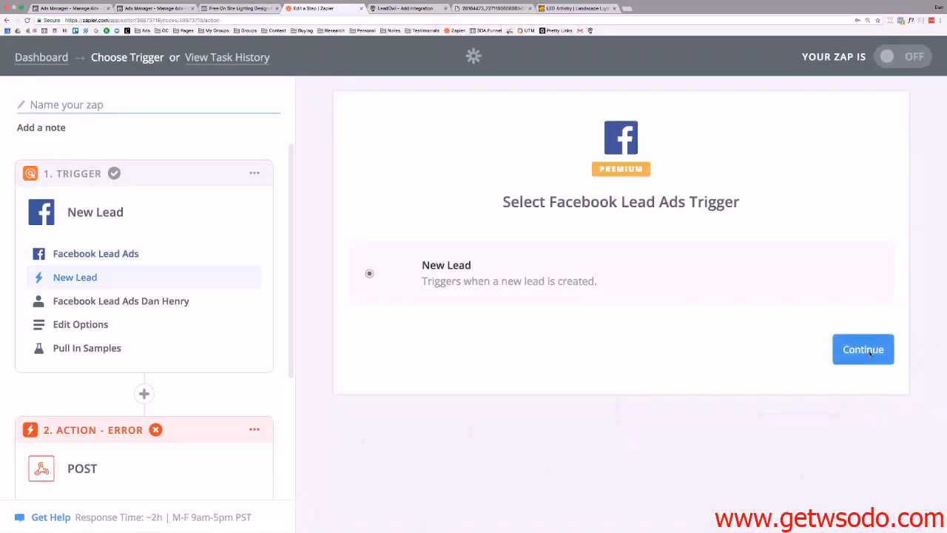
{"action": "scroll", "coordinate": [575, 304], "scroll_direction": "down", "scroll_amount": 3}
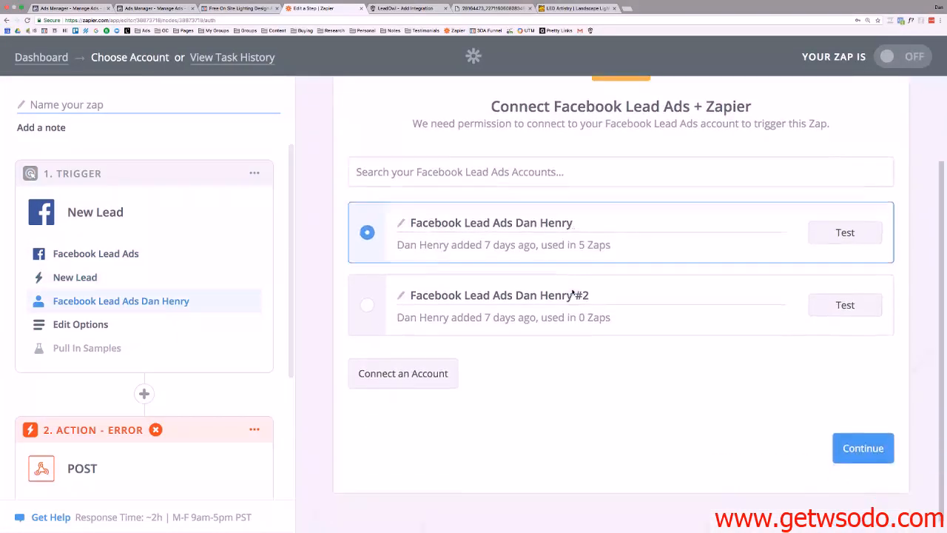
{"action": "left_click", "coordinate": [863, 447]}
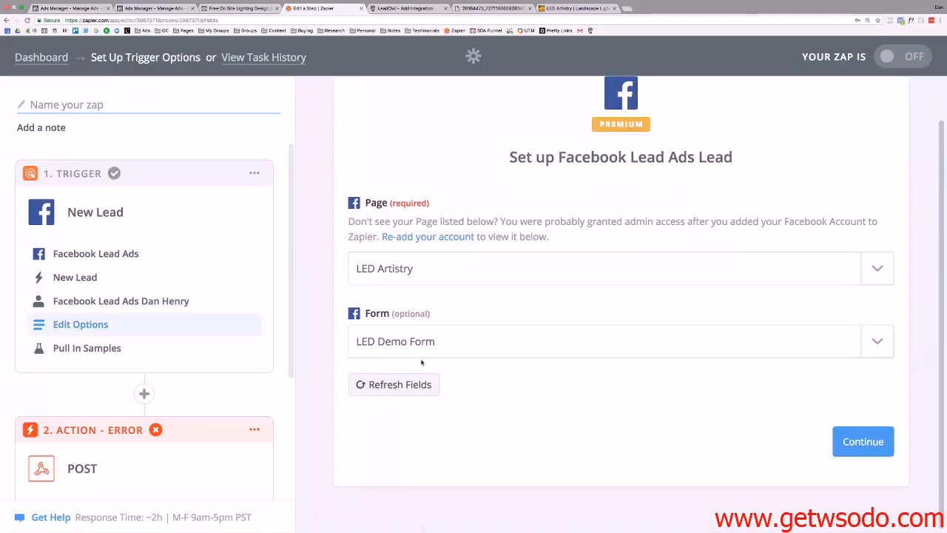
Keep the LED Artistry page and LED Demo Form, and accept sample Lead A.
{"action": "left_click", "coordinate": [489, 351]}
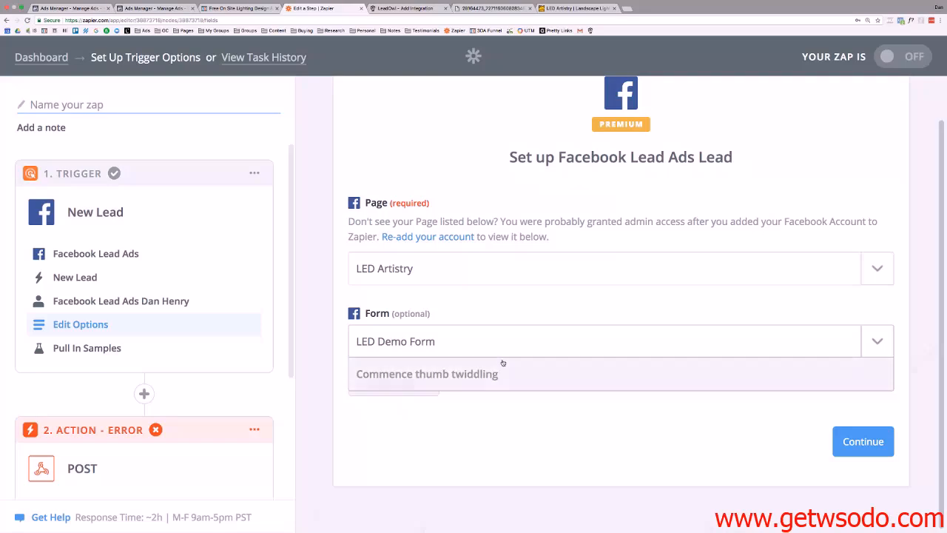
{"action": "scroll", "coordinate": [501, 361], "scroll_direction": "down", "scroll_amount": 1}
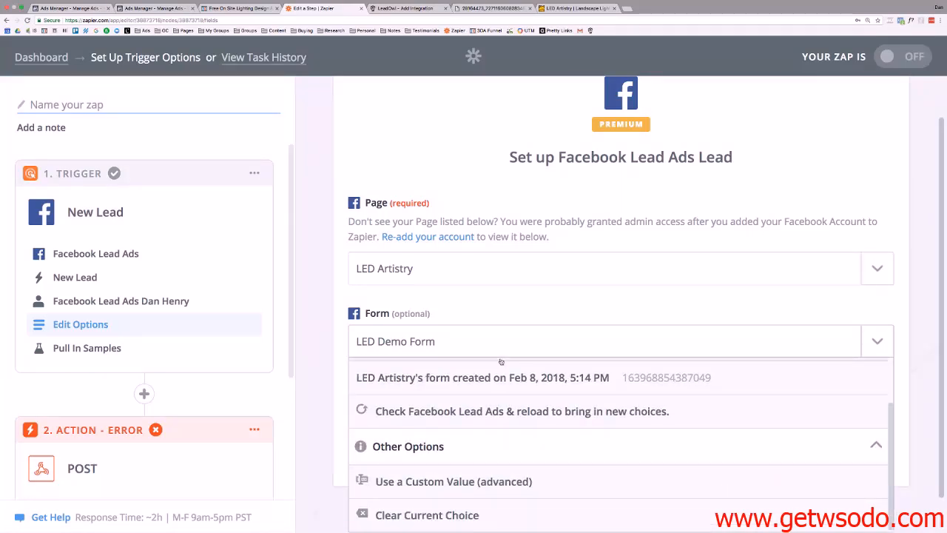
{"action": "scroll", "coordinate": [501, 361], "scroll_direction": "up", "scroll_amount": 1}
{"action": "left_click", "coordinate": [339, 281]}
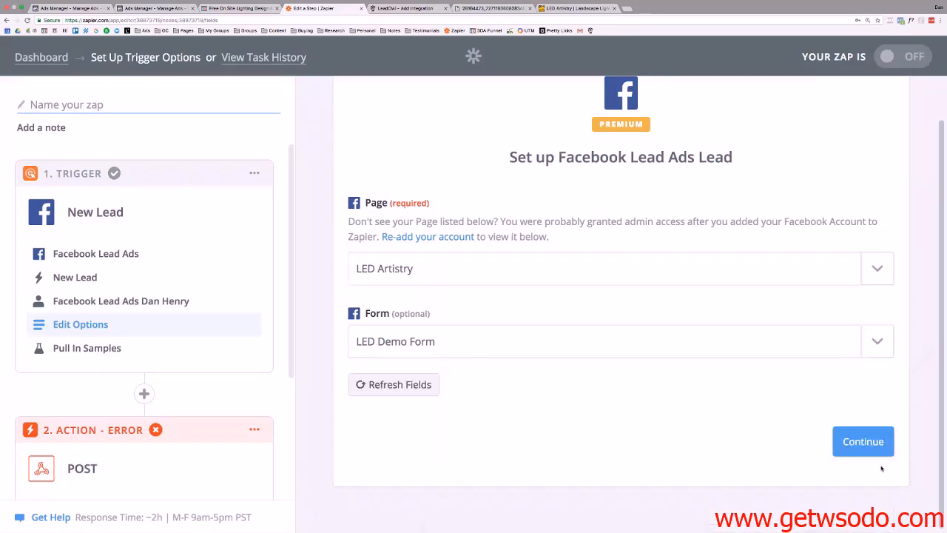
{"action": "left_click", "coordinate": [866, 446]}
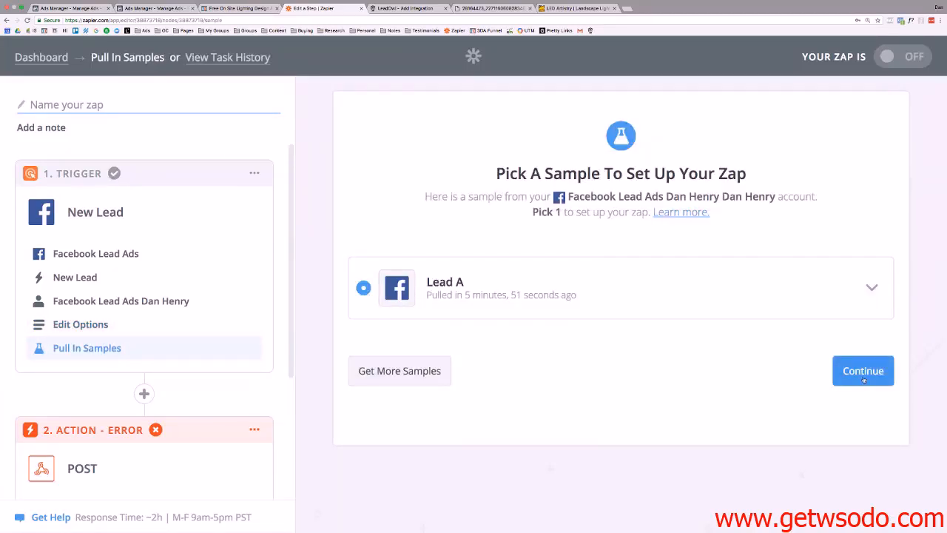
{"action": "left_click", "coordinate": [872, 287]}
{"action": "scroll", "coordinate": [721, 315], "scroll_direction": "down", "scroll_amount": 5}
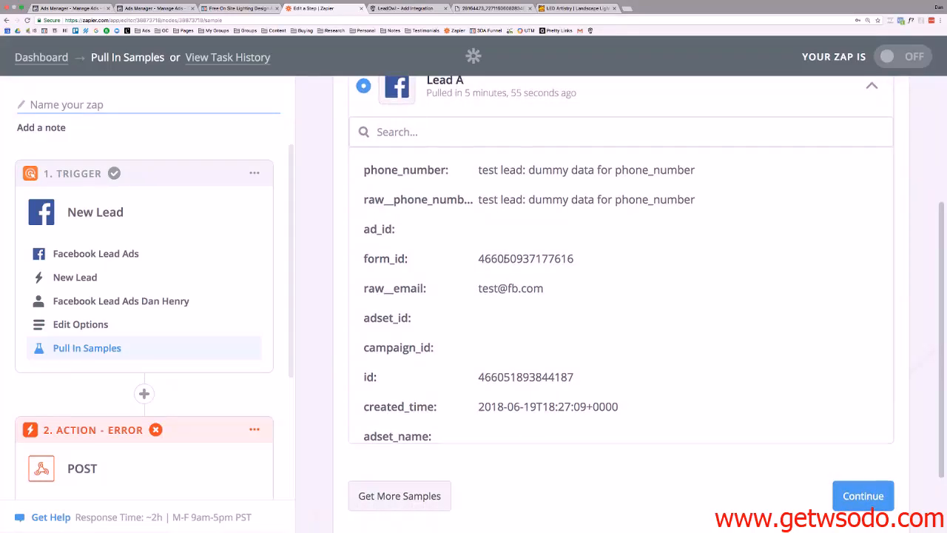
{"action": "scroll", "coordinate": [503, 264], "scroll_direction": "down", "scroll_amount": 5}
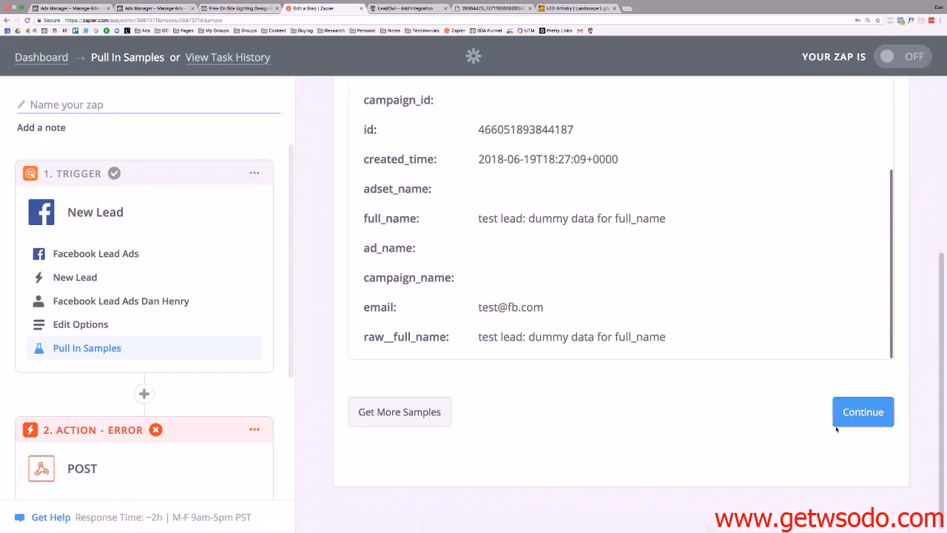
{"action": "left_click", "coordinate": [863, 412]}
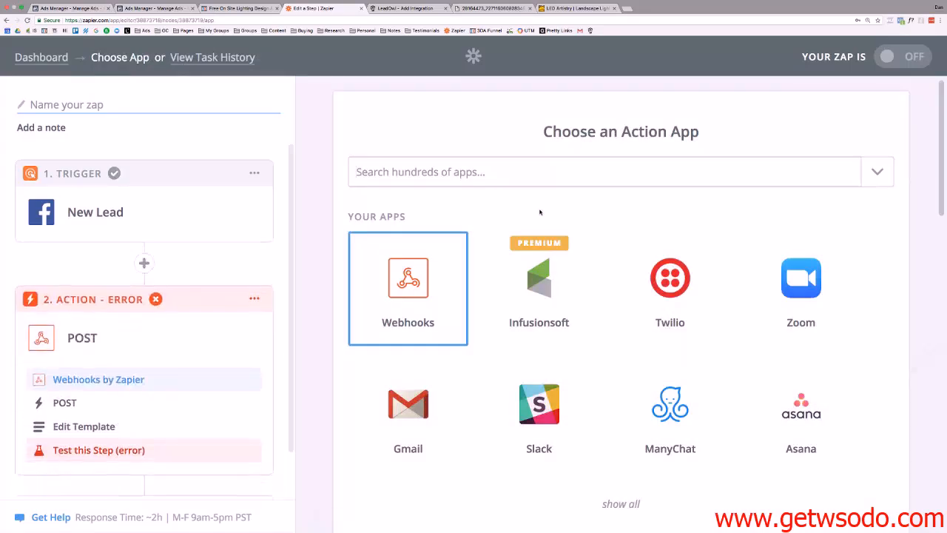
{"action": "scroll", "coordinate": [438, 248], "scroll_direction": "down", "scroll_amount": 2}
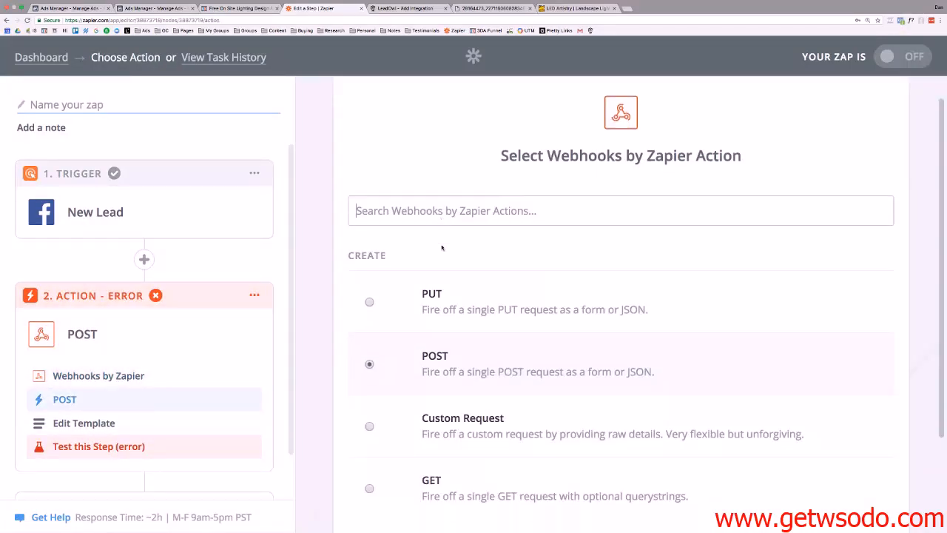
Copy the LeadOwl webhook URL, try pasting it into the action search, then clear it.
{"action": "left_click", "coordinate": [398, 15]}
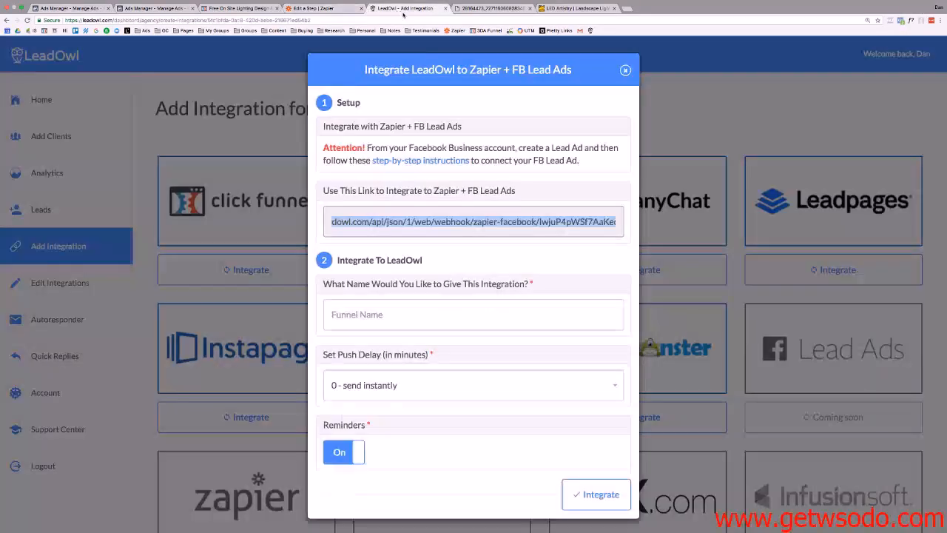
{"action": "right_click", "coordinate": [447, 221]}
{"action": "left_click", "coordinate": [471, 236]}
{"action": "left_click", "coordinate": [311, 8]}
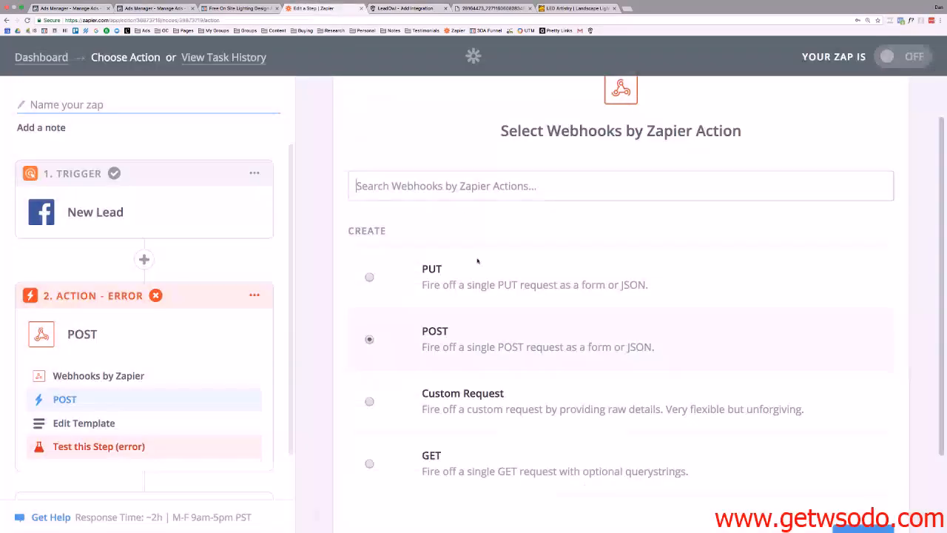
{"action": "right_click", "coordinate": [437, 185]}
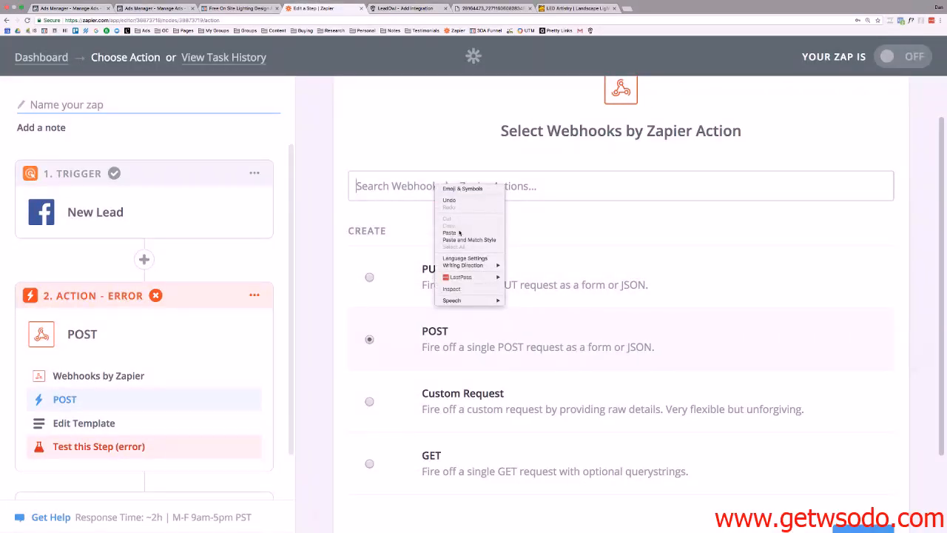
{"action": "left_click", "coordinate": [452, 233]}
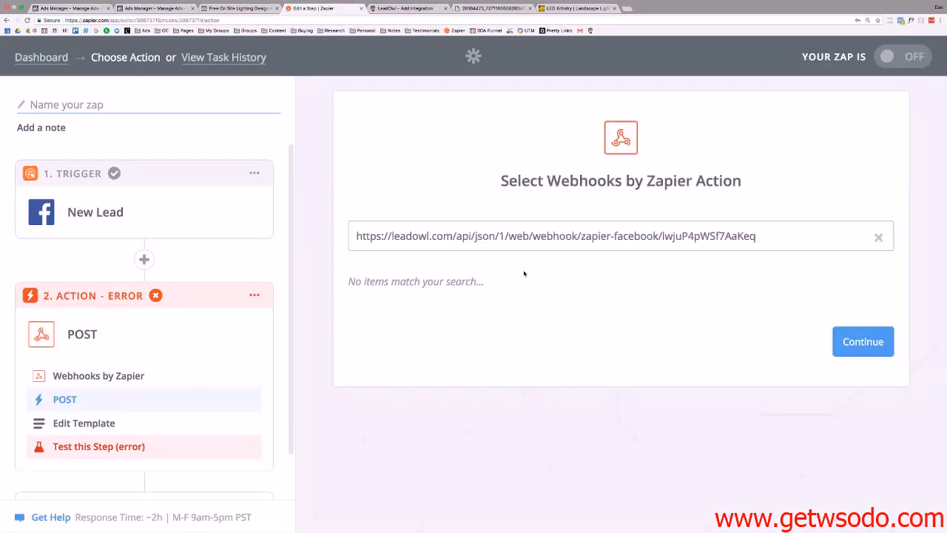
{"action": "triple_click", "coordinate": [515, 240]}
{"action": "key", "text": "super+c"}
{"action": "key", "text": "BackSpace"}
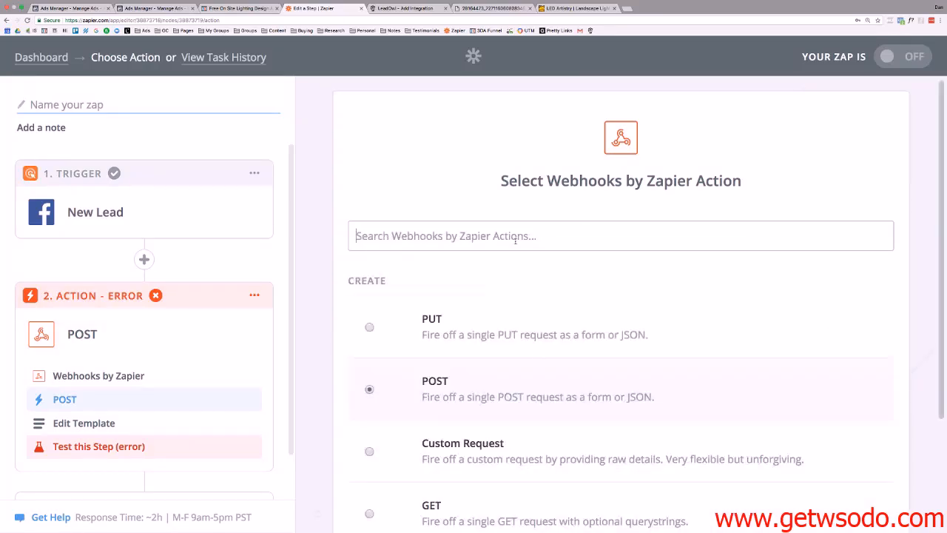
{"action": "scroll", "coordinate": [483, 235], "scroll_direction": "down", "scroll_amount": 3}
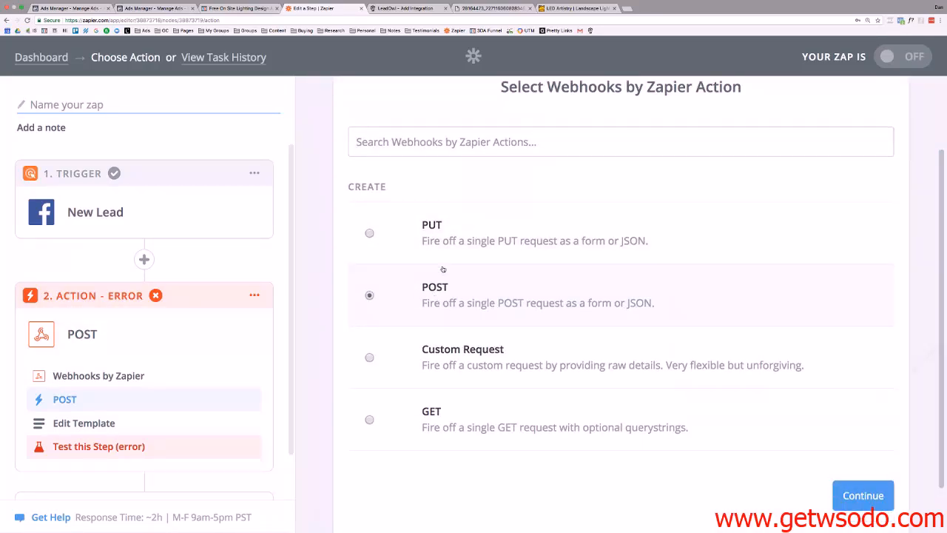
{"action": "left_click", "coordinate": [450, 142]}
{"action": "key", "text": "super+v"}
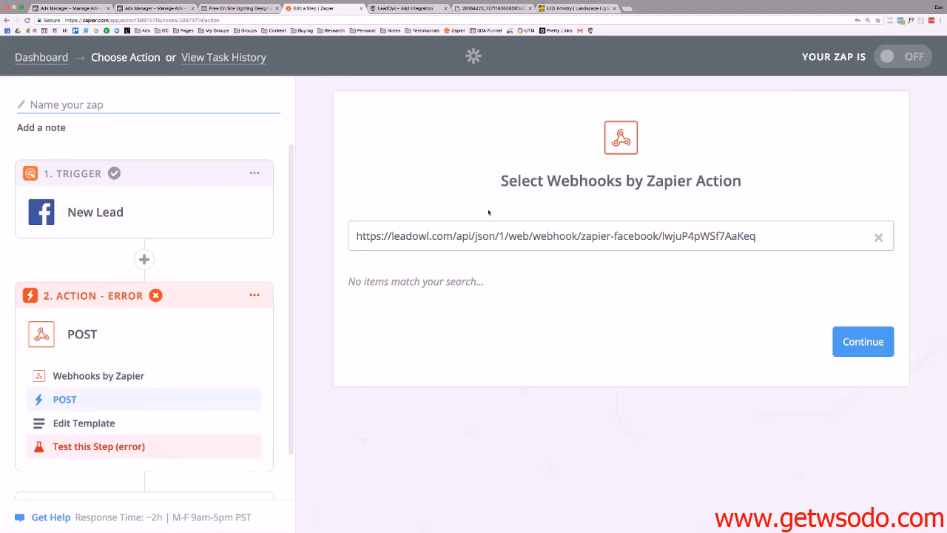
{"action": "left_click", "coordinate": [878, 238]}
{"action": "scroll", "coordinate": [582, 300], "scroll_direction": "down", "scroll_amount": 4}
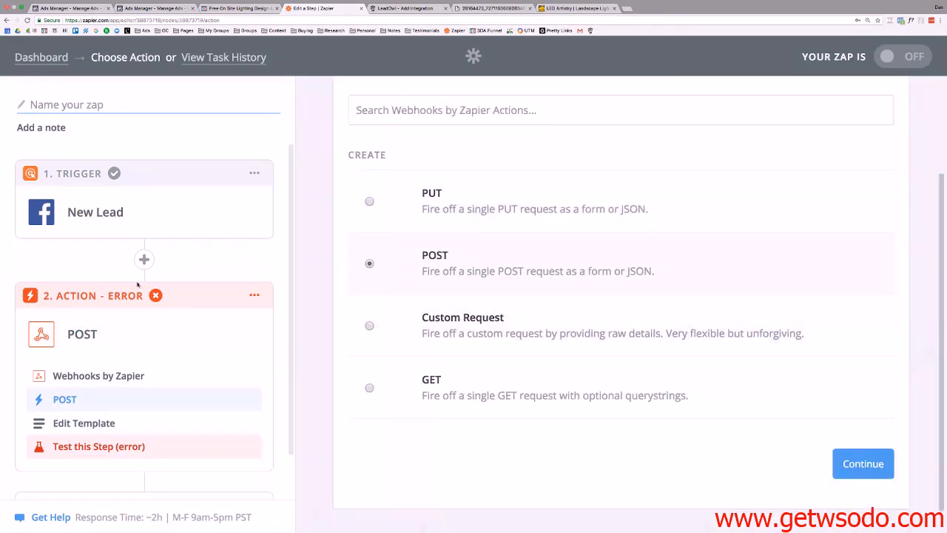
Delete the erroring step 2 Webhooks action from the zap.
{"action": "left_click", "coordinate": [121, 327]}
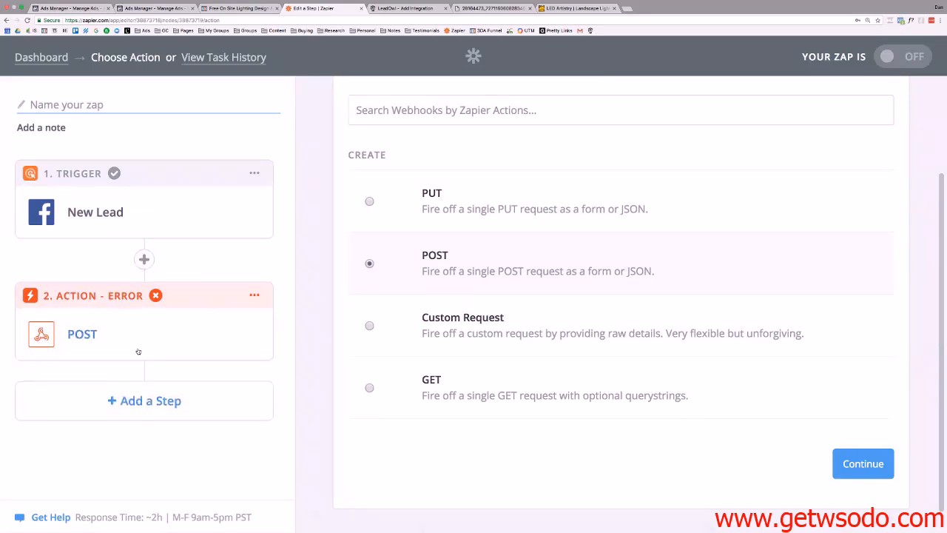
{"action": "left_click", "coordinate": [256, 296]}
{"action": "left_click", "coordinate": [194, 351]}
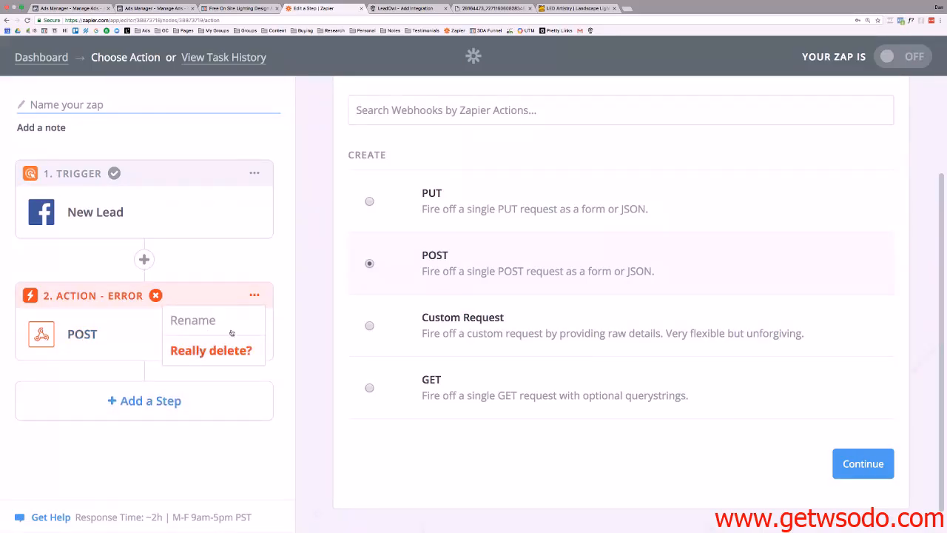
{"action": "left_click", "coordinate": [233, 354]}
Add a new Webhooks by Zapier action (searched 'weboo') and choose POST.
{"action": "left_click", "coordinate": [210, 294]}
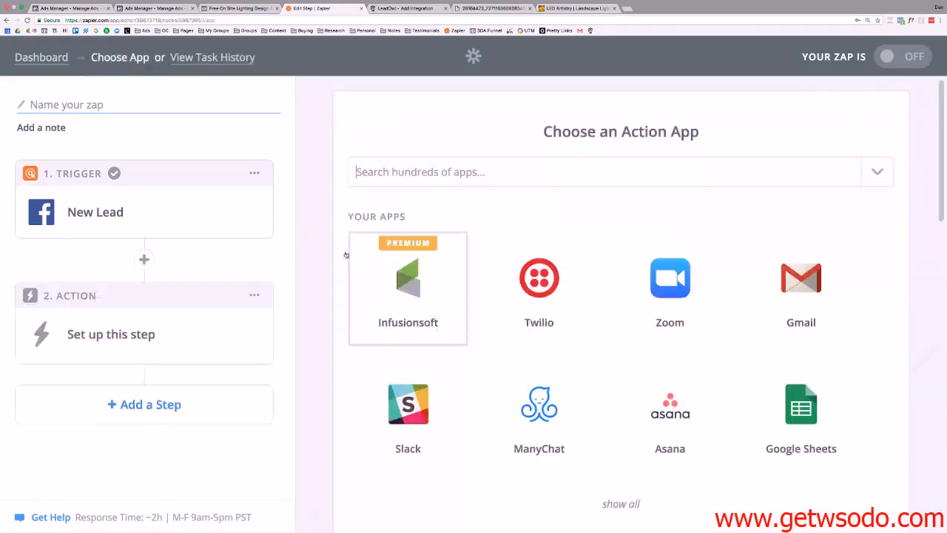
{"action": "left_click", "coordinate": [500, 168]}
{"action": "type", "text": "we"}
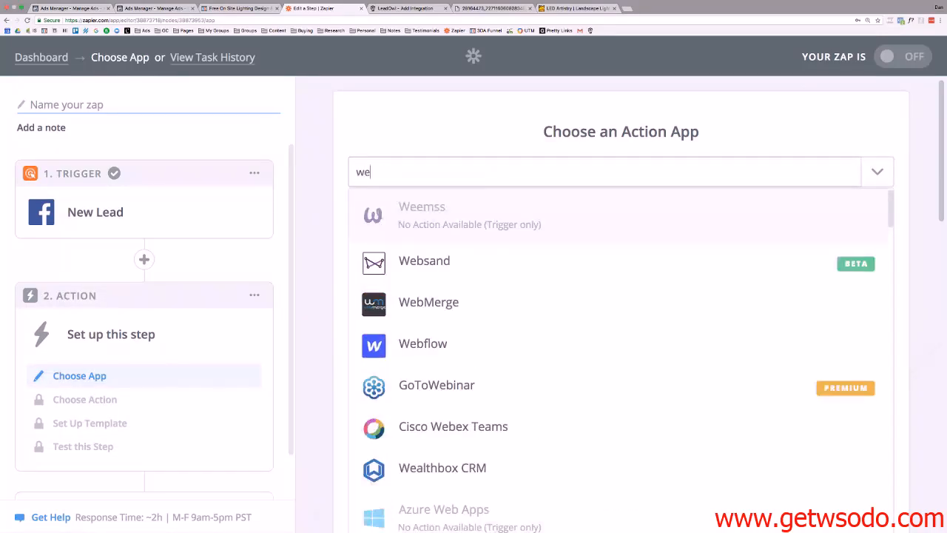
{"action": "type", "text": "boo"}
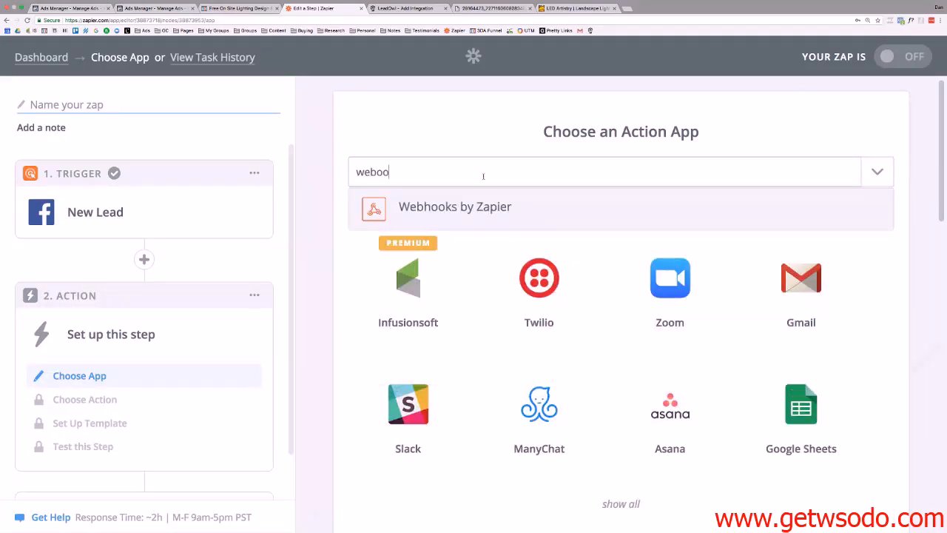
{"action": "left_click", "coordinate": [451, 215]}
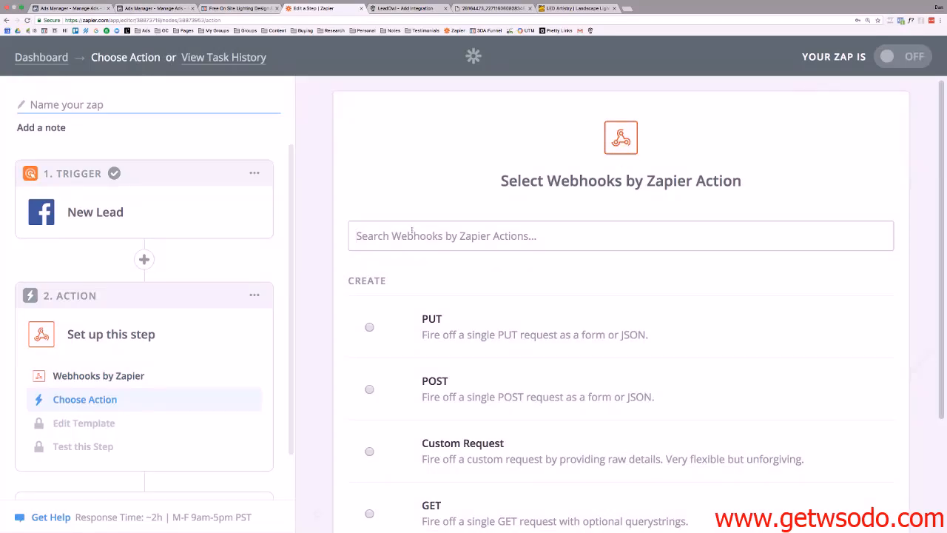
{"action": "left_click", "coordinate": [369, 389]}
{"action": "scroll", "coordinate": [407, 236], "scroll_direction": "down", "scroll_amount": 2}
{"action": "scroll", "coordinate": [414, 240], "scroll_direction": "down", "scroll_amount": 1}
{"action": "scroll", "coordinate": [415, 241], "scroll_direction": "up", "scroll_amount": 1}
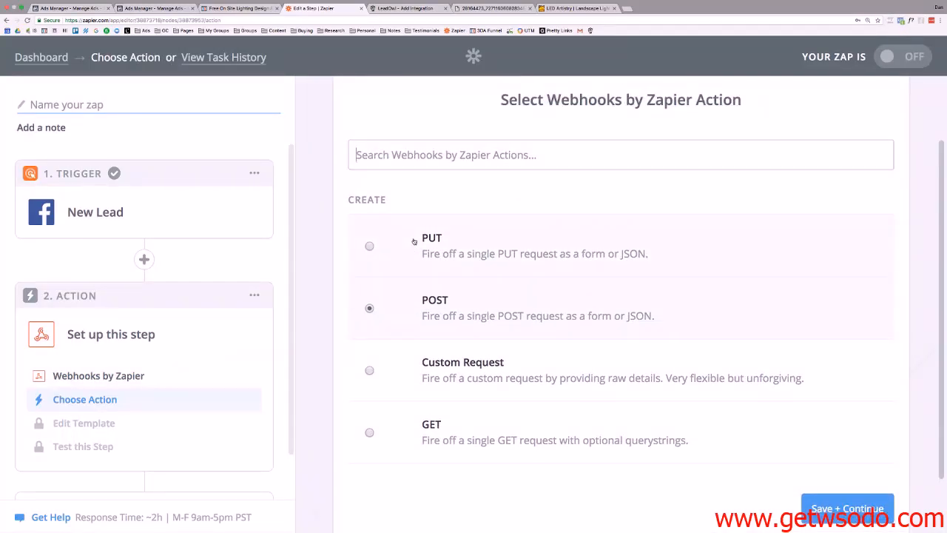
{"action": "scroll", "coordinate": [544, 333], "scroll_direction": "down", "scroll_amount": 1}
{"action": "scroll", "coordinate": [544, 333], "scroll_direction": "up", "scroll_amount": 2}
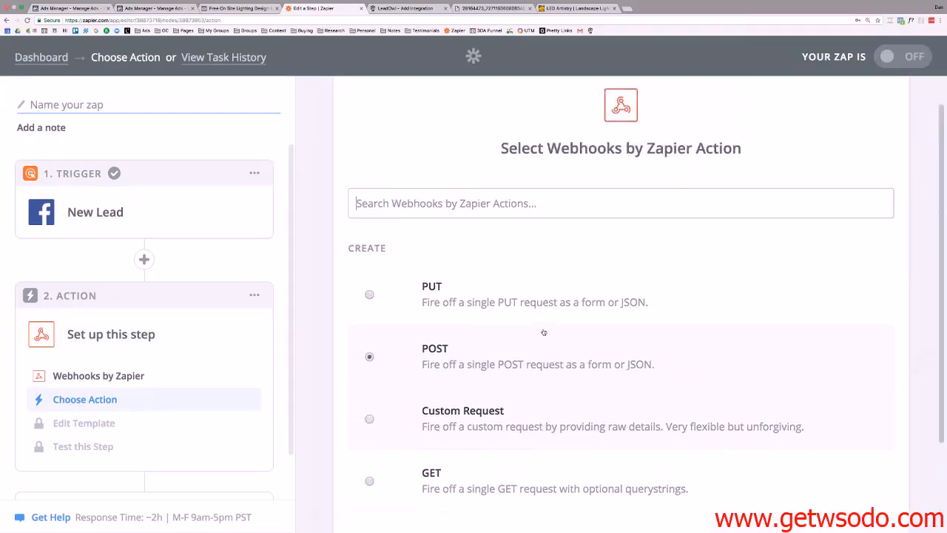
{"action": "key", "text": "super+z"}
{"action": "scroll", "coordinate": [544, 333], "scroll_direction": "down", "scroll_amount": 2}
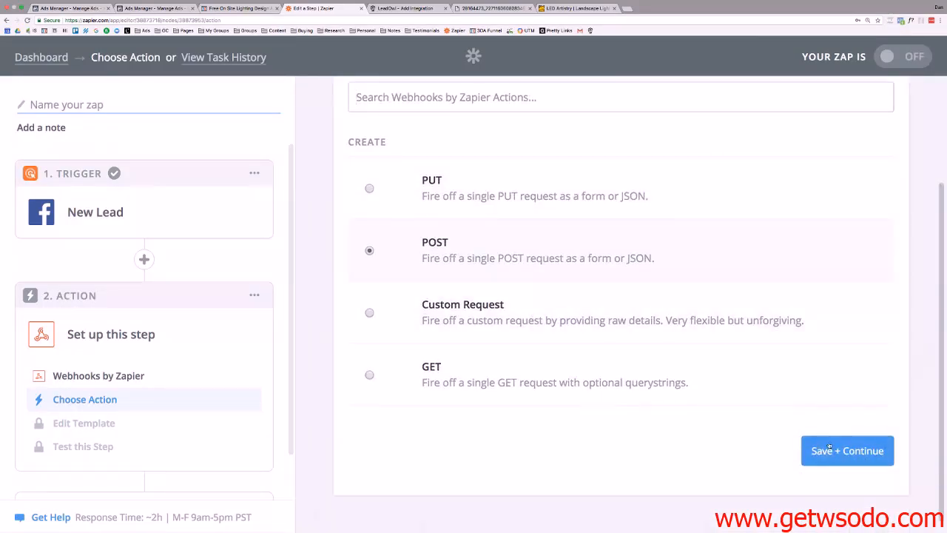
{"action": "left_click", "coordinate": [828, 448]}
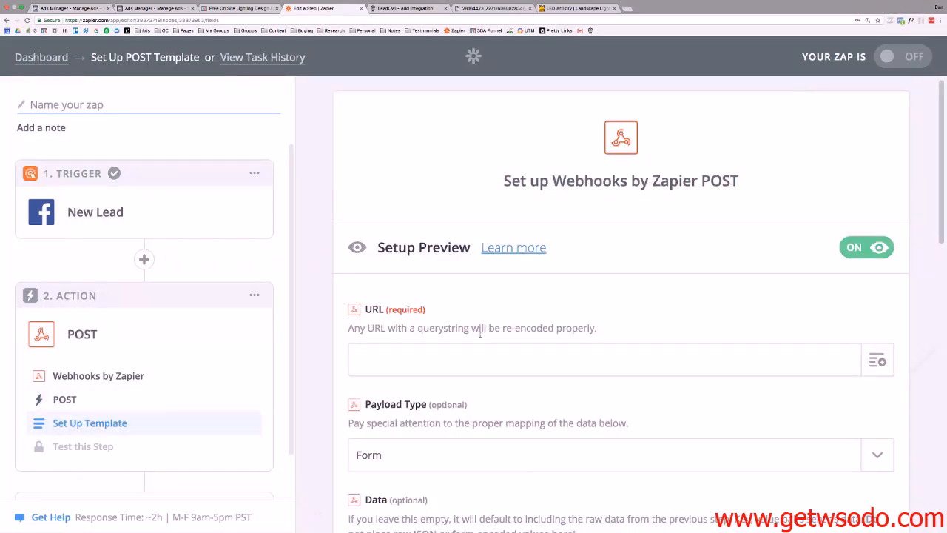
{"action": "scroll", "coordinate": [480, 335], "scroll_direction": "down", "scroll_amount": 3}
Paste the LeadOwl webhook URL into the POST action's URL field.
{"action": "left_click", "coordinate": [423, 247]}
{"action": "right_click", "coordinate": [376, 242]}
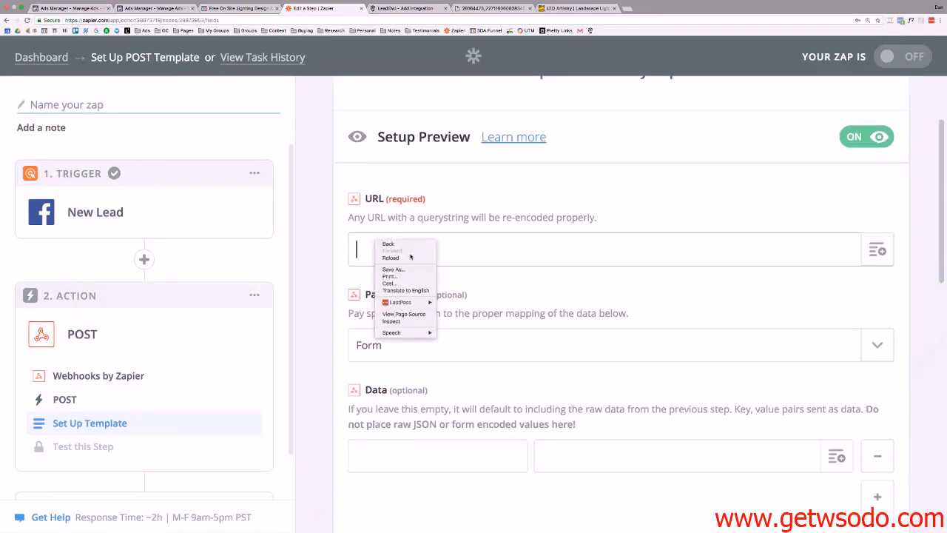
{"action": "key", "text": "Escape"}
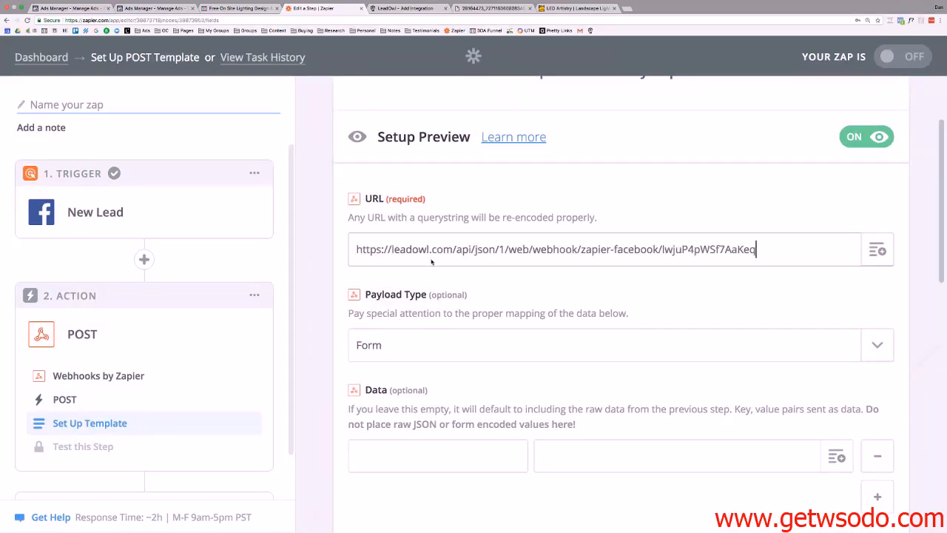
{"action": "scroll", "coordinate": [432, 260], "scroll_direction": "down", "scroll_amount": 4}
{"action": "scroll", "coordinate": [432, 260], "scroll_direction": "down", "scroll_amount": 6}
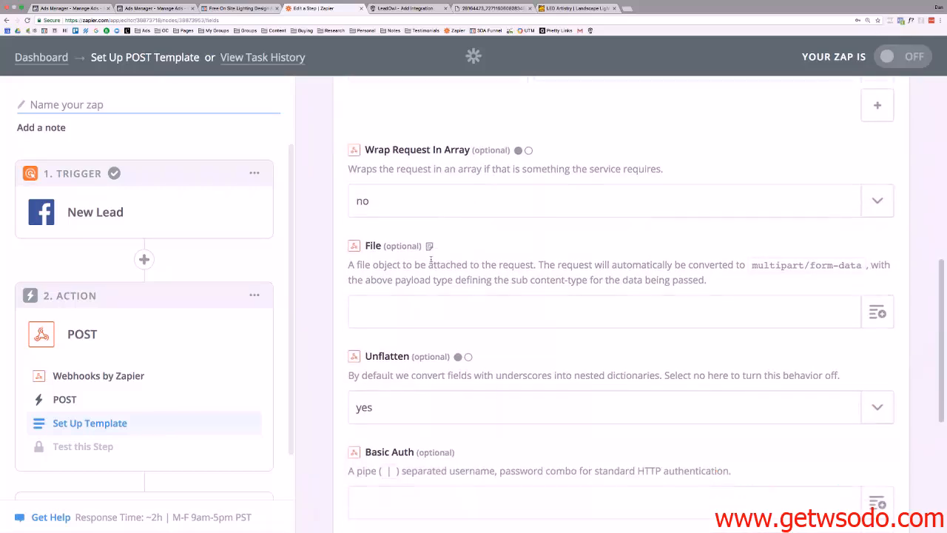
Send a test POST to the webhook, which errors again, and bring up LeadOwl's integration dialog.
{"action": "left_click", "coordinate": [859, 443]}
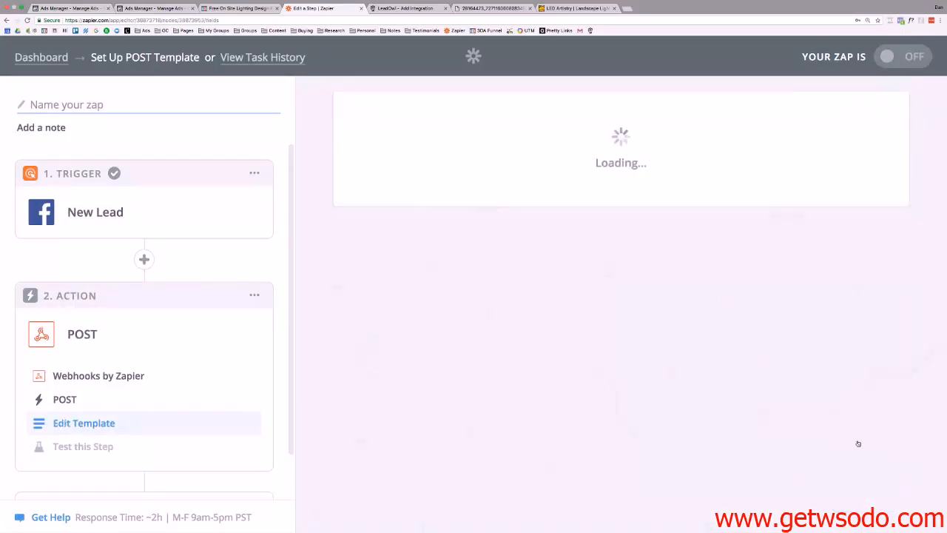
{"action": "scroll", "coordinate": [524, 380], "scroll_direction": "down", "scroll_amount": 1}
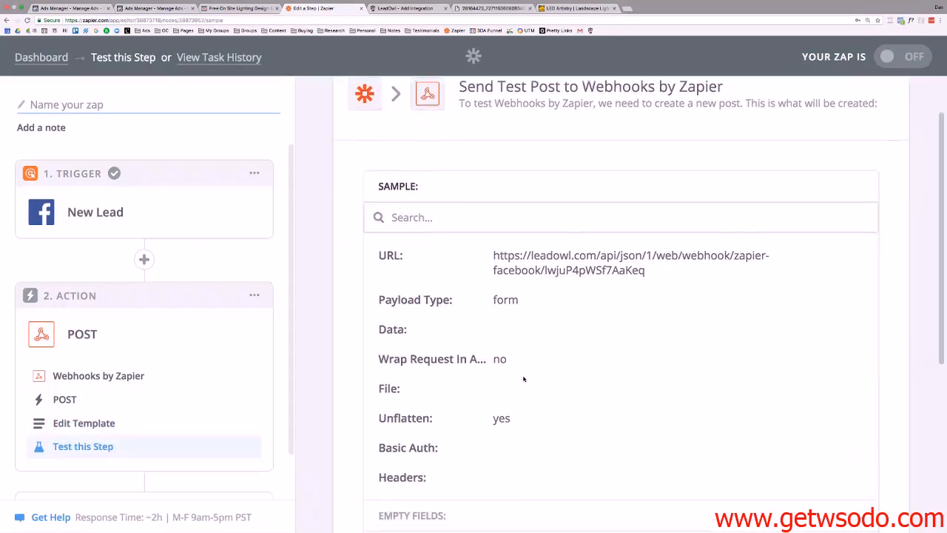
{"action": "scroll", "coordinate": [536, 272], "scroll_direction": "down", "scroll_amount": 4}
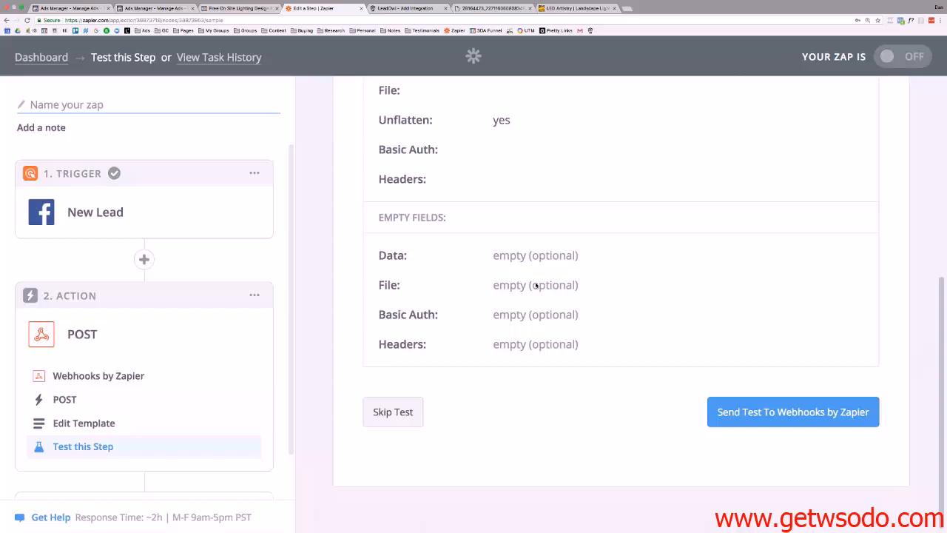
{"action": "left_click", "coordinate": [741, 414]}
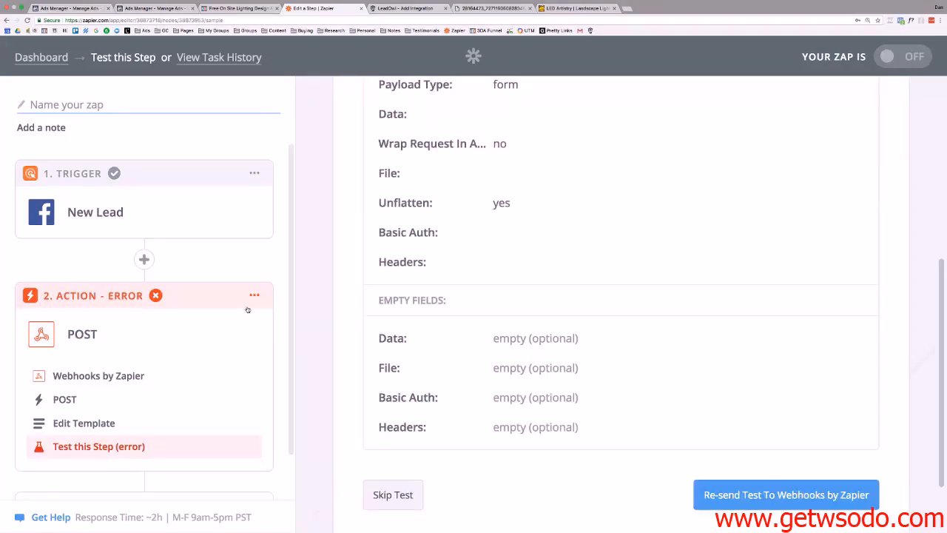
{"action": "scroll", "coordinate": [285, 317], "scroll_direction": "down", "scroll_amount": 1}
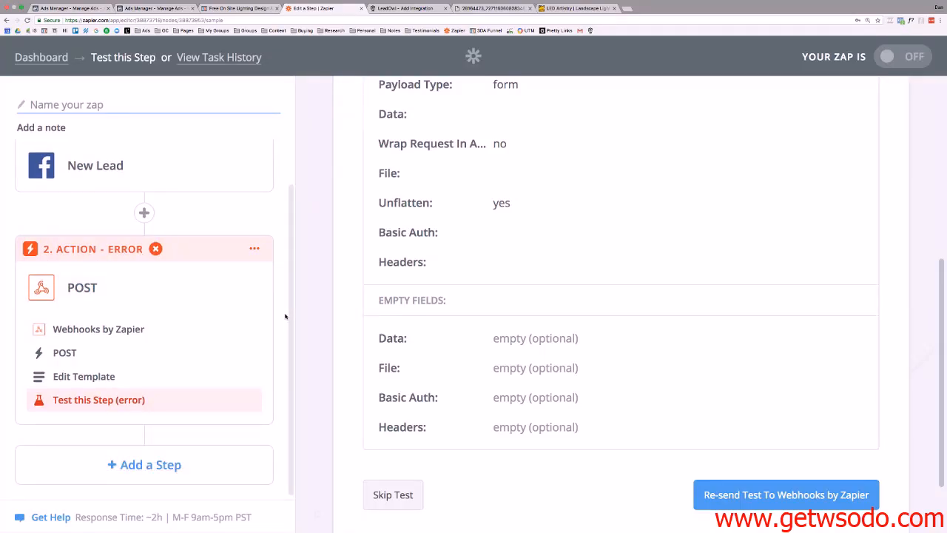
{"action": "scroll", "coordinate": [596, 360], "scroll_direction": "down", "scroll_amount": 2}
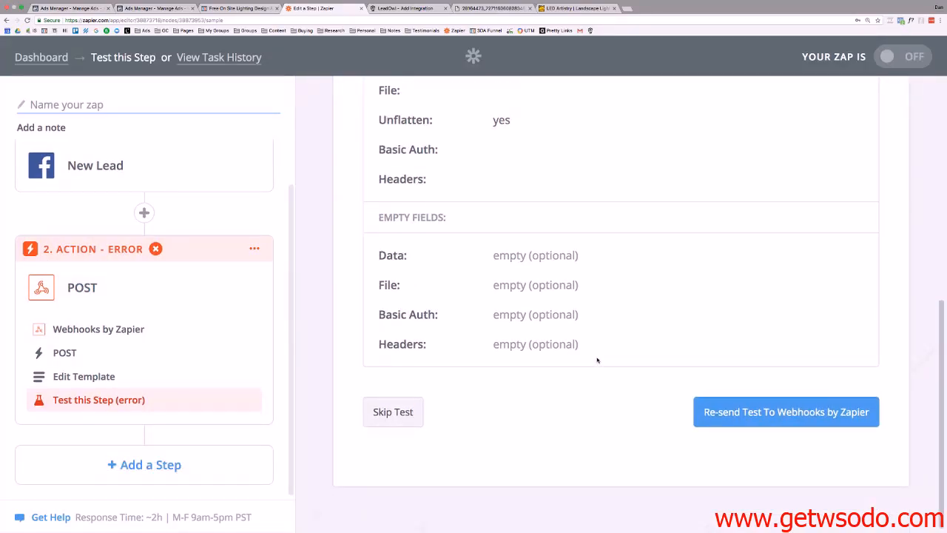
{"action": "scroll", "coordinate": [597, 360], "scroll_direction": "up", "scroll_amount": 3}
{"action": "left_click", "coordinate": [401, 9]}
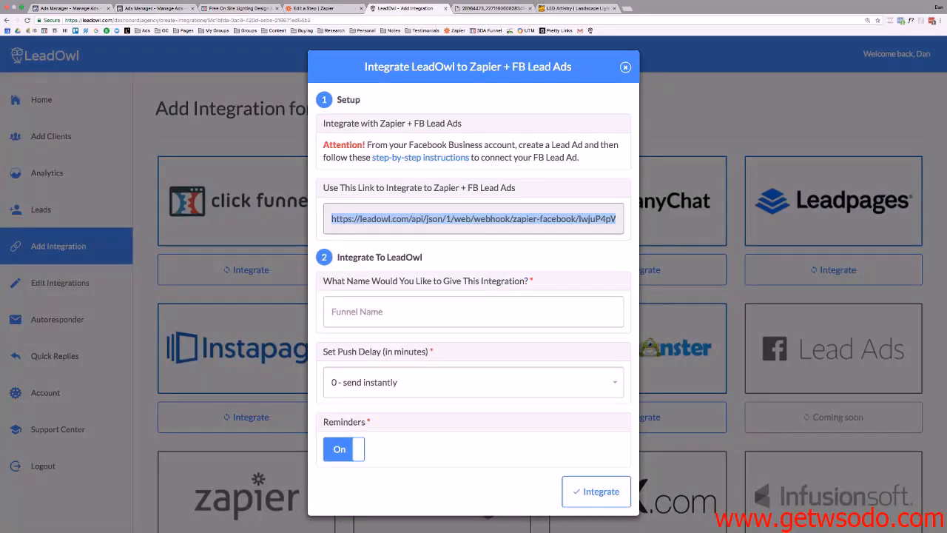
Name the Zapier + FB Lead Ads integration 'LED Demo Form' in LeadOwl and create it.
{"action": "left_click", "coordinate": [597, 492]}
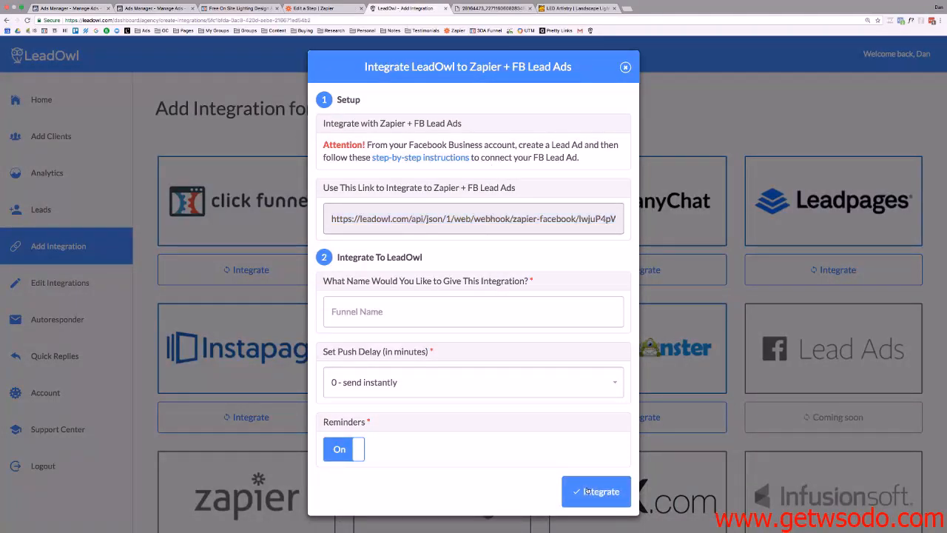
{"action": "left_click", "coordinate": [384, 317]}
{"action": "type", "text": "LED"}
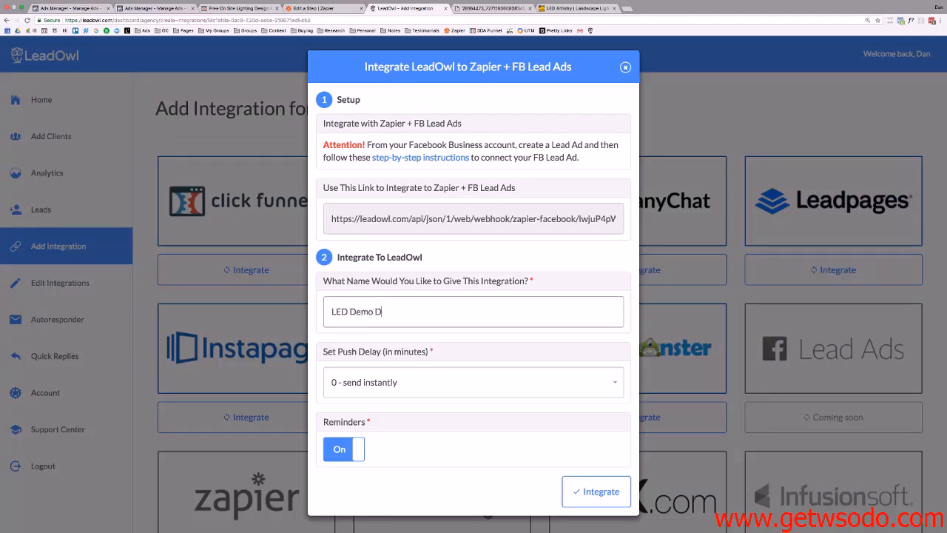
{"action": "type", "text": "Demo FOrm"}
{"action": "left_click", "coordinate": [596, 491]}
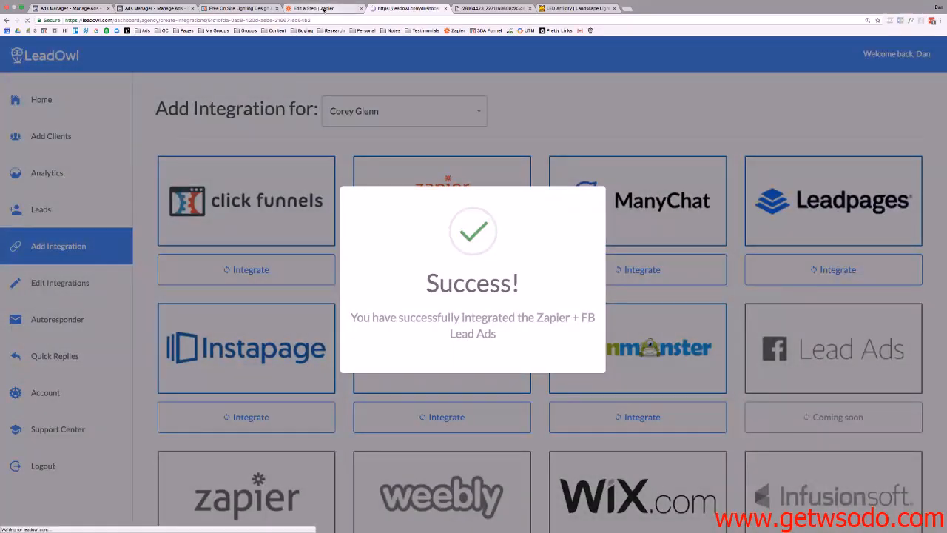
{"action": "left_click", "coordinate": [328, 7]}
Re-send the webhook test so LeadOwl returns 'Thank you for your submission!'.
{"action": "scroll", "coordinate": [503, 286], "scroll_direction": "down", "scroll_amount": 2}
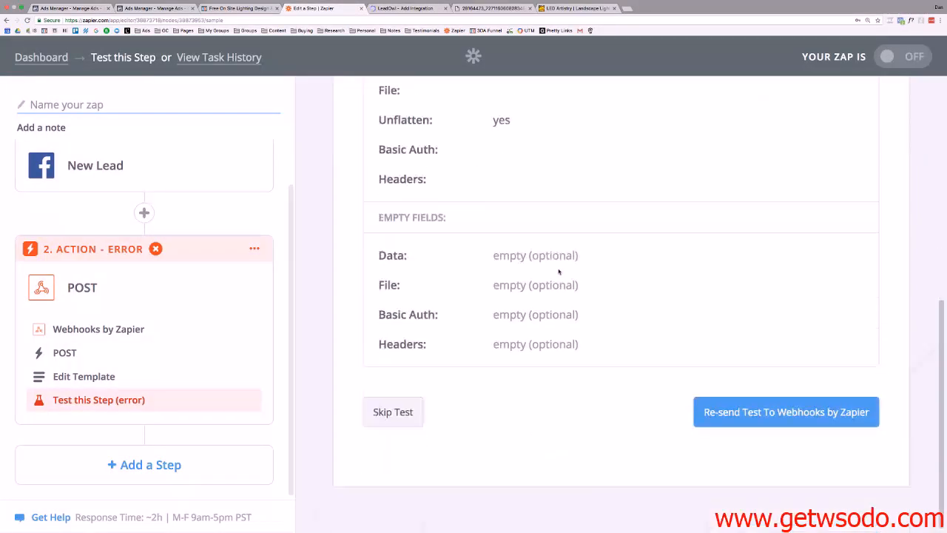
{"action": "left_click", "coordinate": [725, 416]}
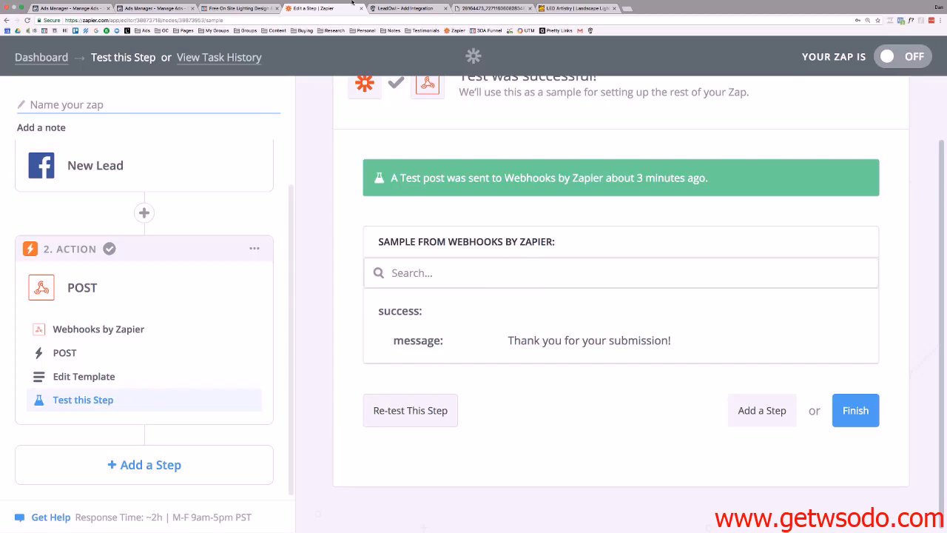
{"action": "left_click", "coordinate": [419, 8]}
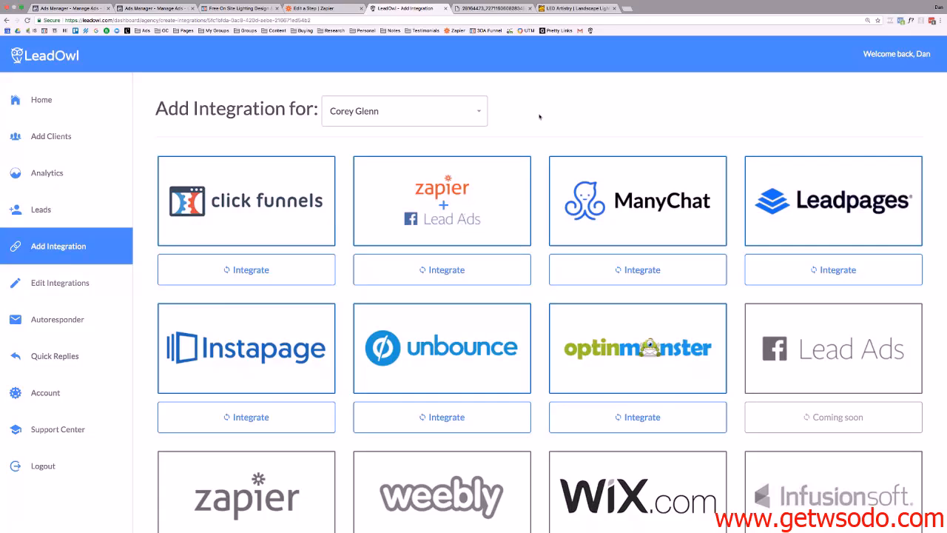
{"action": "left_click", "coordinate": [314, 8]}
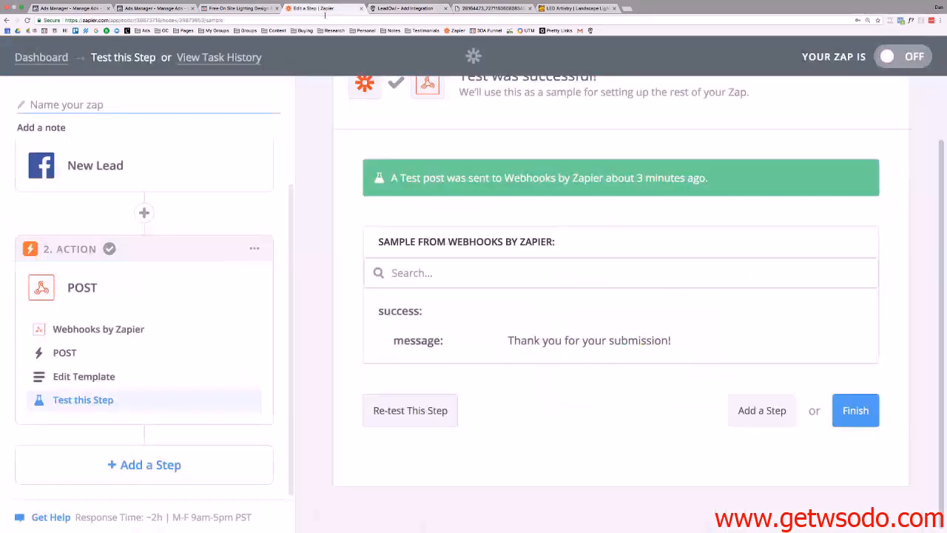
Finish the zap, name it 'LED Demo', switch it ON, and go back to LeadOwl.
{"action": "left_click", "coordinate": [857, 412]}
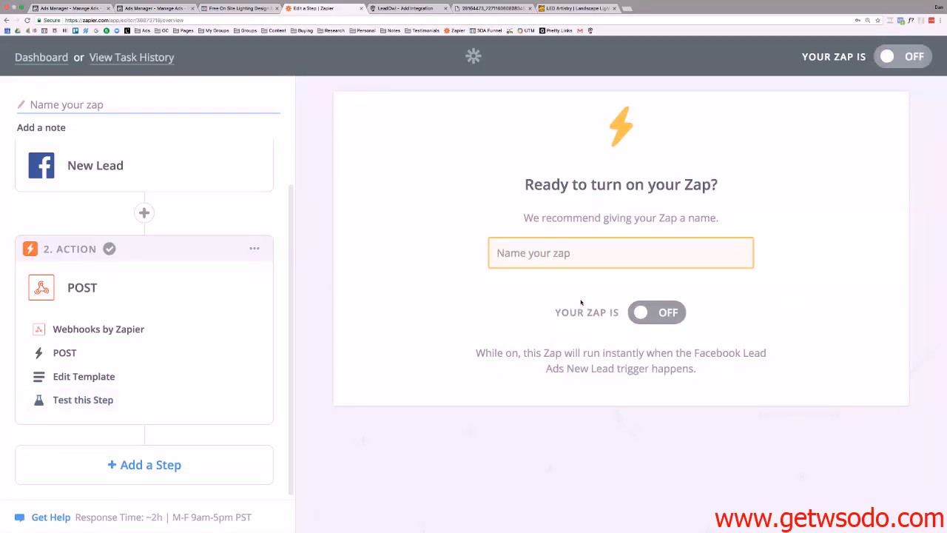
{"action": "left_click", "coordinate": [556, 252]}
{"action": "type", "text": "LED "}
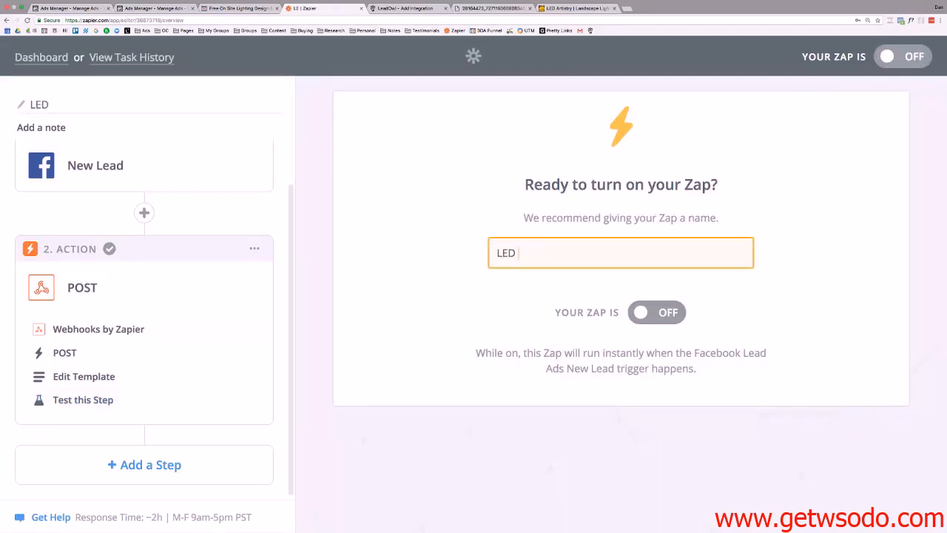
{"action": "type", "text": "Demo"}
{"action": "left_click", "coordinate": [655, 312]}
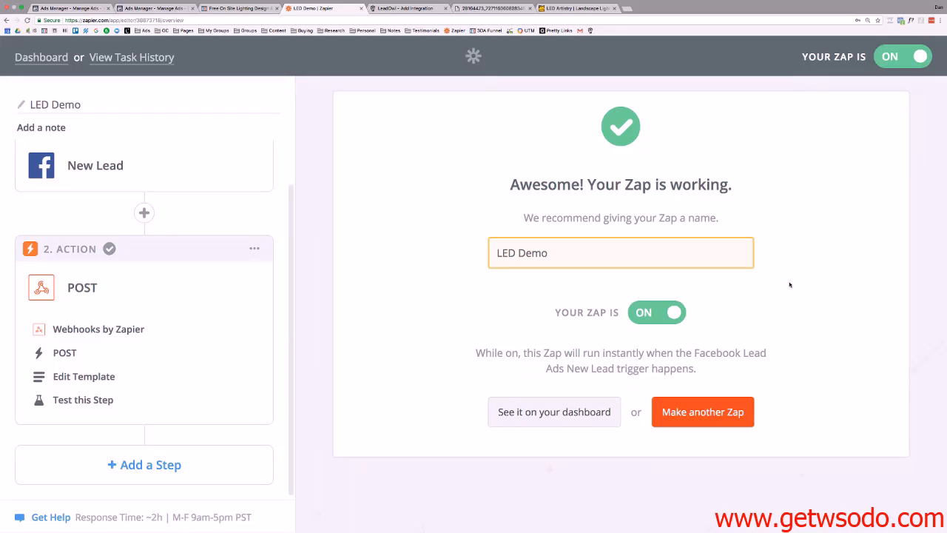
{"action": "key", "text": "ctrl+Tab"}
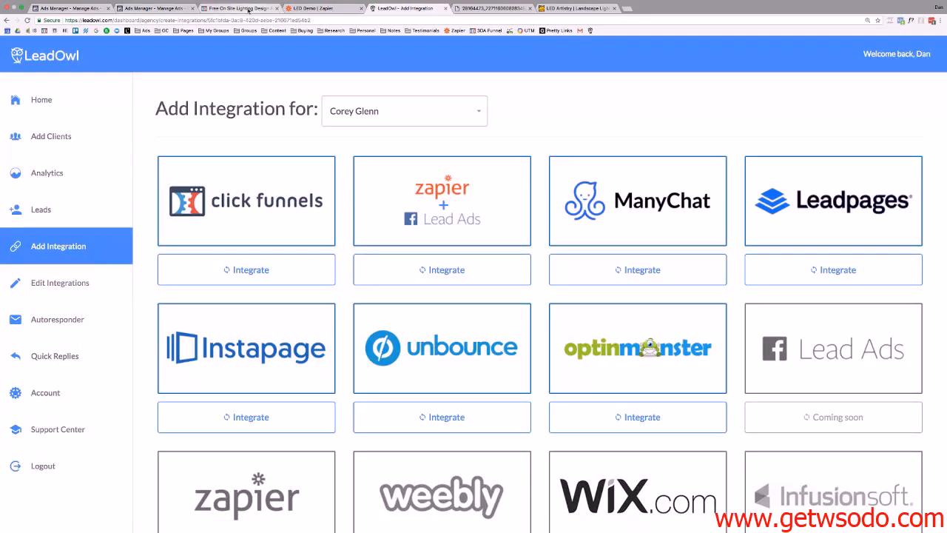
List the five ad sets of the Free Lighting Demo LeadOwl campaign in Ads Manager.
{"action": "left_click", "coordinate": [152, 9]}
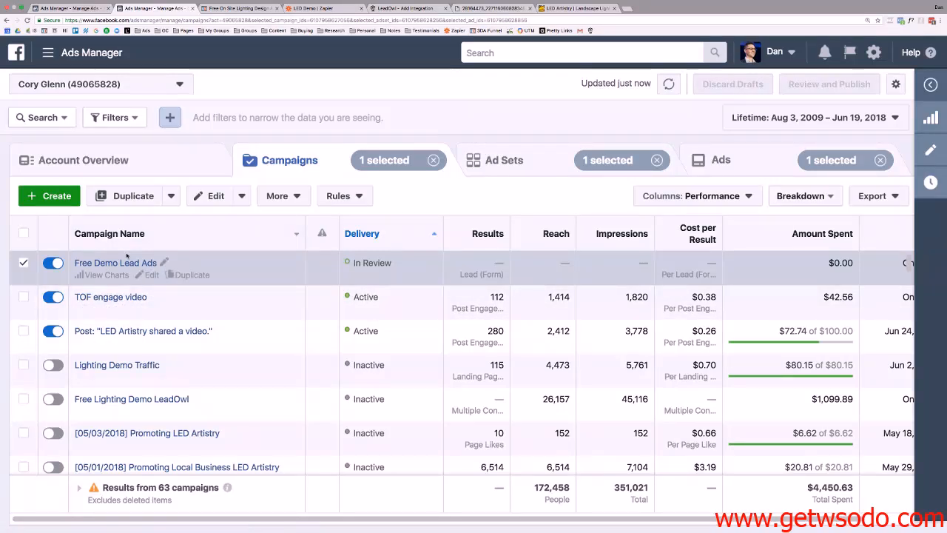
{"action": "left_click", "coordinate": [104, 263]}
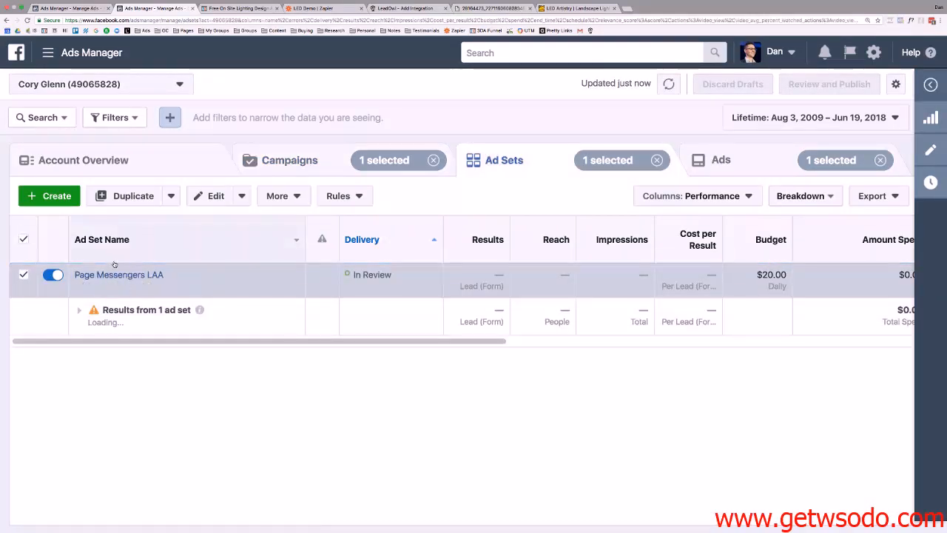
{"action": "left_click", "coordinate": [83, 8]}
{"action": "left_click", "coordinate": [198, 84]}
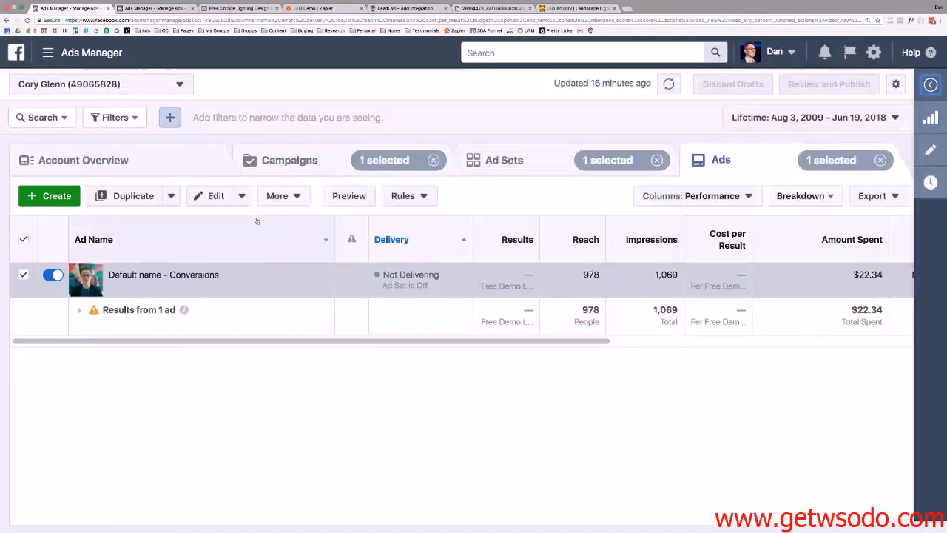
{"action": "left_click", "coordinate": [294, 162]}
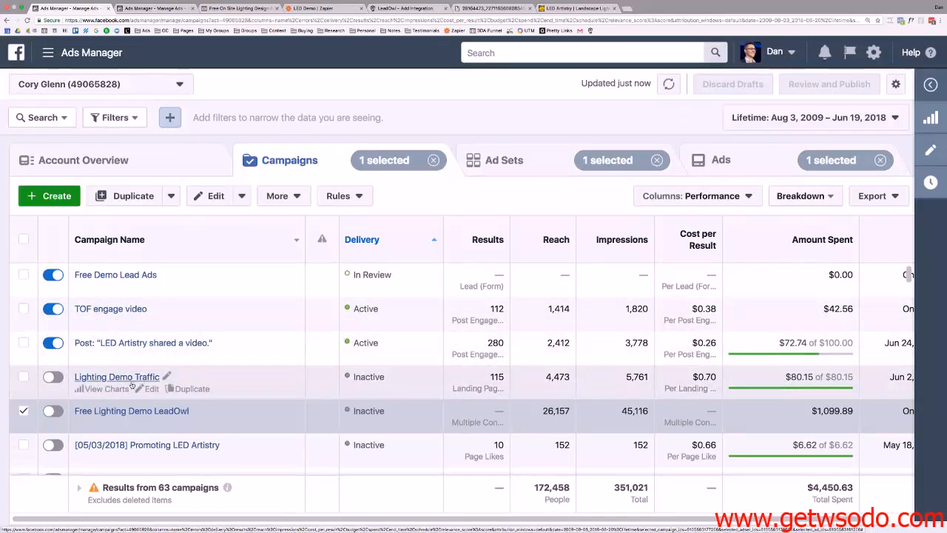
{"action": "left_click", "coordinate": [153, 416]}
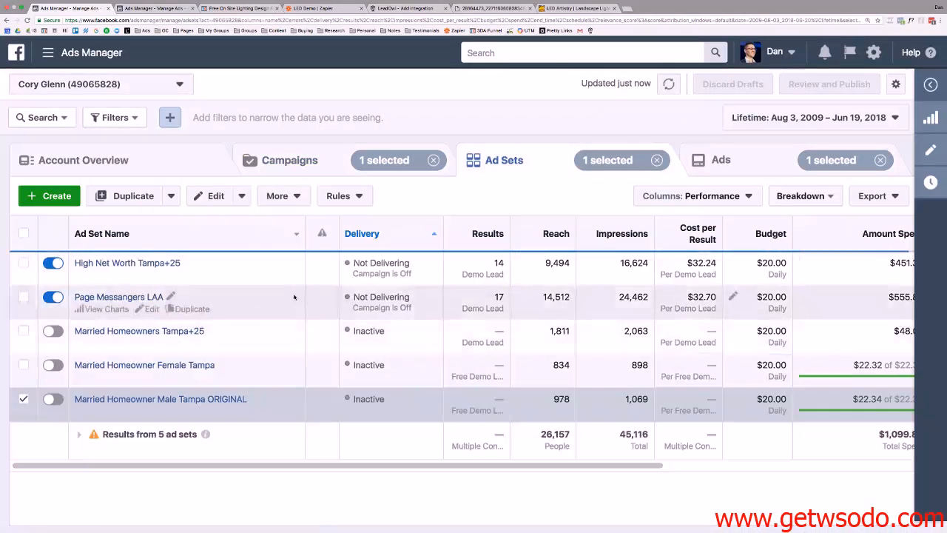
Also select High Net Worth Tampa+25 and edit both ad sets together.
{"action": "left_click", "coordinate": [24, 263]}
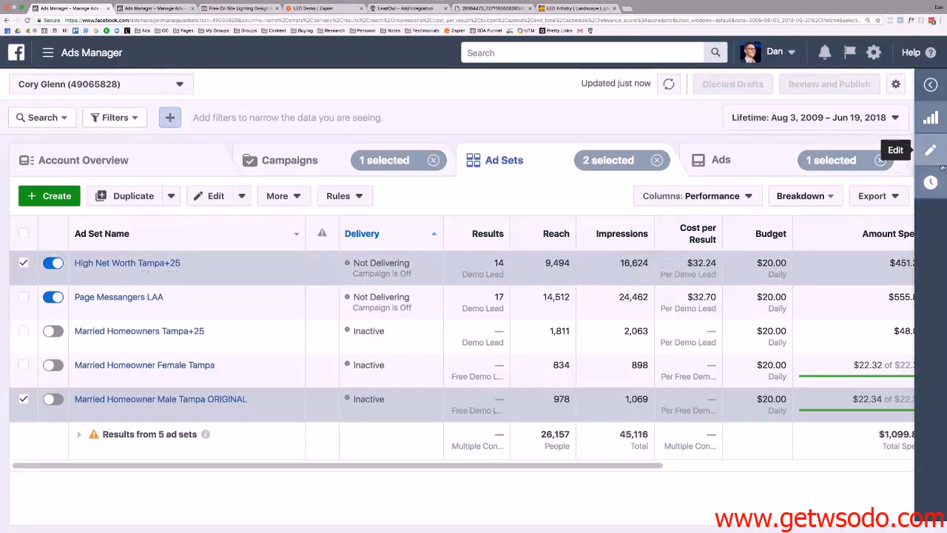
{"action": "left_click", "coordinate": [931, 151]}
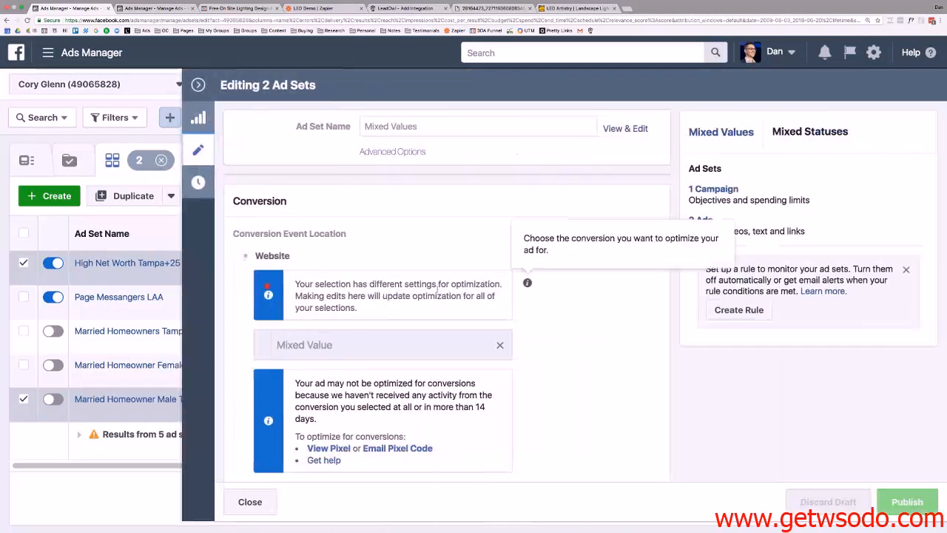
{"action": "scroll", "coordinate": [499, 349], "scroll_direction": "down", "scroll_amount": 5}
{"action": "scroll", "coordinate": [499, 348], "scroll_direction": "down", "scroll_amount": 10}
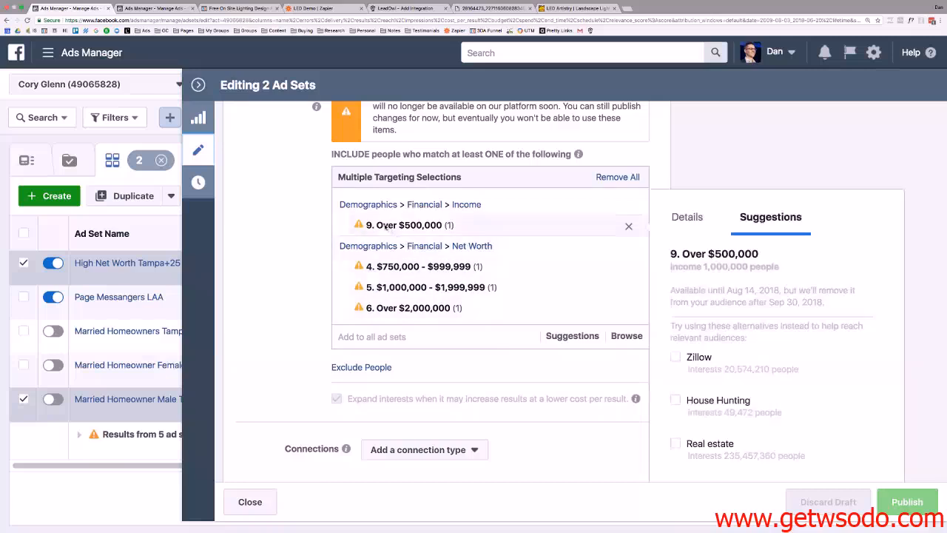
{"action": "scroll", "coordinate": [462, 308], "scroll_direction": "down", "scroll_amount": 5}
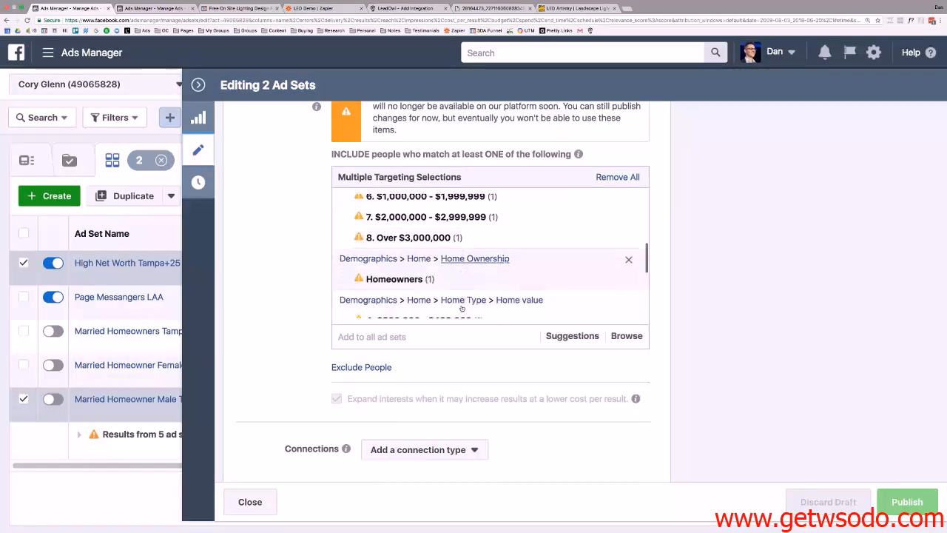
{"action": "scroll", "coordinate": [462, 308], "scroll_direction": "down", "scroll_amount": 5}
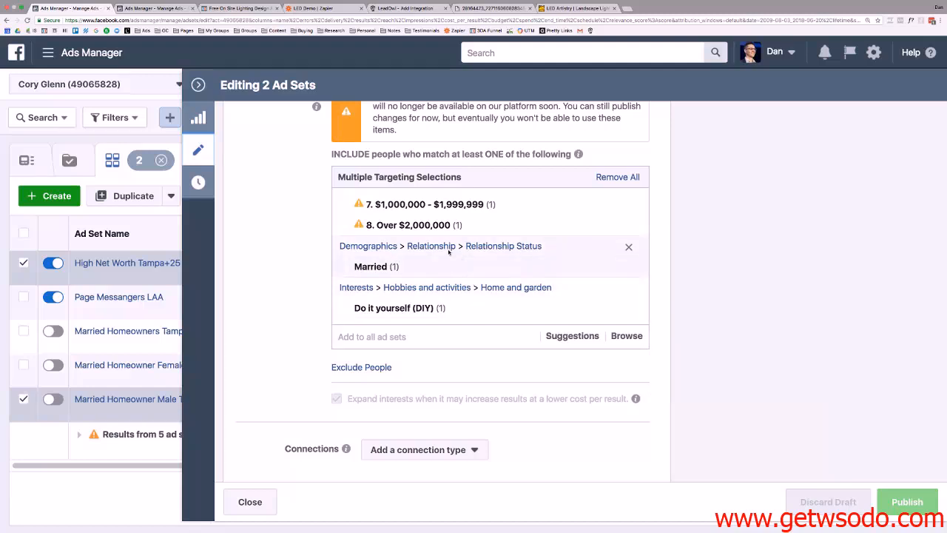
Review the two ad sets' combined Detailed Targeting, then switch to the Page Messengers LAA tab.
{"action": "mouse_move", "coordinate": [502, 208]}
{"action": "scroll", "coordinate": [474, 237], "scroll_direction": "up", "scroll_amount": 3}
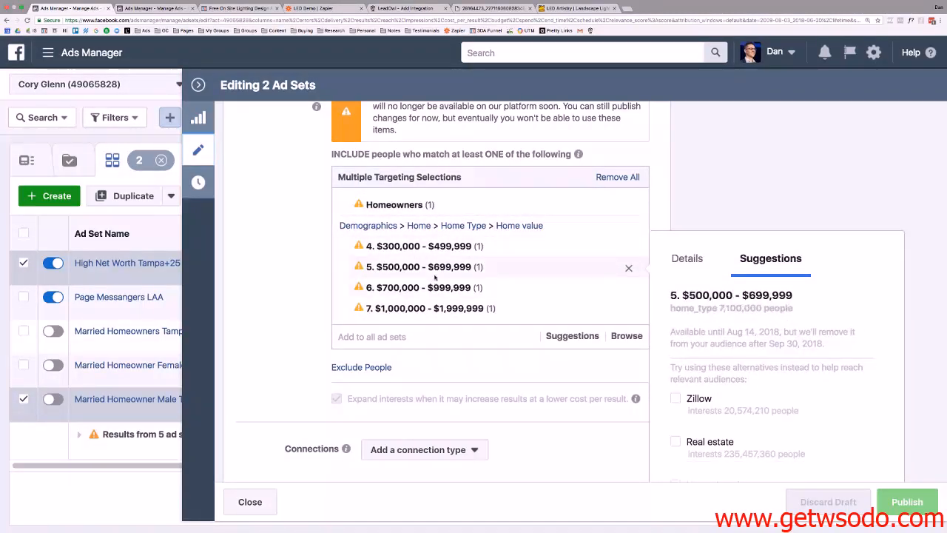
{"action": "scroll", "coordinate": [433, 274], "scroll_direction": "up", "scroll_amount": 3}
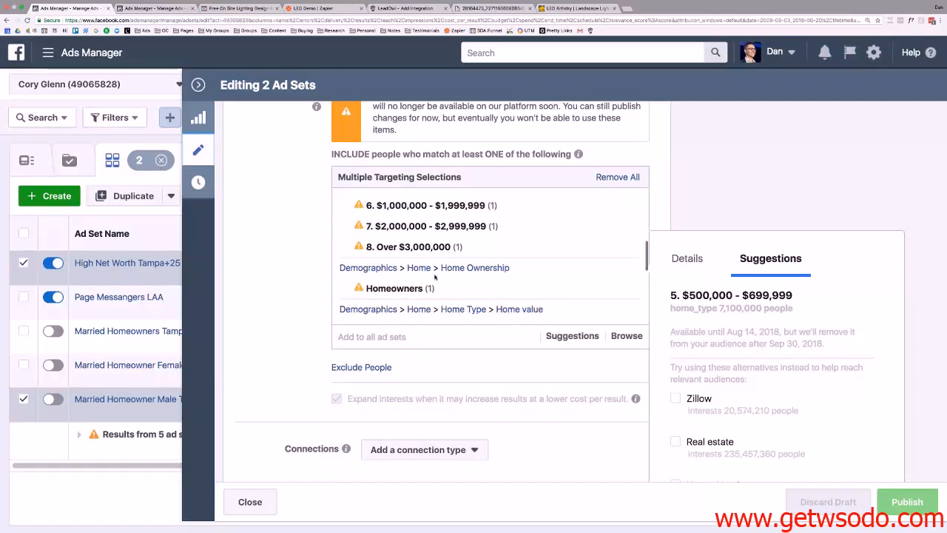
{"action": "mouse_move", "coordinate": [386, 254]}
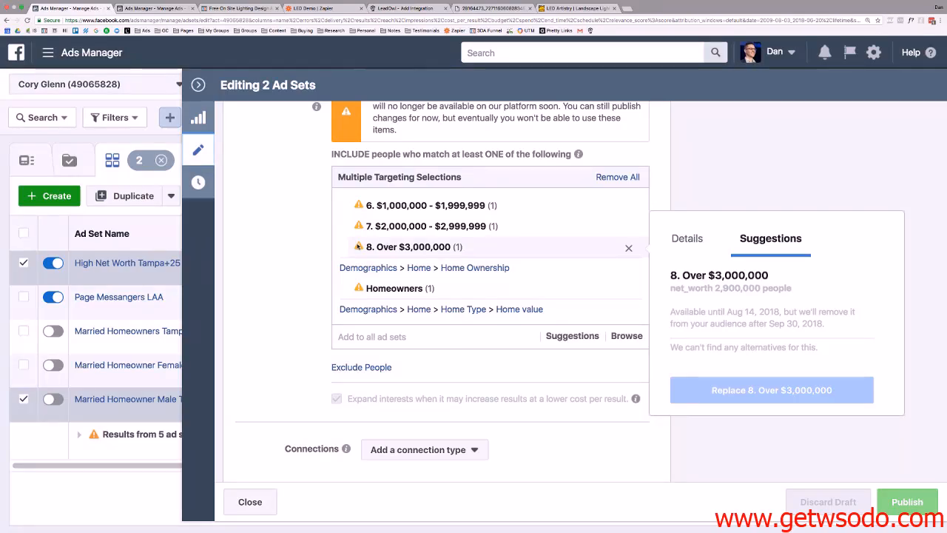
{"action": "scroll", "coordinate": [411, 239], "scroll_direction": "up", "scroll_amount": 3}
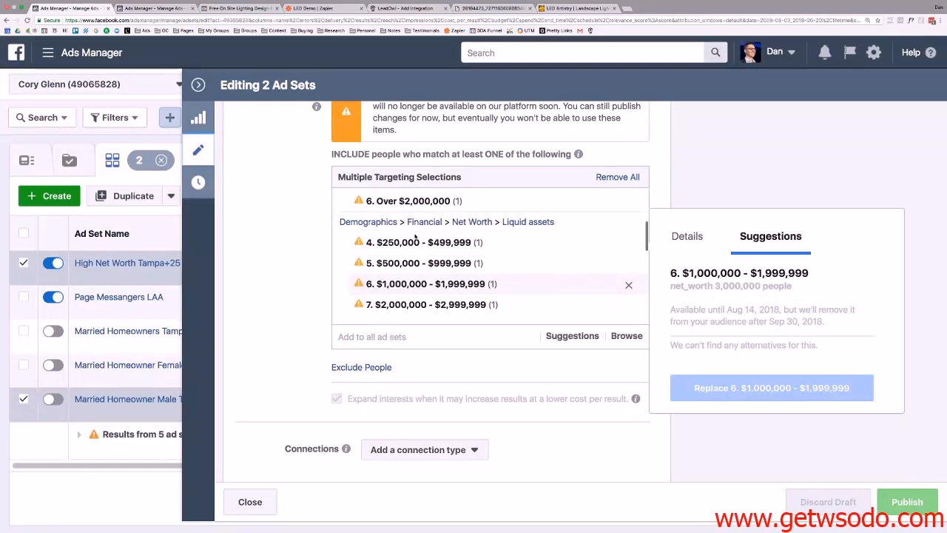
{"action": "scroll", "coordinate": [416, 237], "scroll_direction": "up", "scroll_amount": 3}
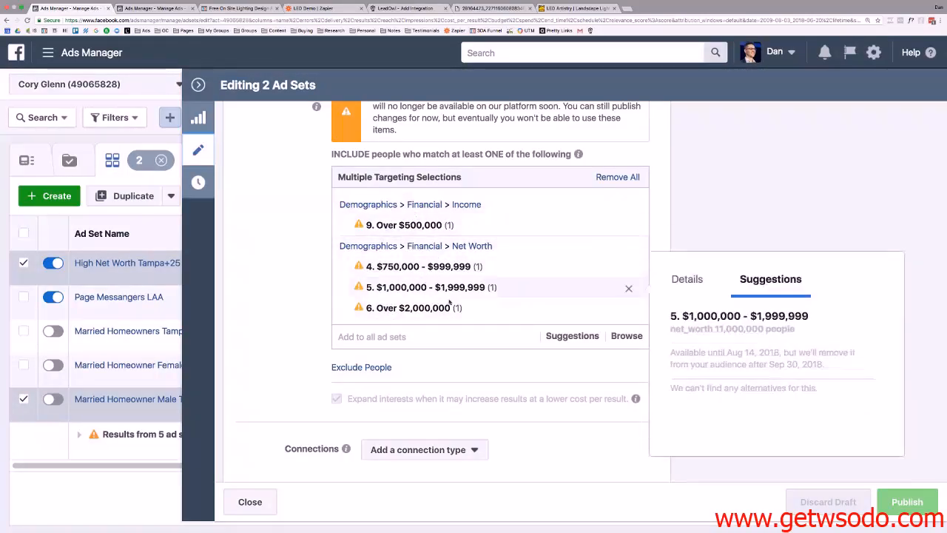
{"action": "scroll", "coordinate": [445, 282], "scroll_direction": "down", "scroll_amount": 2}
{"action": "scroll", "coordinate": [445, 282], "scroll_direction": "down", "scroll_amount": 3}
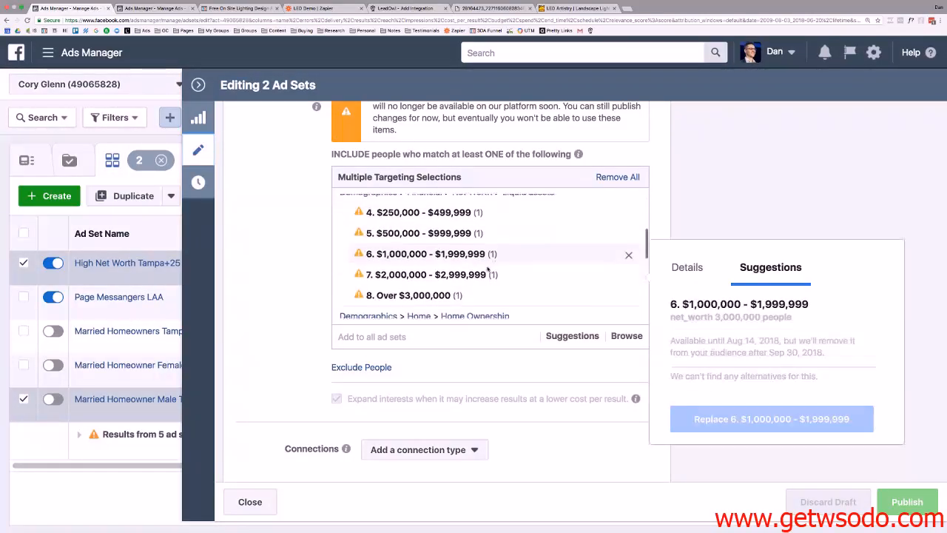
{"action": "scroll", "coordinate": [488, 269], "scroll_direction": "down", "scroll_amount": 5}
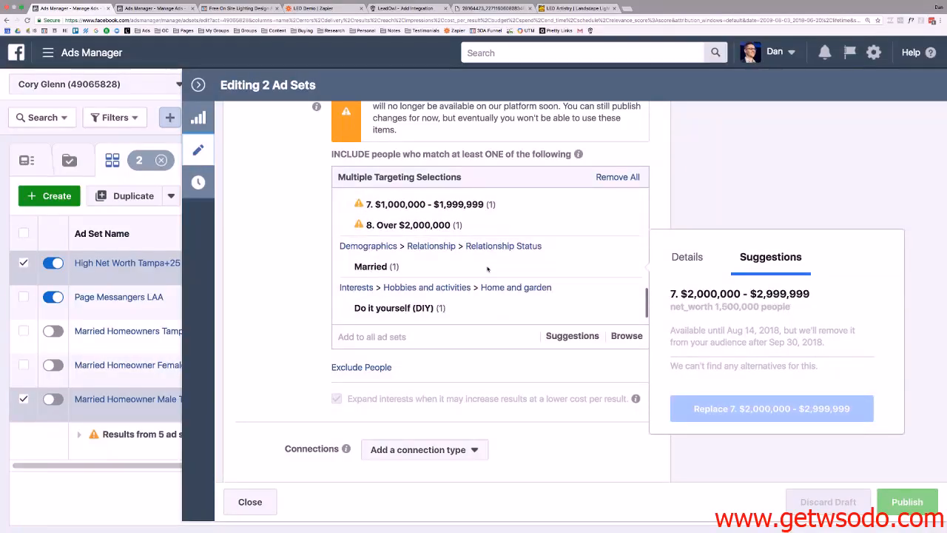
{"action": "scroll", "coordinate": [487, 268], "scroll_direction": "down", "scroll_amount": 2}
{"action": "scroll", "coordinate": [488, 269], "scroll_direction": "up", "scroll_amount": 6}
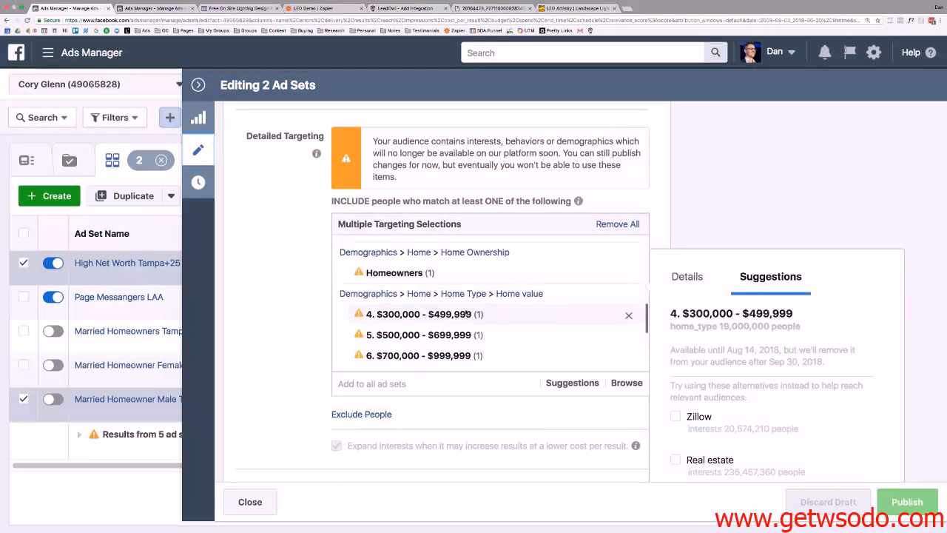
{"action": "scroll", "coordinate": [467, 314], "scroll_direction": "up", "scroll_amount": 5}
{"action": "left_click", "coordinate": [138, 9]}
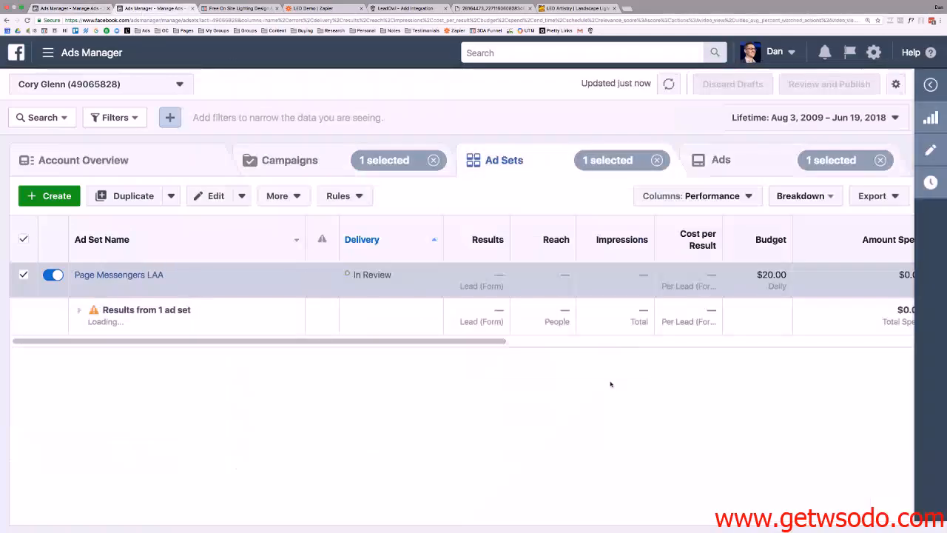
Rename the ad set 'Page Messengers LAA ORIGINAL', publish it, and view its ads.
{"action": "left_click", "coordinate": [130, 195]}
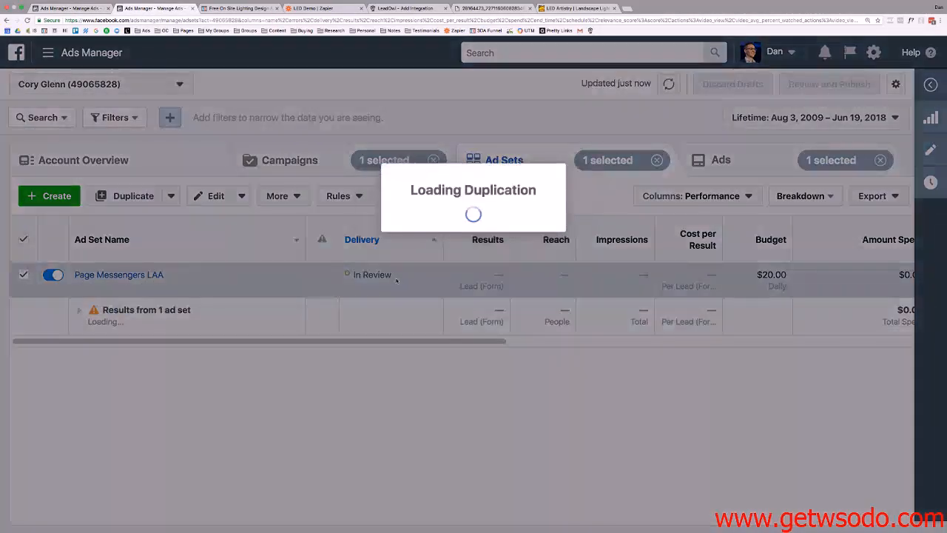
{"action": "left_click", "coordinate": [585, 341]}
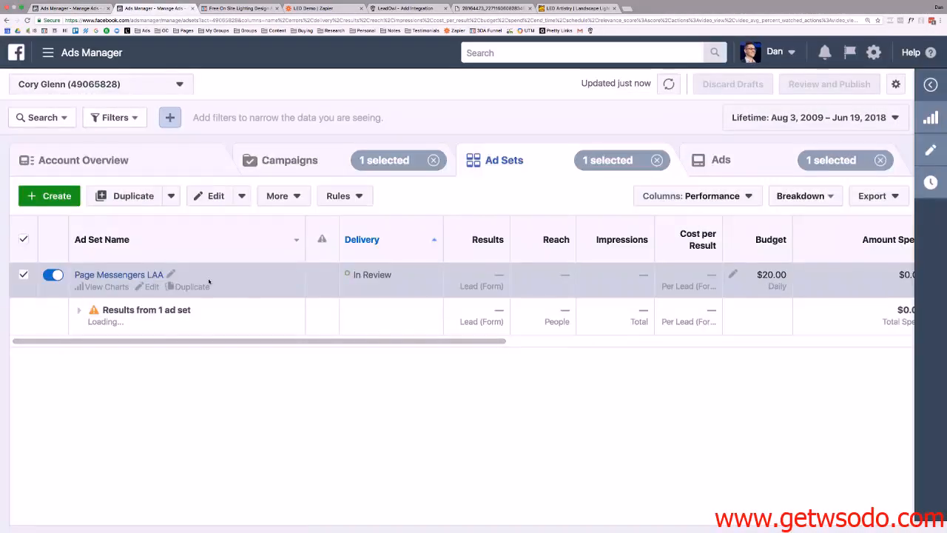
{"action": "left_click", "coordinate": [171, 274]}
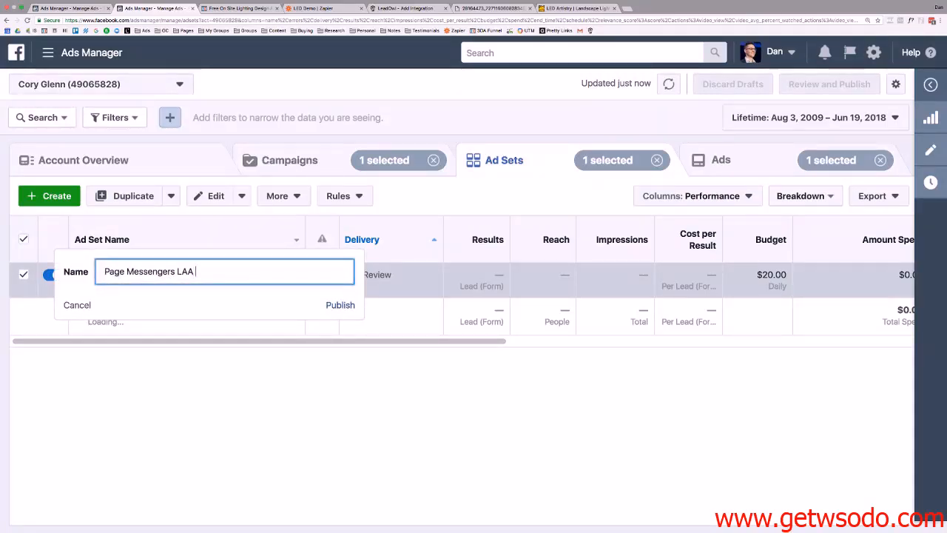
{"action": "type", "text": "ORIGINAL"}
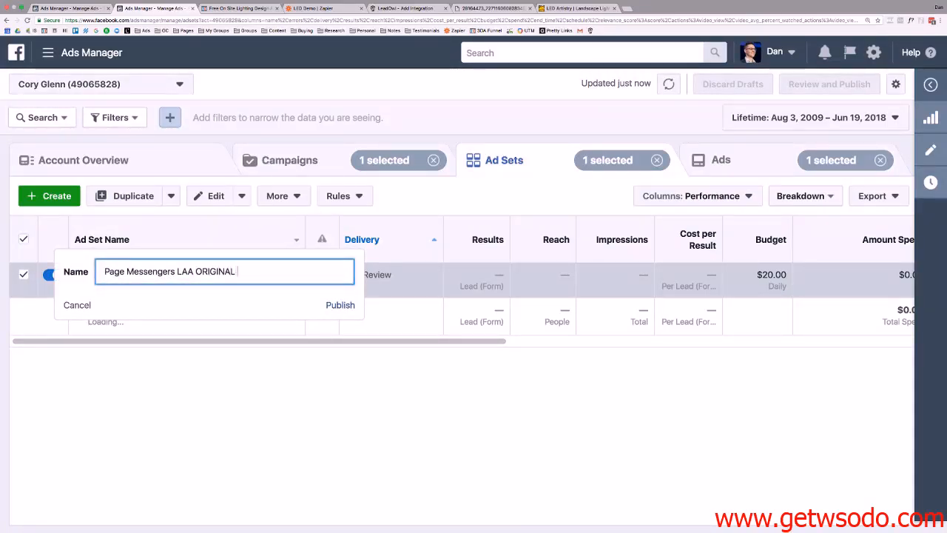
{"action": "left_click", "coordinate": [339, 304]}
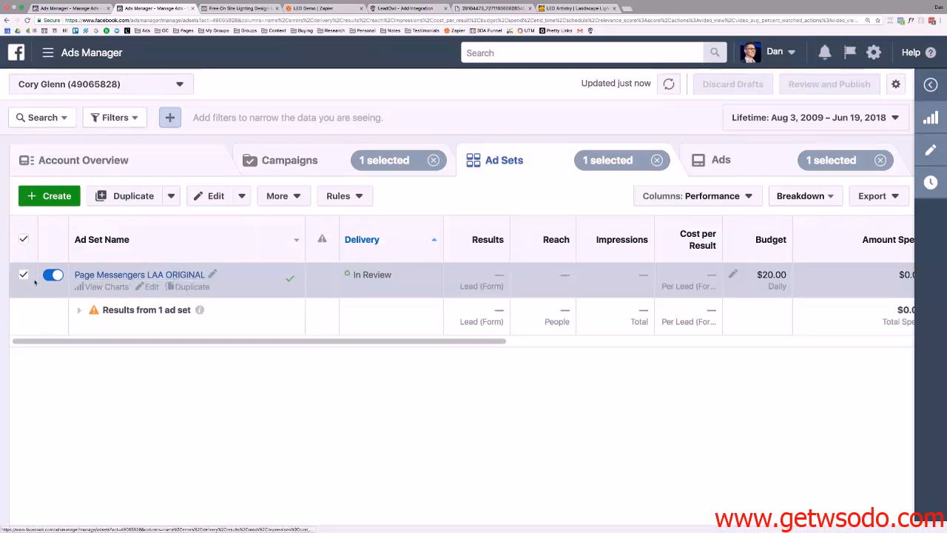
{"action": "left_click", "coordinate": [148, 275]}
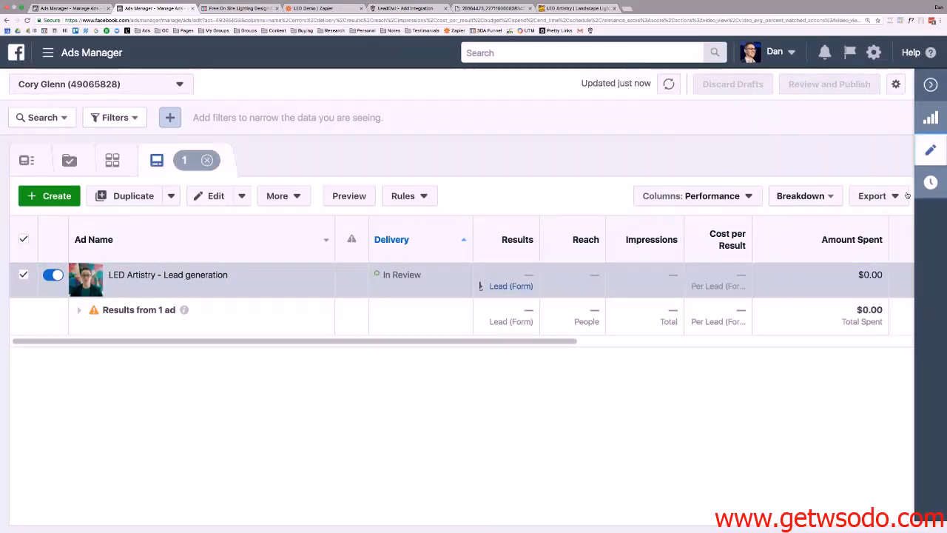
Open the LED Artistry ad's live Facebook post through Manage Facebook comments.
{"action": "left_click", "coordinate": [931, 150]}
{"action": "left_click", "coordinate": [903, 131]}
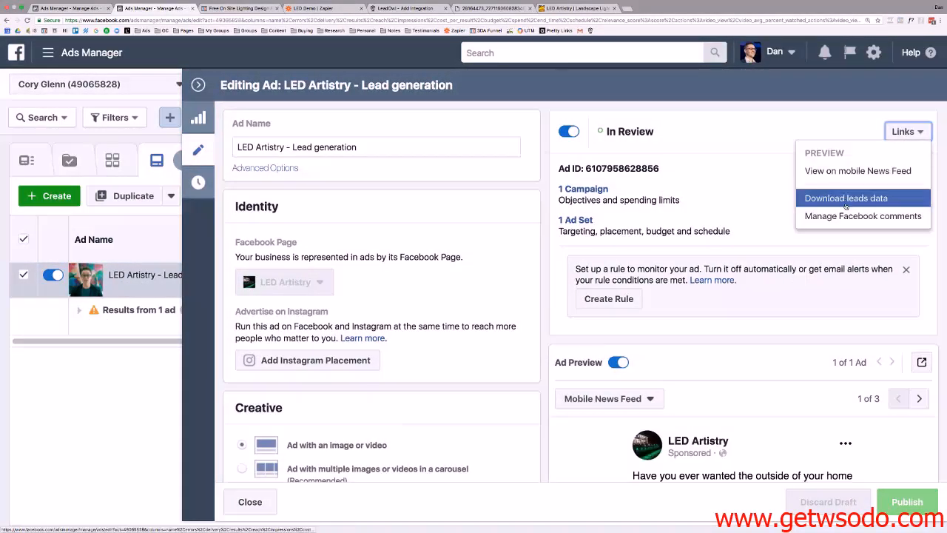
{"action": "left_click", "coordinate": [843, 217]}
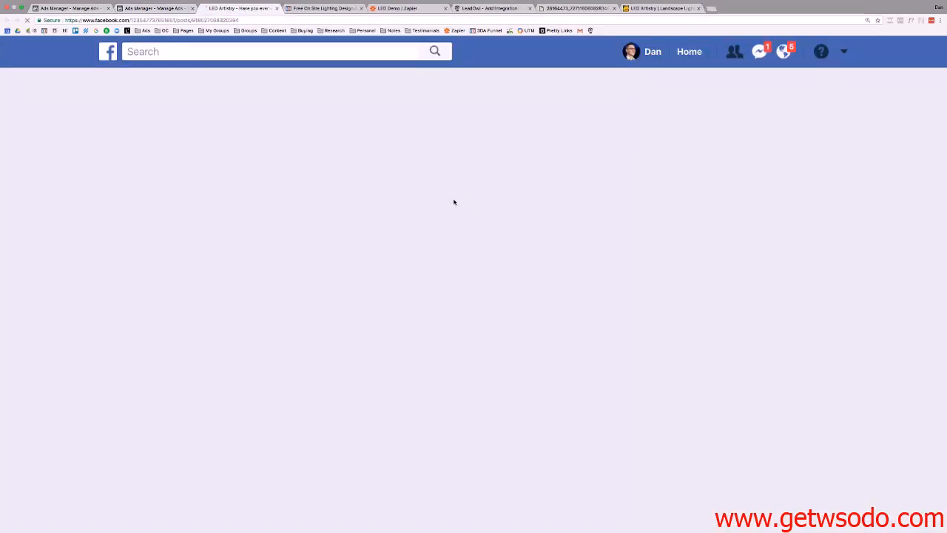
{"action": "scroll", "coordinate": [444, 190], "scroll_direction": "down", "scroll_amount": 5}
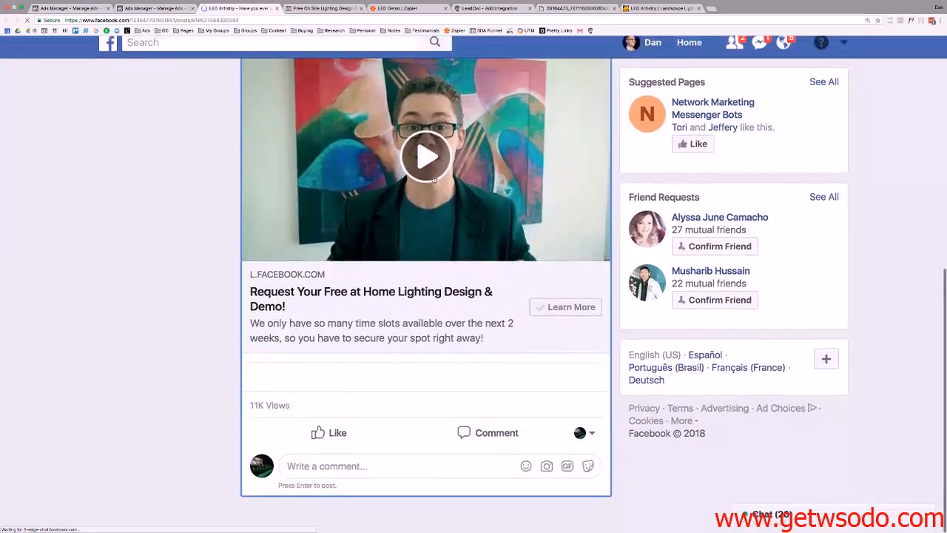
Check the post's text and video, then return to the Ads Manager ad list.
{"action": "left_click", "coordinate": [162, 10]}
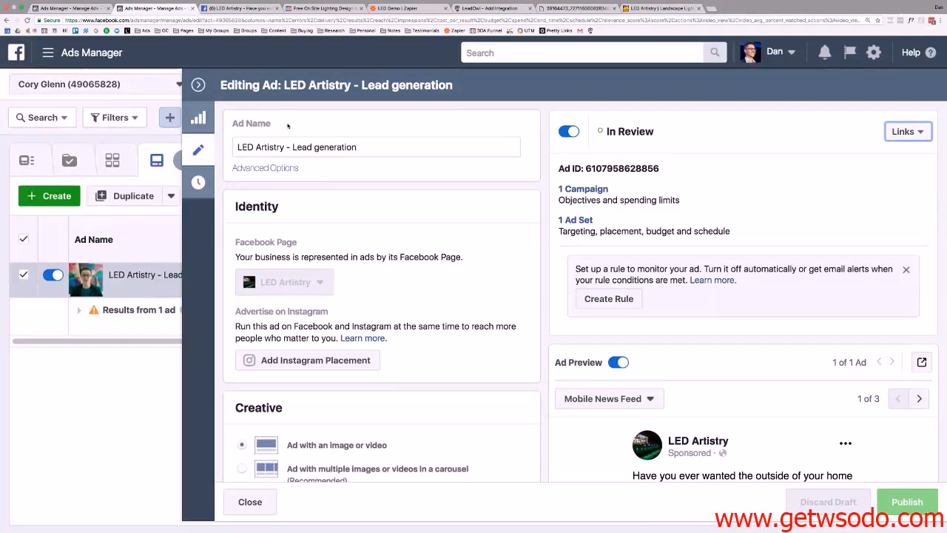
{"action": "left_click", "coordinate": [226, 10]}
{"action": "scroll", "coordinate": [463, 191], "scroll_direction": "up", "scroll_amount": 5}
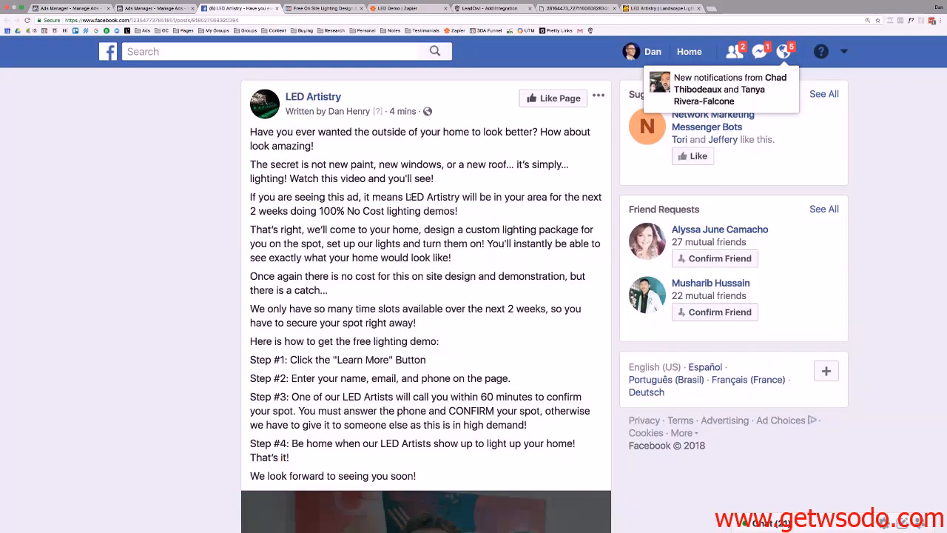
{"action": "scroll", "coordinate": [409, 197], "scroll_direction": "down", "scroll_amount": 6}
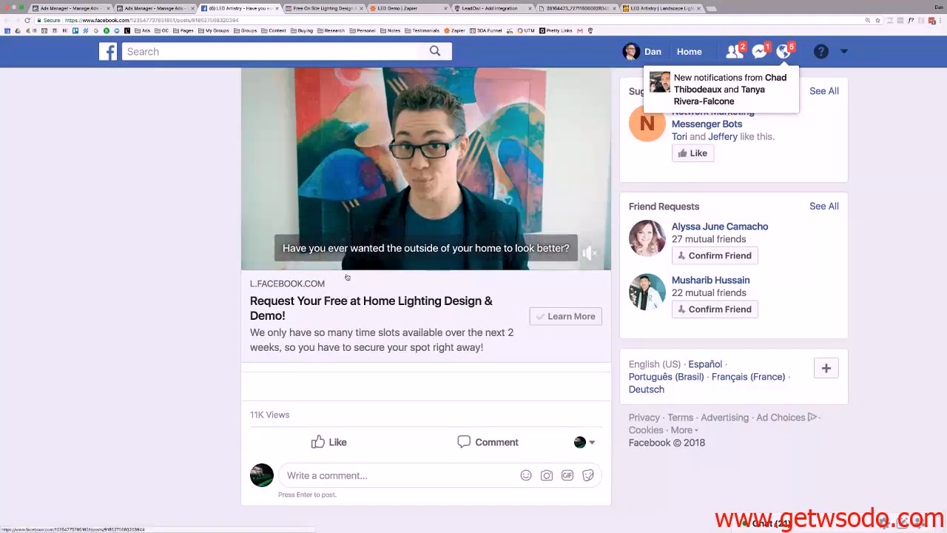
{"action": "left_click", "coordinate": [335, 476]}
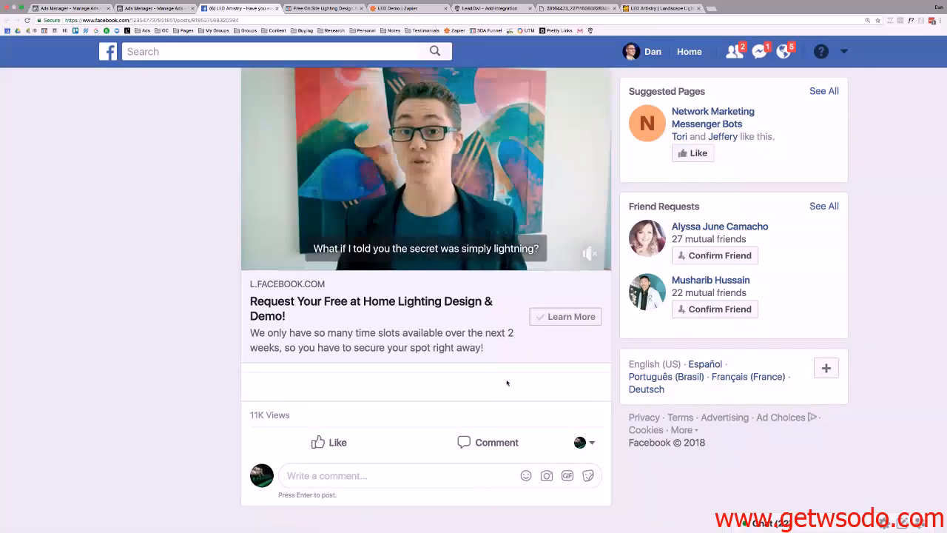
{"action": "scroll", "coordinate": [499, 340], "scroll_direction": "up", "scroll_amount": 5}
{"action": "scroll", "coordinate": [489, 329], "scroll_direction": "down", "scroll_amount": 5}
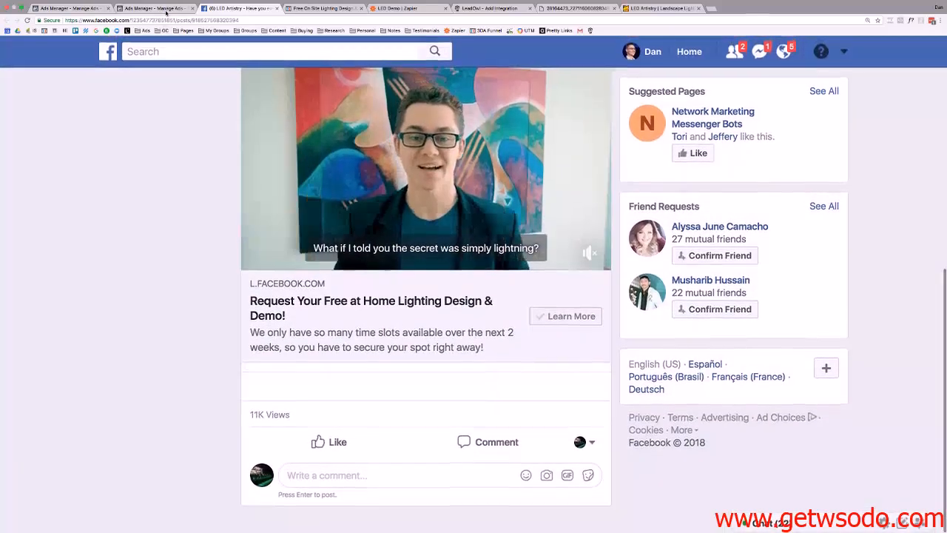
{"action": "left_click", "coordinate": [170, 9]}
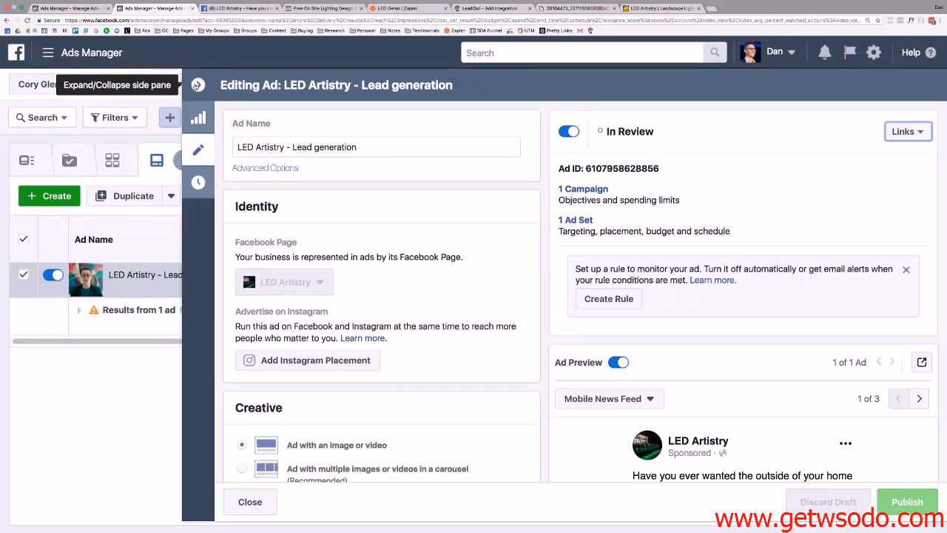
{"action": "left_click", "coordinate": [197, 85]}
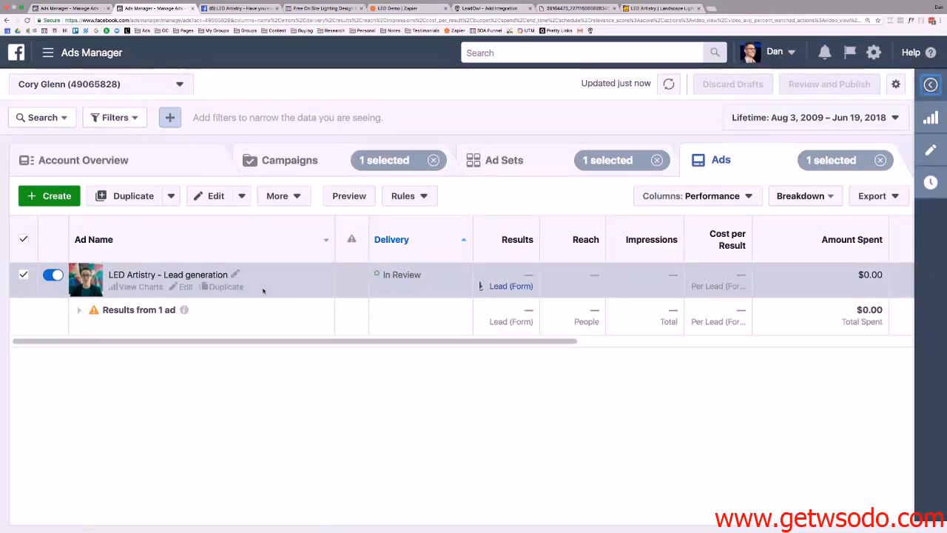
Duplicate the ad set into the original campaign and rename the copy 'High Net Worth'.
{"action": "left_click", "coordinate": [488, 160]}
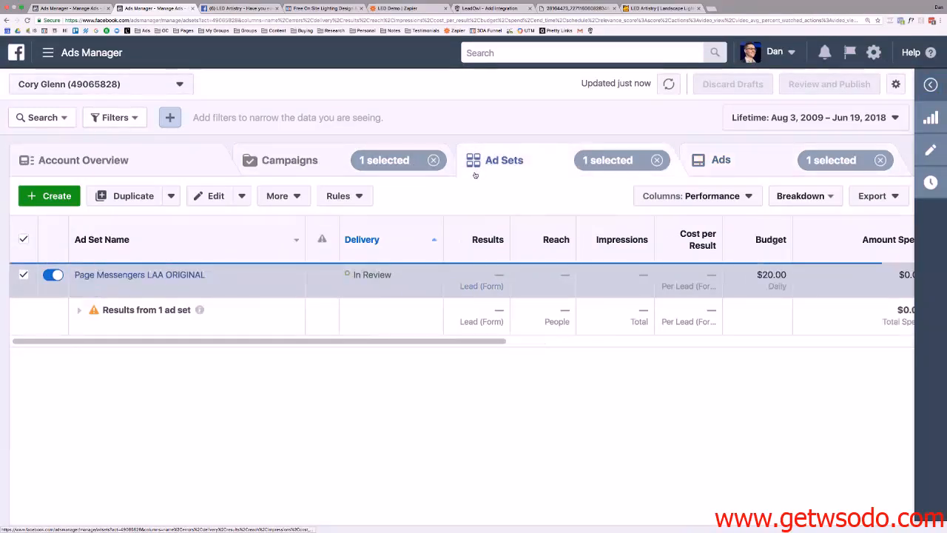
{"action": "left_click", "coordinate": [127, 196]}
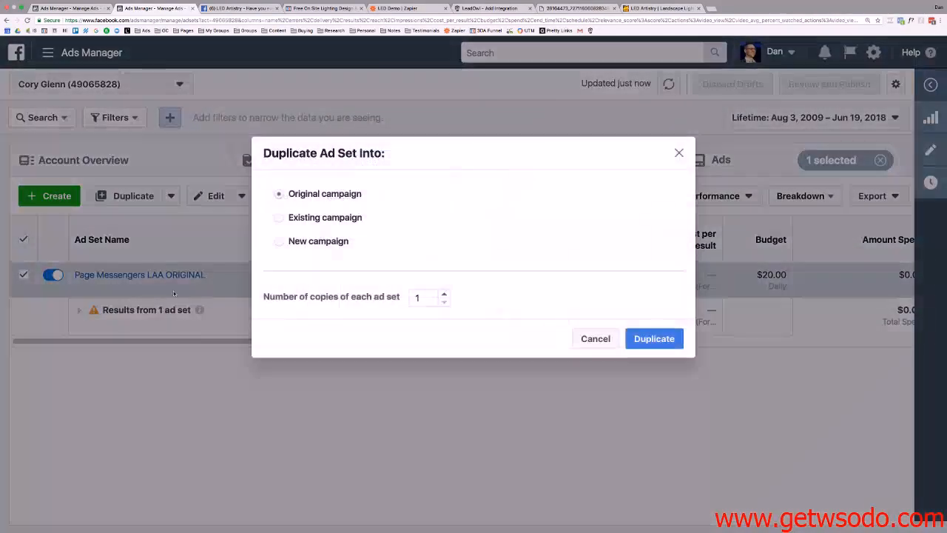
{"action": "left_click", "coordinate": [653, 339]}
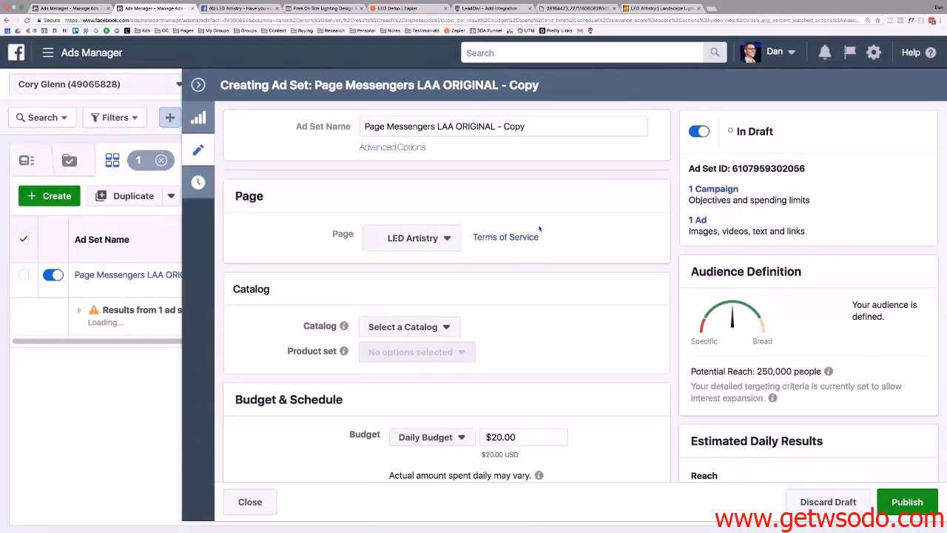
{"action": "left_click", "coordinate": [466, 128]}
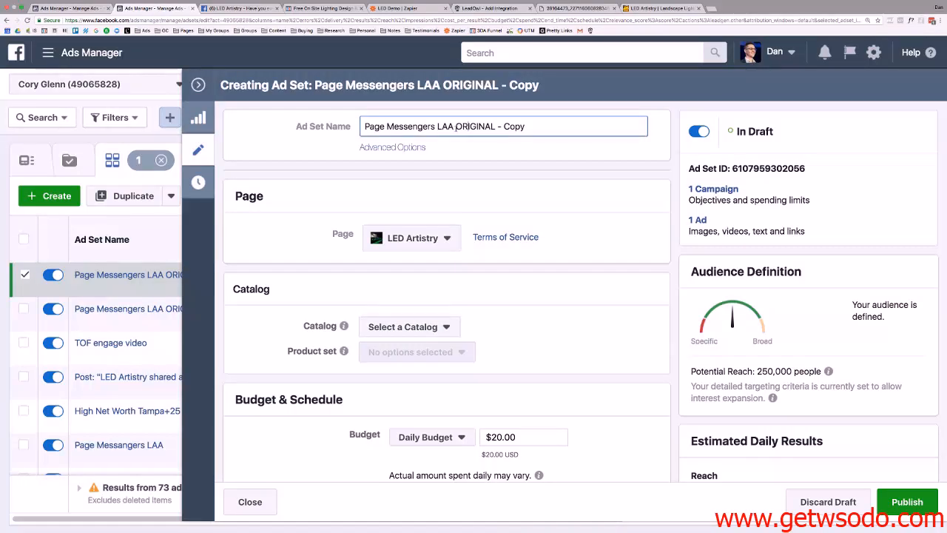
{"action": "left_click_drag", "start_coordinate": [379, 126], "coordinate": [525, 126]}
{"action": "type", "text": "High Net Worth"}
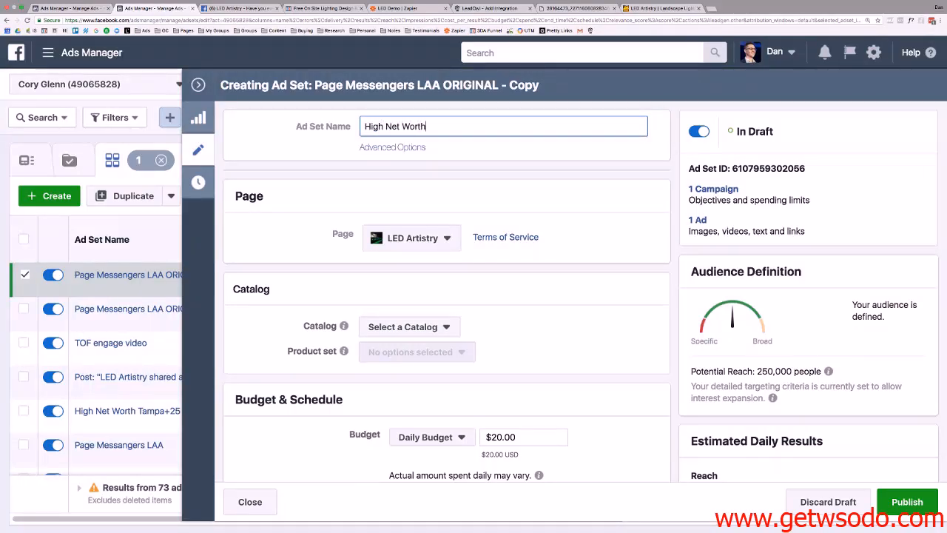
Remove the Lookalike custom audience from the High Net Worth ad set.
{"action": "scroll", "coordinate": [540, 205], "scroll_direction": "down", "scroll_amount": 15}
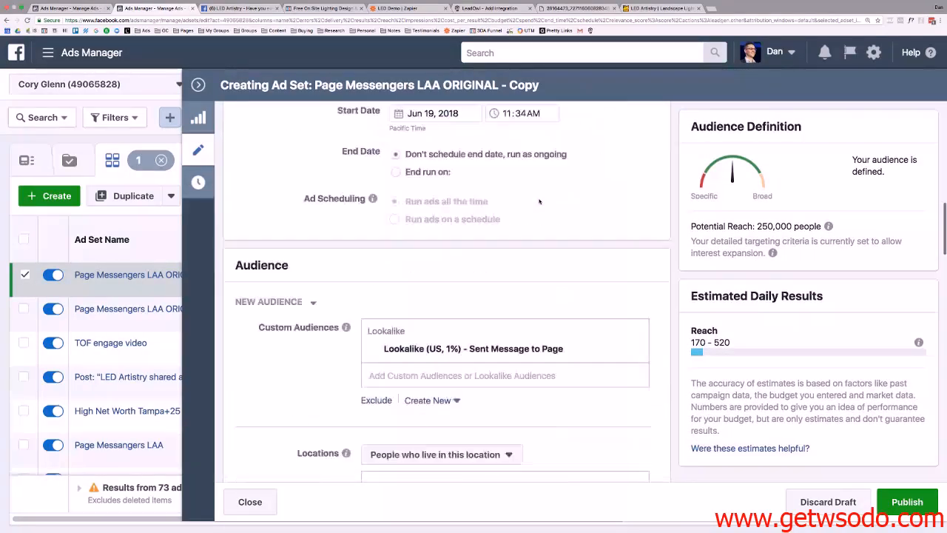
{"action": "scroll", "coordinate": [540, 201], "scroll_direction": "down", "scroll_amount": 2}
{"action": "scroll", "coordinate": [592, 200], "scroll_direction": "up", "scroll_amount": 3}
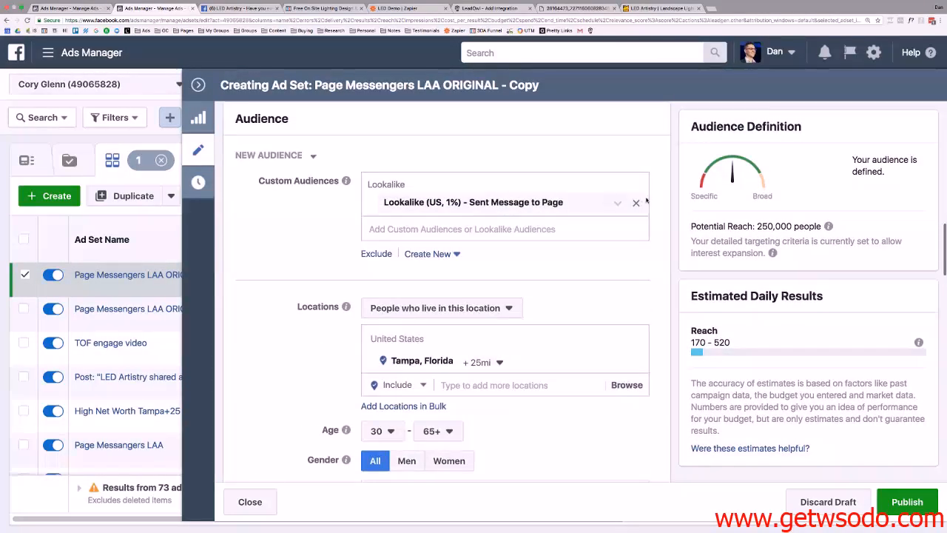
{"action": "left_click", "coordinate": [635, 203]}
{"action": "scroll", "coordinate": [518, 229], "scroll_direction": "down", "scroll_amount": 5}
{"action": "scroll", "coordinate": [444, 244], "scroll_direction": "up", "scroll_amount": 2}
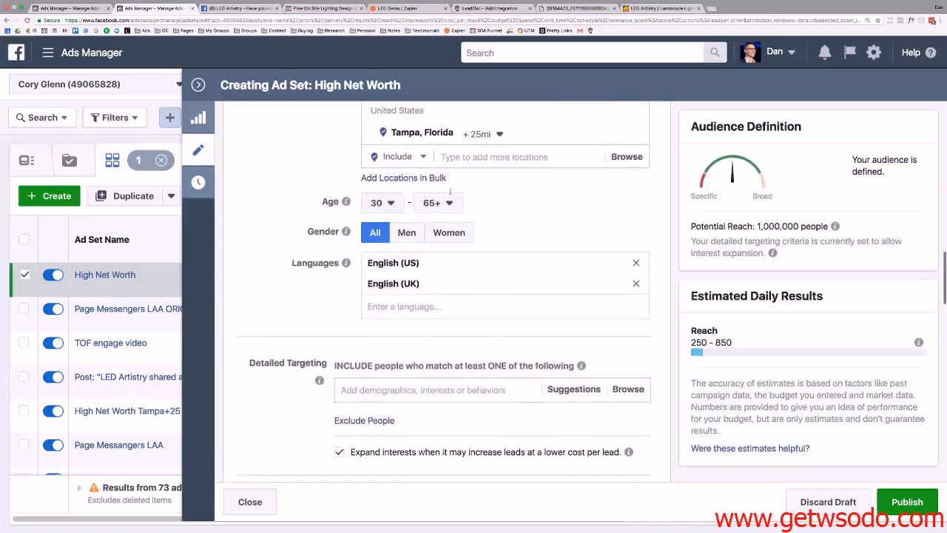
{"action": "scroll", "coordinate": [419, 249], "scroll_direction": "down", "scroll_amount": 2}
{"action": "scroll", "coordinate": [419, 249], "scroll_direction": "down", "scroll_amount": 1}
Target Demographics > Financial net worth brackets from $250,000 up to Over $2,000,000.
{"action": "left_click", "coordinate": [424, 279]}
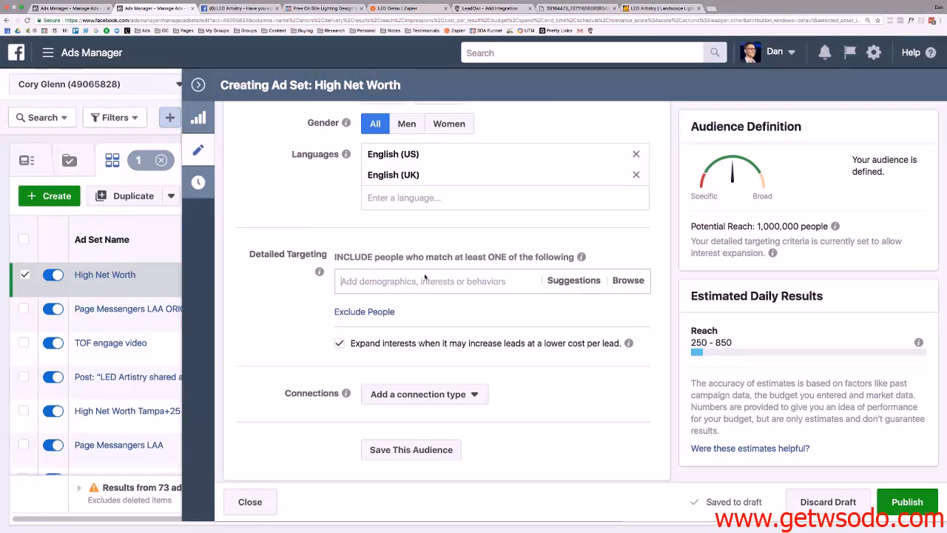
{"action": "scroll", "coordinate": [425, 277], "scroll_direction": "down", "scroll_amount": 2}
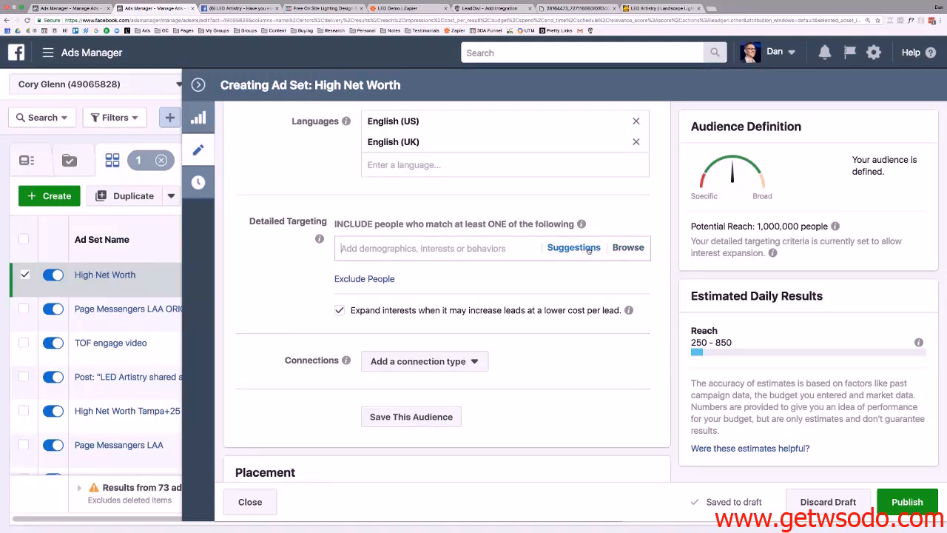
{"action": "left_click", "coordinate": [626, 249]}
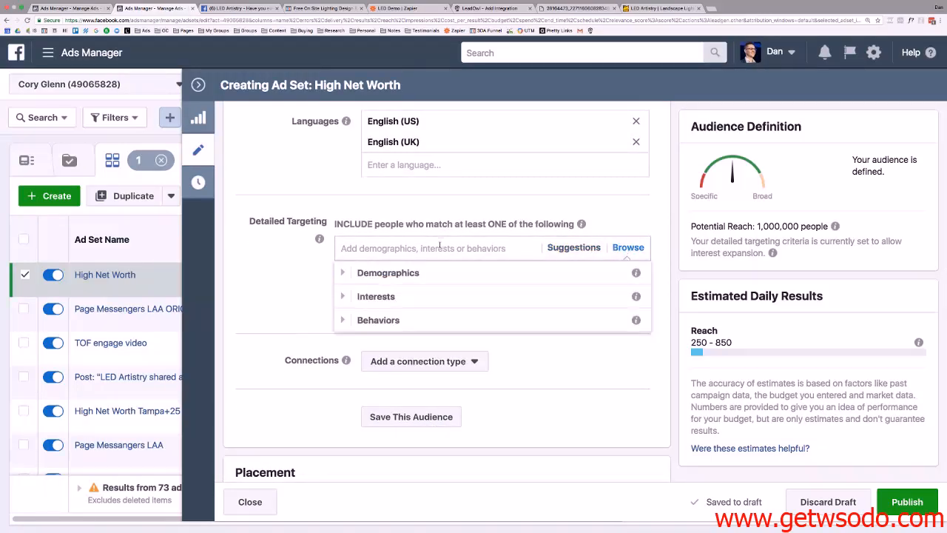
{"action": "left_click", "coordinate": [389, 274]}
{"action": "scroll", "coordinate": [391, 311], "scroll_direction": "down", "scroll_amount": 1}
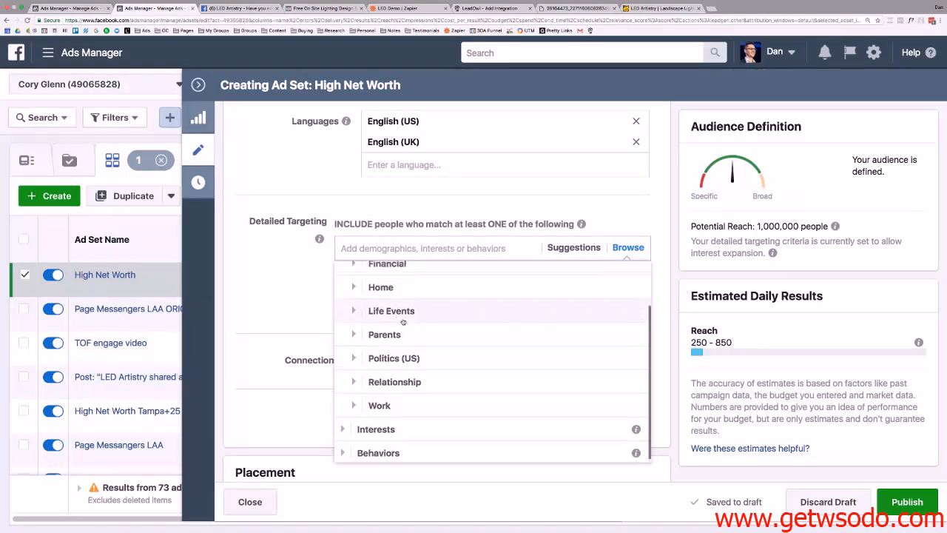
{"action": "scroll", "coordinate": [400, 319], "scroll_direction": "up", "scroll_amount": 1}
{"action": "left_click", "coordinate": [403, 320]}
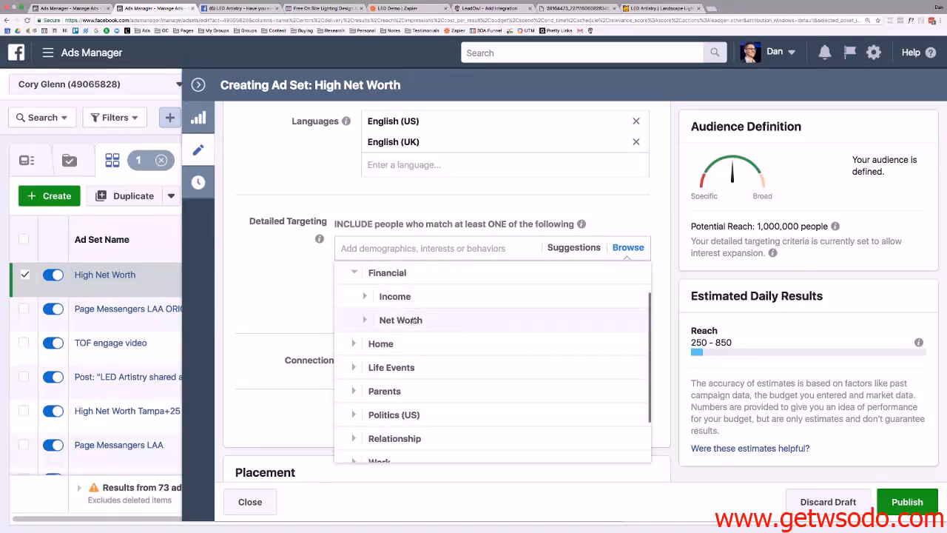
{"action": "left_click", "coordinate": [411, 320]}
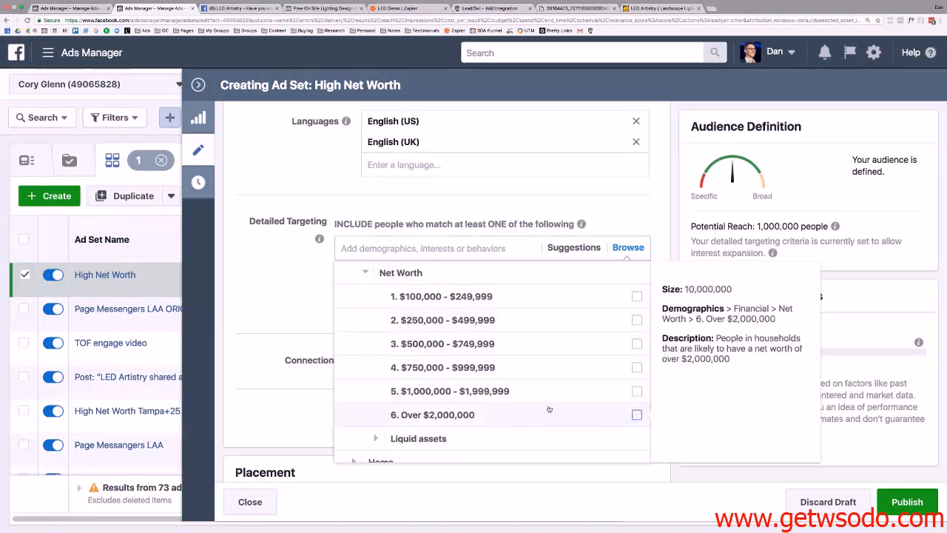
{"action": "left_click", "coordinate": [637, 413]}
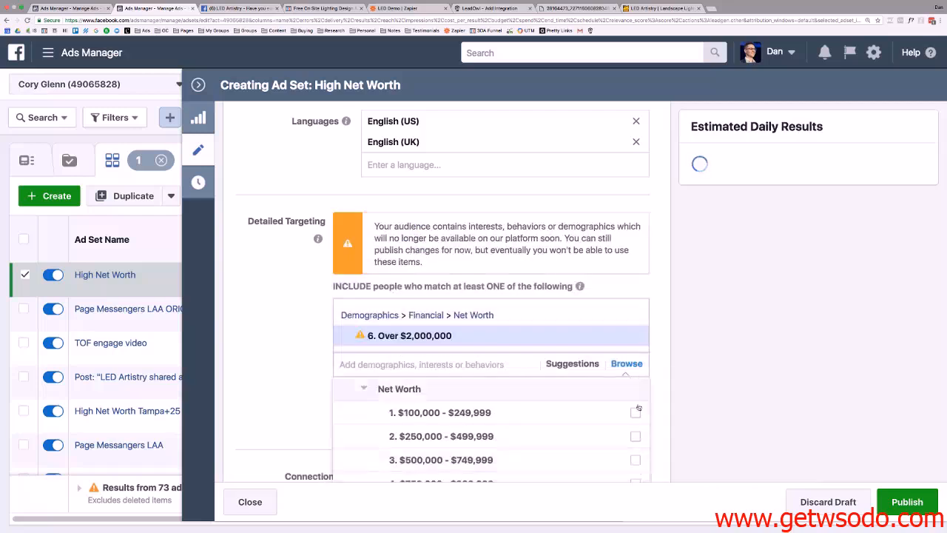
{"action": "scroll", "coordinate": [633, 426], "scroll_direction": "down", "scroll_amount": 3}
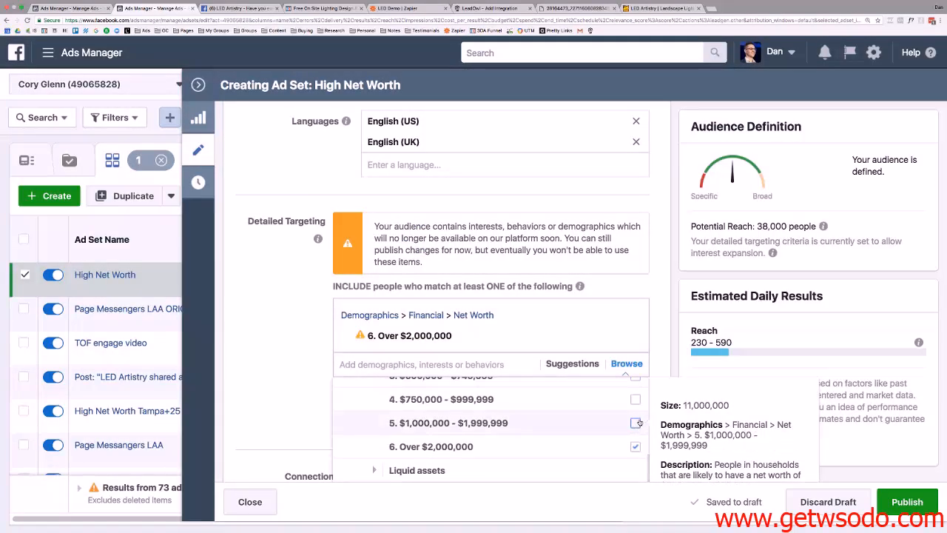
{"action": "left_click", "coordinate": [637, 423]}
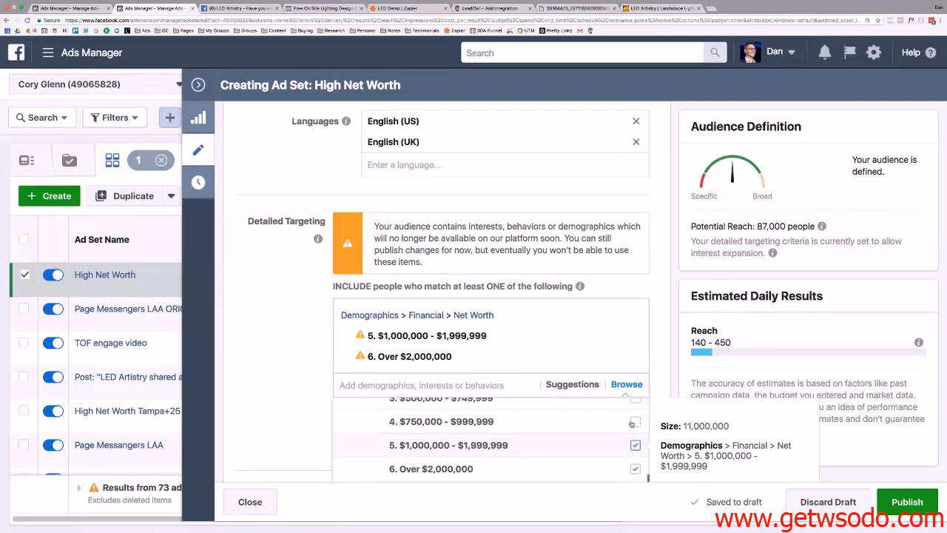
{"action": "left_click", "coordinate": [634, 423]}
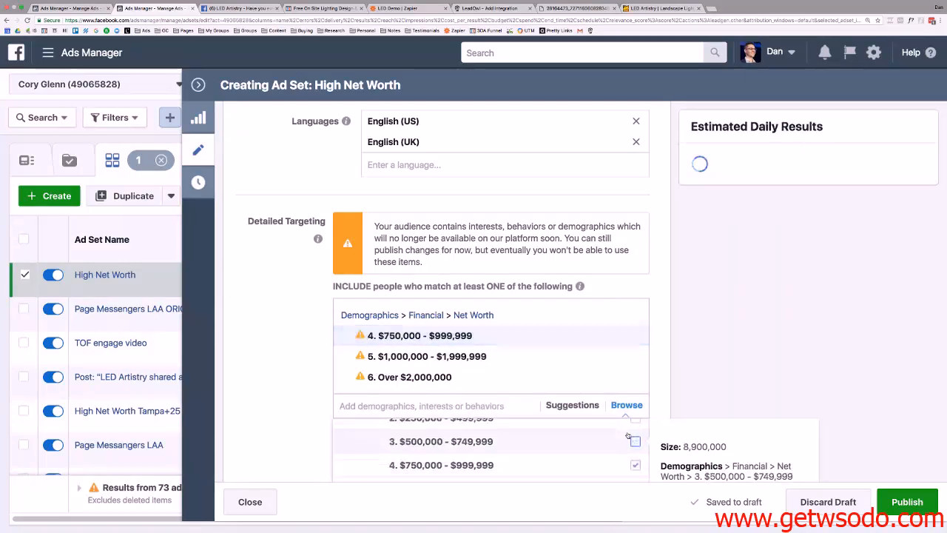
{"action": "left_click", "coordinate": [635, 443]}
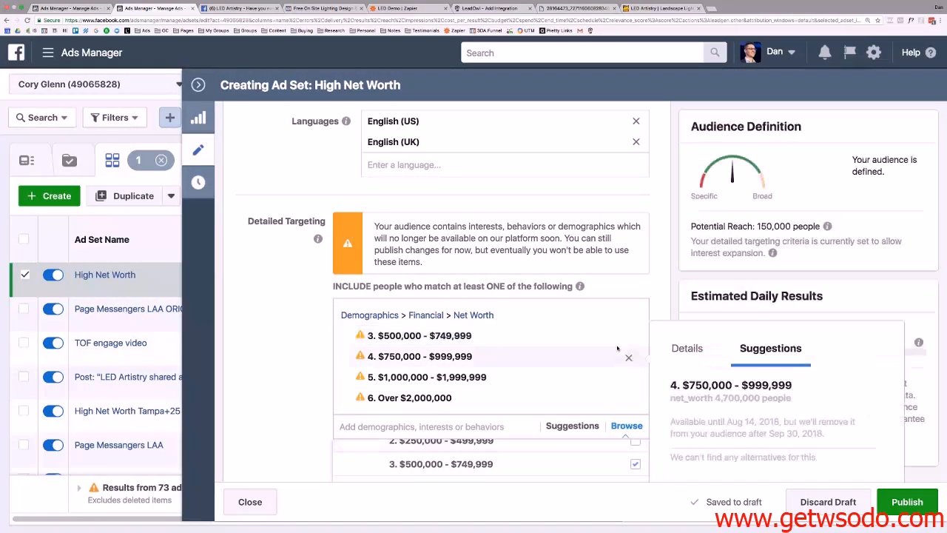
{"action": "scroll", "coordinate": [599, 281], "scroll_direction": "down", "scroll_amount": 3}
{"action": "scroll", "coordinate": [634, 336], "scroll_direction": "up", "scroll_amount": 1}
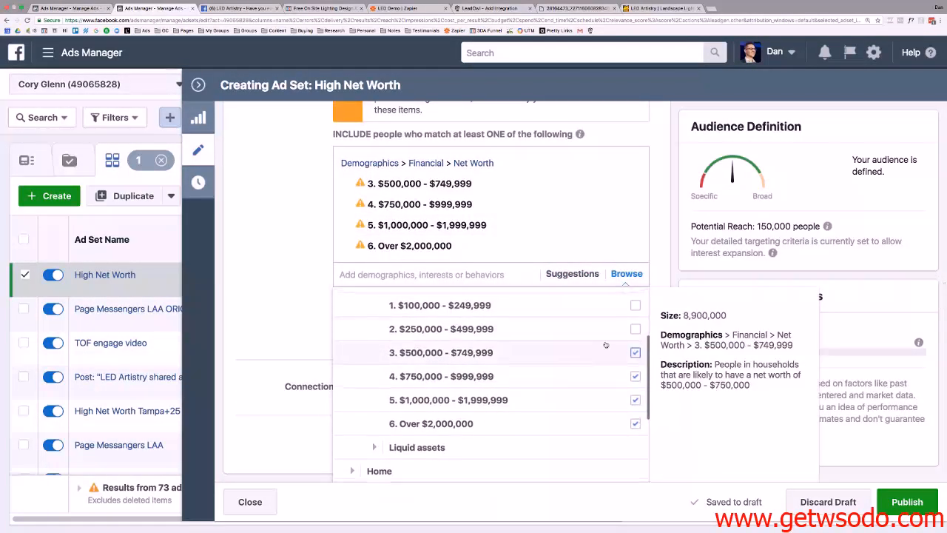
{"action": "left_click", "coordinate": [635, 330]}
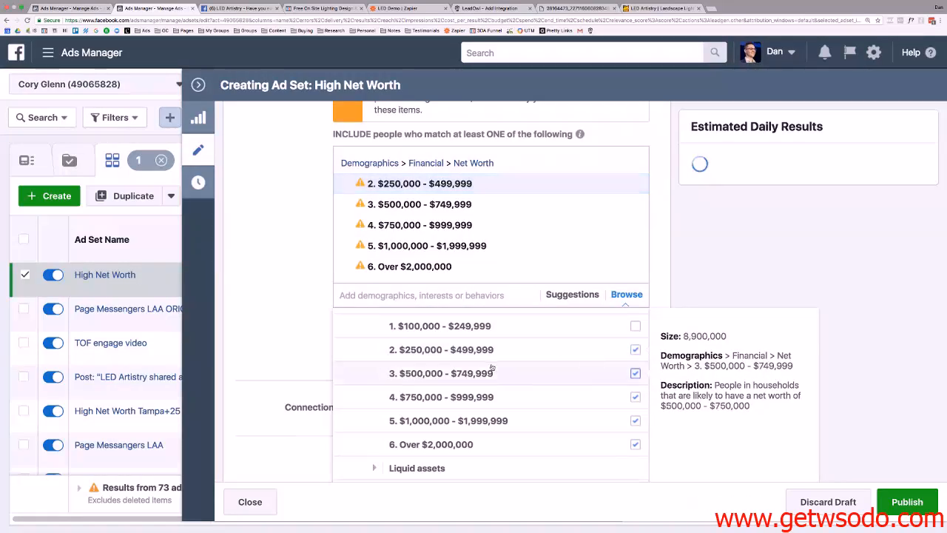
Add household income brackets $150,000–$249,999 through Over $500,000 to the targeting.
{"action": "scroll", "coordinate": [489, 363], "scroll_direction": "down", "scroll_amount": 2}
{"action": "scroll", "coordinate": [467, 365], "scroll_direction": "up", "scroll_amount": 1}
{"action": "scroll", "coordinate": [464, 364], "scroll_direction": "up", "scroll_amount": 3}
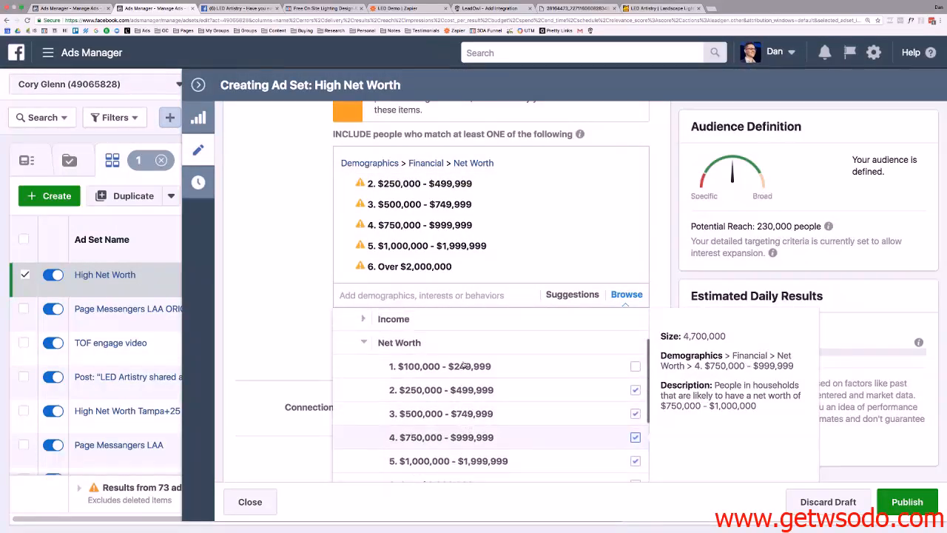
{"action": "left_click", "coordinate": [392, 351]}
{"action": "scroll", "coordinate": [555, 372], "scroll_direction": "down", "scroll_amount": 3}
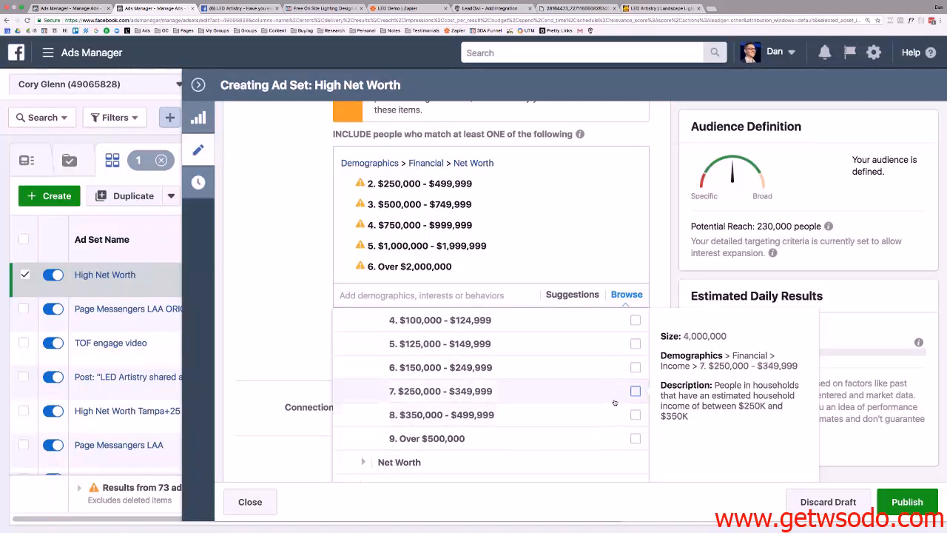
{"action": "left_click", "coordinate": [635, 368]}
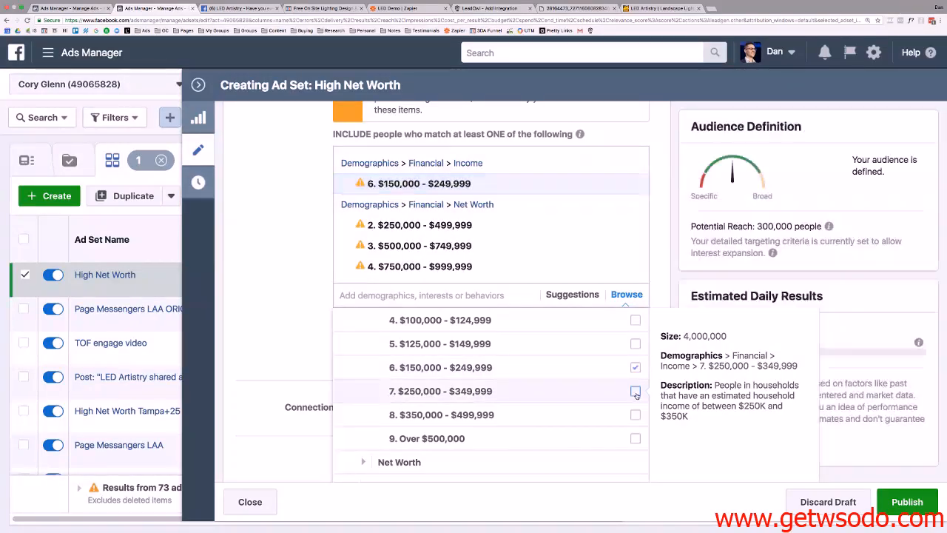
{"action": "left_click", "coordinate": [635, 391]}
{"action": "left_click", "coordinate": [635, 416]}
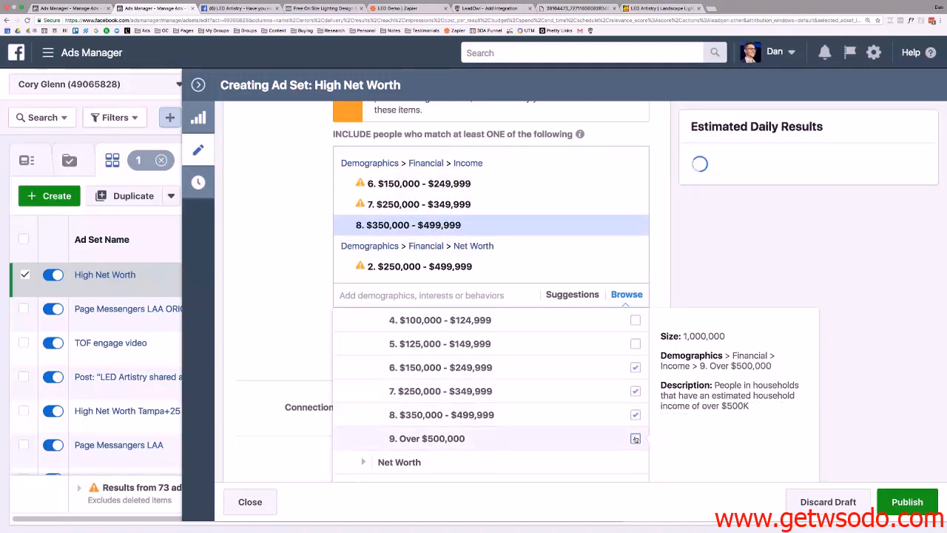
{"action": "left_click", "coordinate": [635, 439]}
{"action": "left_click", "coordinate": [238, 183]}
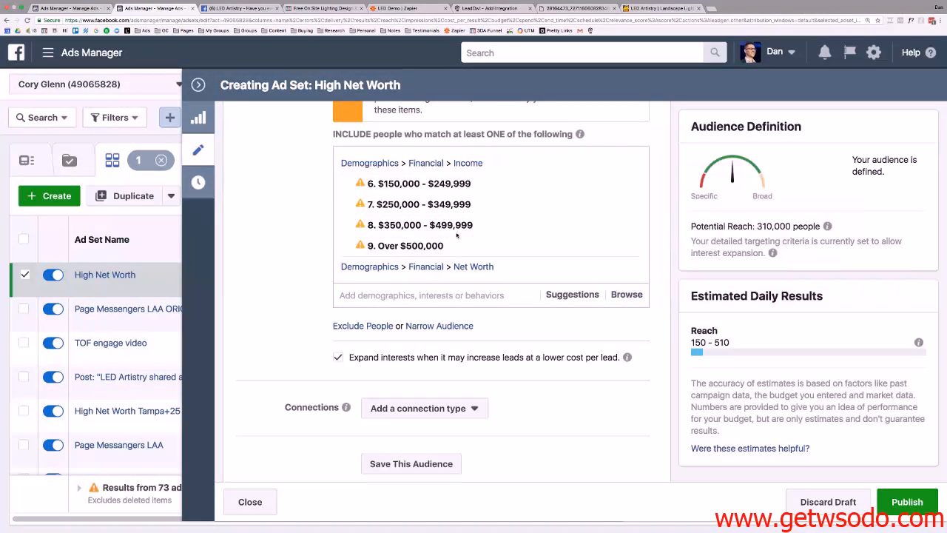
{"action": "scroll", "coordinate": [458, 236], "scroll_direction": "down", "scroll_amount": 2}
{"action": "scroll", "coordinate": [272, 227], "scroll_direction": "down", "scroll_amount": 5}
{"action": "scroll", "coordinate": [280, 228], "scroll_direction": "down", "scroll_amount": 10}
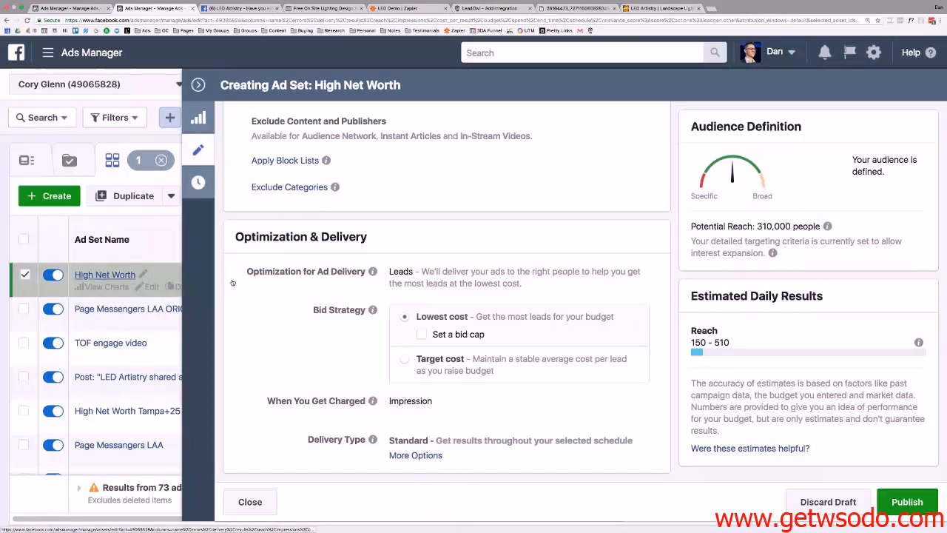
Open the High Net Worth ad set's LED Artistry ad and review its video creative.
{"action": "left_click", "coordinate": [101, 275]}
{"action": "scroll", "coordinate": [379, 302], "scroll_direction": "down", "scroll_amount": 1}
{"action": "scroll", "coordinate": [378, 300], "scroll_direction": "down", "scroll_amount": 8}
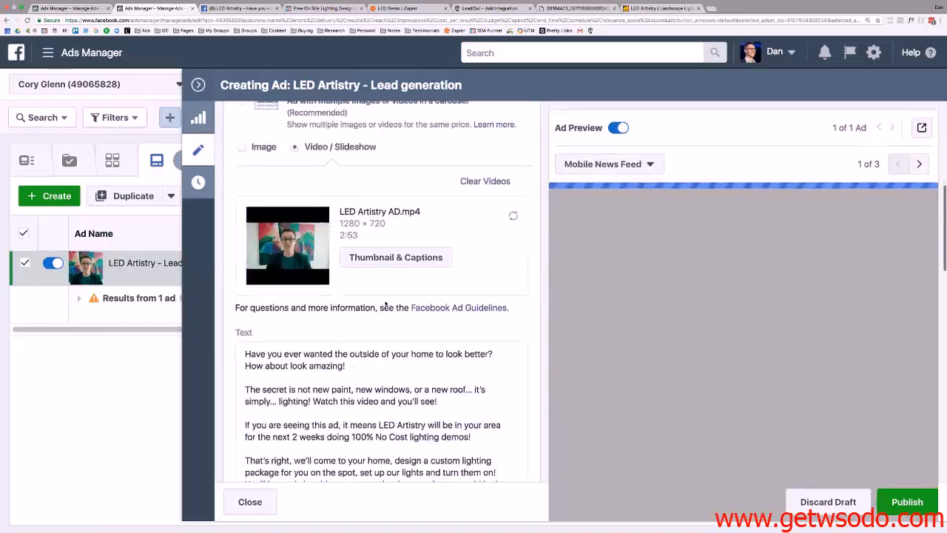
{"action": "scroll", "coordinate": [290, 275], "scroll_direction": "up", "scroll_amount": 1}
{"action": "left_click_drag", "start_coordinate": [245, 250], "coordinate": [392, 392]}
{"action": "scroll", "coordinate": [392, 392], "scroll_direction": "down", "scroll_amount": 2}
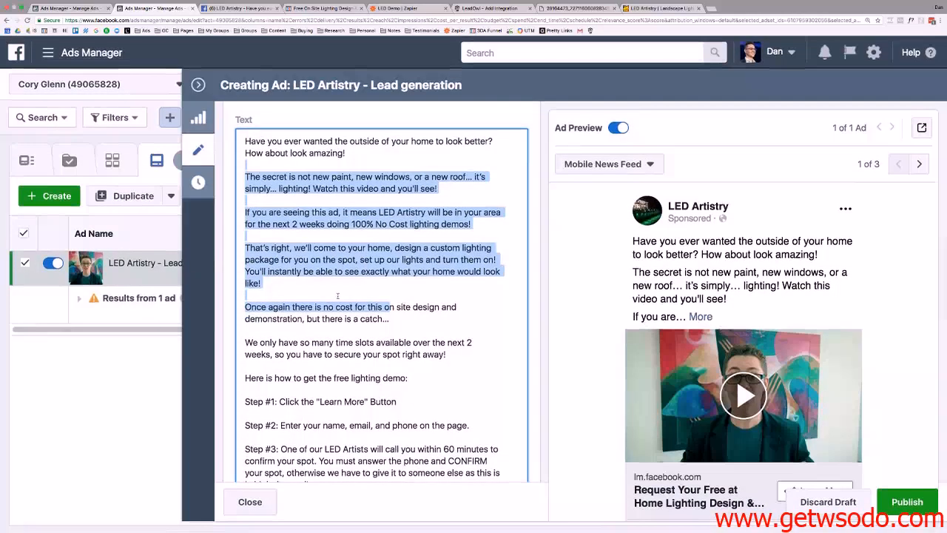
{"action": "scroll", "coordinate": [361, 277], "scroll_direction": "up", "scroll_amount": 4}
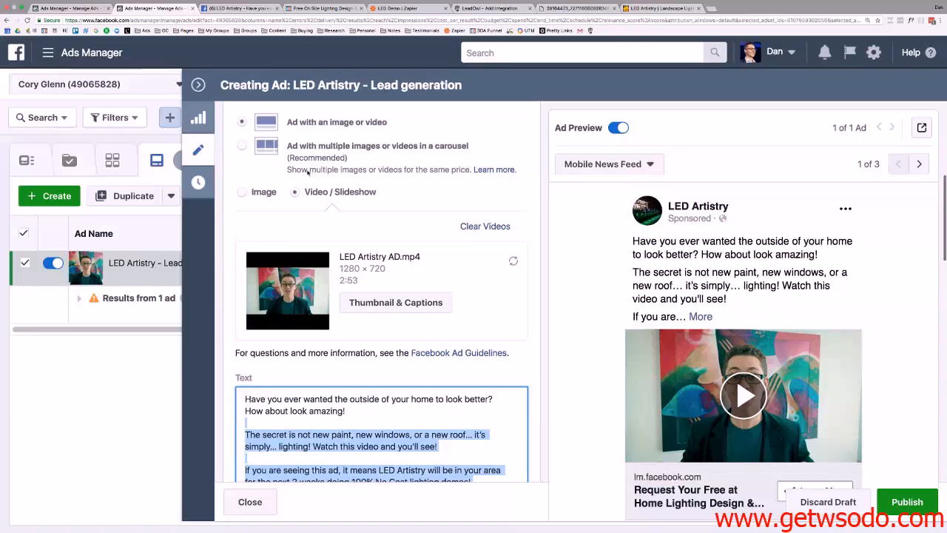
{"action": "scroll", "coordinate": [308, 171], "scroll_direction": "up", "scroll_amount": 5}
{"action": "scroll", "coordinate": [308, 176], "scroll_direction": "up", "scroll_amount": 3}
Review the ad's Text, Headline, Lead Form and Tracking sections.
{"action": "scroll", "coordinate": [308, 177], "scroll_direction": "down", "scroll_amount": 12}
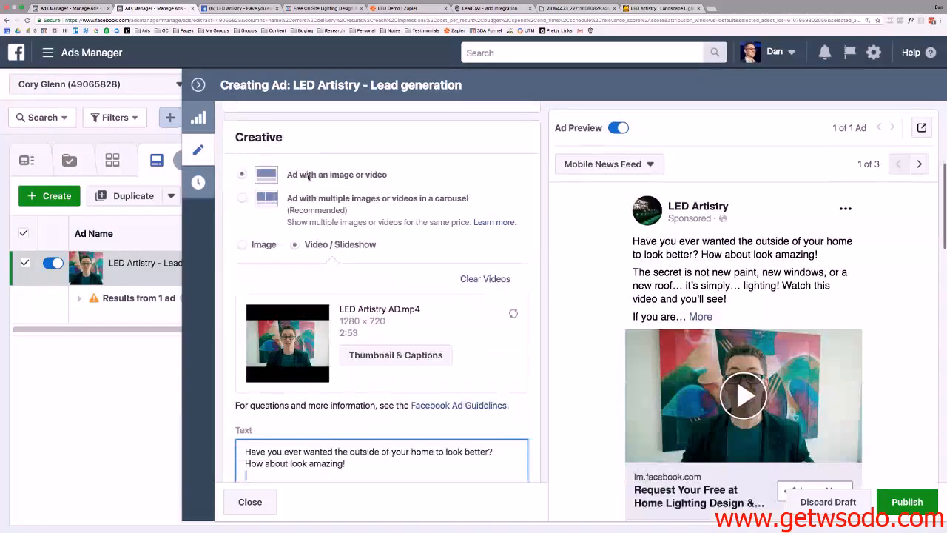
{"action": "scroll", "coordinate": [308, 176], "scroll_direction": "down", "scroll_amount": 3}
{"action": "scroll", "coordinate": [308, 176], "scroll_direction": "up", "scroll_amount": 12}
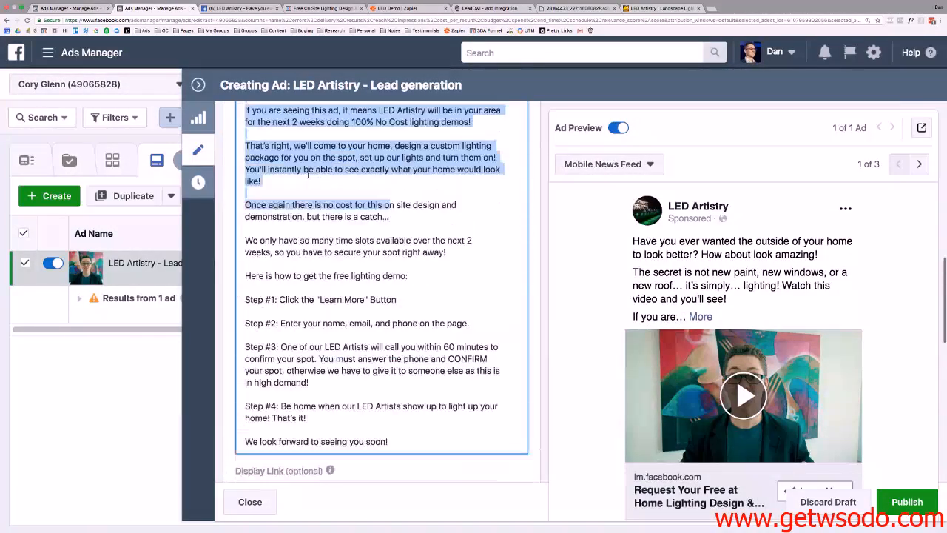
{"action": "scroll", "coordinate": [330, 233], "scroll_direction": "up", "scroll_amount": 5}
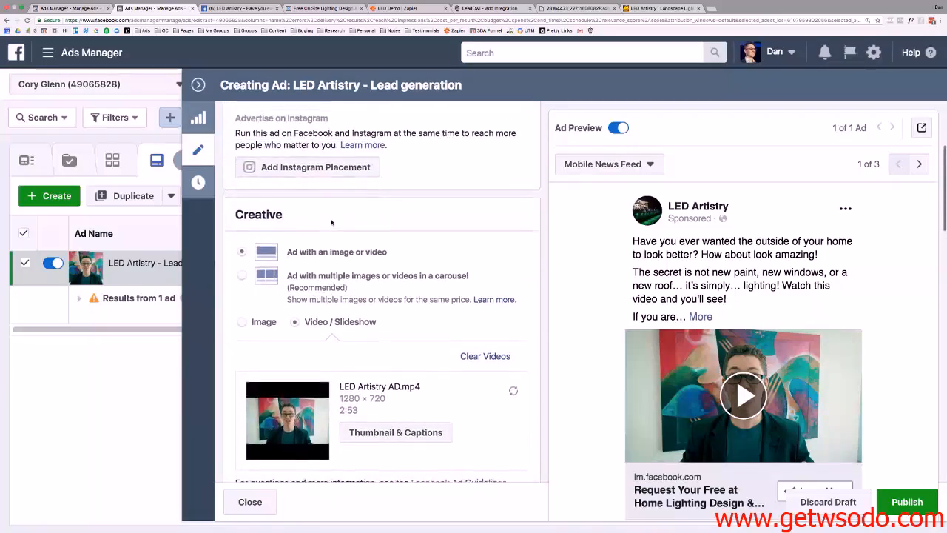
{"action": "scroll", "coordinate": [331, 223], "scroll_direction": "up", "scroll_amount": 1}
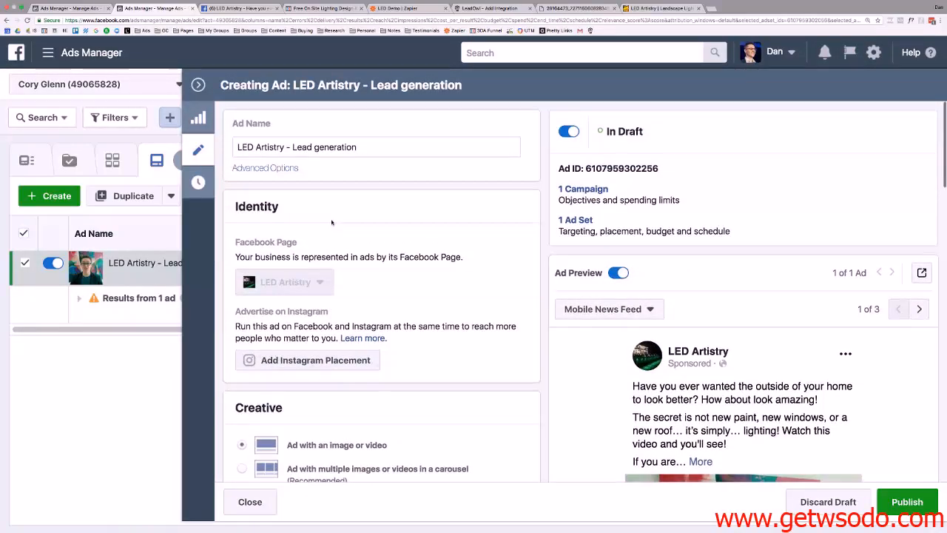
{"action": "scroll", "coordinate": [332, 223], "scroll_direction": "down", "scroll_amount": 5}
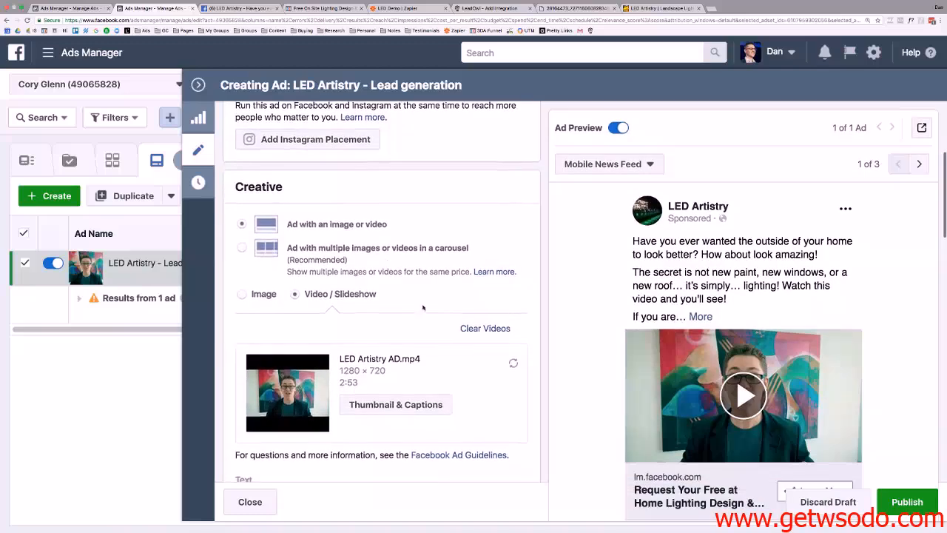
{"action": "scroll", "coordinate": [409, 296], "scroll_direction": "down", "scroll_amount": 15}
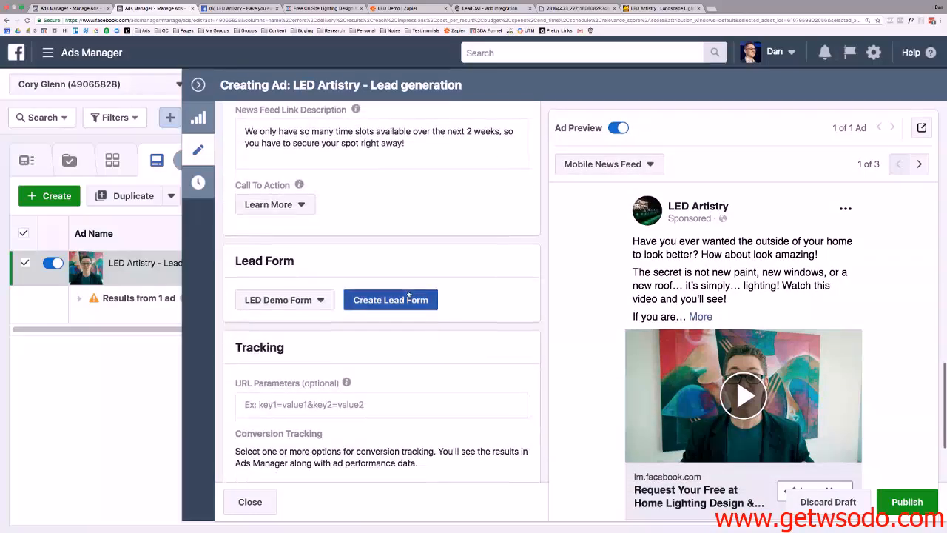
{"action": "scroll", "coordinate": [405, 292], "scroll_direction": "down", "scroll_amount": 2}
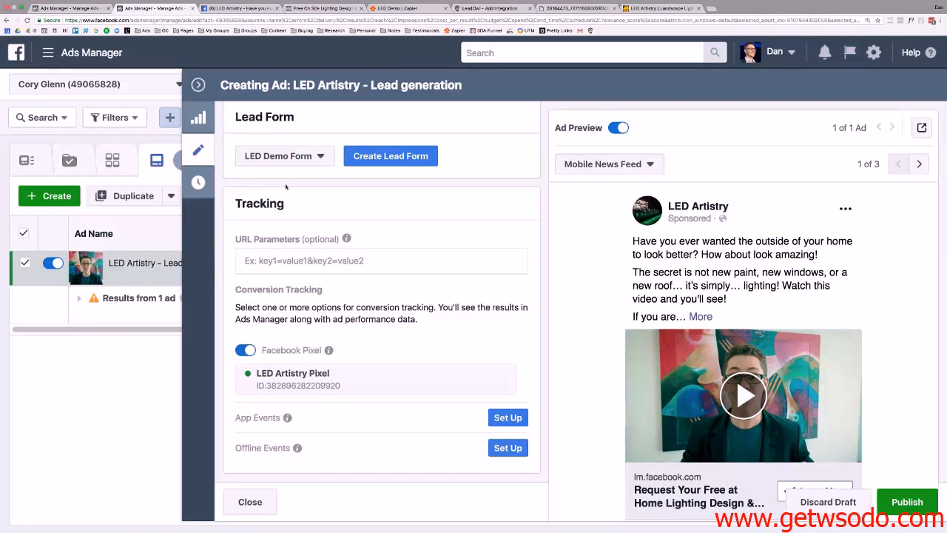
{"action": "scroll", "coordinate": [392, 229], "scroll_direction": "up", "scroll_amount": 10}
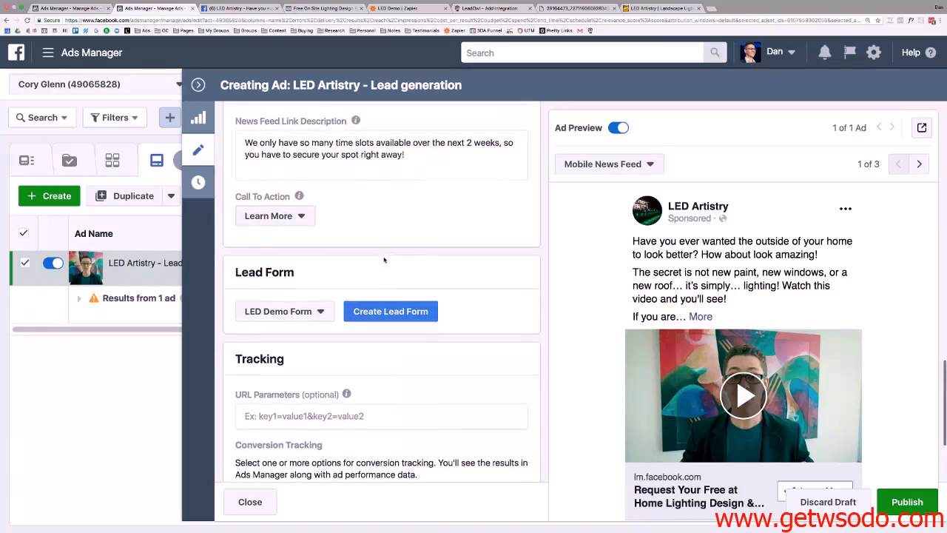
{"action": "scroll", "coordinate": [345, 244], "scroll_direction": "up", "scroll_amount": 3}
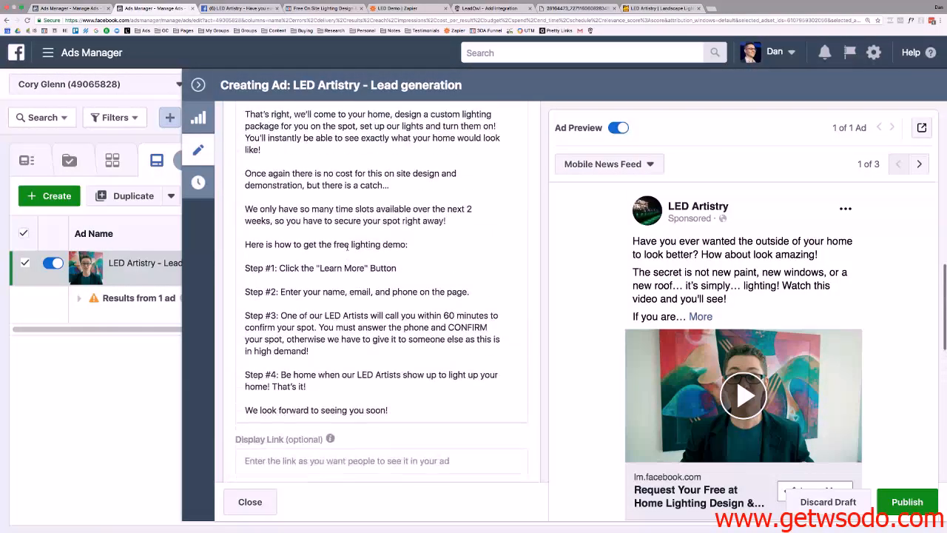
{"action": "scroll", "coordinate": [403, 258], "scroll_direction": "up", "scroll_amount": 7}
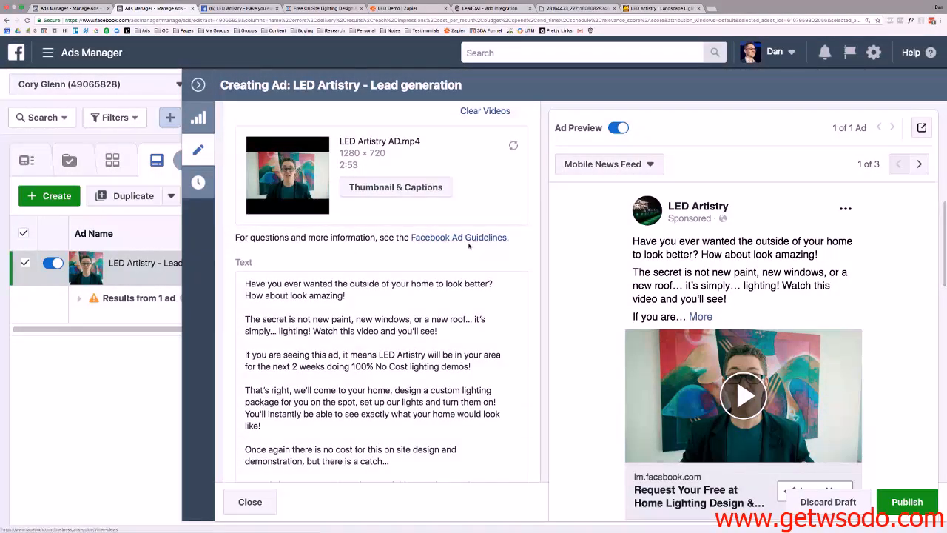
{"action": "scroll", "coordinate": [403, 258], "scroll_direction": "up", "scroll_amount": 9}
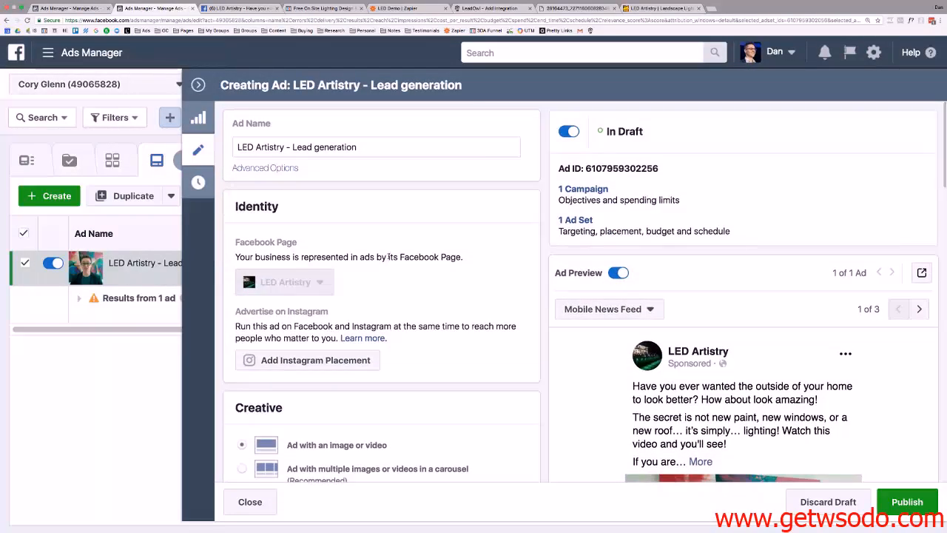
{"action": "scroll", "coordinate": [388, 255], "scroll_direction": "down", "scroll_amount": 3}
{"action": "scroll", "coordinate": [391, 255], "scroll_direction": "down", "scroll_amount": 5}
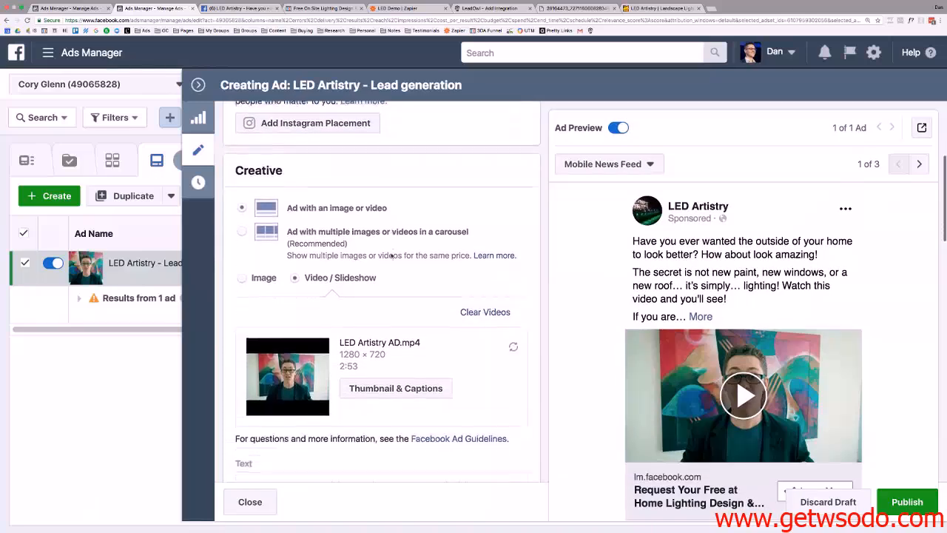
{"action": "scroll", "coordinate": [393, 255], "scroll_direction": "down", "scroll_amount": 7}
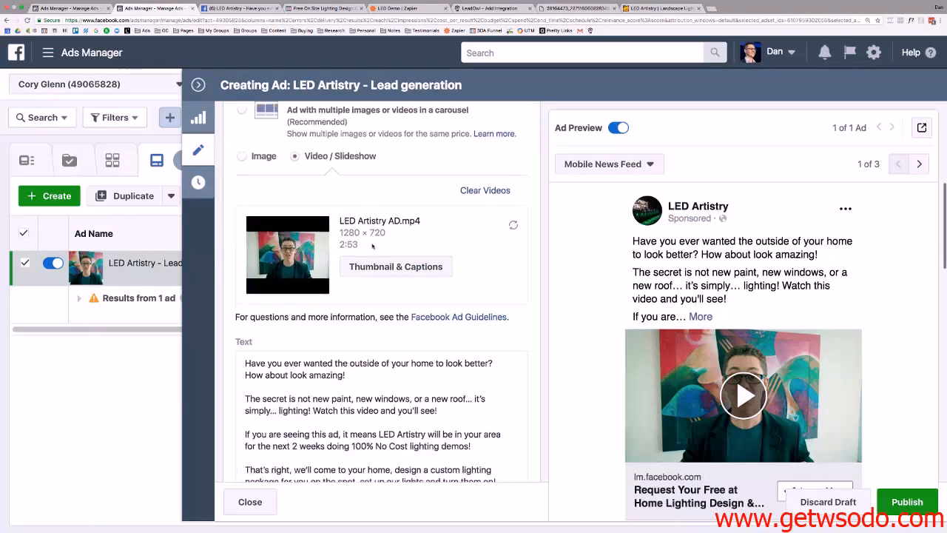
{"action": "scroll", "coordinate": [374, 246], "scroll_direction": "down", "scroll_amount": 5}
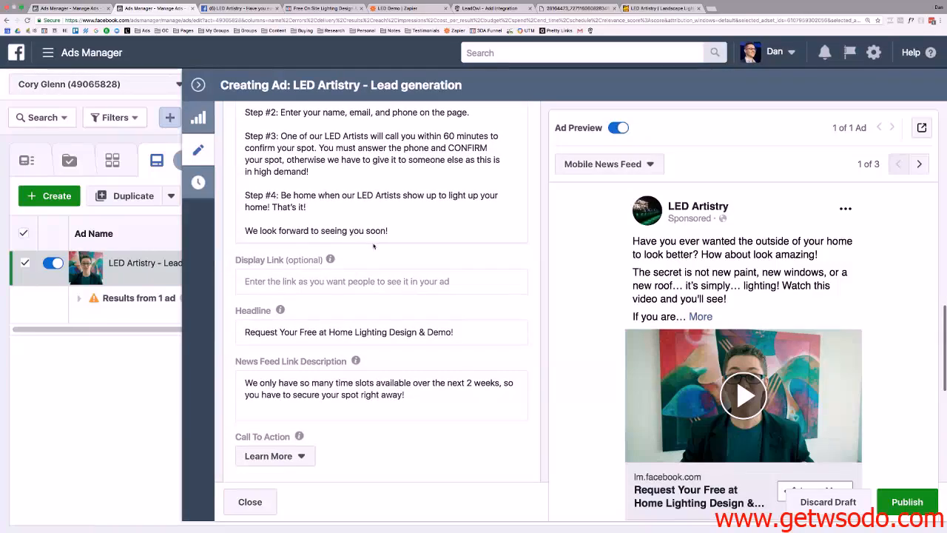
{"action": "scroll", "coordinate": [373, 247], "scroll_direction": "down", "scroll_amount": 8}
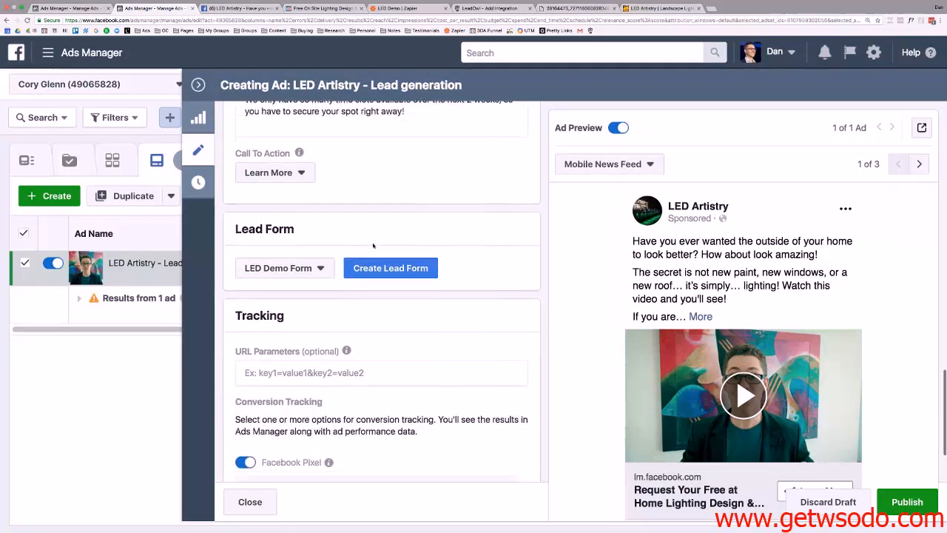
Confirm the ad uses the LED Demo Form lead form, then publish the ad.
{"action": "left_click", "coordinate": [306, 270]}
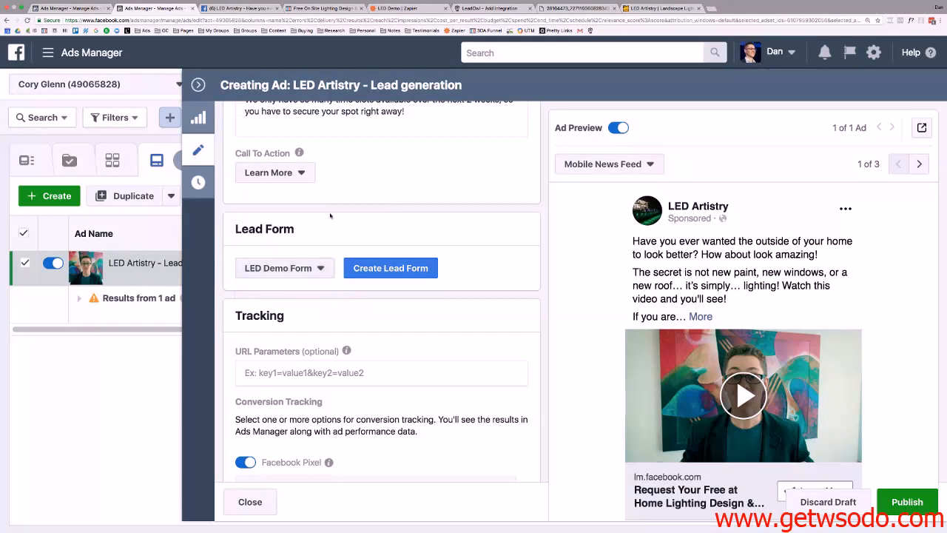
{"action": "scroll", "coordinate": [330, 215], "scroll_direction": "down", "scroll_amount": 3}
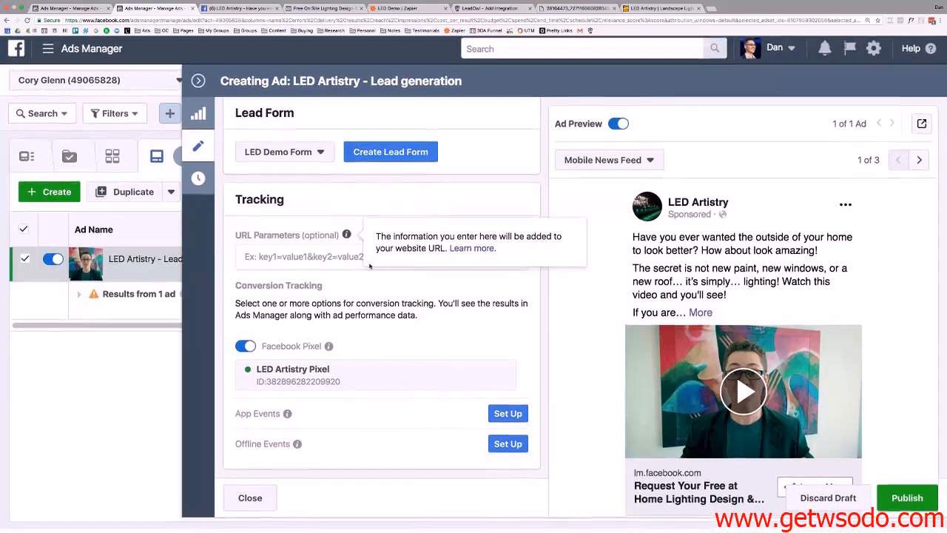
{"action": "scroll", "coordinate": [306, 333], "scroll_direction": "up", "scroll_amount": 4}
{"action": "scroll", "coordinate": [305, 331], "scroll_direction": "up", "scroll_amount": 5}
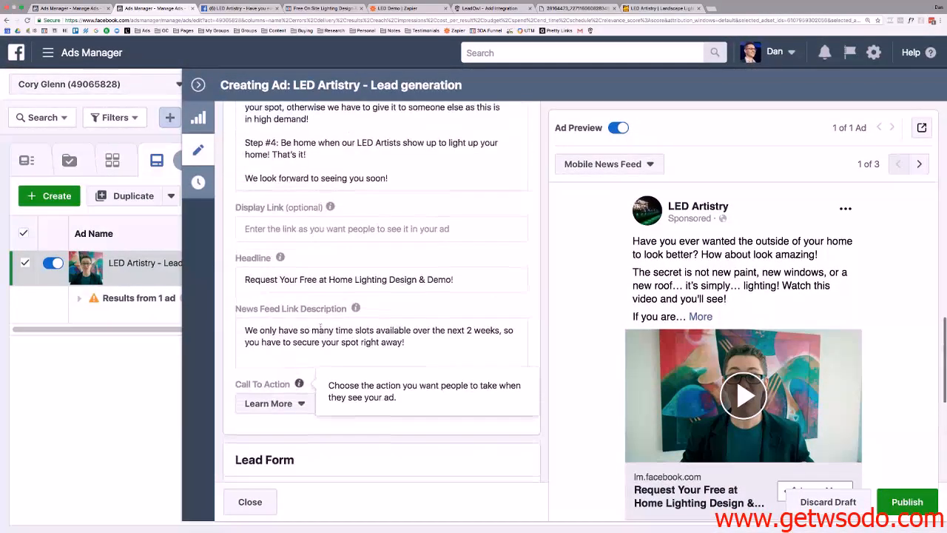
{"action": "scroll", "coordinate": [359, 323], "scroll_direction": "up", "scroll_amount": 6}
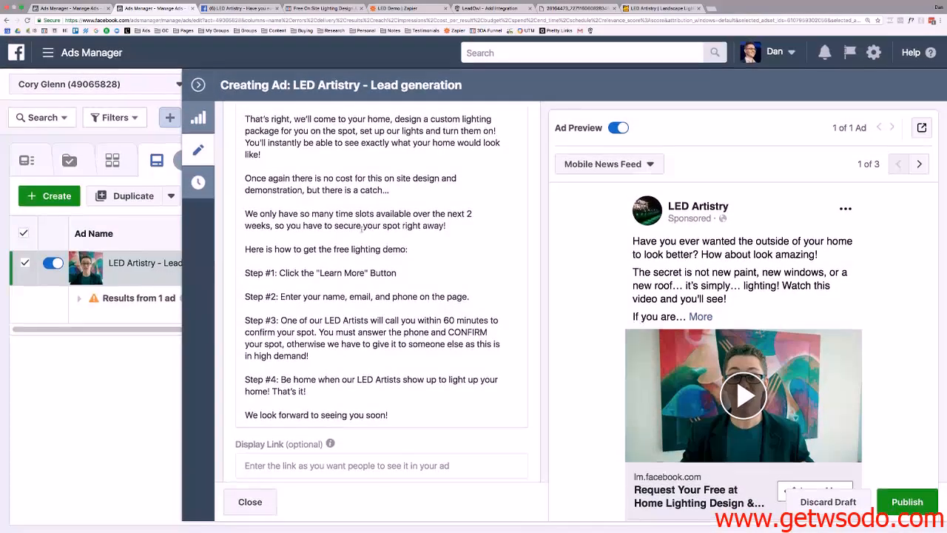
{"action": "scroll", "coordinate": [361, 236], "scroll_direction": "up", "scroll_amount": 5}
{"action": "scroll", "coordinate": [362, 236], "scroll_direction": "up", "scroll_amount": 7}
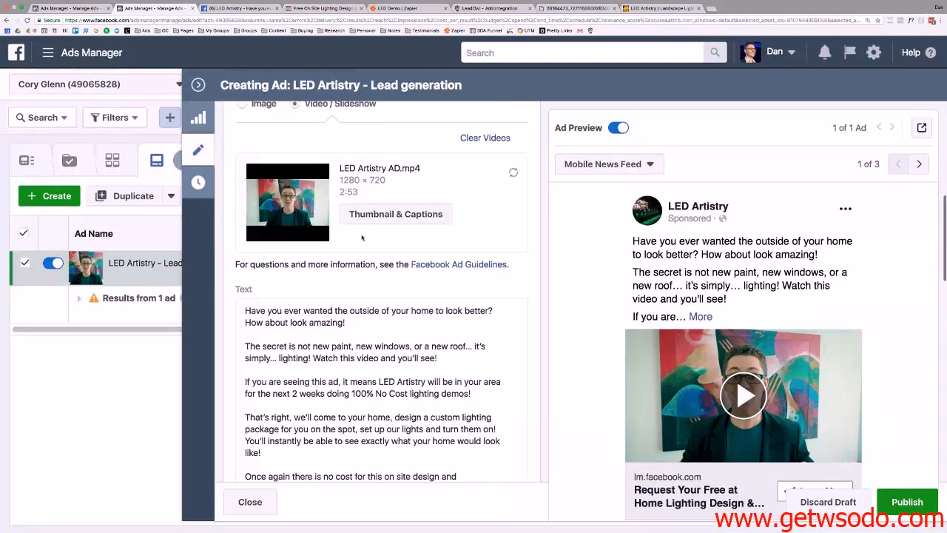
{"action": "scroll", "coordinate": [361, 242], "scroll_direction": "up", "scroll_amount": 7}
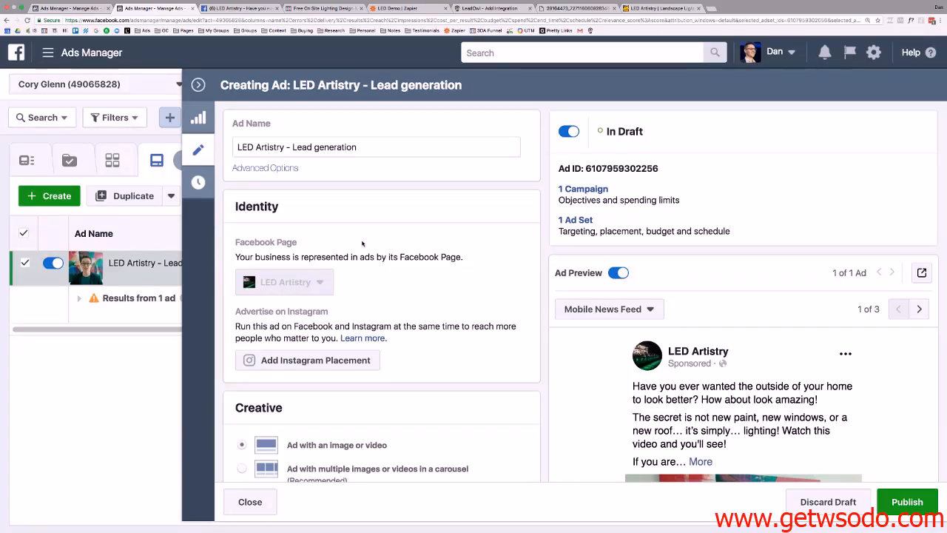
{"action": "scroll", "coordinate": [362, 243], "scroll_direction": "down", "scroll_amount": 20}
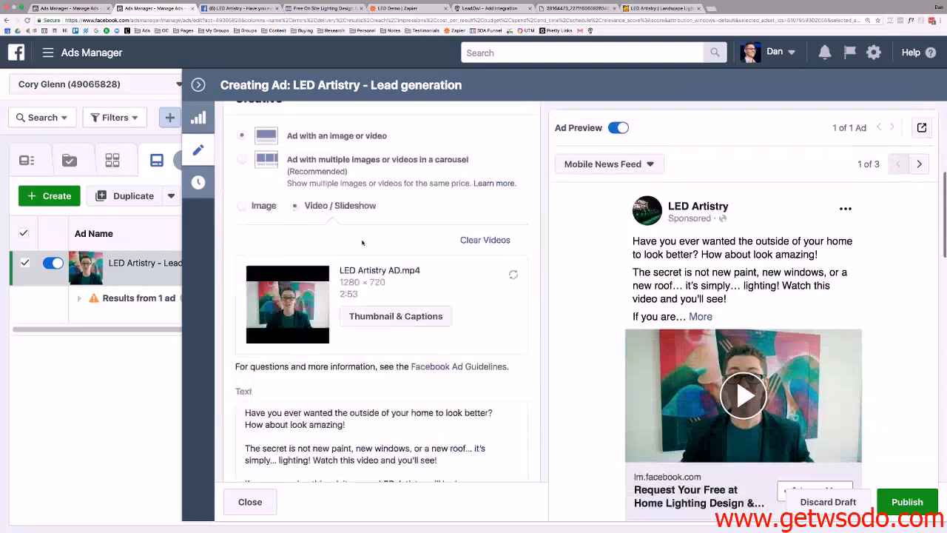
{"action": "left_click", "coordinate": [910, 503]}
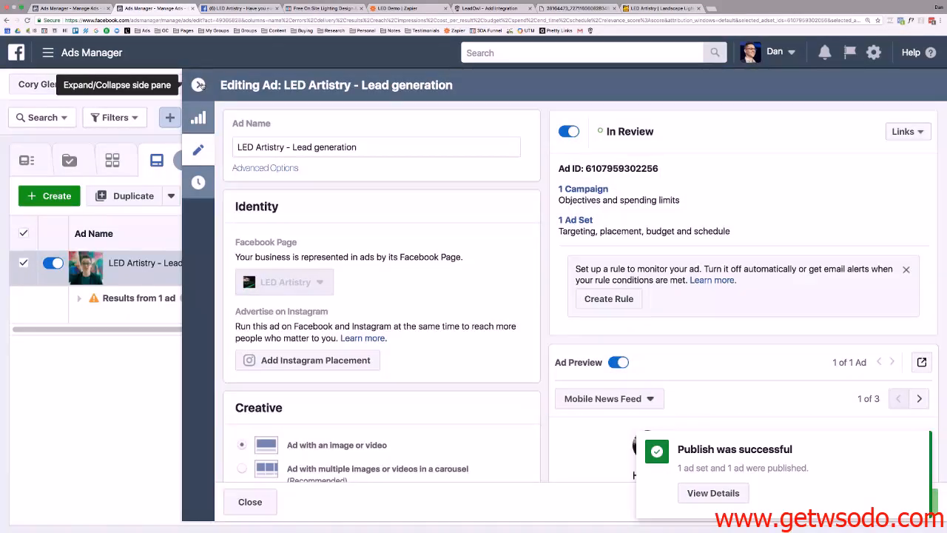
Hide the ad editor and the publish notice to check the ad is In Review, then return to the LED Demo zap.
{"action": "left_click", "coordinate": [199, 85]}
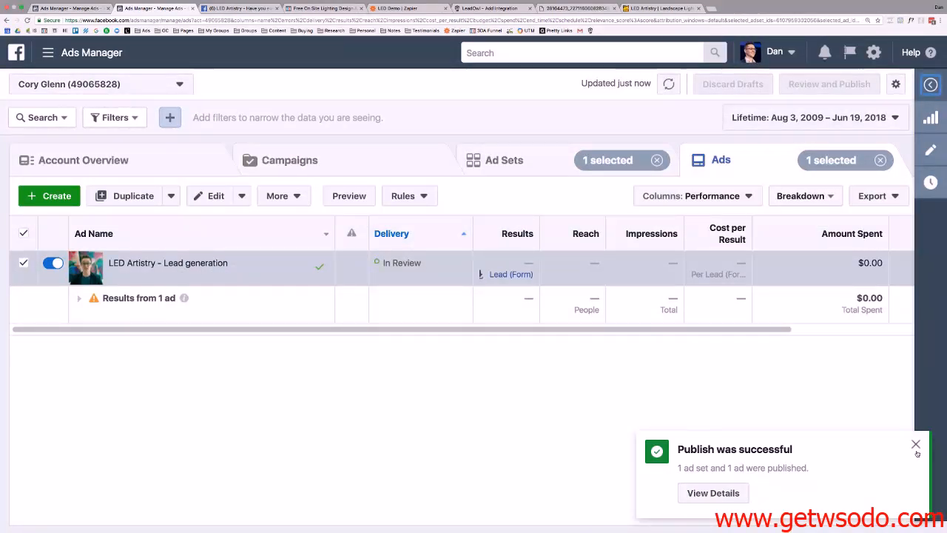
{"action": "left_click", "coordinate": [917, 445]}
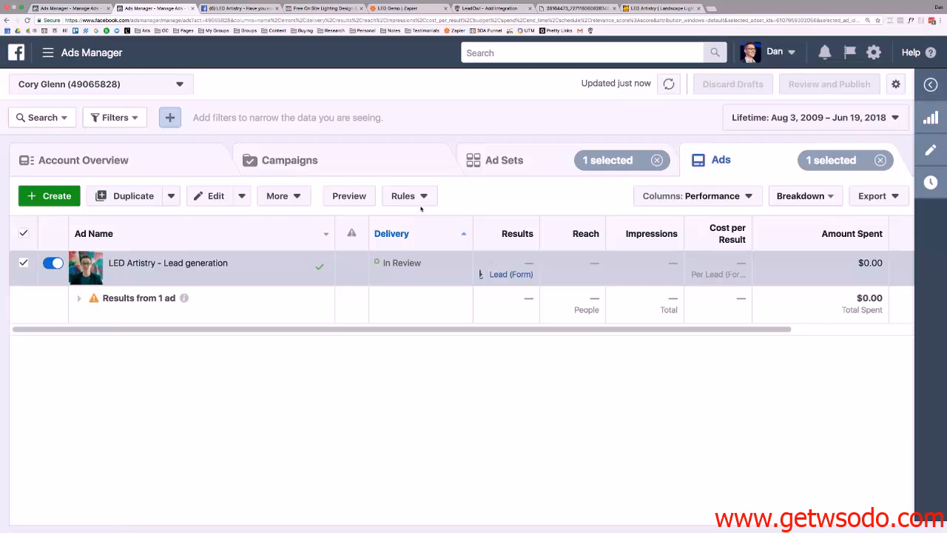
{"action": "left_click", "coordinate": [410, 8]}
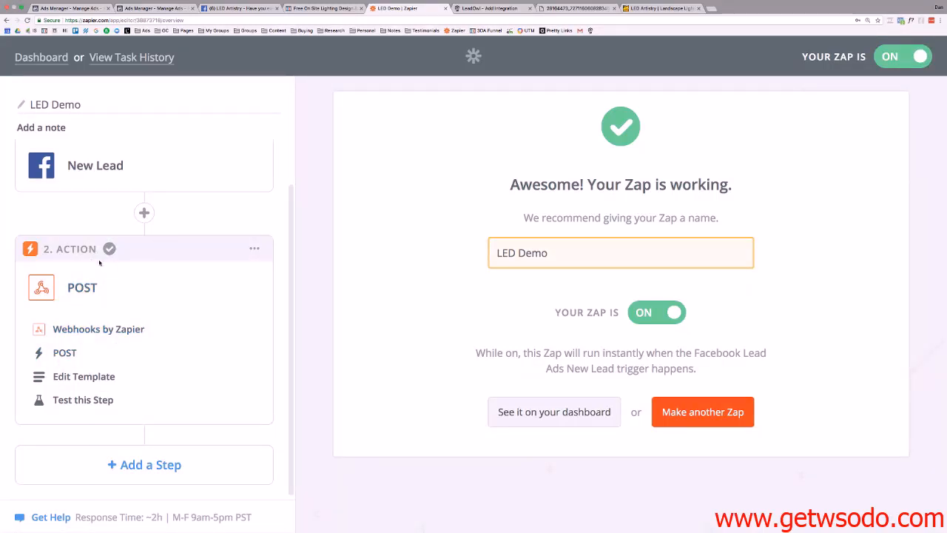
Glance at the LeadOwl integration page and the LED Demo zap, then return to the Ads Manager ads table.
{"action": "left_click", "coordinate": [492, 7]}
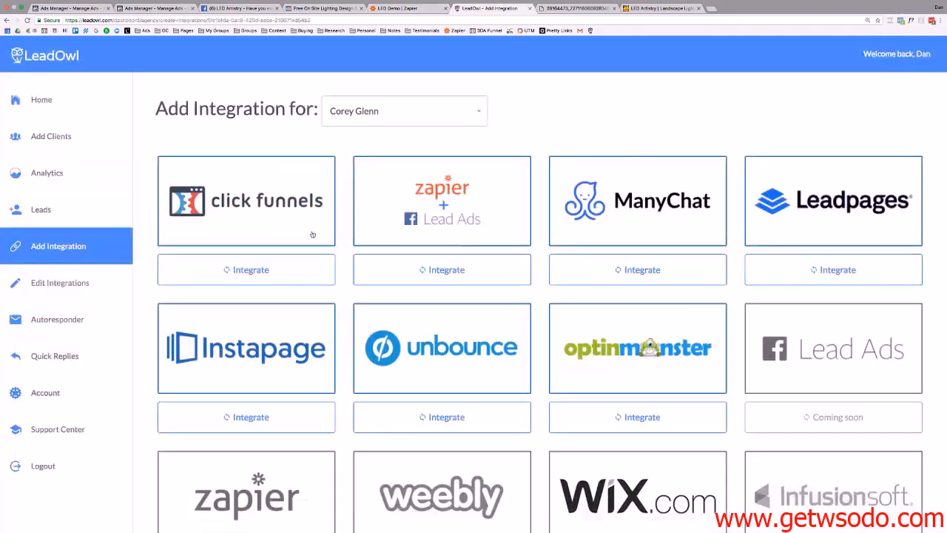
{"action": "left_click", "coordinate": [403, 8]}
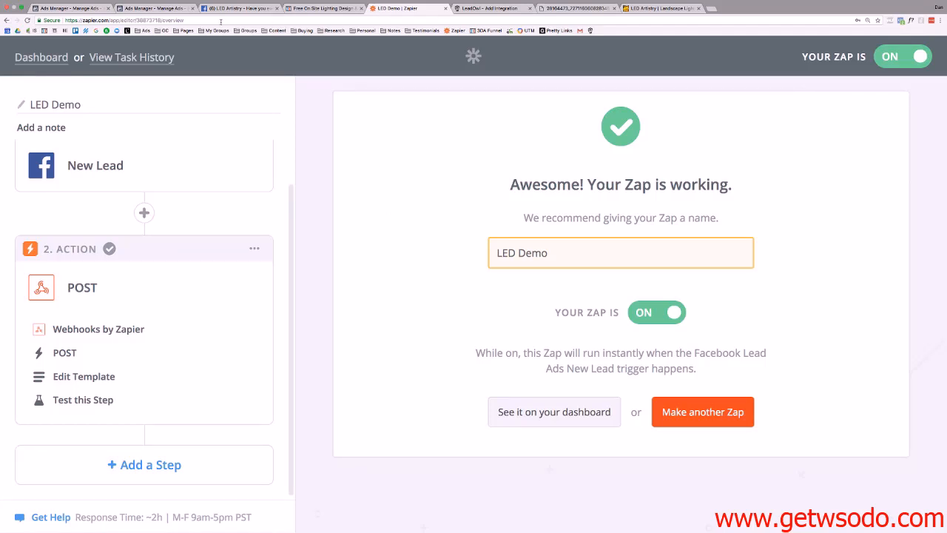
{"action": "left_click", "coordinate": [154, 9]}
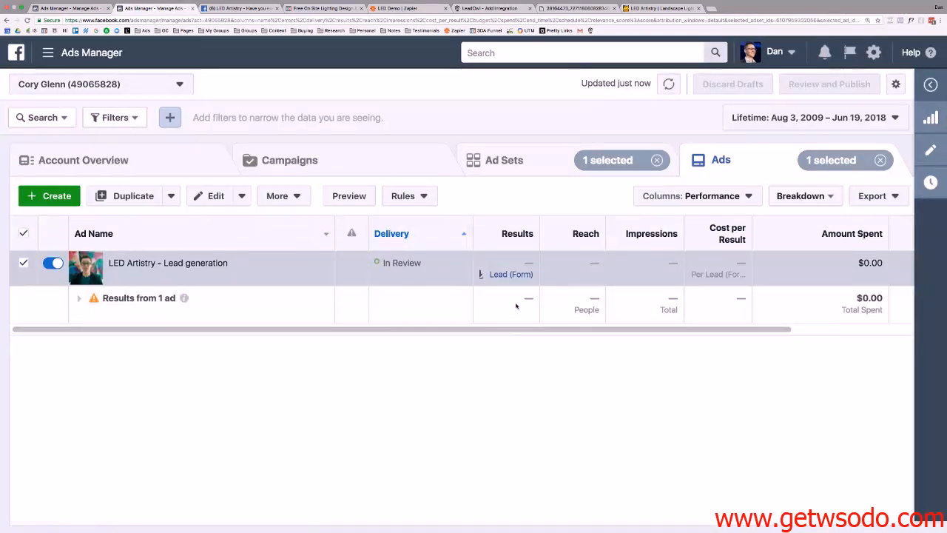